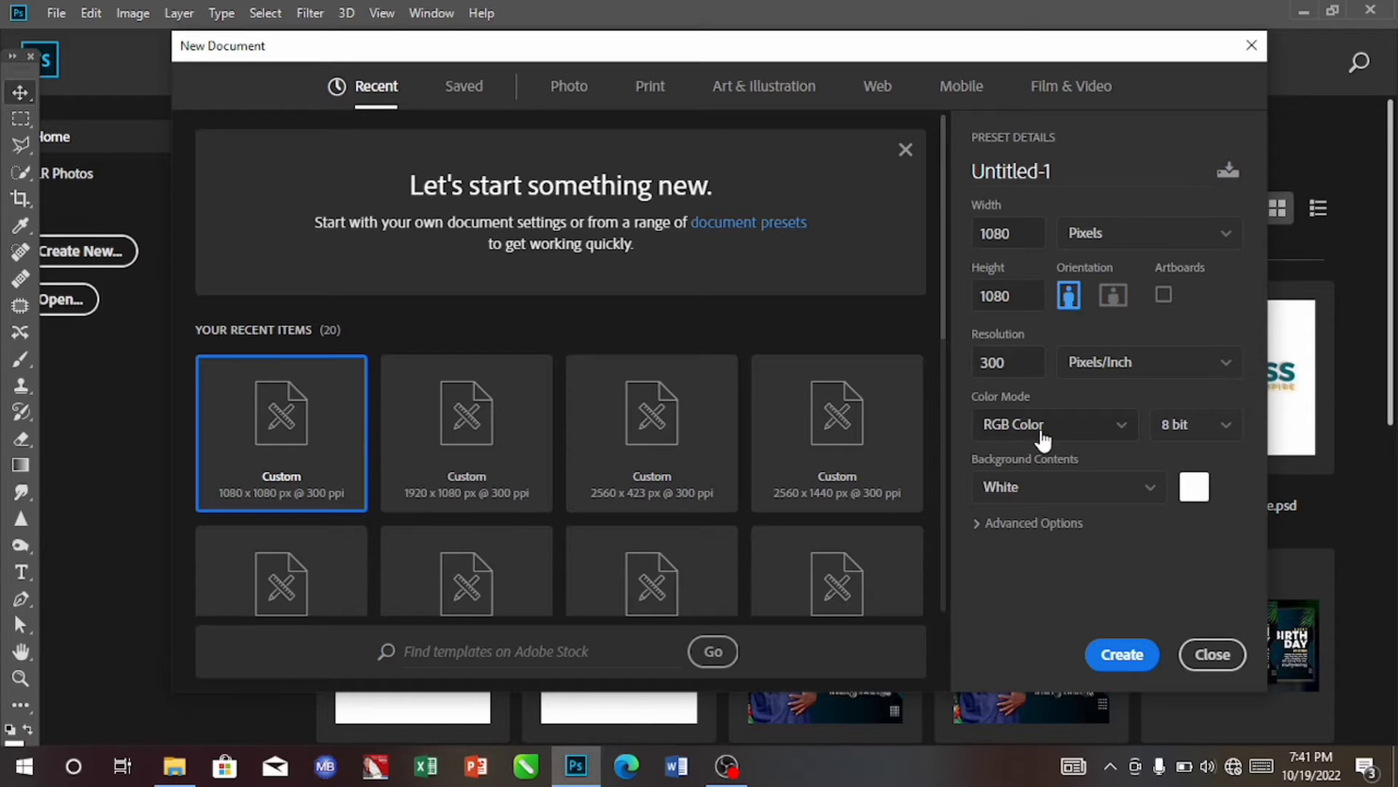
# - Create a 1080 × 1080 px RGB document at 300 ppi and place the image IMG-20221006-WA0012 from the Documents folder
pyautogui.click(1114, 659)
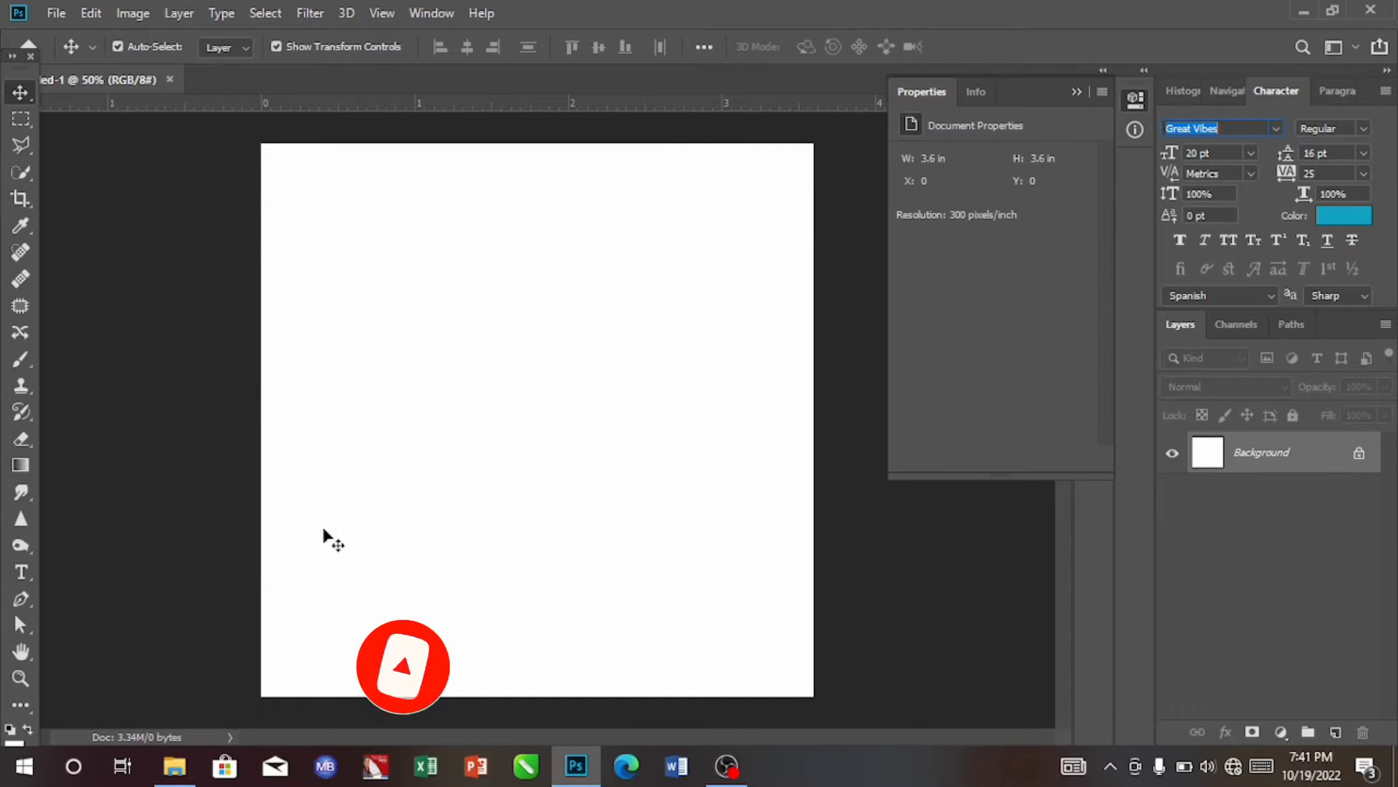
pyautogui.click(175, 772)
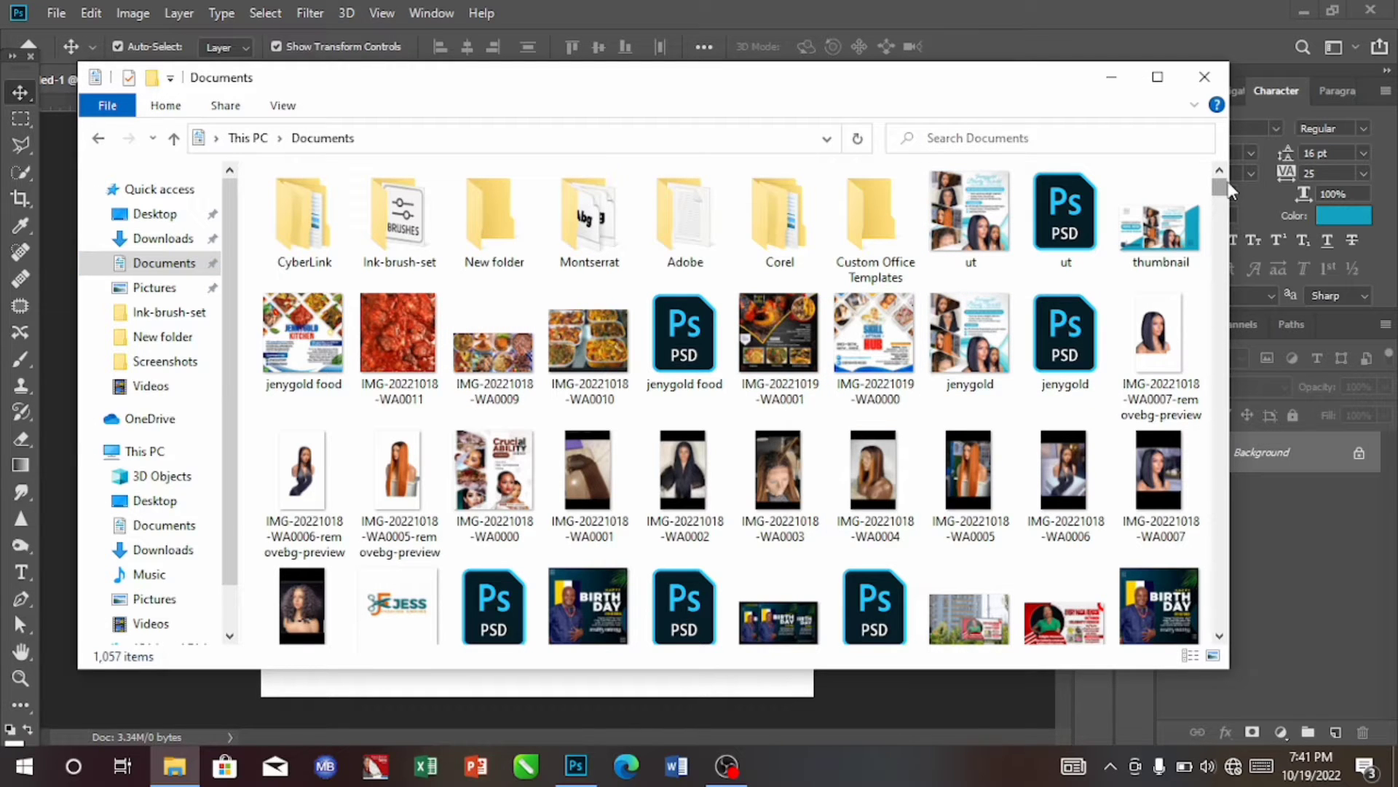
pyautogui.moveTo(1223, 191); pyautogui.dragTo(1223, 222)
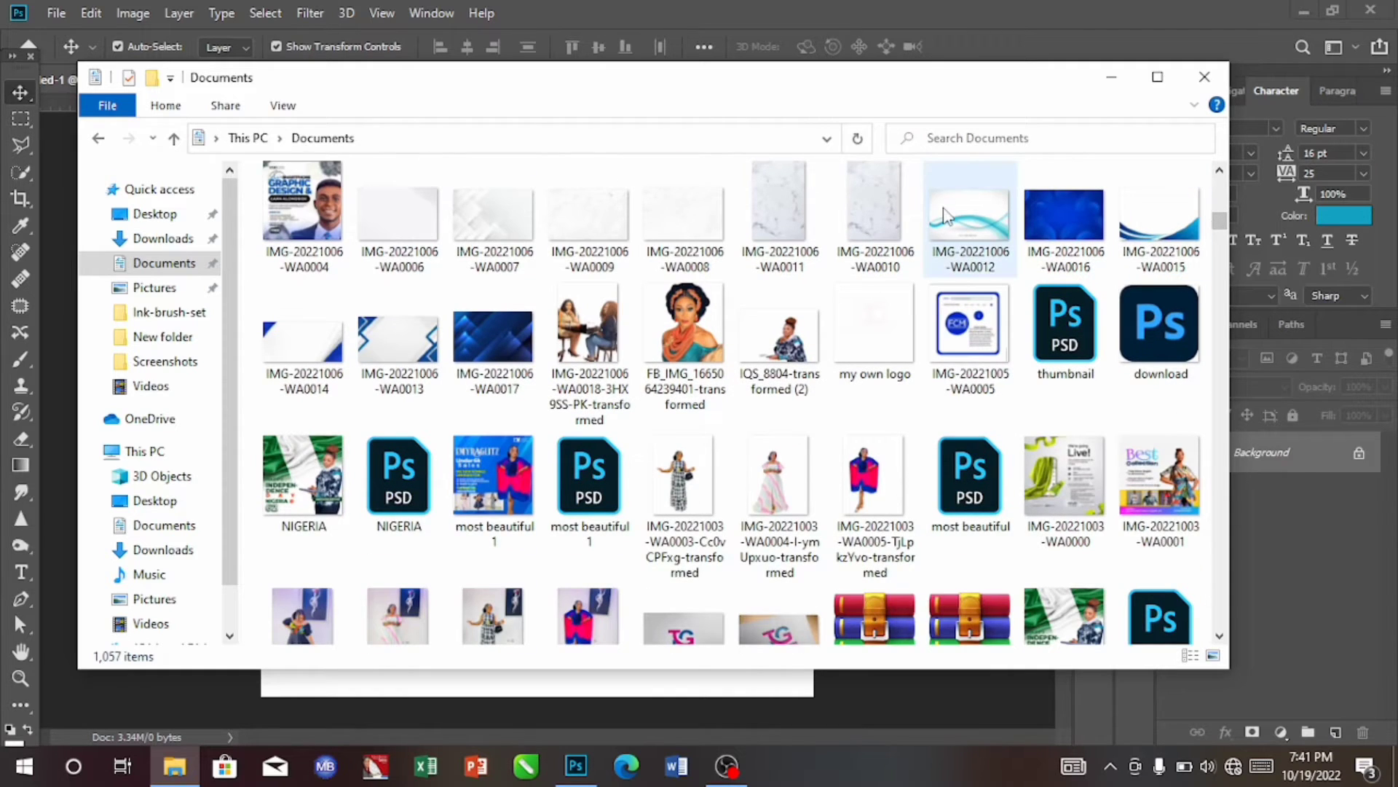
pyautogui.moveTo(946, 216); pyautogui.dragTo(637, 619)
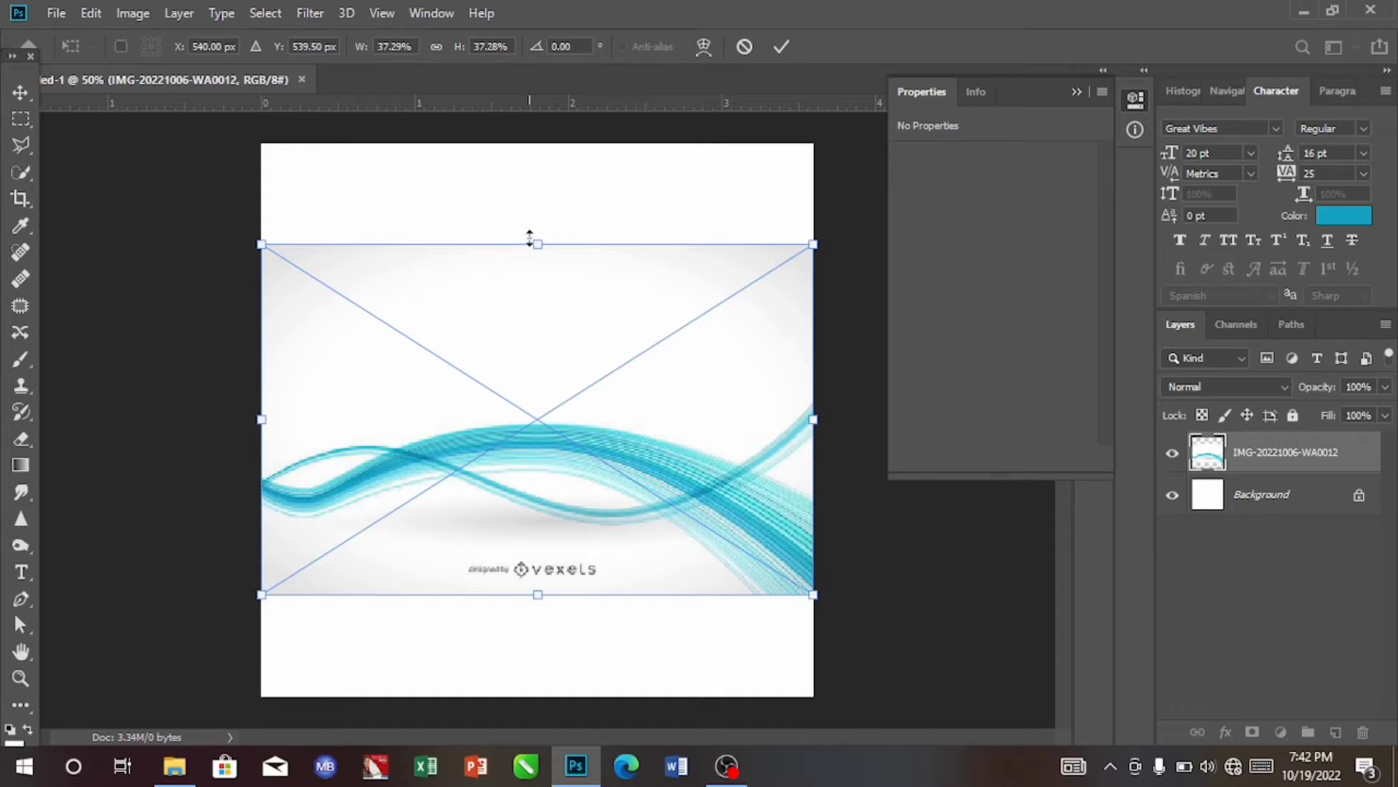
# - Stretch the placed wave image vertically to about 64% height and shift it down to align with the canvas top
pyautogui.moveTo(536, 240); pyautogui.dragTo(572, 115)
pyautogui.moveTo(565, 288)
pyautogui.mouseDown()
pyautogui.moveTo(558, 327)
pyautogui.moveTo(568, 312)
pyautogui.mouseUp()
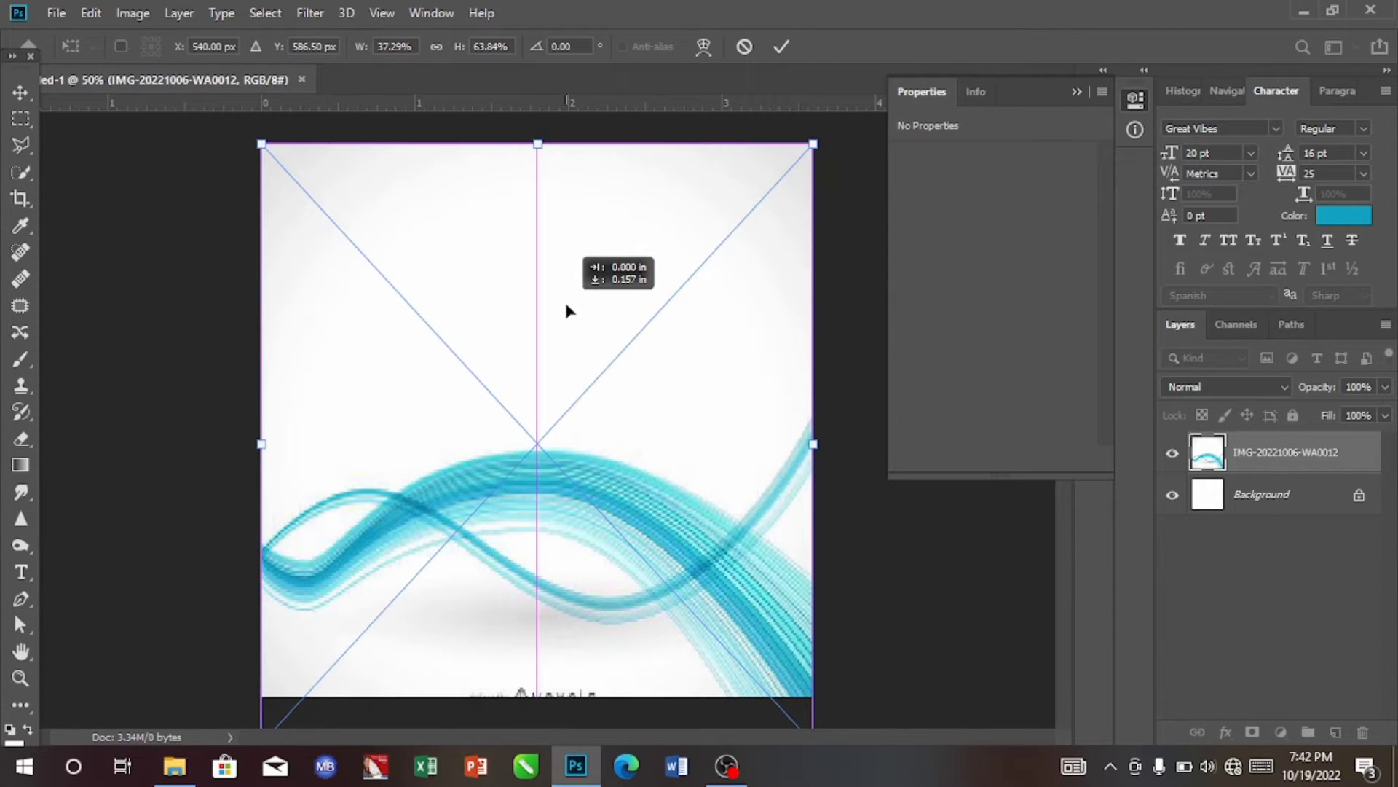
pyautogui.moveTo(566, 305); pyautogui.dragTo(566, 304)
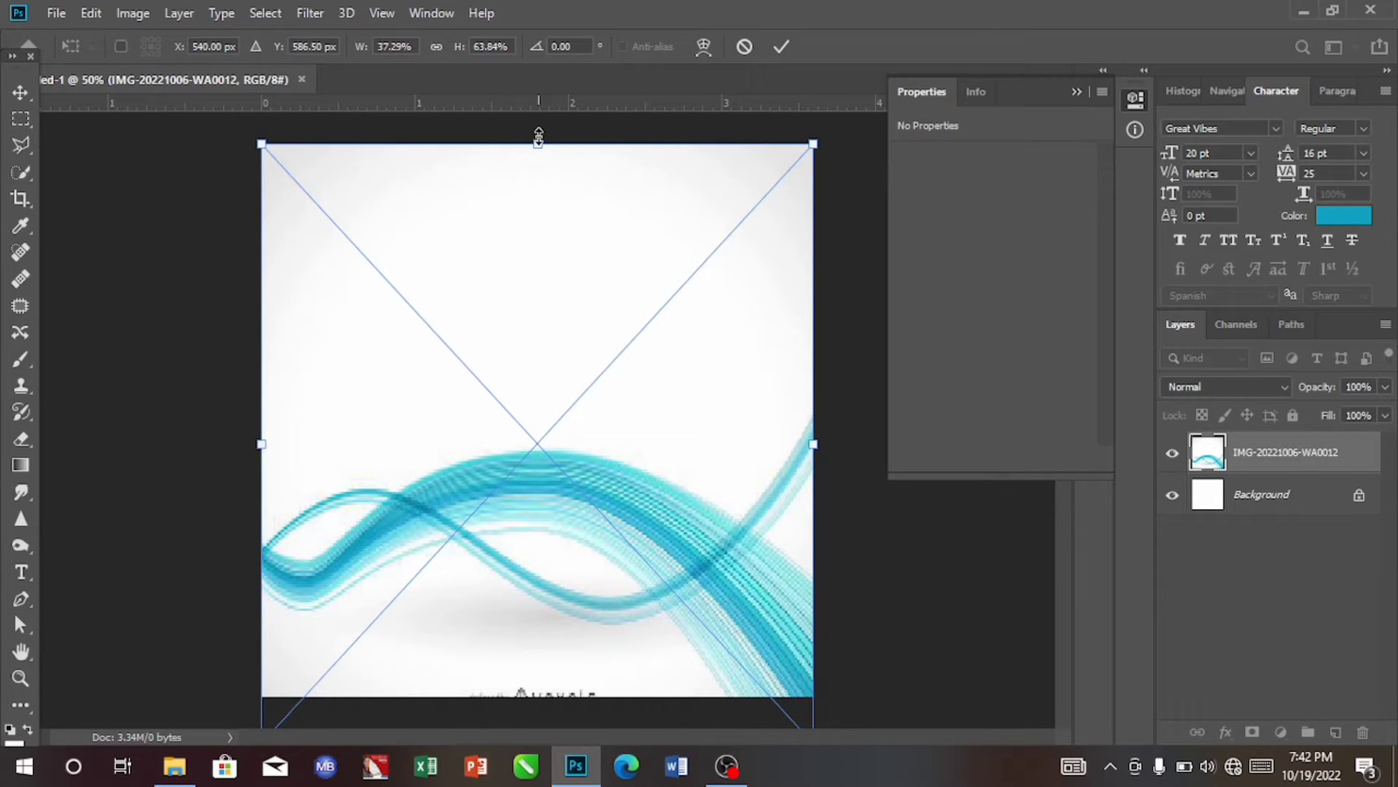
# - Increase the wave image's height to about 66%, nudge it down to about Y 602.5 px, and commit the placement
pyautogui.moveTo(538, 129); pyautogui.dragTo(539, 126)
pyautogui.press('Down')
pyautogui.press('Down')
pyautogui.press('Down')
pyautogui.press('Down')
pyautogui.press('Down')
pyautogui.press('Down')
pyautogui.press('Down')
pyautogui.press('Down')
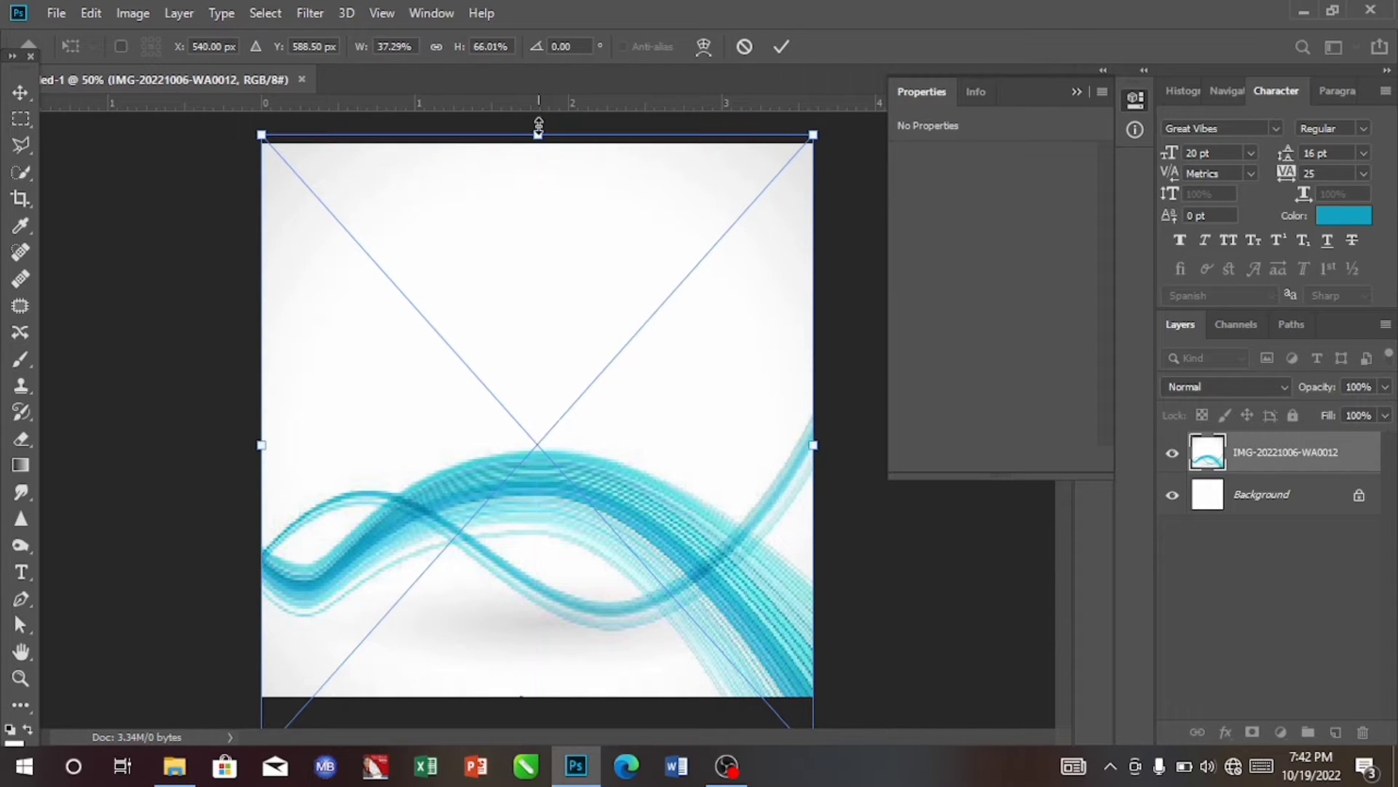
pyautogui.press('Down')
pyautogui.press('Down')
pyautogui.press('Down')
pyautogui.press('Down')
pyautogui.press('Down')
pyautogui.press('Down')
pyautogui.press('Down')
pyautogui.press('Down')
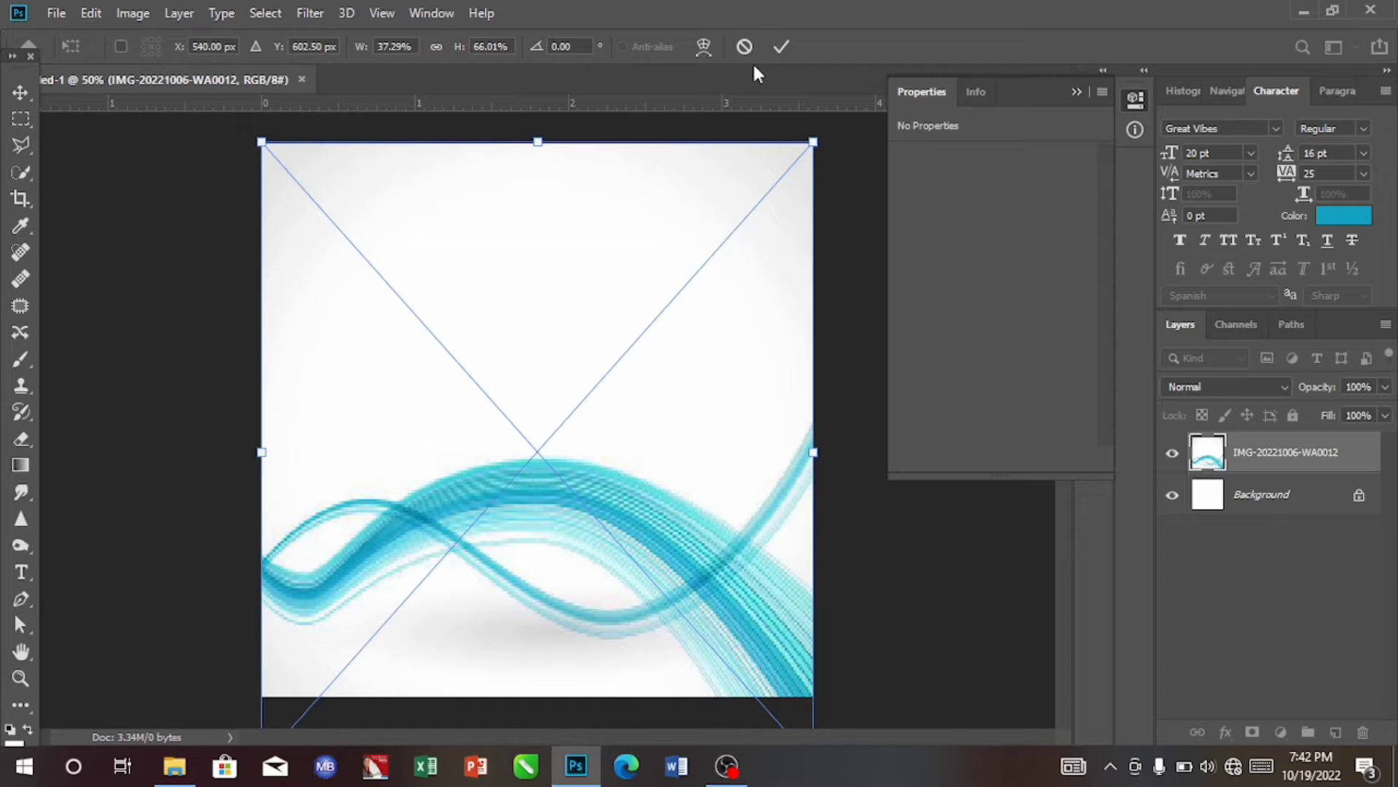
pyautogui.click(784, 43)
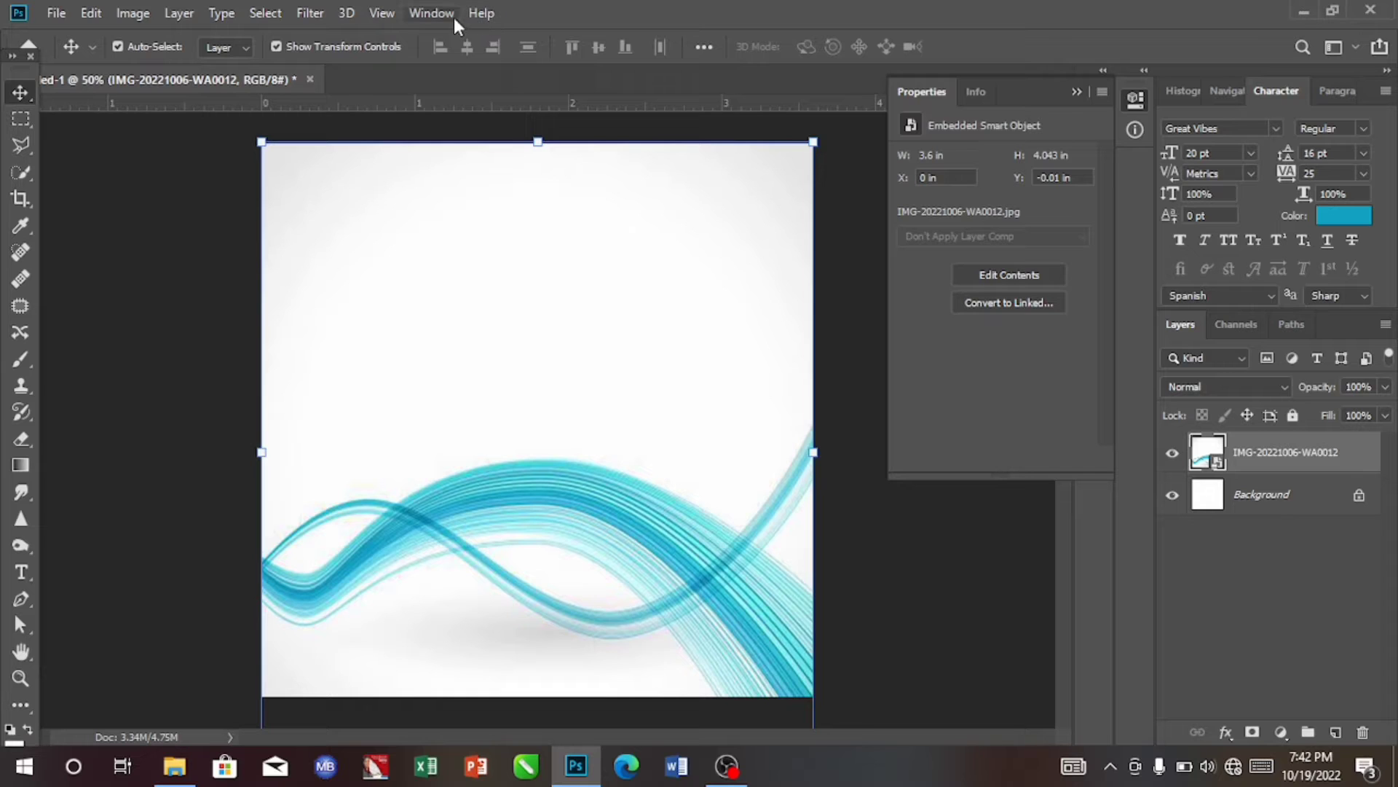
# - Add vertical guides at about 0.1 in and 1.39 in, hiding the toolbox to reach the ruler and restoring it
pyautogui.click(434, 13)
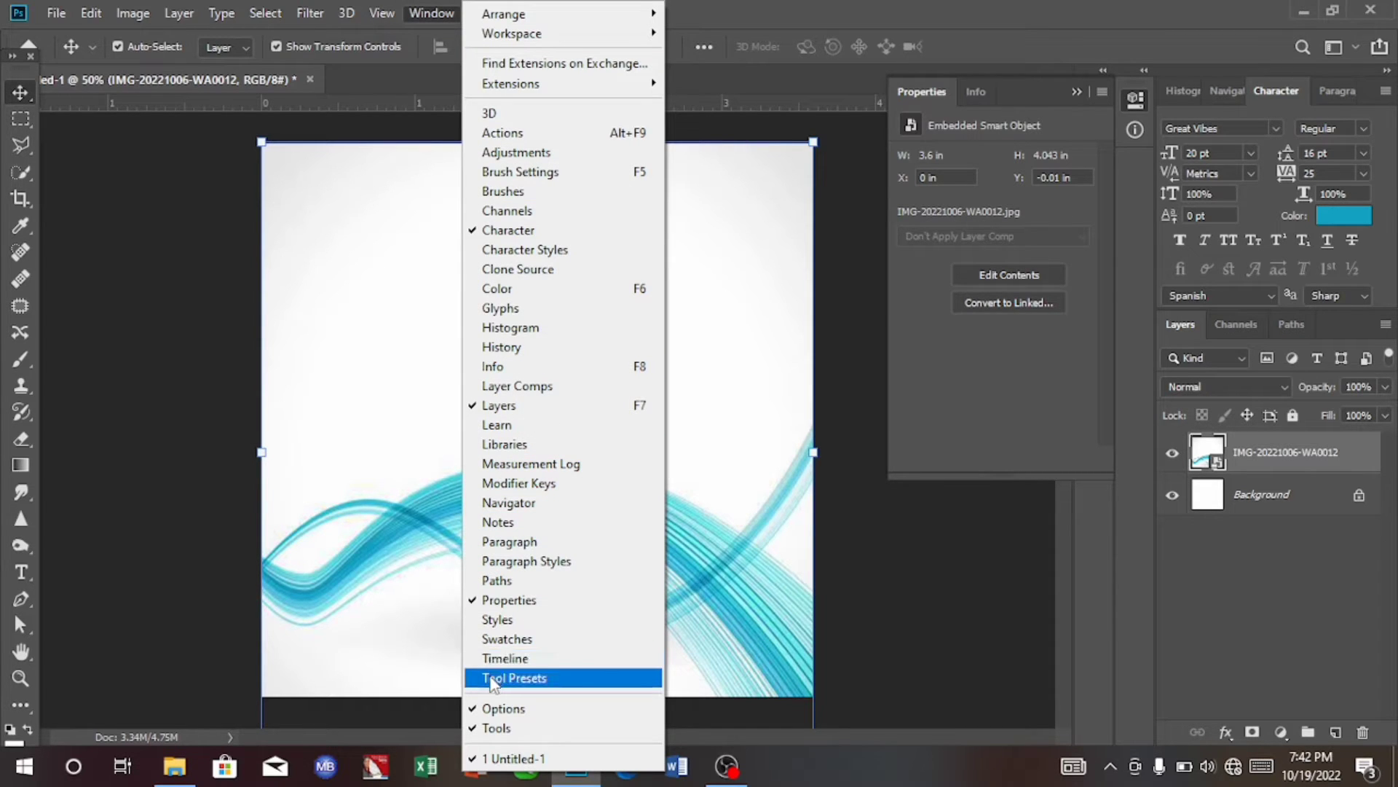
pyautogui.click(497, 727)
pyautogui.moveTo(16, 517); pyautogui.dragTo(277, 559)
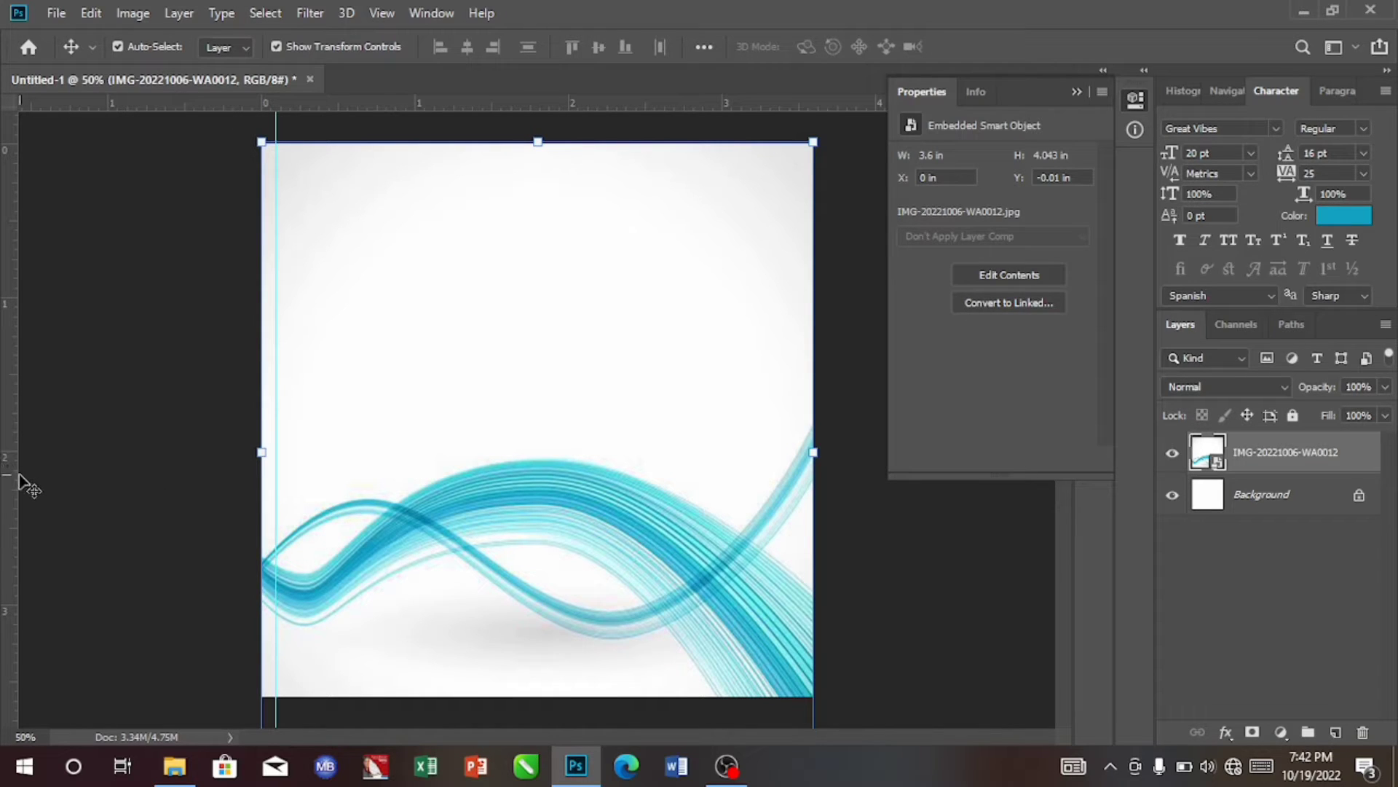
pyautogui.moveTo(15, 482); pyautogui.dragTo(482, 489)
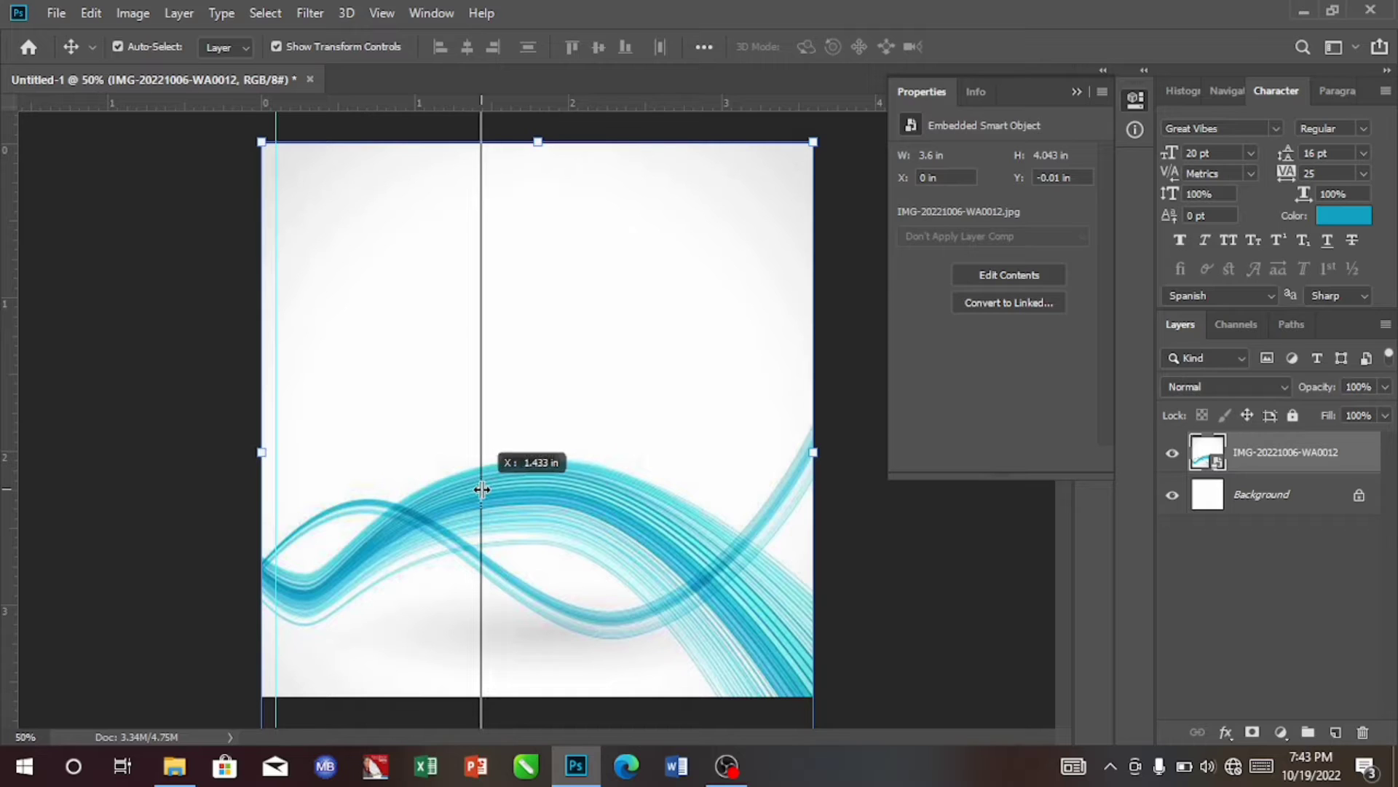
pyautogui.moveTo(481, 489); pyautogui.dragTo(474, 492)
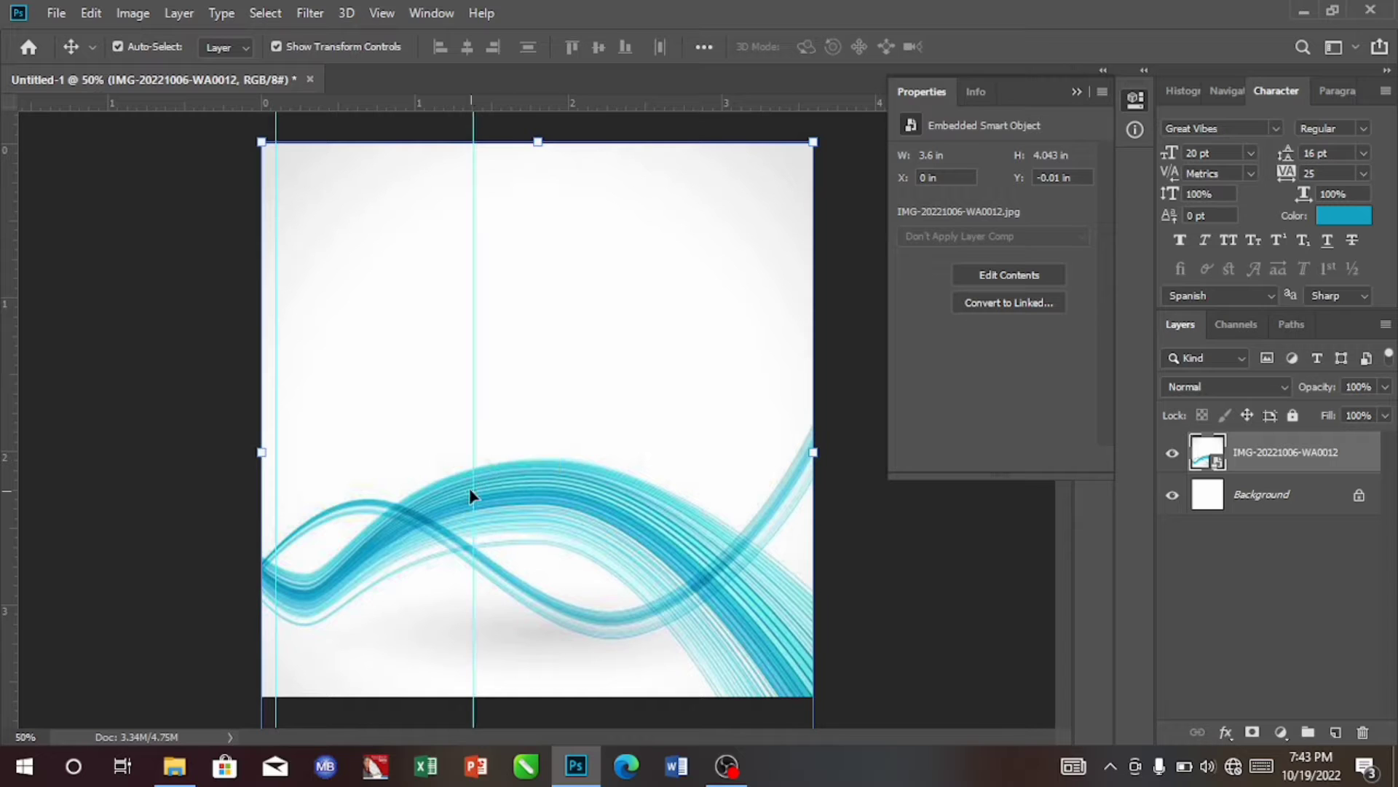
pyautogui.click(437, 9)
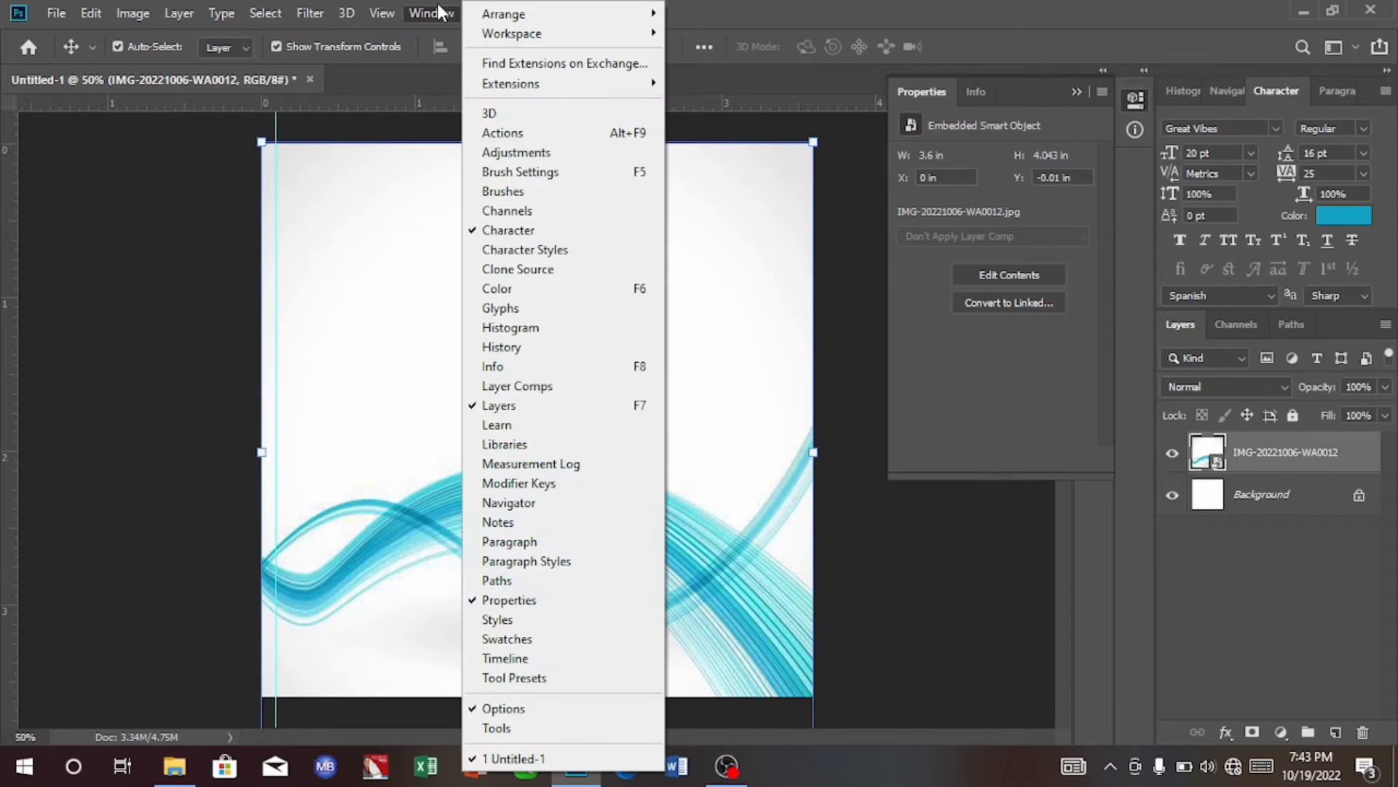
pyautogui.click(508, 728)
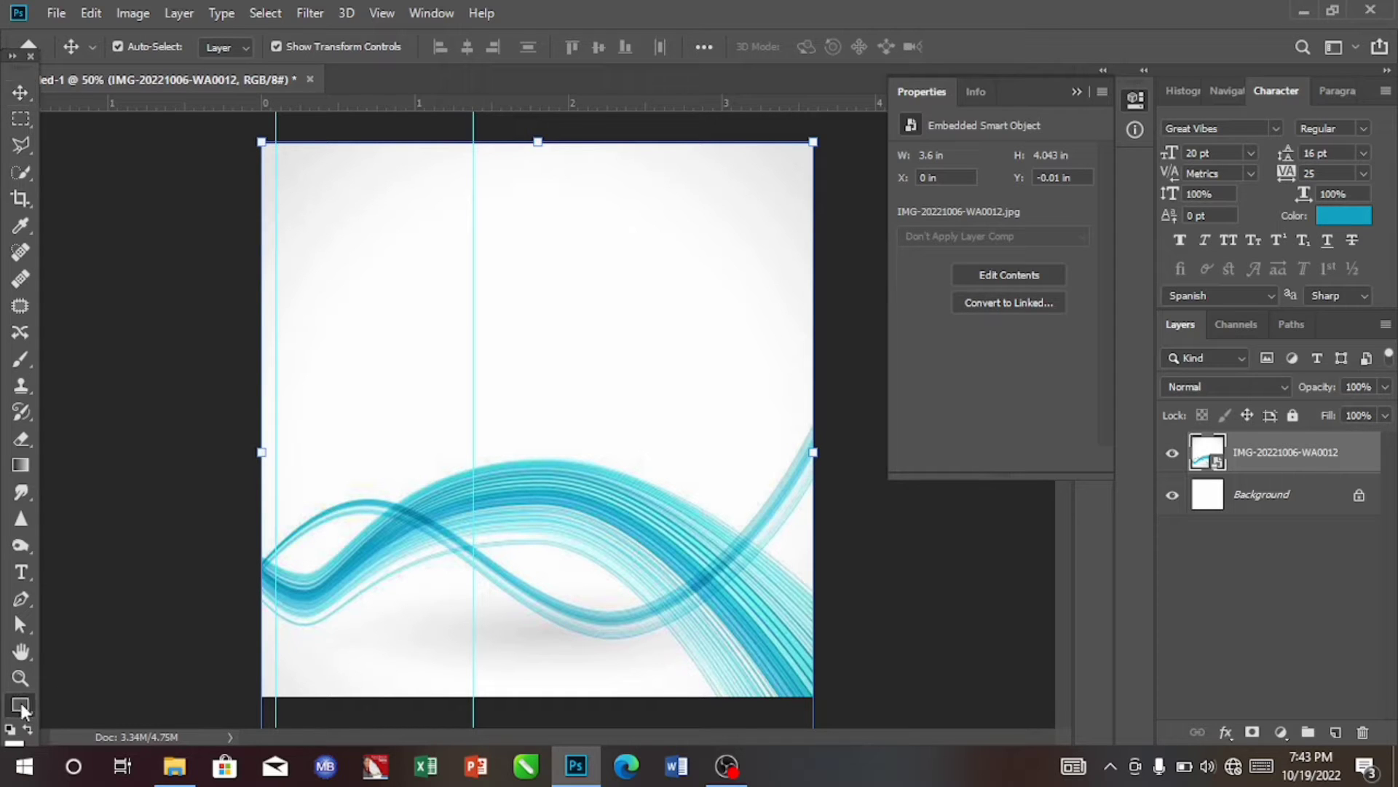
# - Draw a rectangle shape about 386 × 468 px between the two guides, starting at the canvas's top edge
pyautogui.click(20, 704)
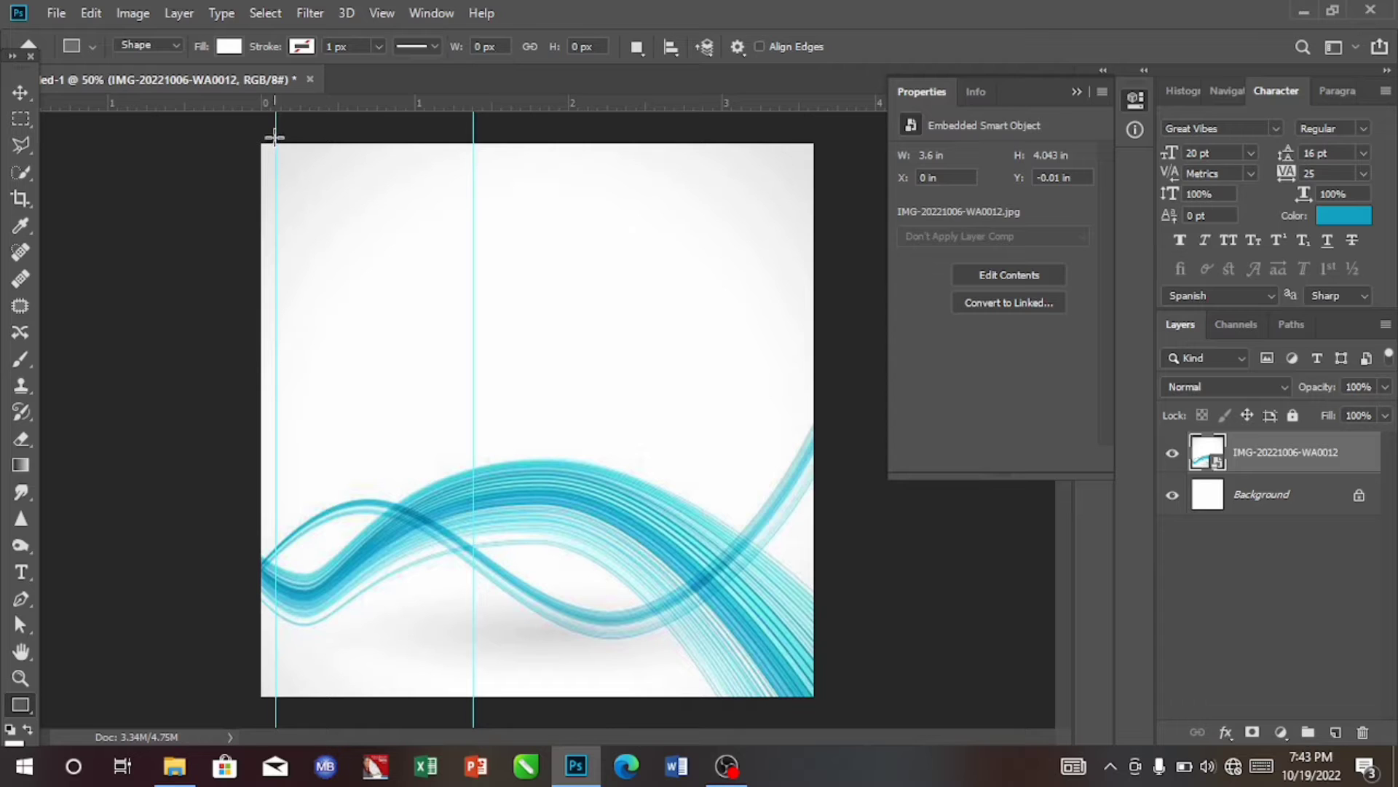
pyautogui.moveTo(275, 143); pyautogui.dragTo(477, 381)
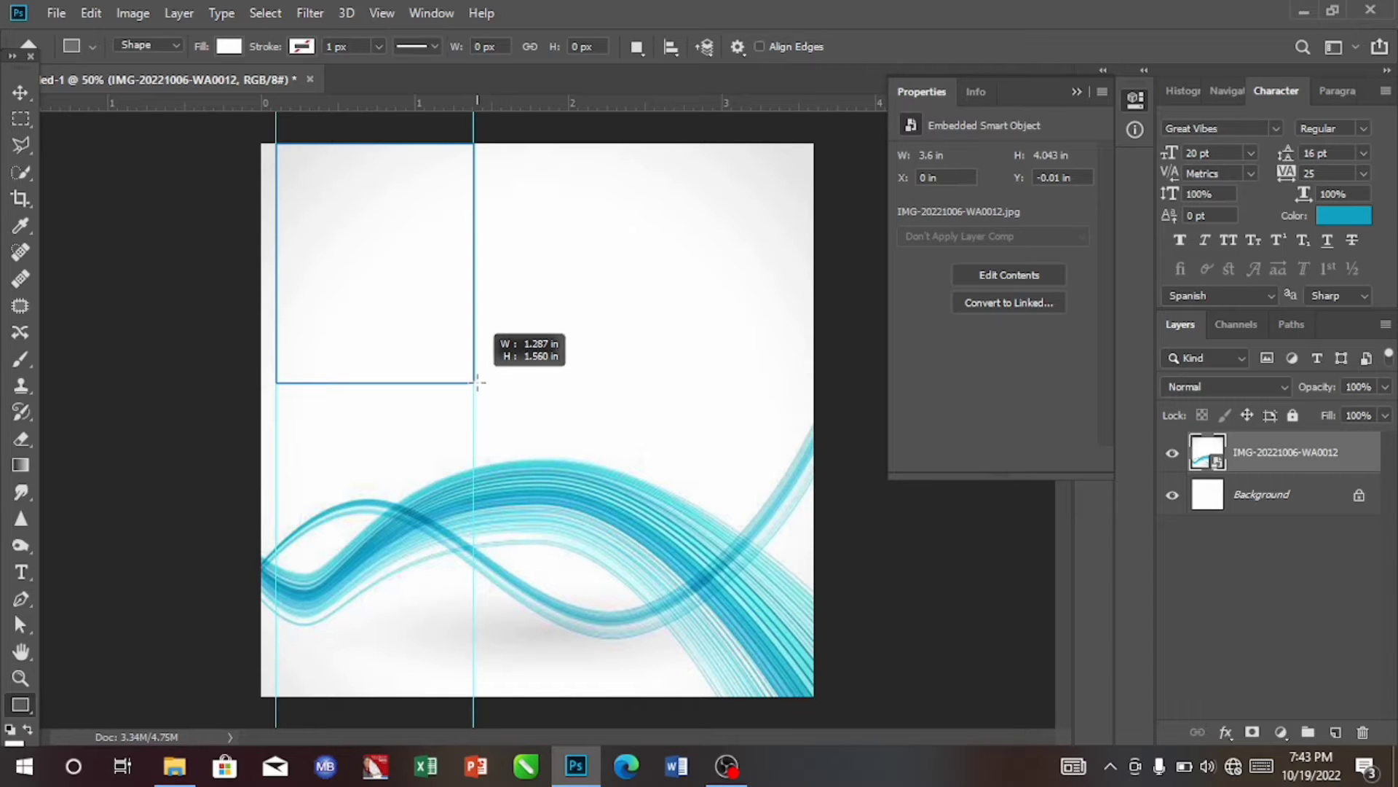
pyautogui.moveTo(477, 381); pyautogui.dragTo(476, 380)
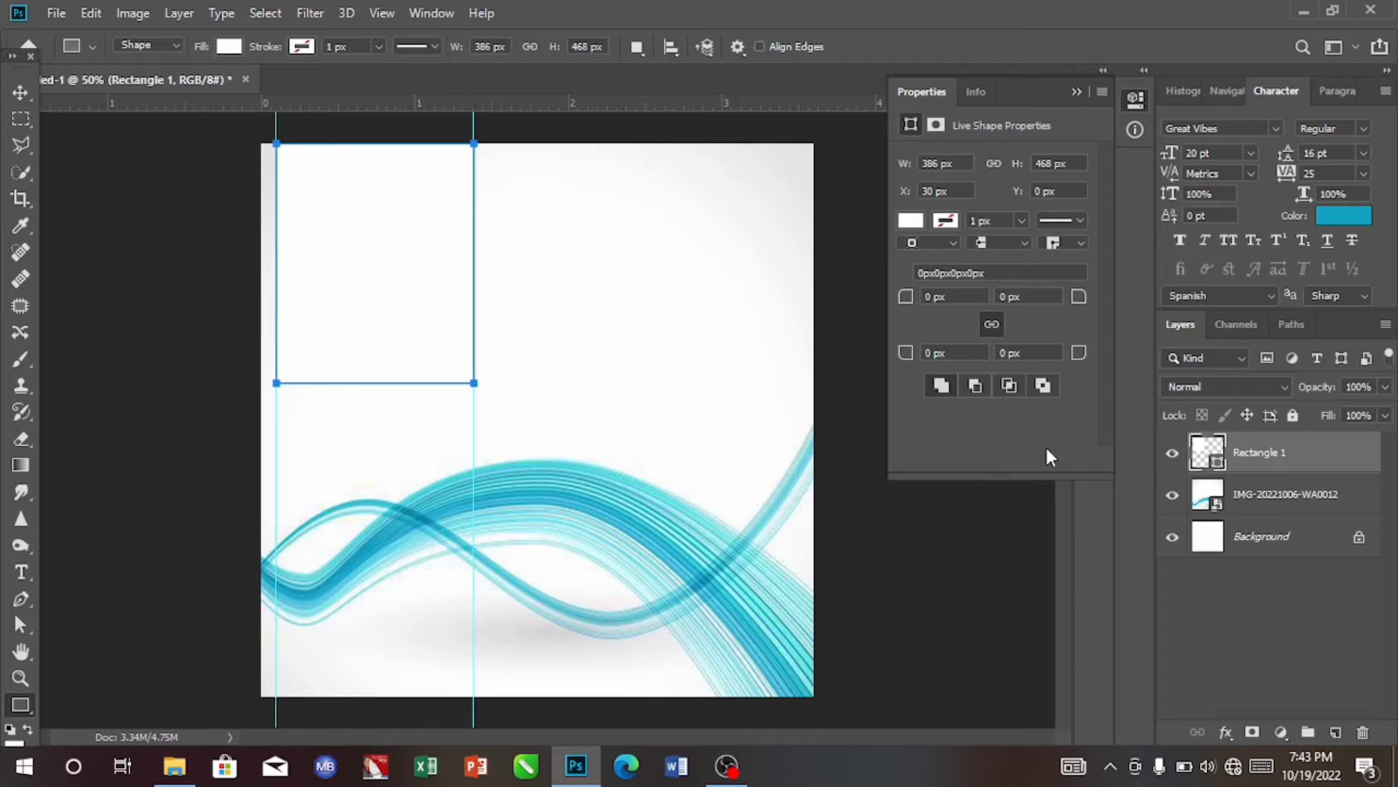
pyautogui.click(23, 84)
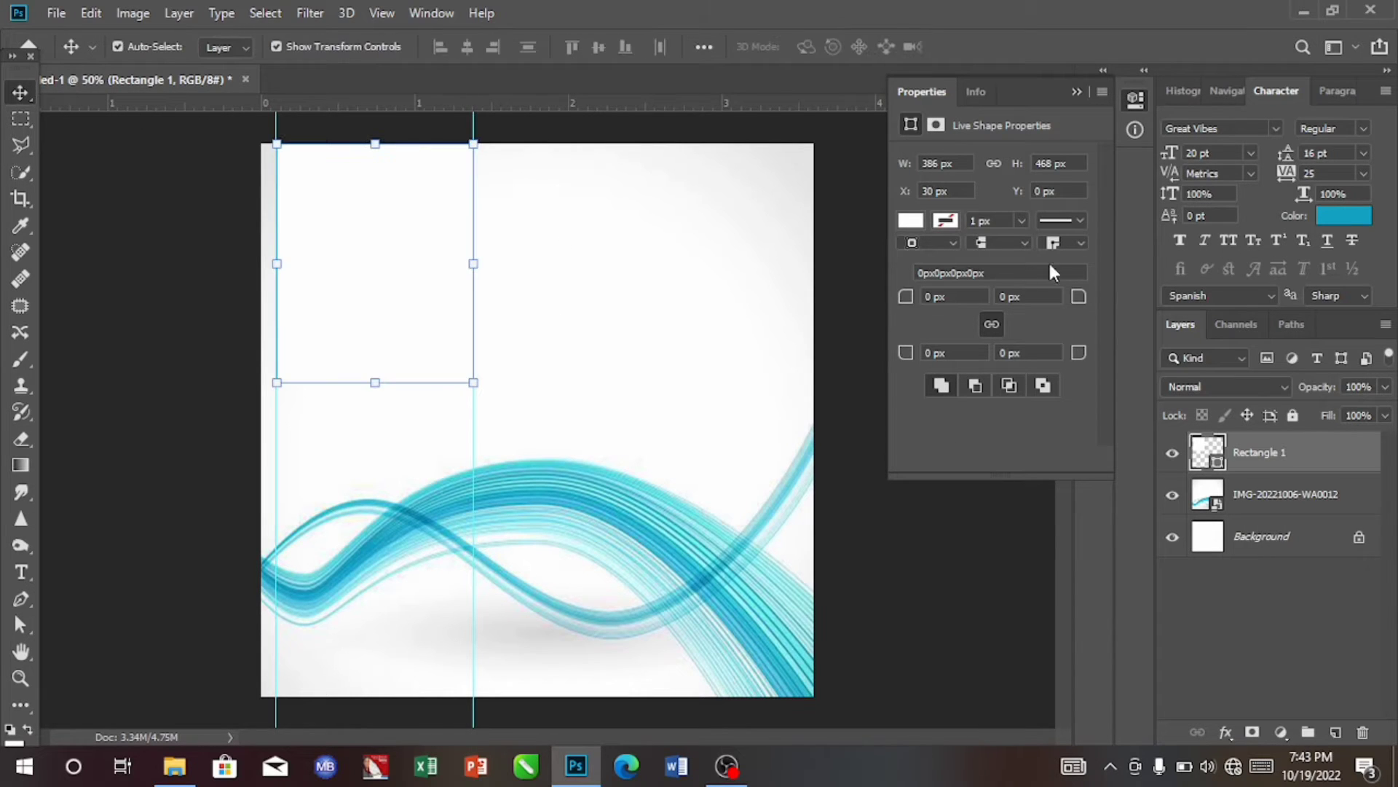
# - Change the rectangle's fill to the light grey dcd7d7
pyautogui.click(912, 221)
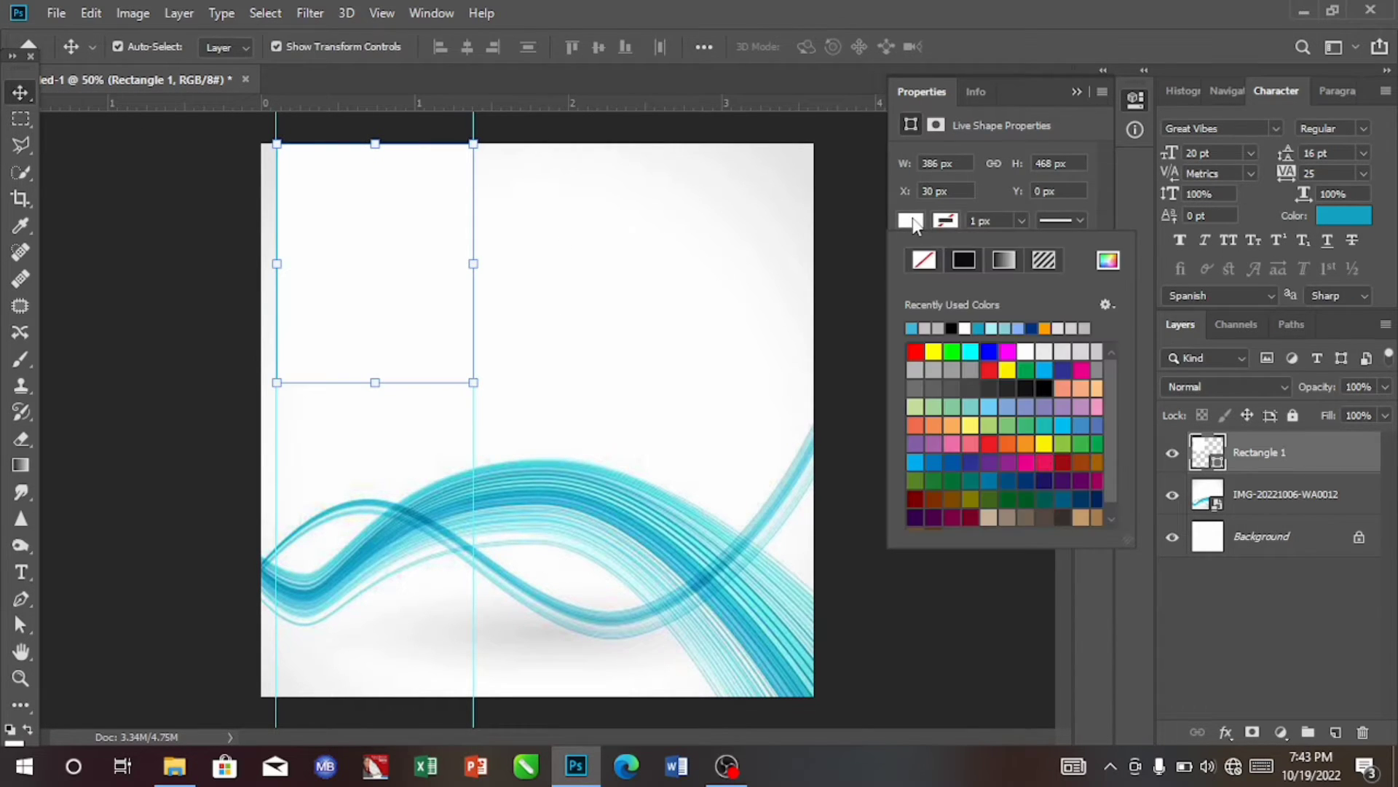
pyautogui.click(932, 327)
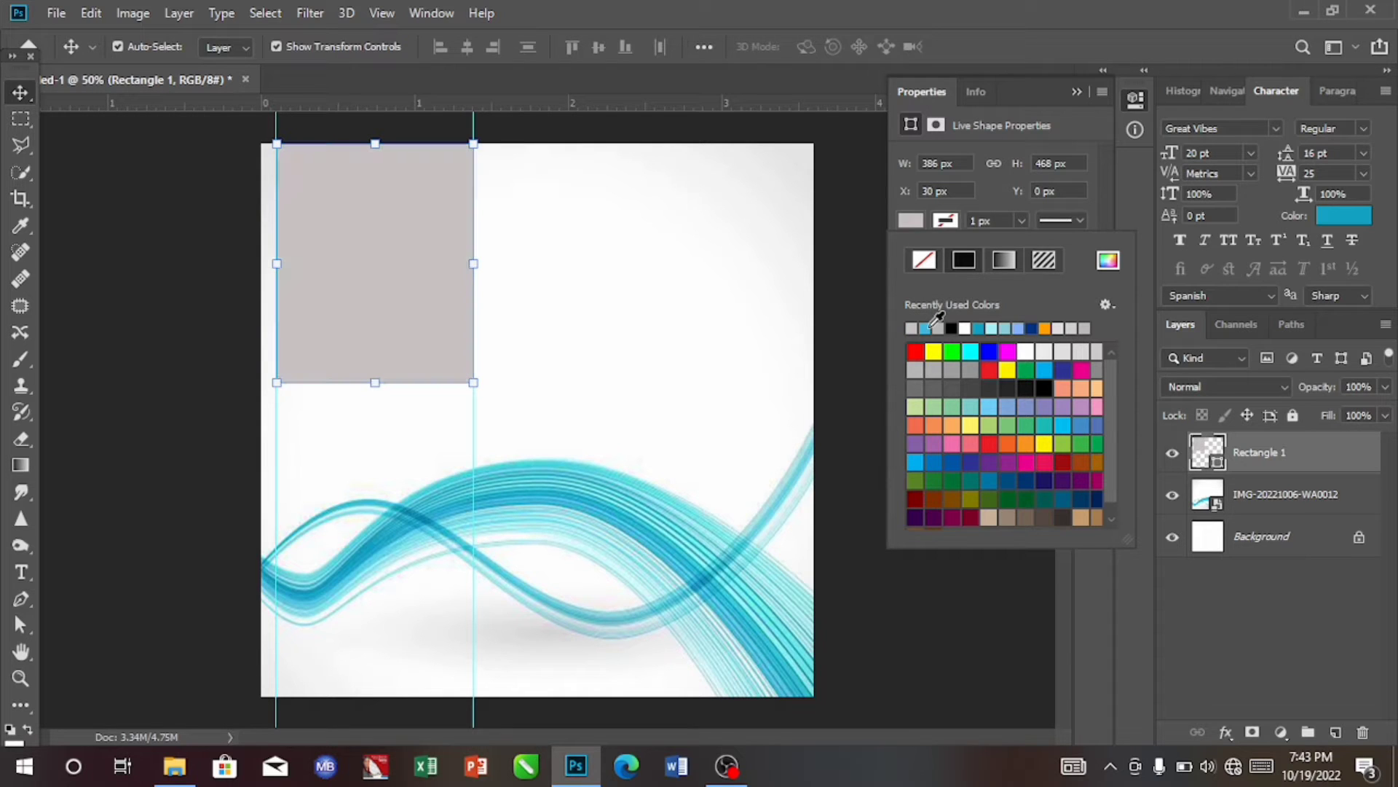
pyautogui.click(1108, 260)
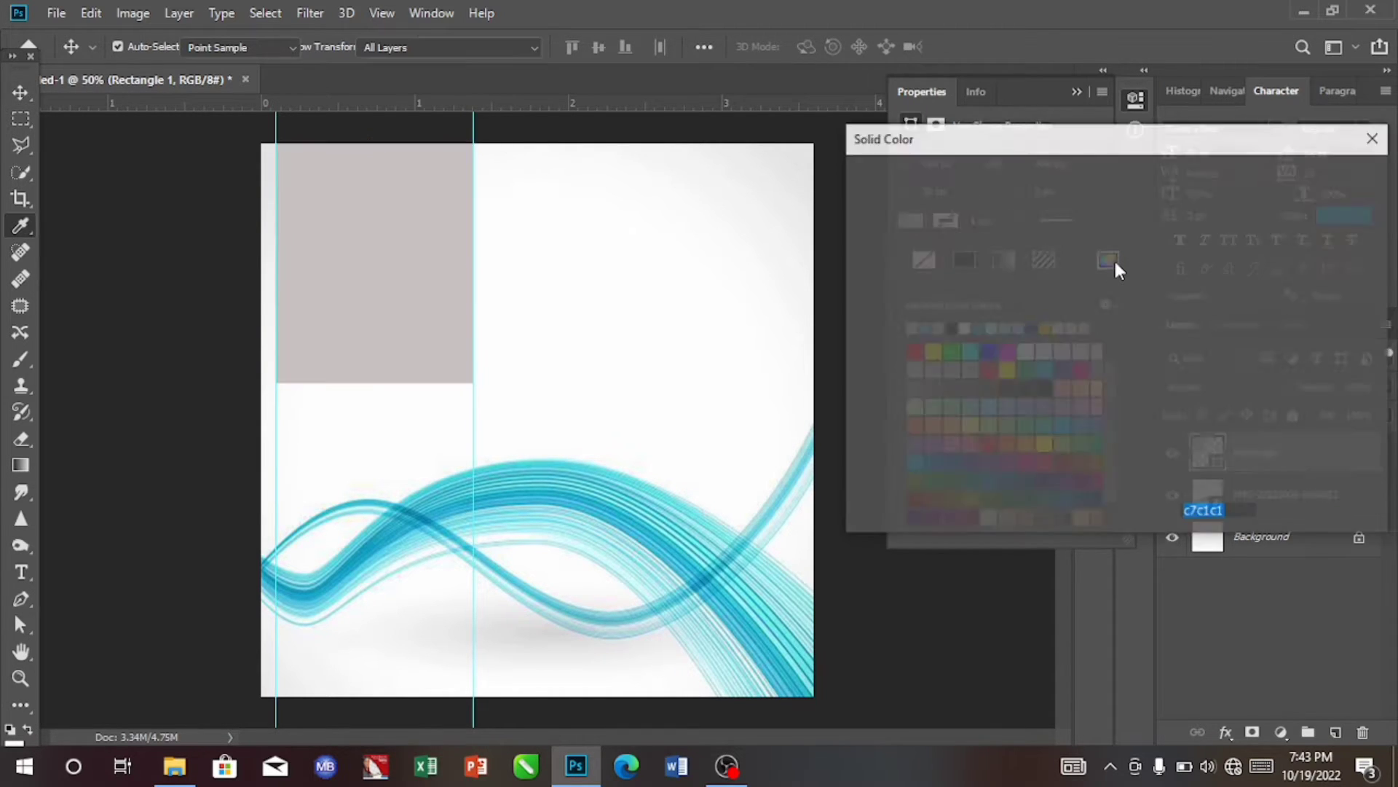
pyautogui.click(862, 223)
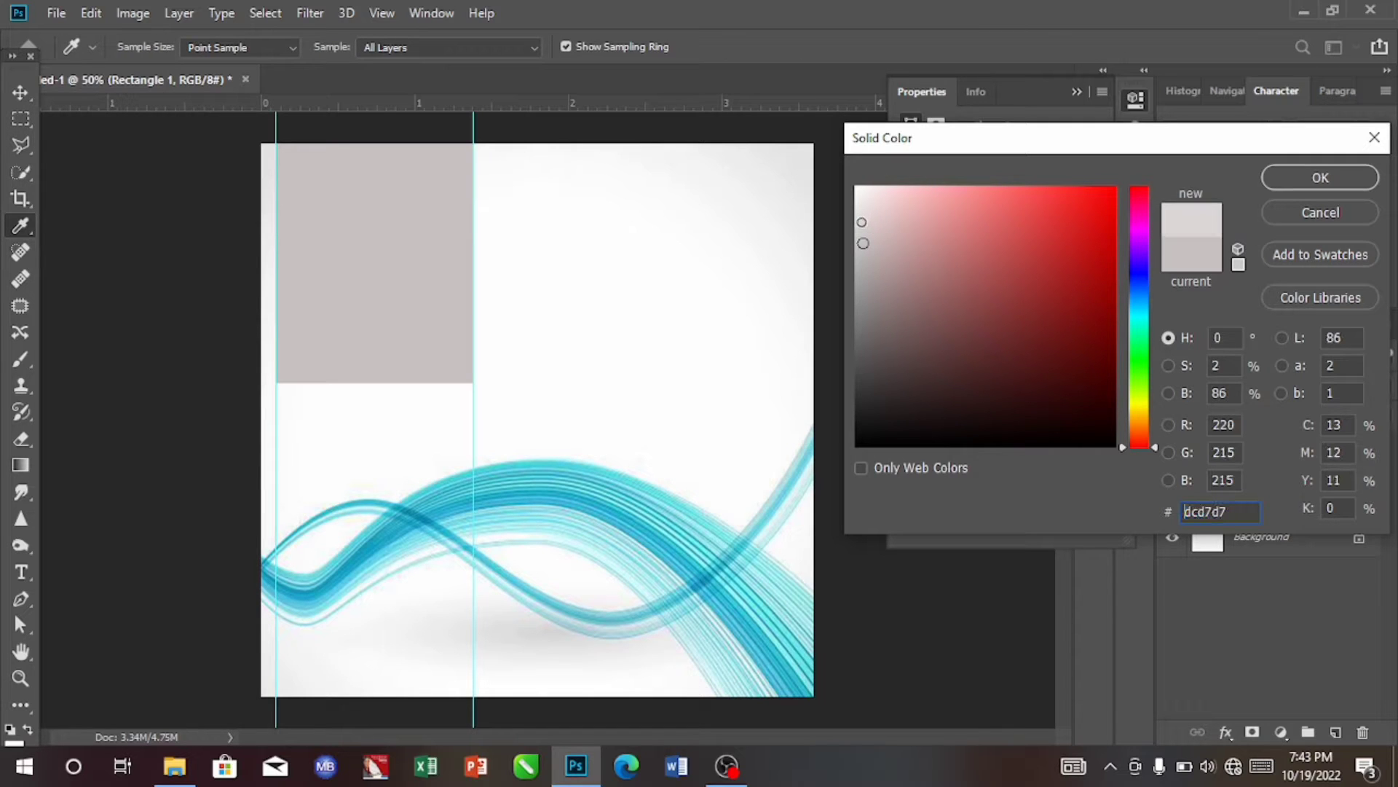
pyautogui.click(1320, 178)
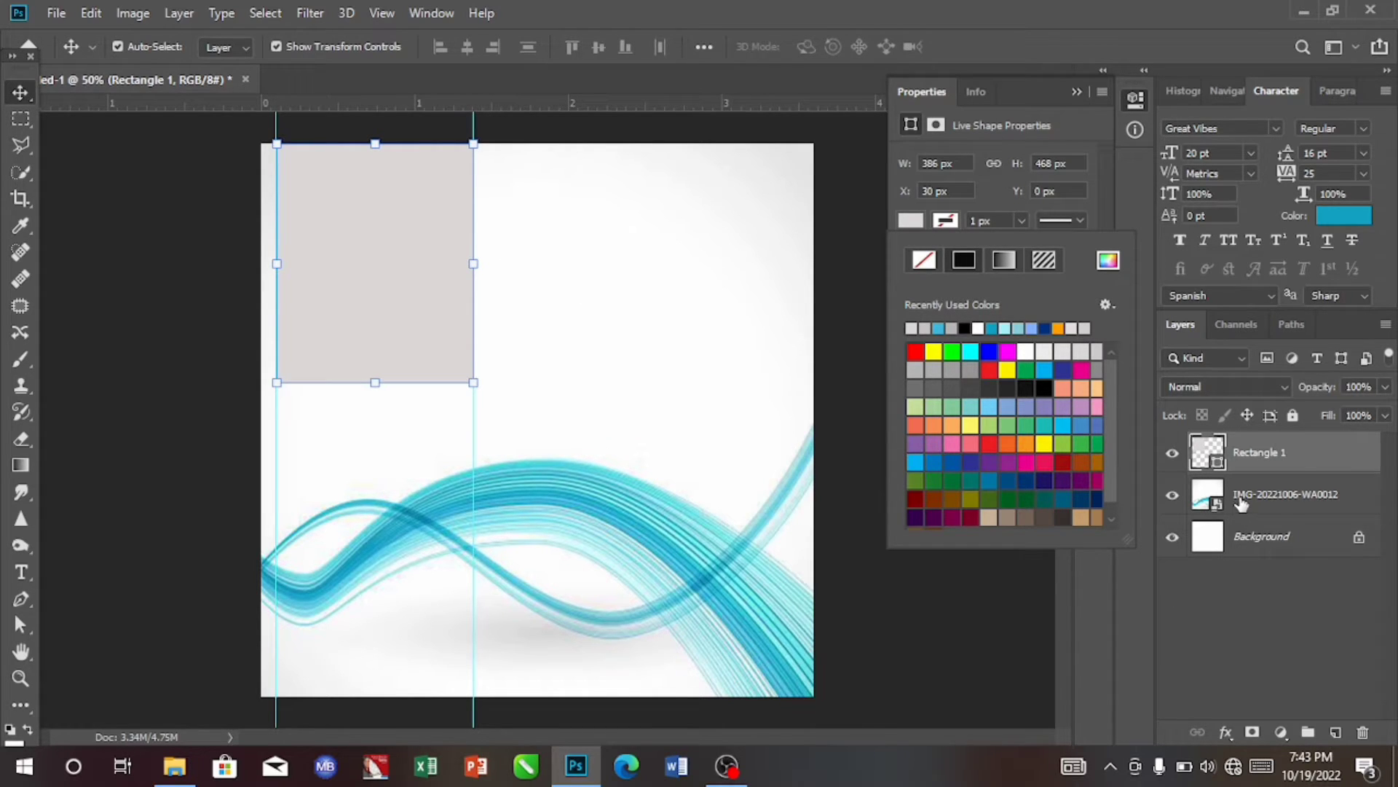
# - Rasterize the Rectangle 1 layer
pyautogui.click(1304, 461)
pyautogui.rightClick(1303, 452)
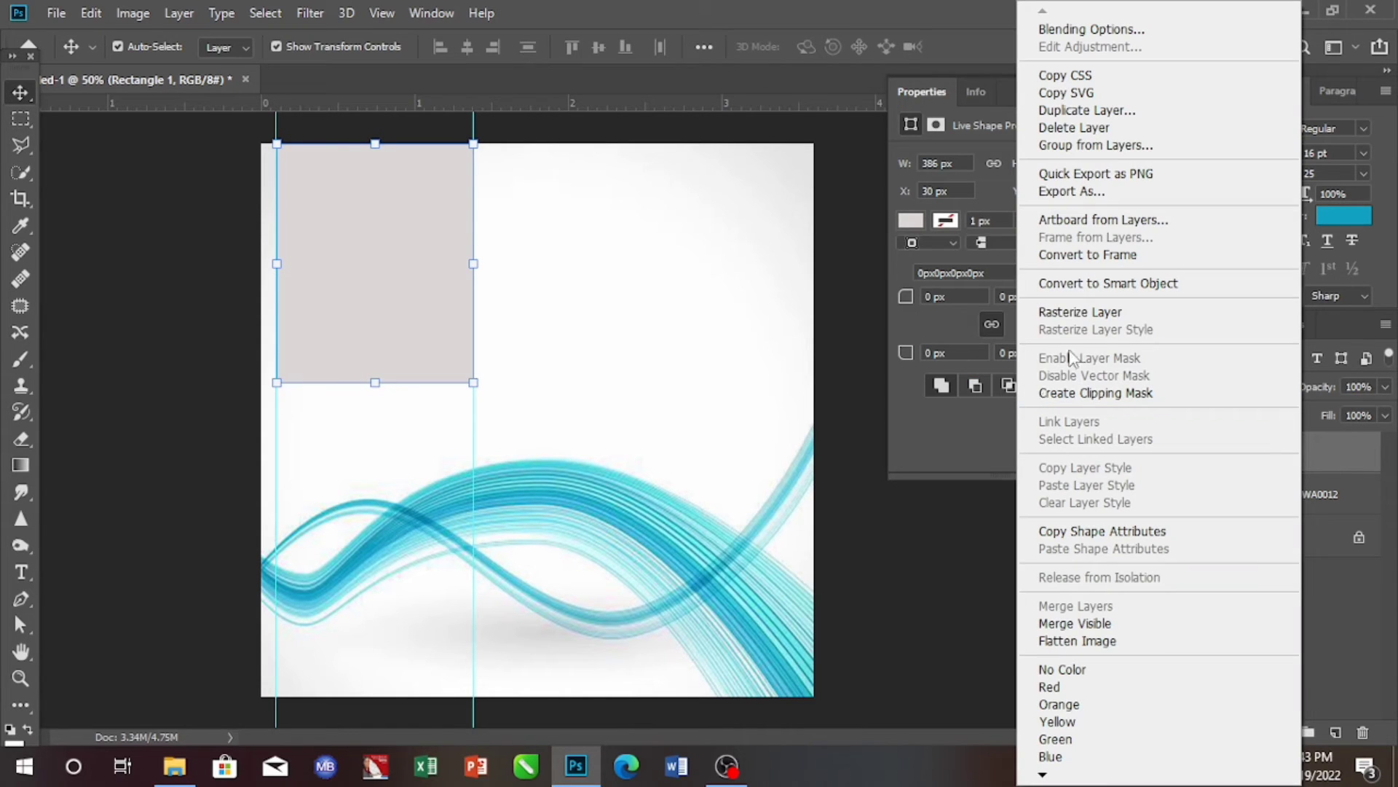
pyautogui.click(1086, 313)
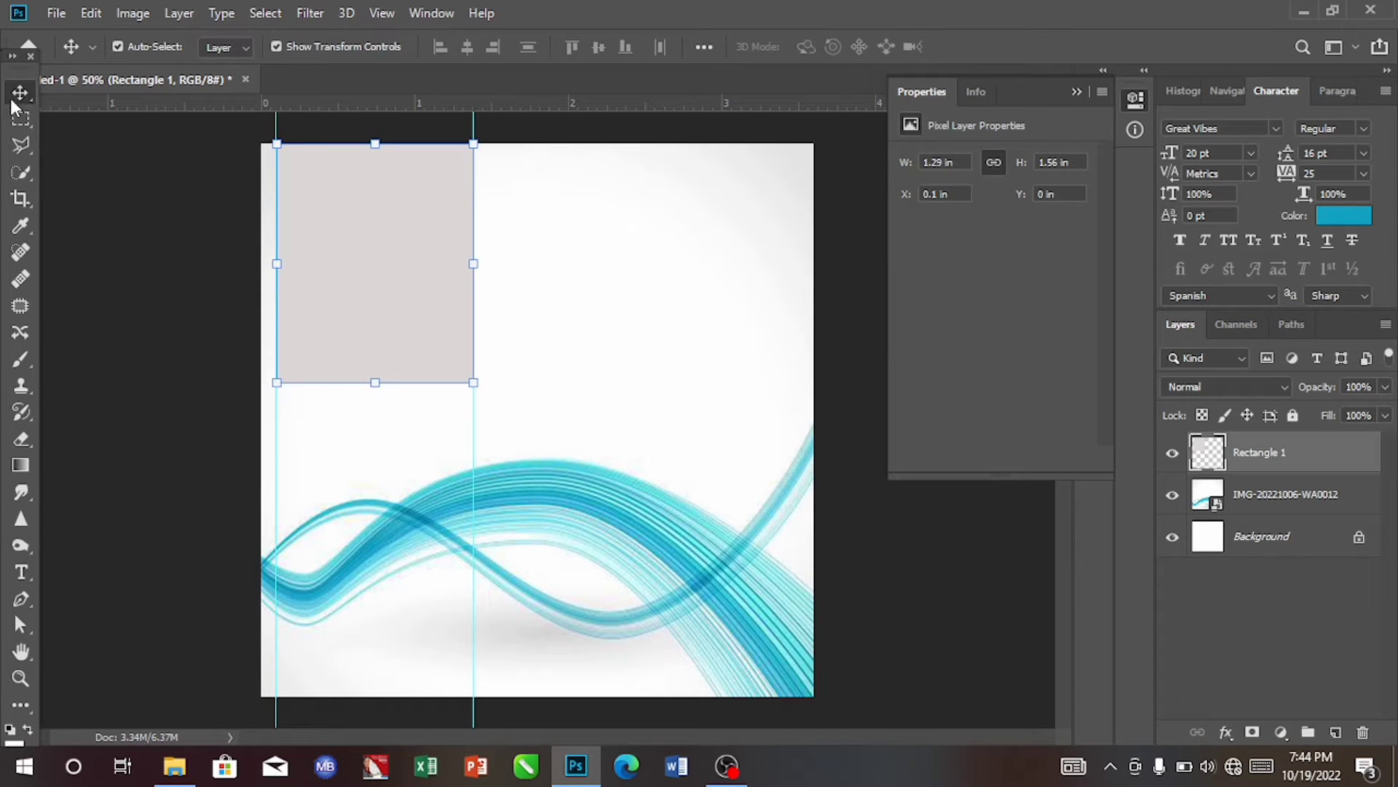
# - Cut the rectangle's top edge into a downward slant using a Polygonal Lasso selection, and deselect
pyautogui.click(21, 146)
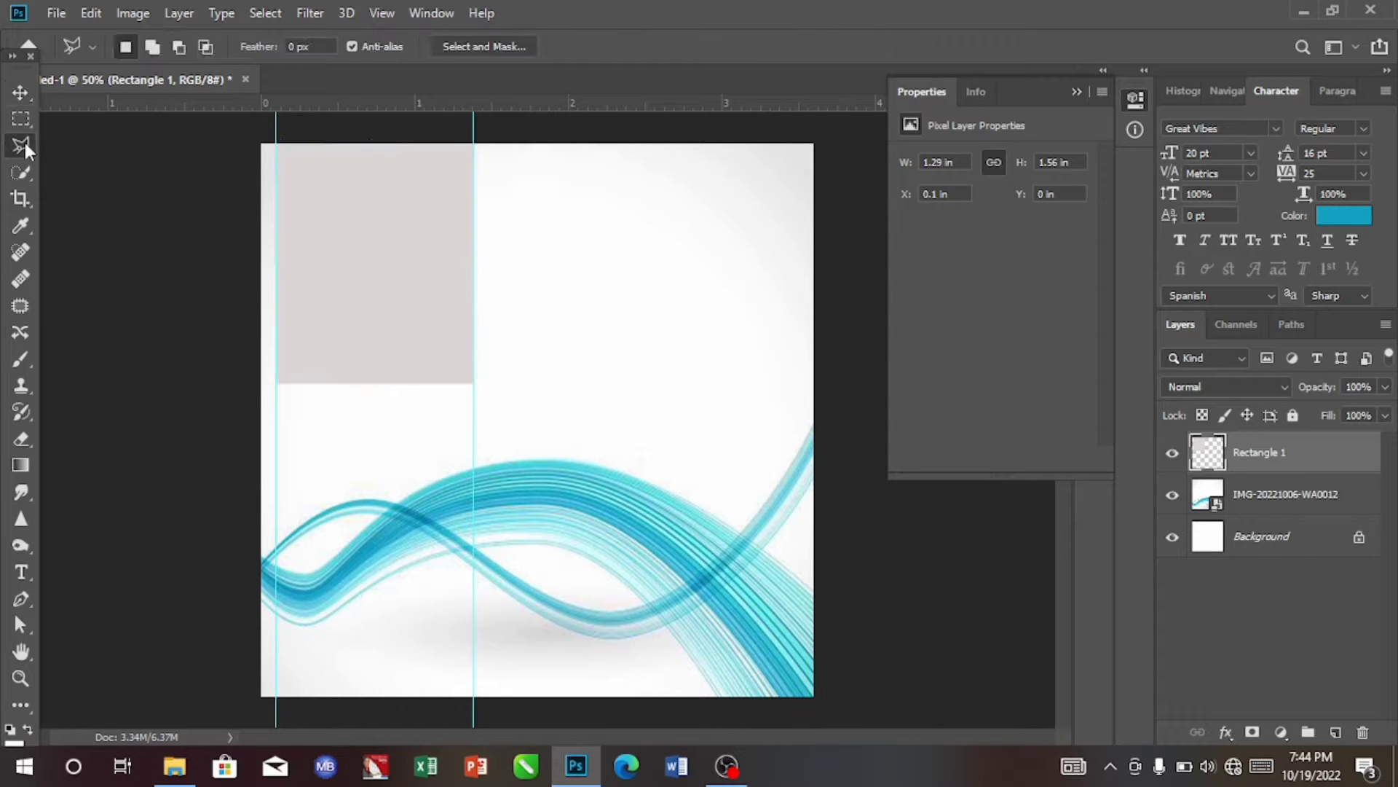
pyautogui.click(267, 139)
pyautogui.click(583, 153)
pyautogui.click(554, 128)
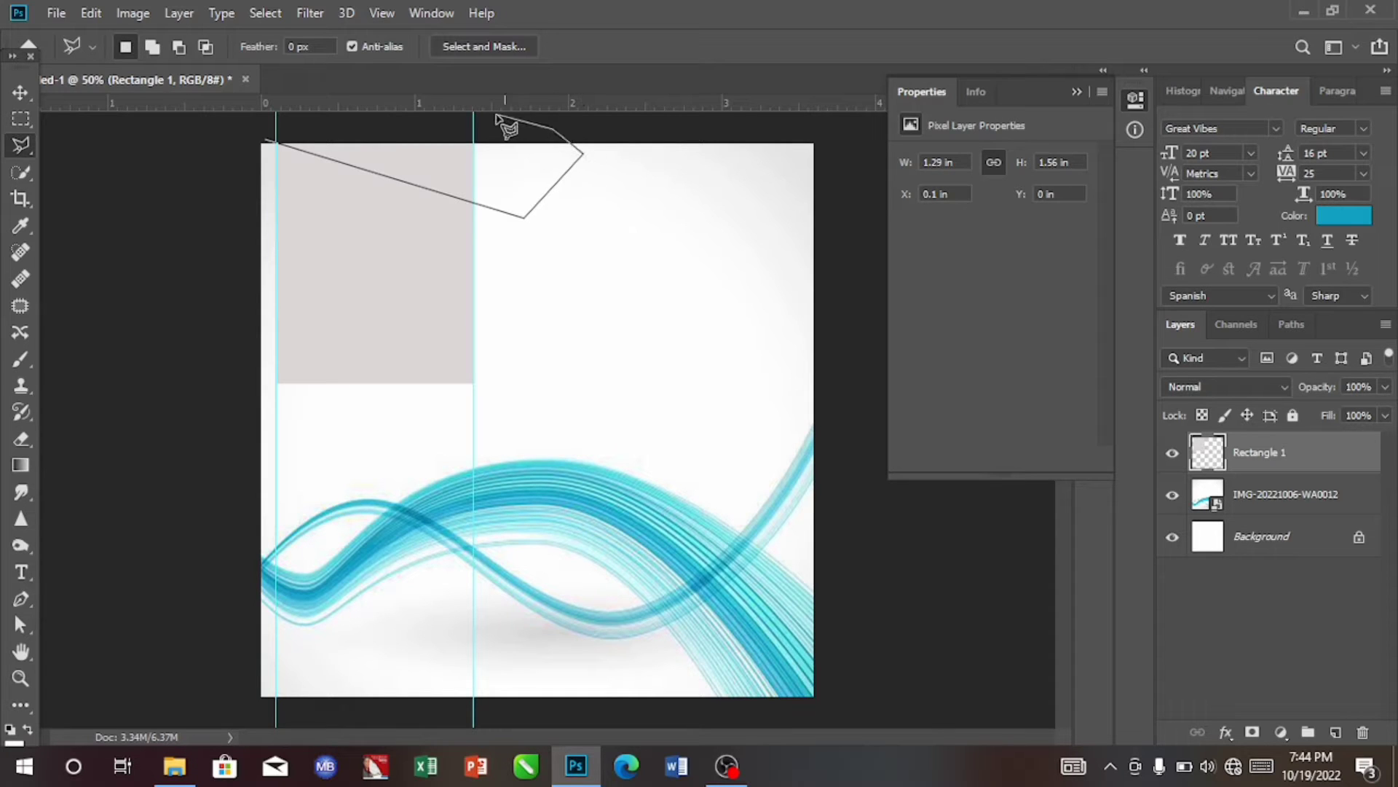
pyautogui.click(474, 114)
pyautogui.click(276, 115)
pyautogui.click(271, 141)
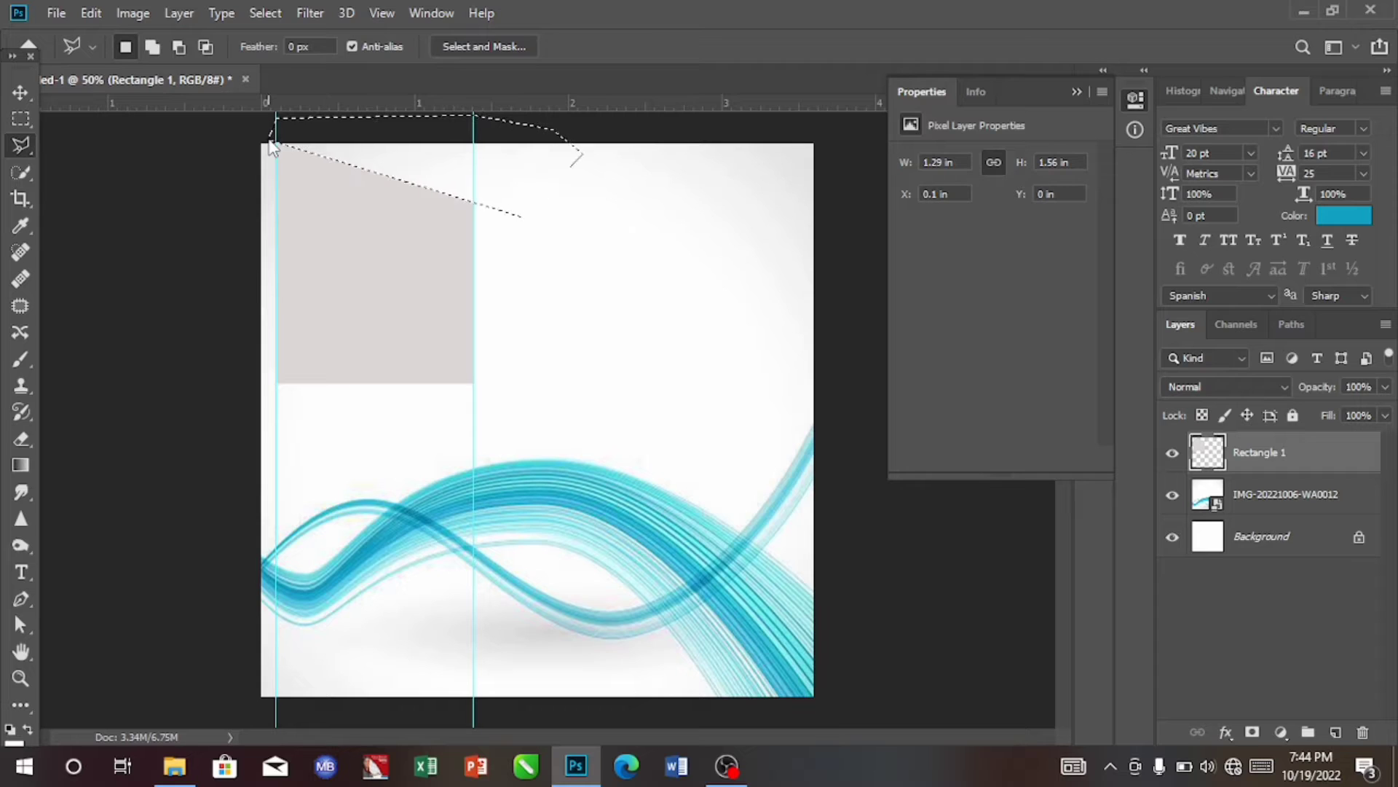
pyautogui.hotkey('ctrl', 'd')
# - Cut the rectangle's bottom edge to a matching slant with the Polygonal Lasso, deselect, and switch to the Move tool
pyautogui.click(480, 371)
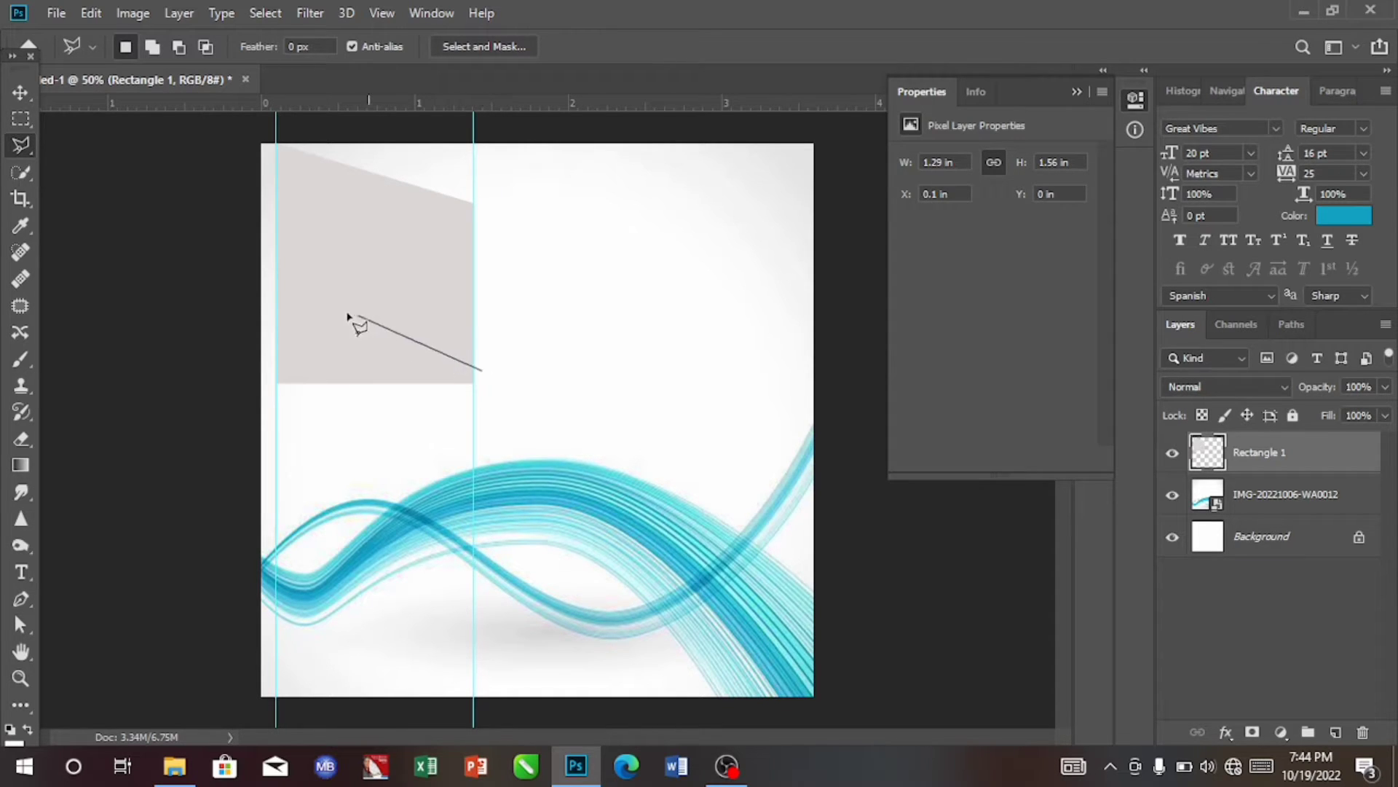
pyautogui.click(264, 298)
pyautogui.click(228, 316)
pyautogui.click(213, 377)
pyautogui.click(245, 424)
pyautogui.click(335, 430)
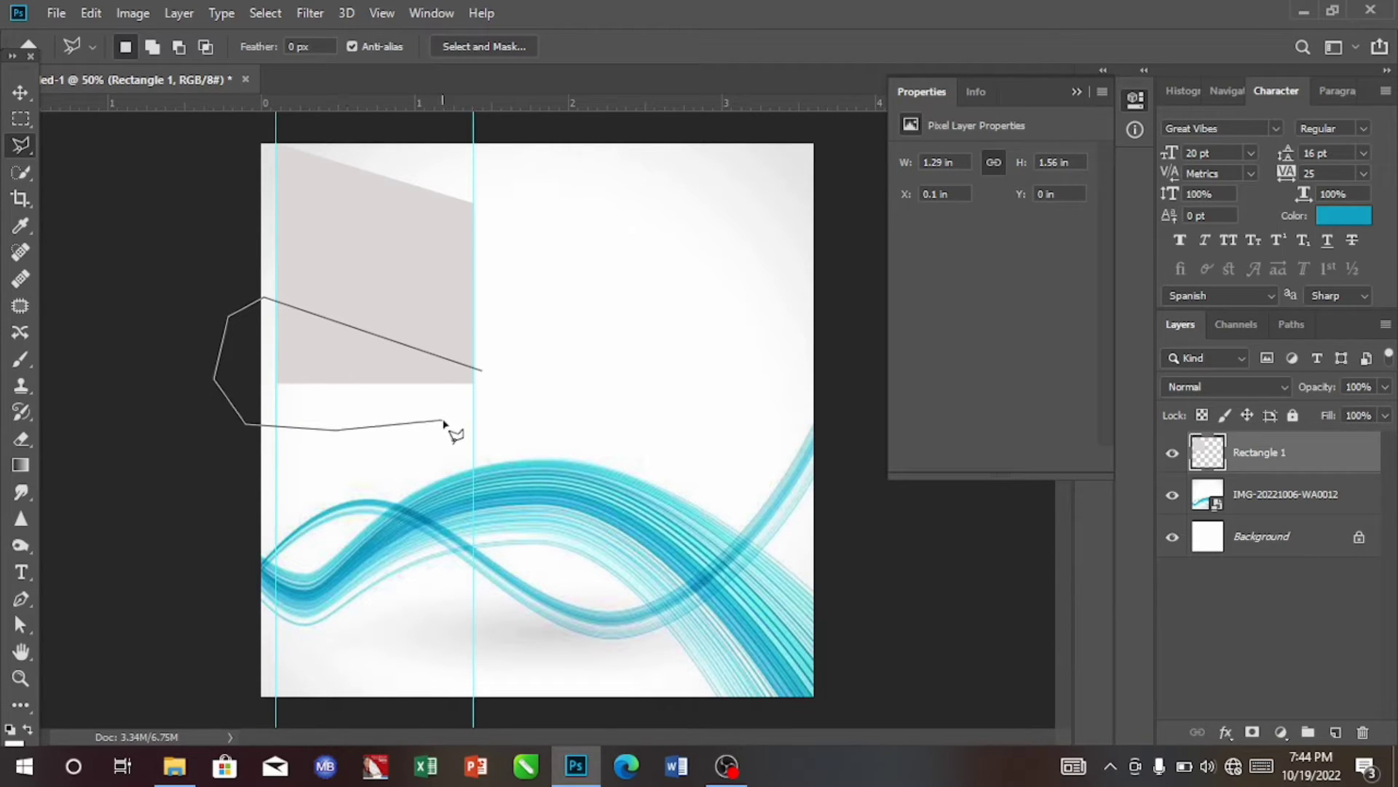
pyautogui.click(523, 408)
pyautogui.doubleClick(478, 370)
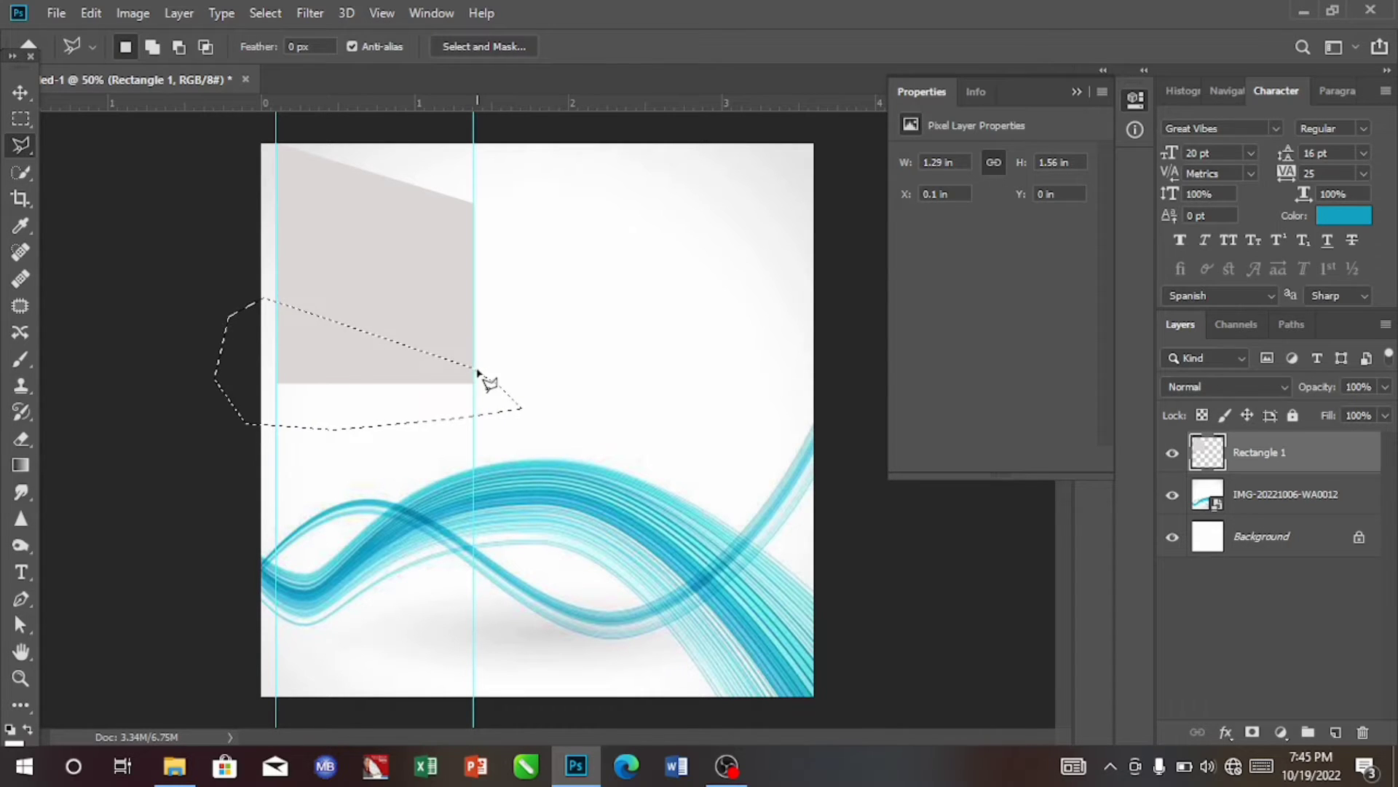
pyautogui.press('Delete')
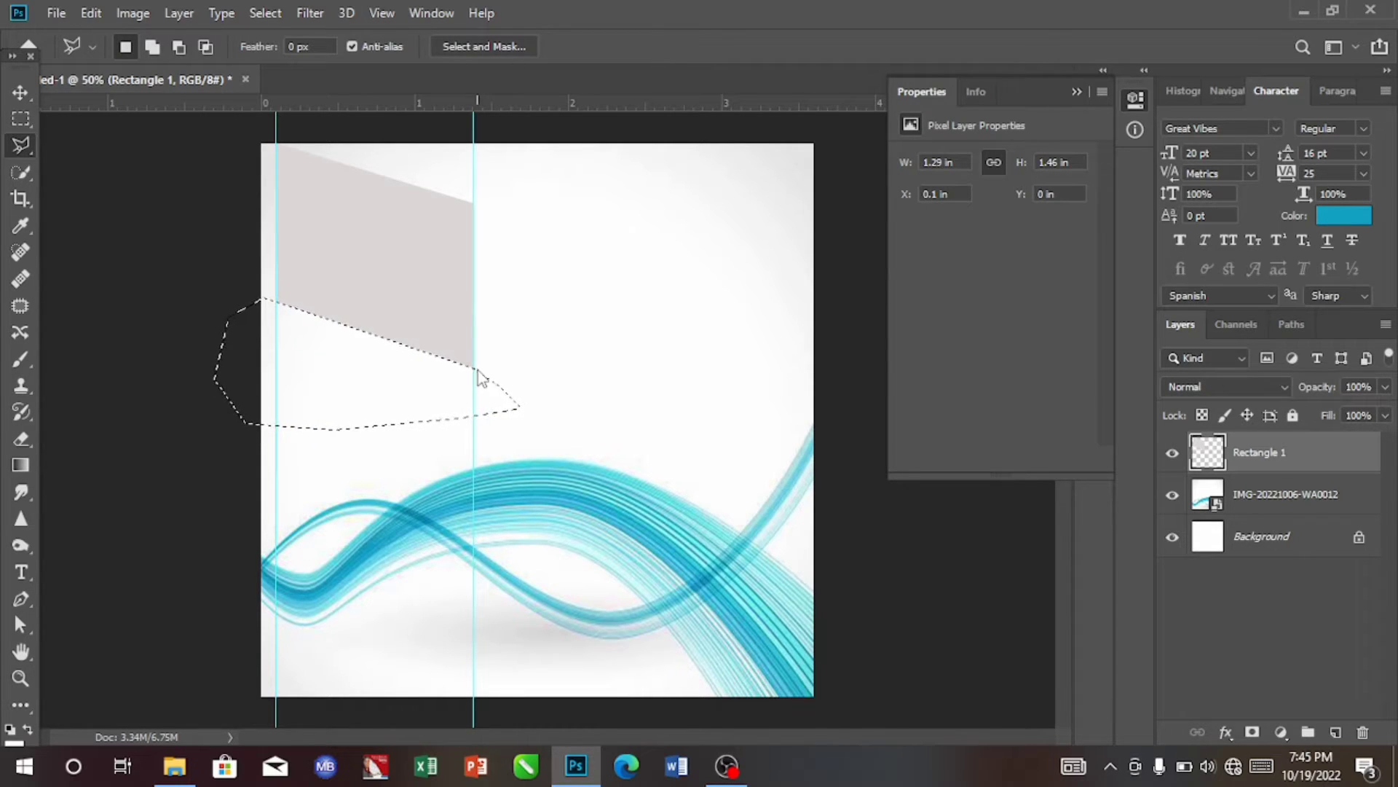
pyautogui.hotkey('ctrl', 'd')
pyautogui.click(20, 92)
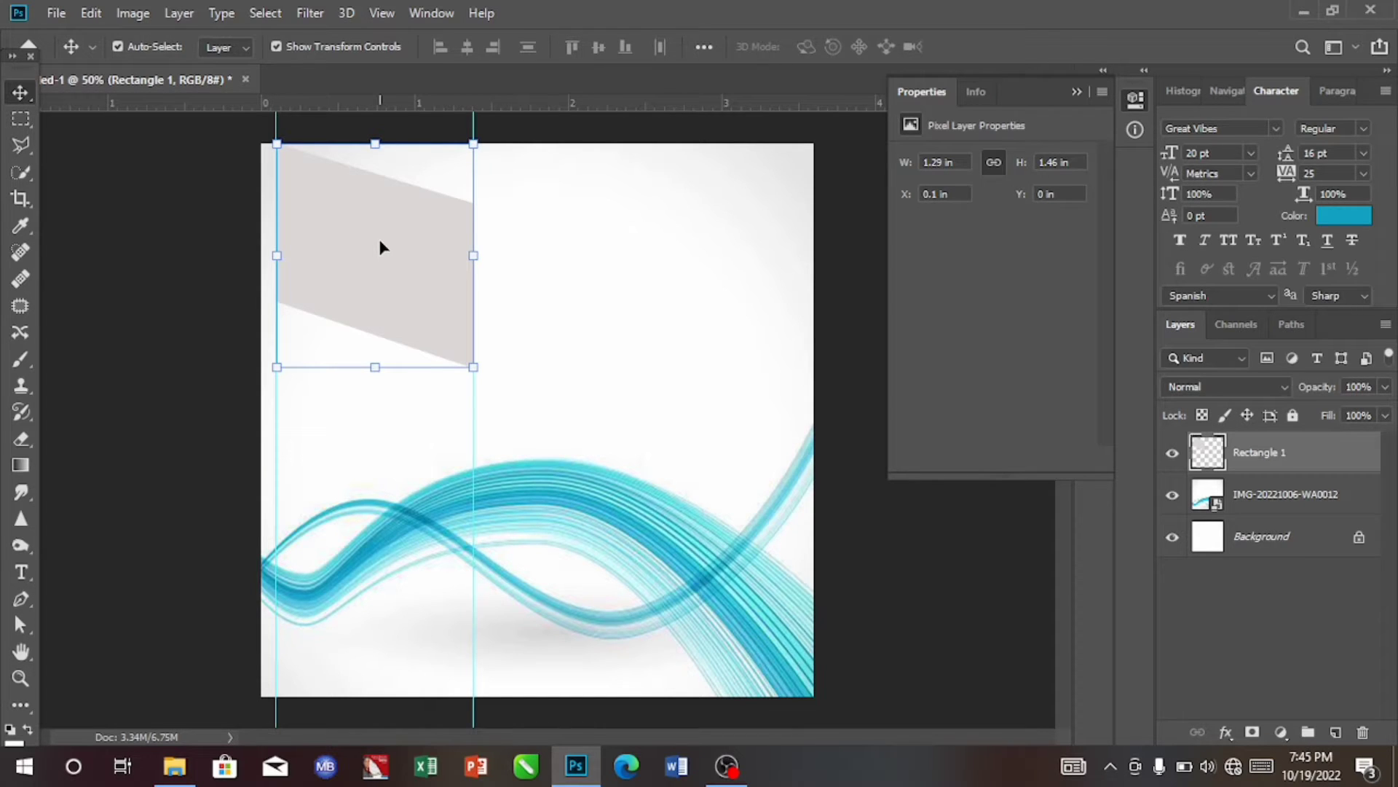
pyautogui.press('ctrl')
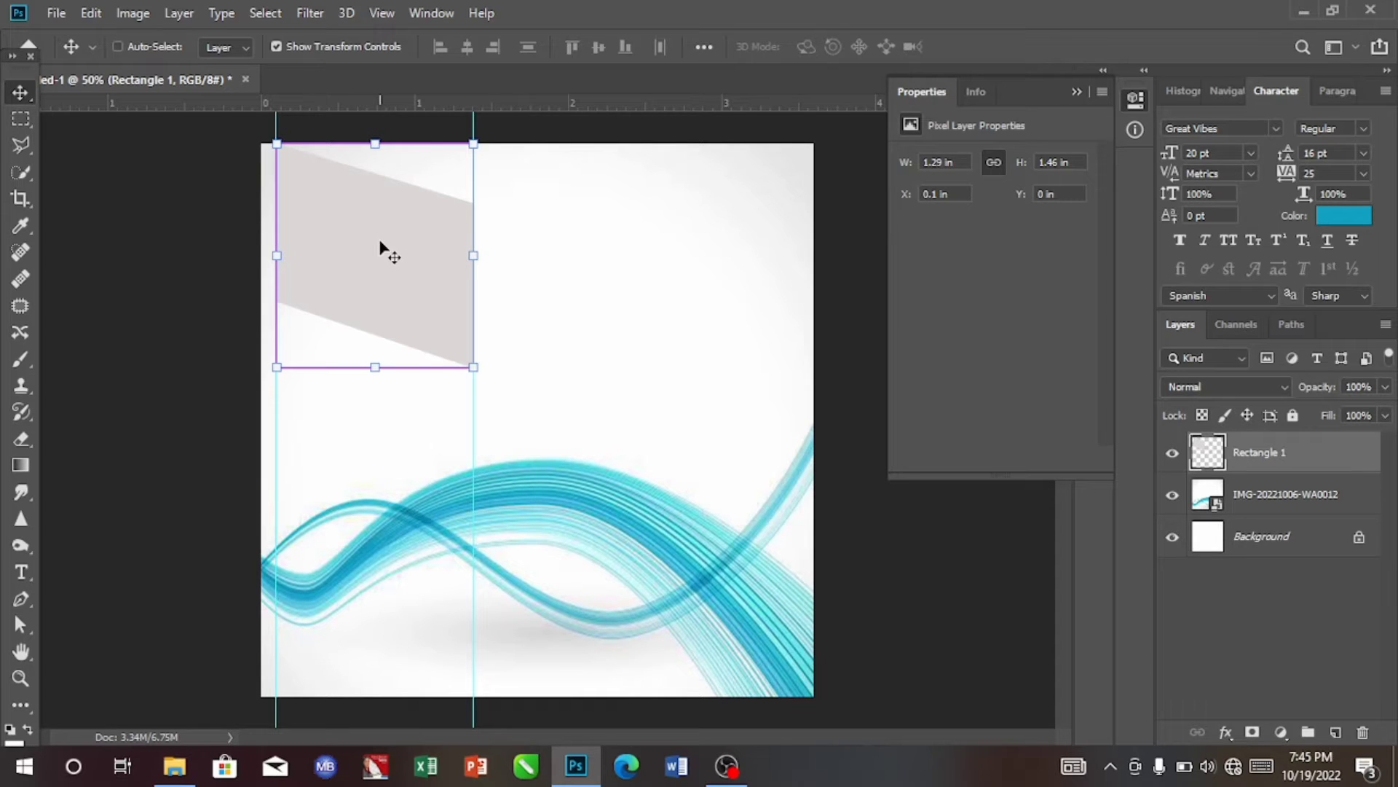
# - Duplicate the Rectangle 1 layer and move the copy into the open area beyond the second vertical guide, above the wave
pyautogui.hotkey('ctrl', 'j')
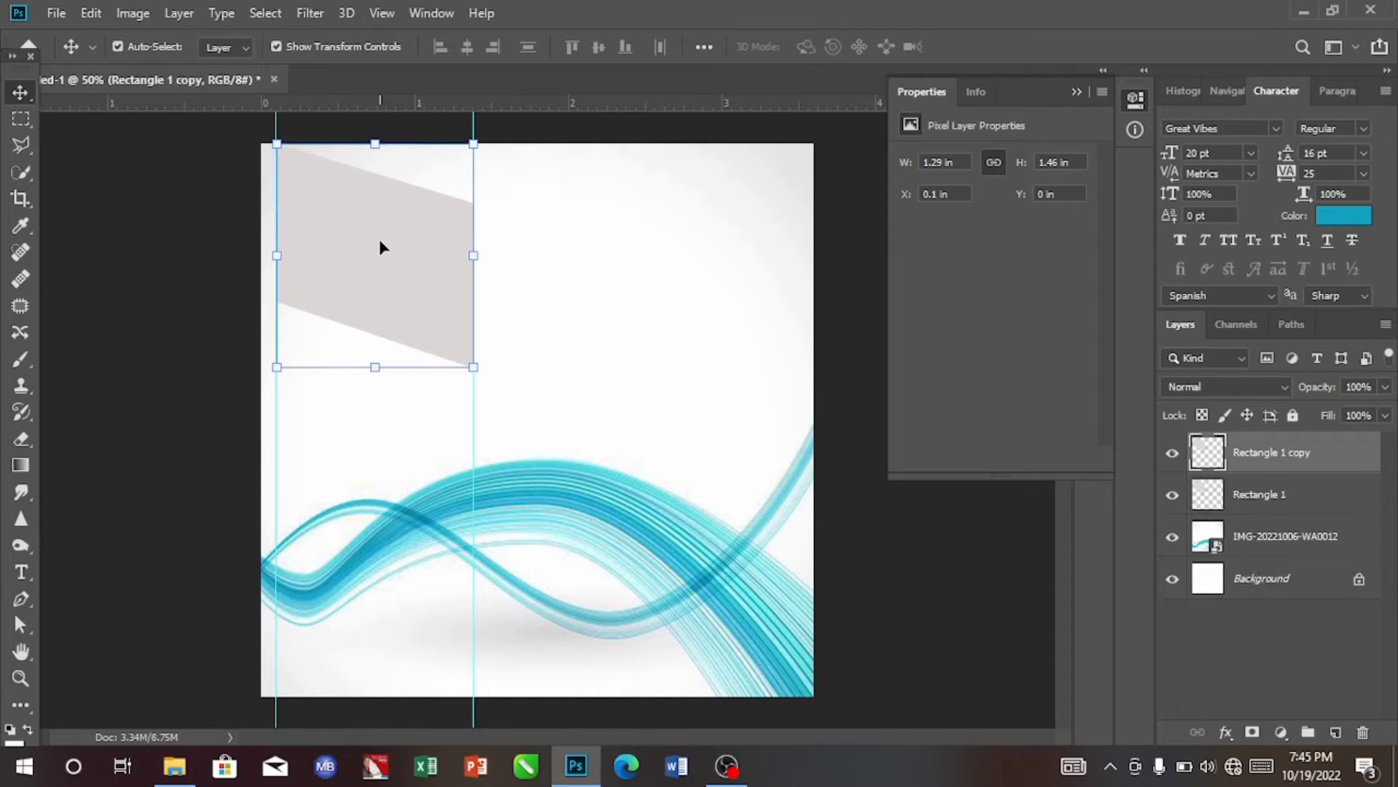
pyautogui.moveTo(380, 248); pyautogui.dragTo(649, 323)
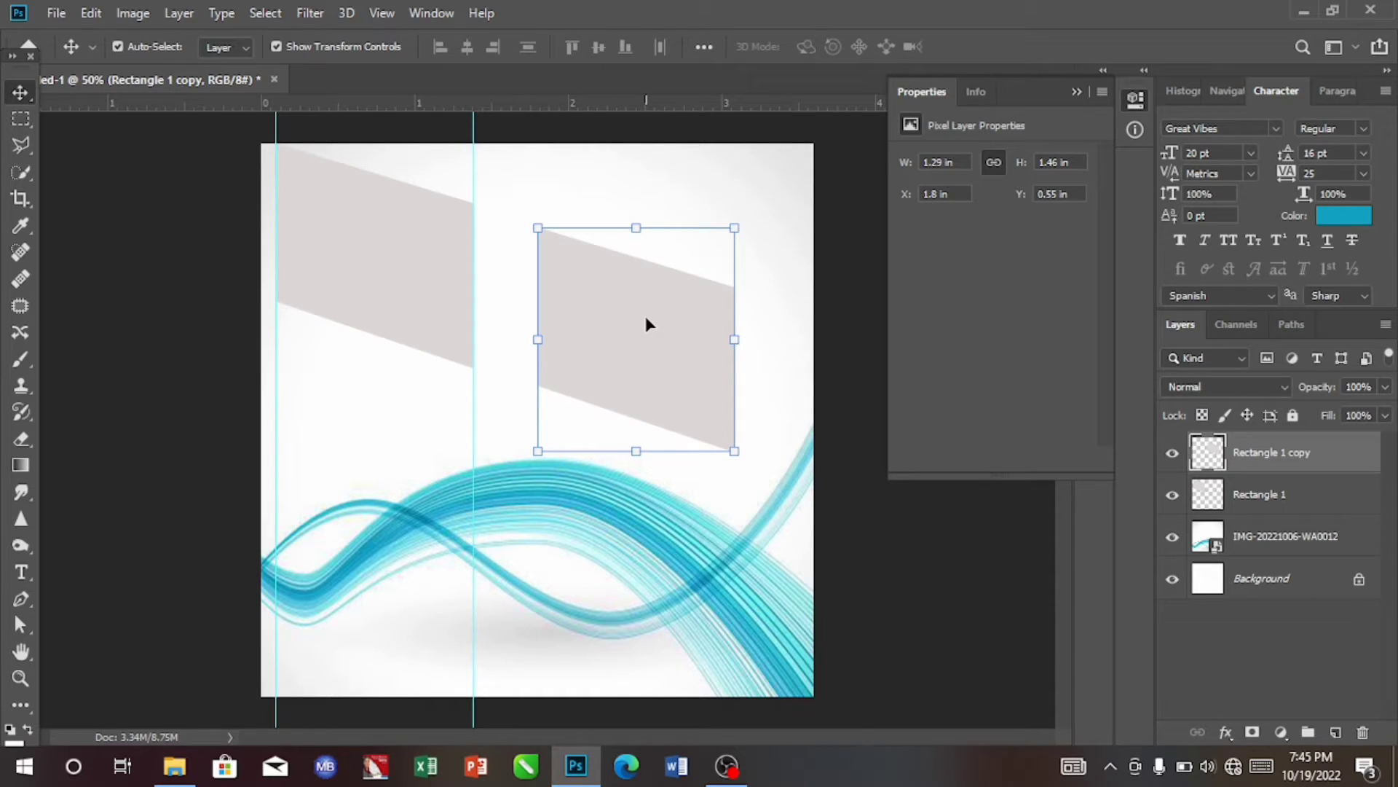
# - Flip the copied slanted panel horizontally and apply the transform
pyautogui.press('ctrl')
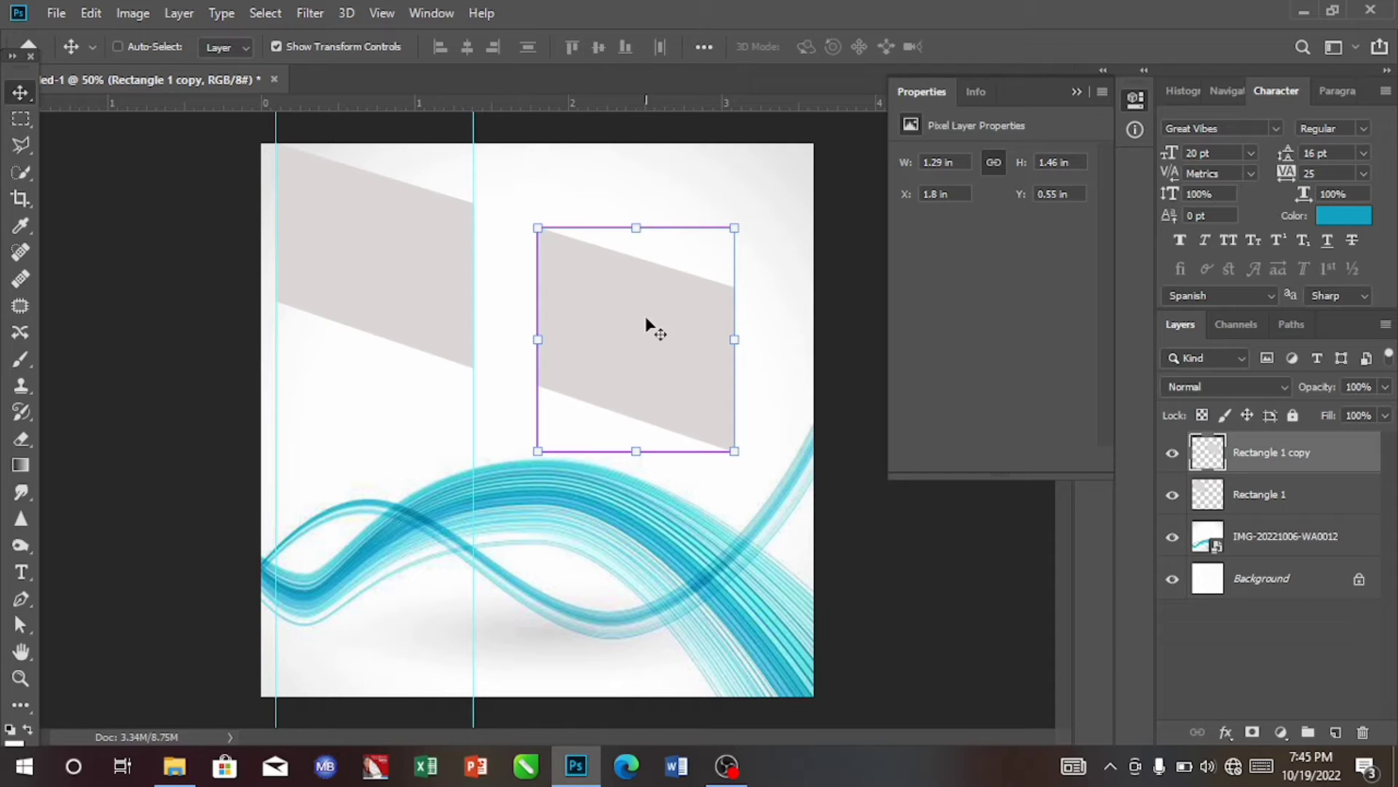
pyautogui.hotkey('ctrl', 't')
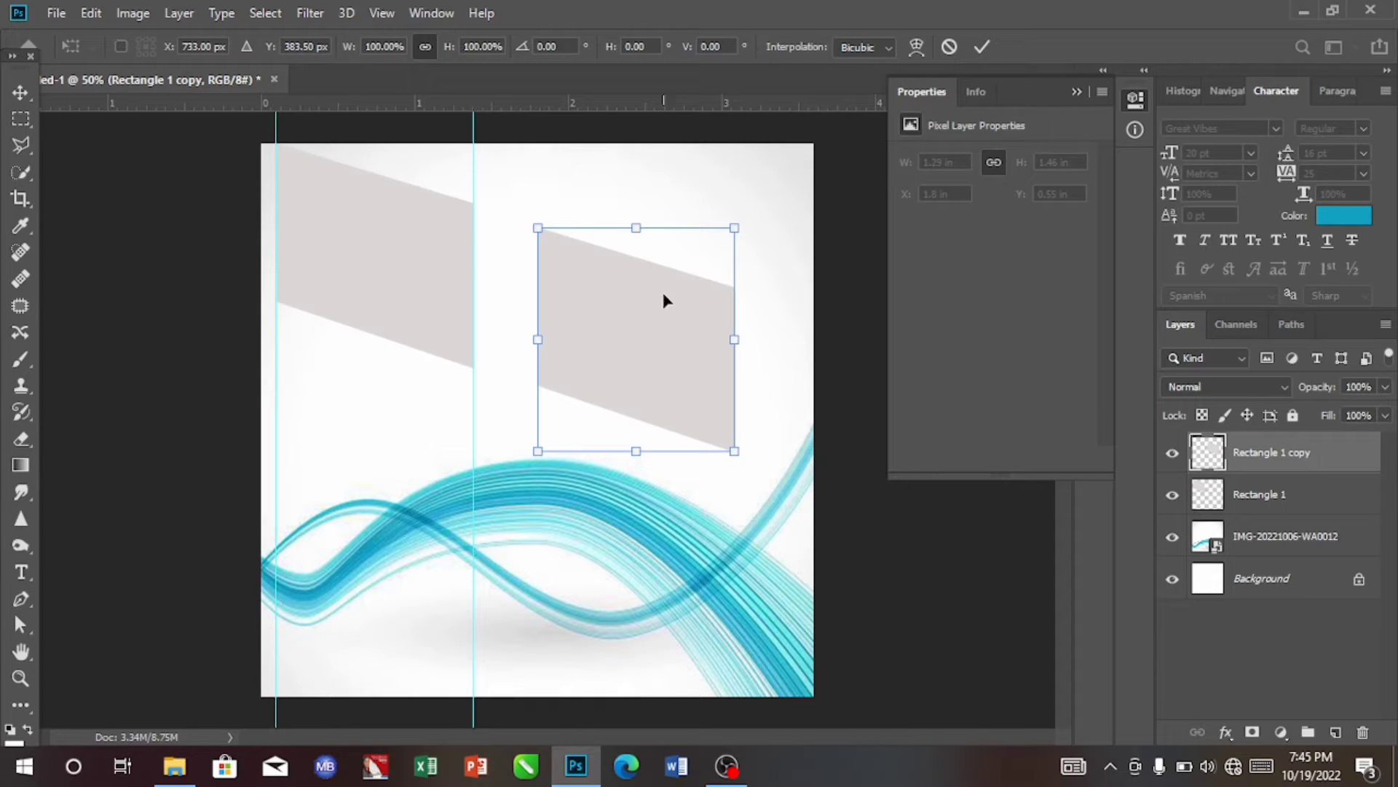
pyautogui.rightClick(692, 422)
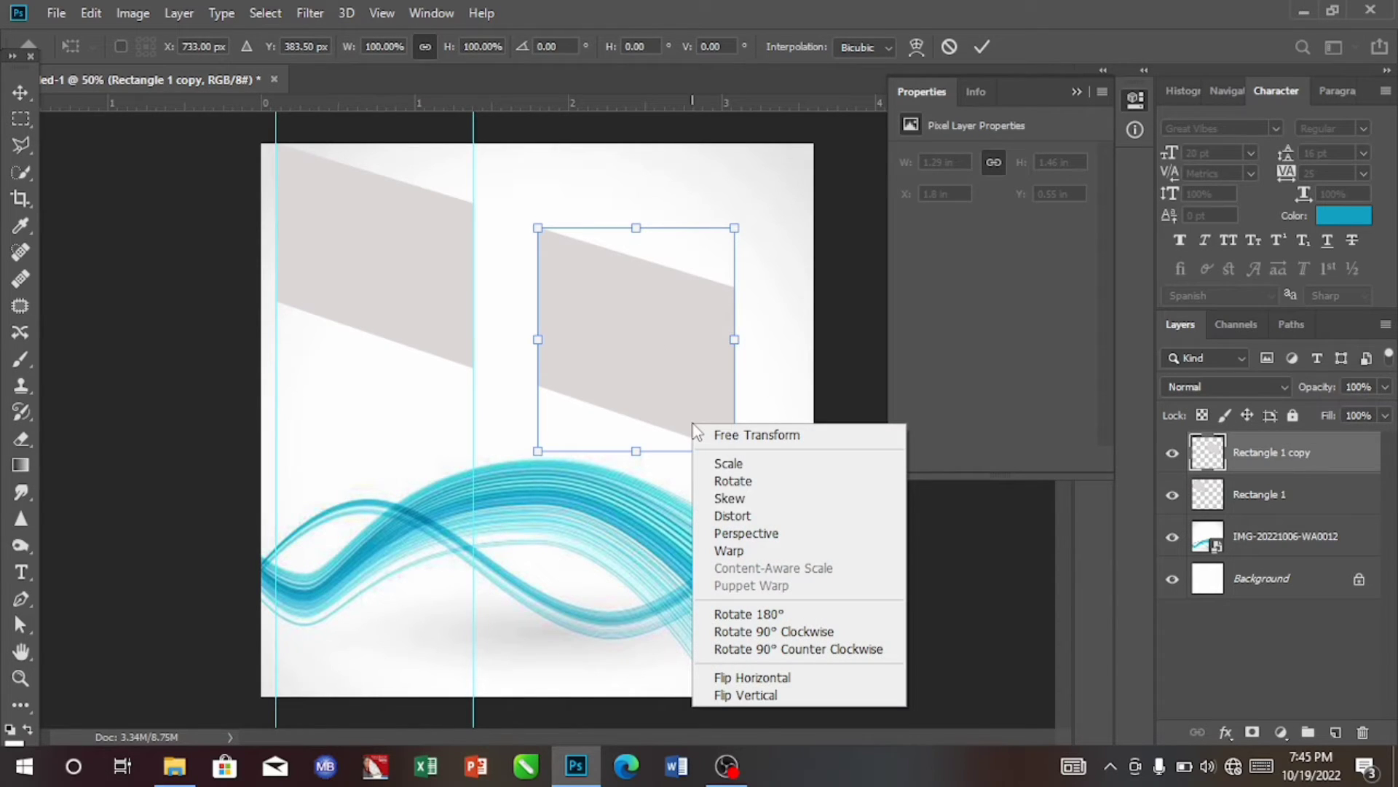
pyautogui.click(728, 679)
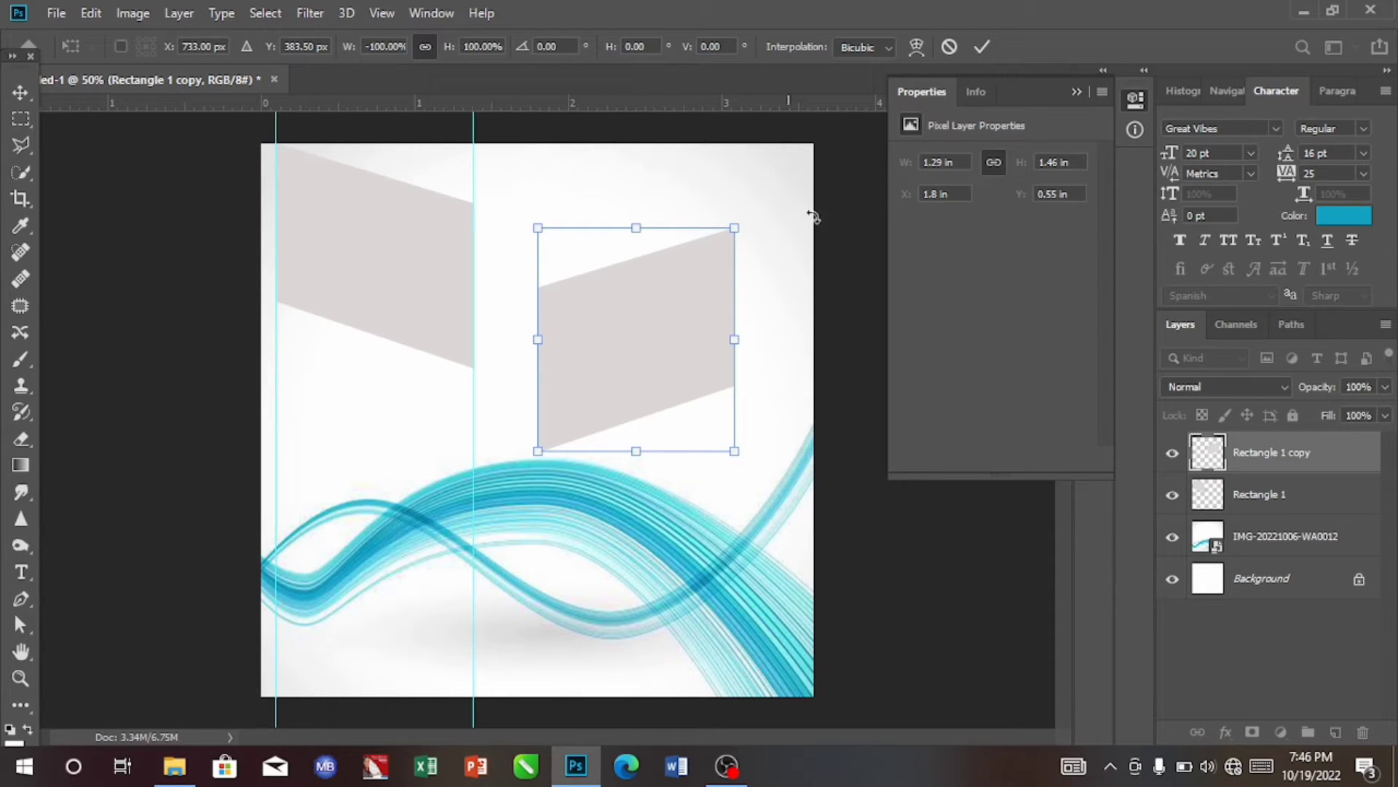
pyautogui.click(981, 50)
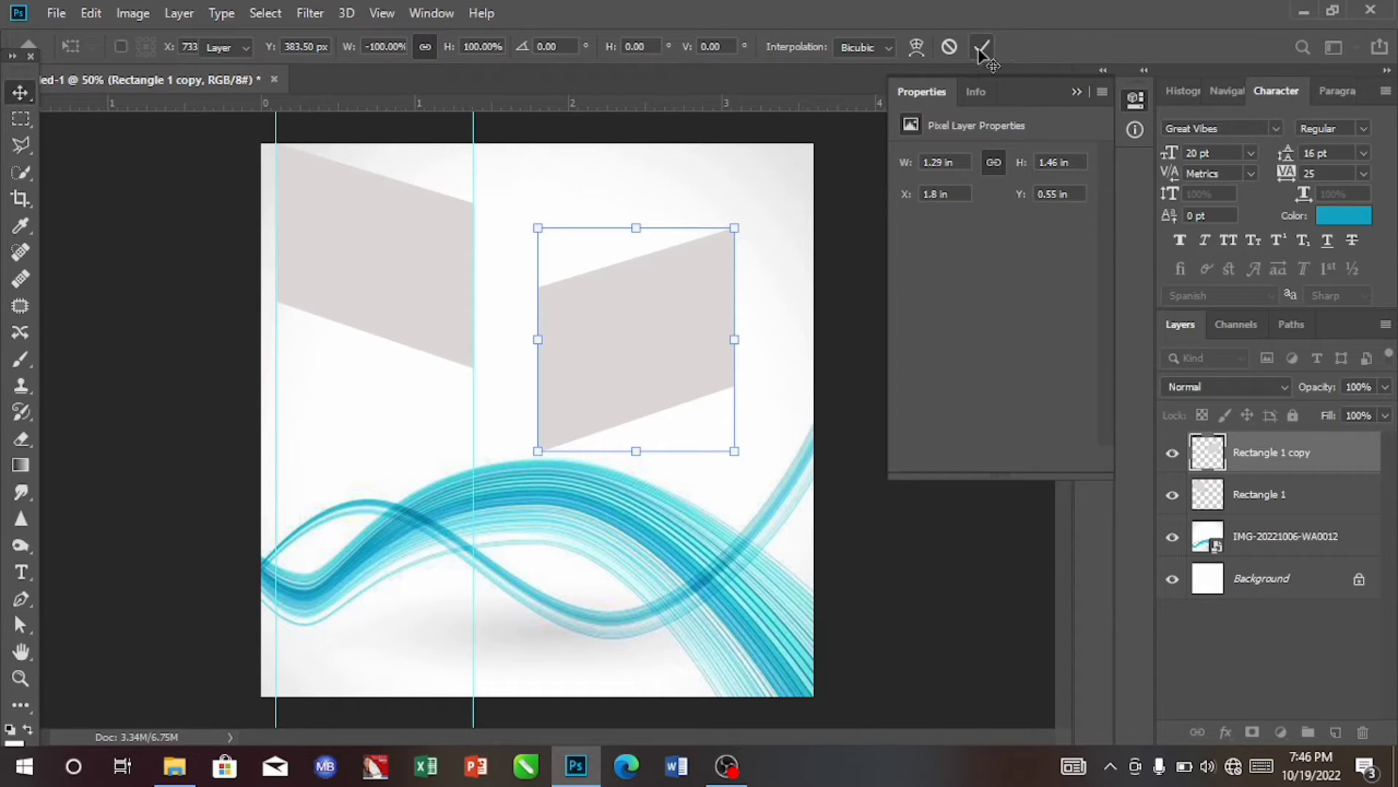
# - Duplicate the flipped panel and scale the Rectangle 1 copy layer beneath it to about 105.5%
pyautogui.hotkey('ctrl', 'j')
pyautogui.moveTo(665, 299)
pyautogui.mouseDown()
pyautogui.moveTo(653, 424)
pyautogui.moveTo(677, 325)
pyautogui.moveTo(662, 306)
pyautogui.mouseUp()
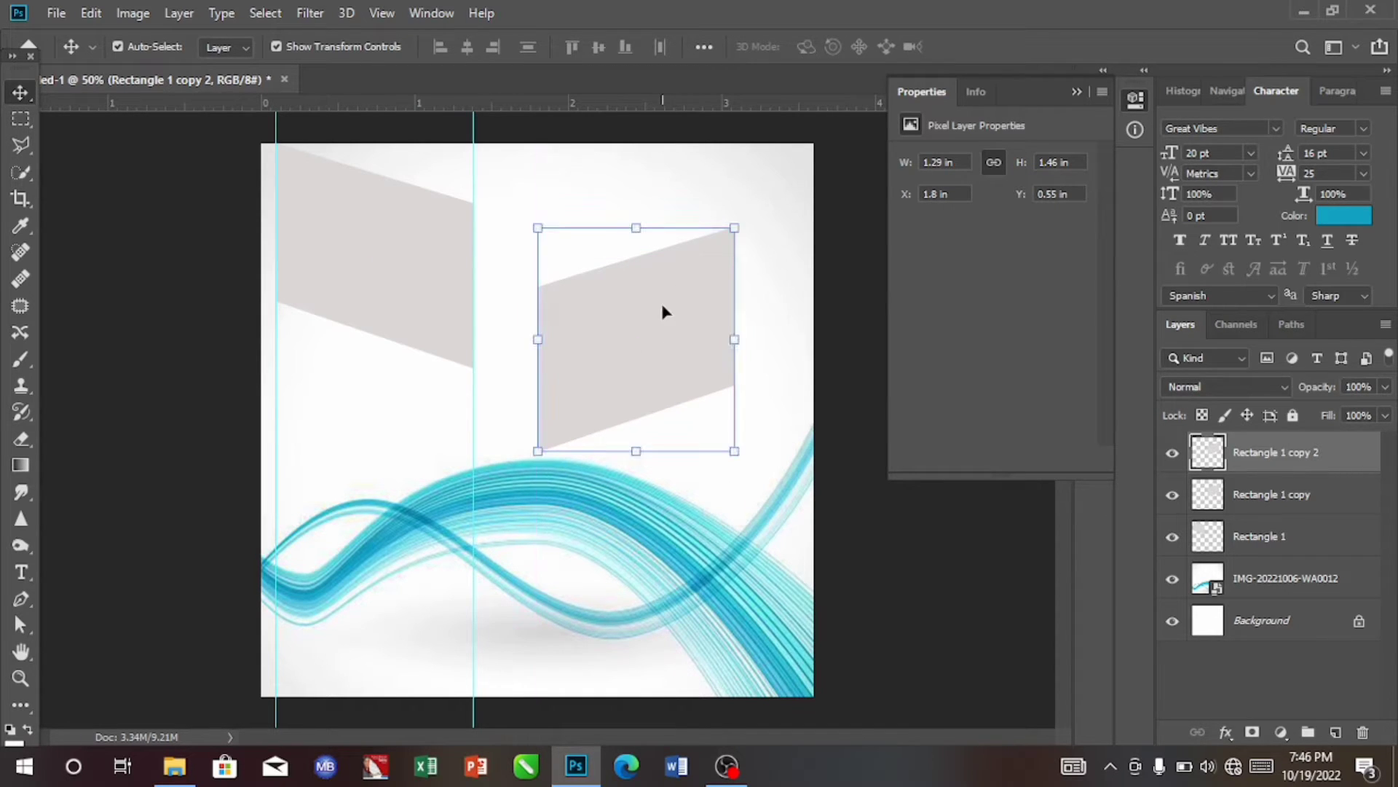
pyautogui.click(1247, 502)
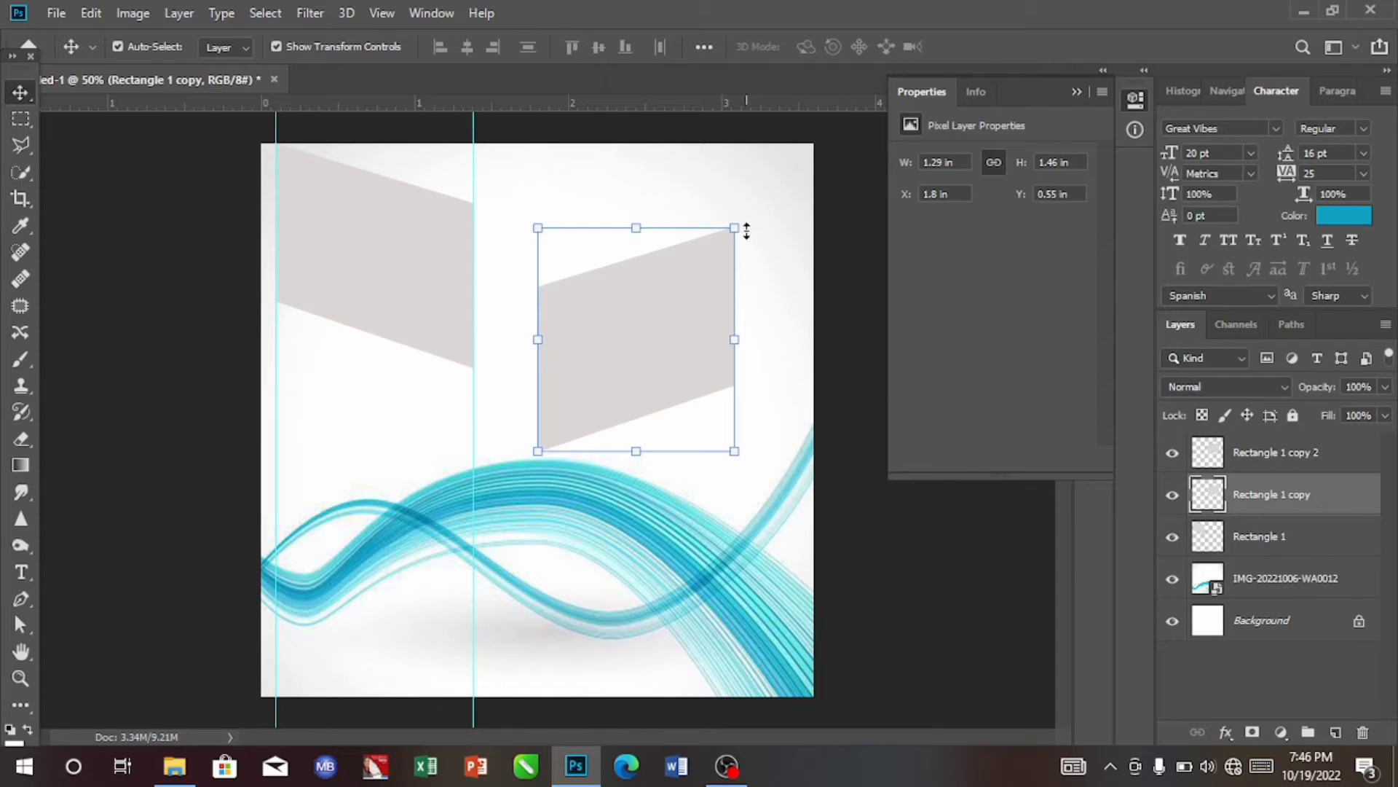
pyautogui.moveTo(739, 225); pyautogui.dragTo(753, 214)
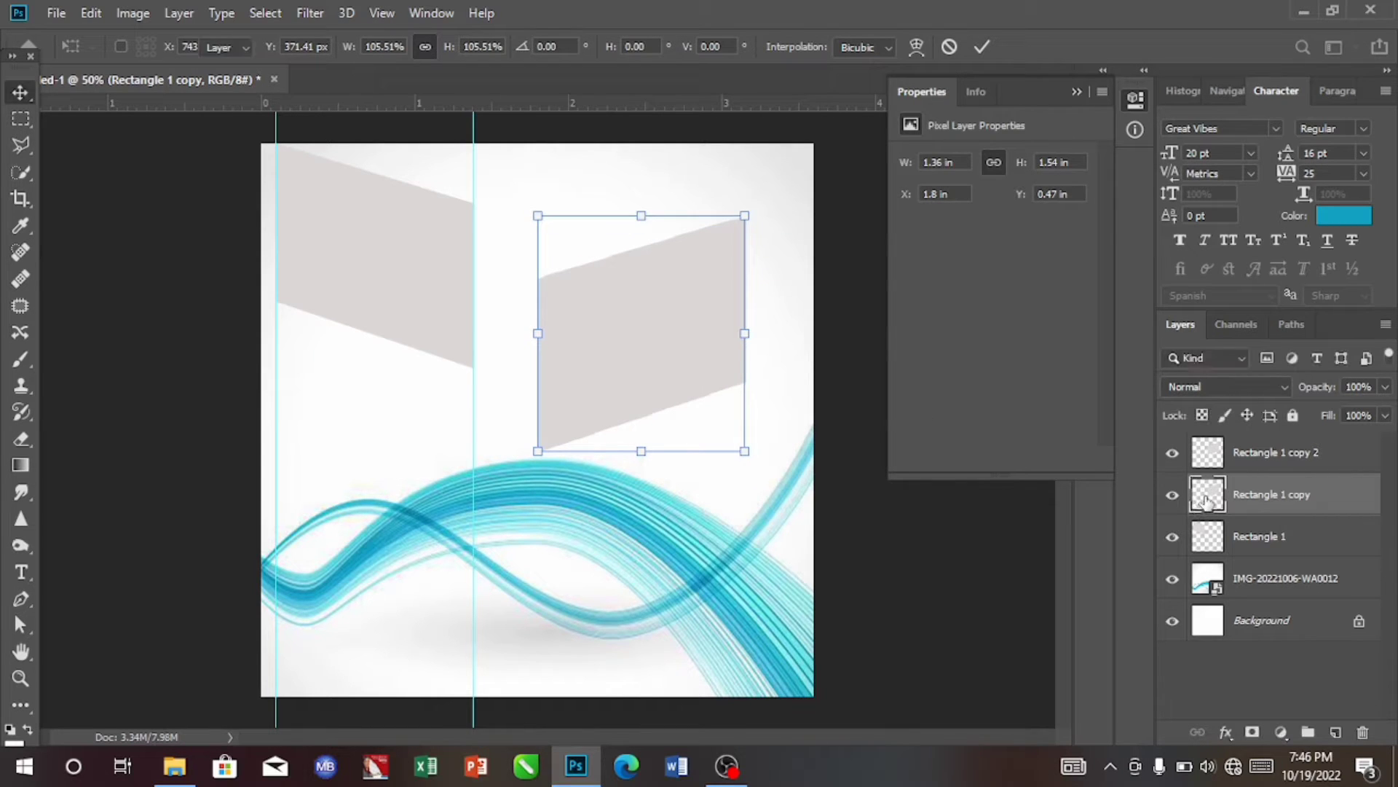
# - Add a white Color Overlay and a black Drop Shadow to the enlarged Rectangle 1 copy layer
pyautogui.doubleClick(1361, 500)
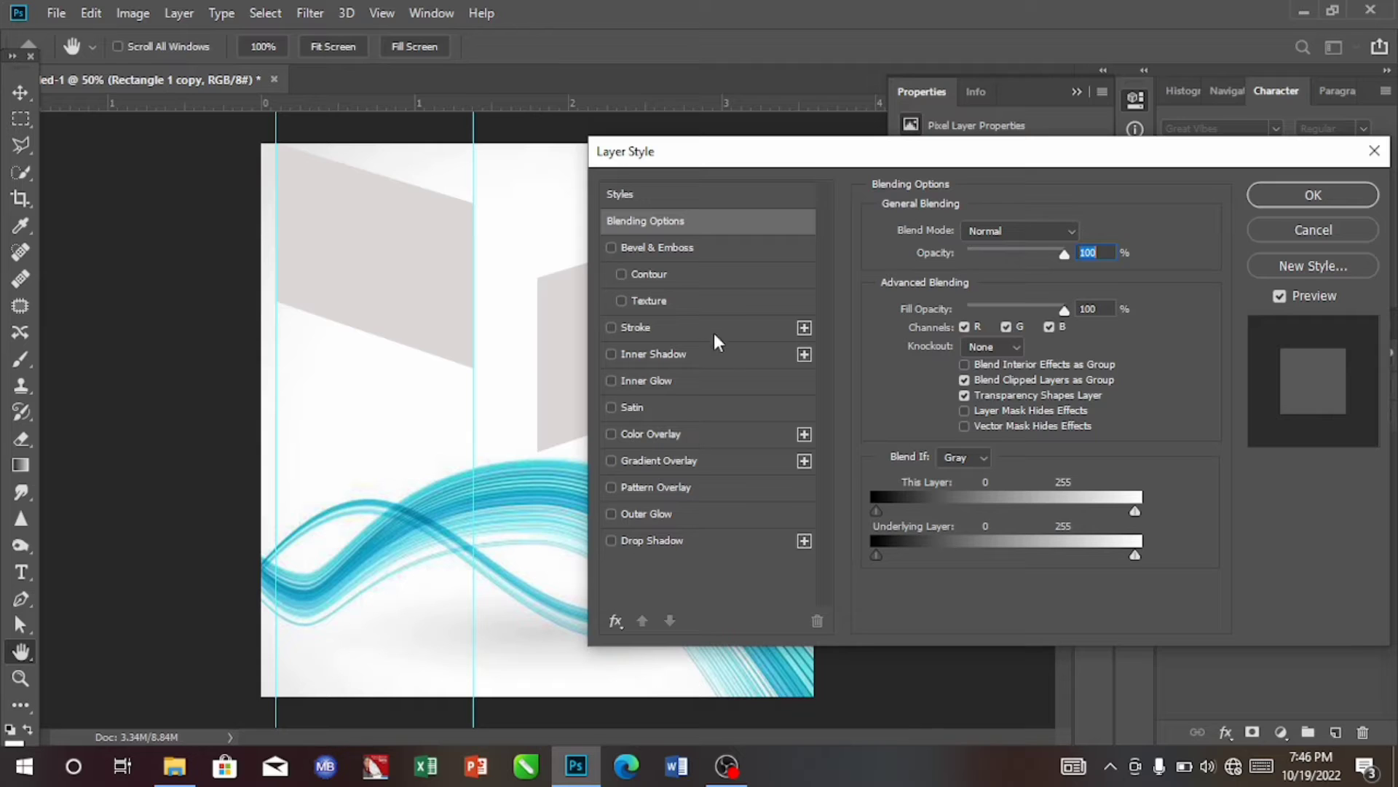
pyautogui.click(649, 434)
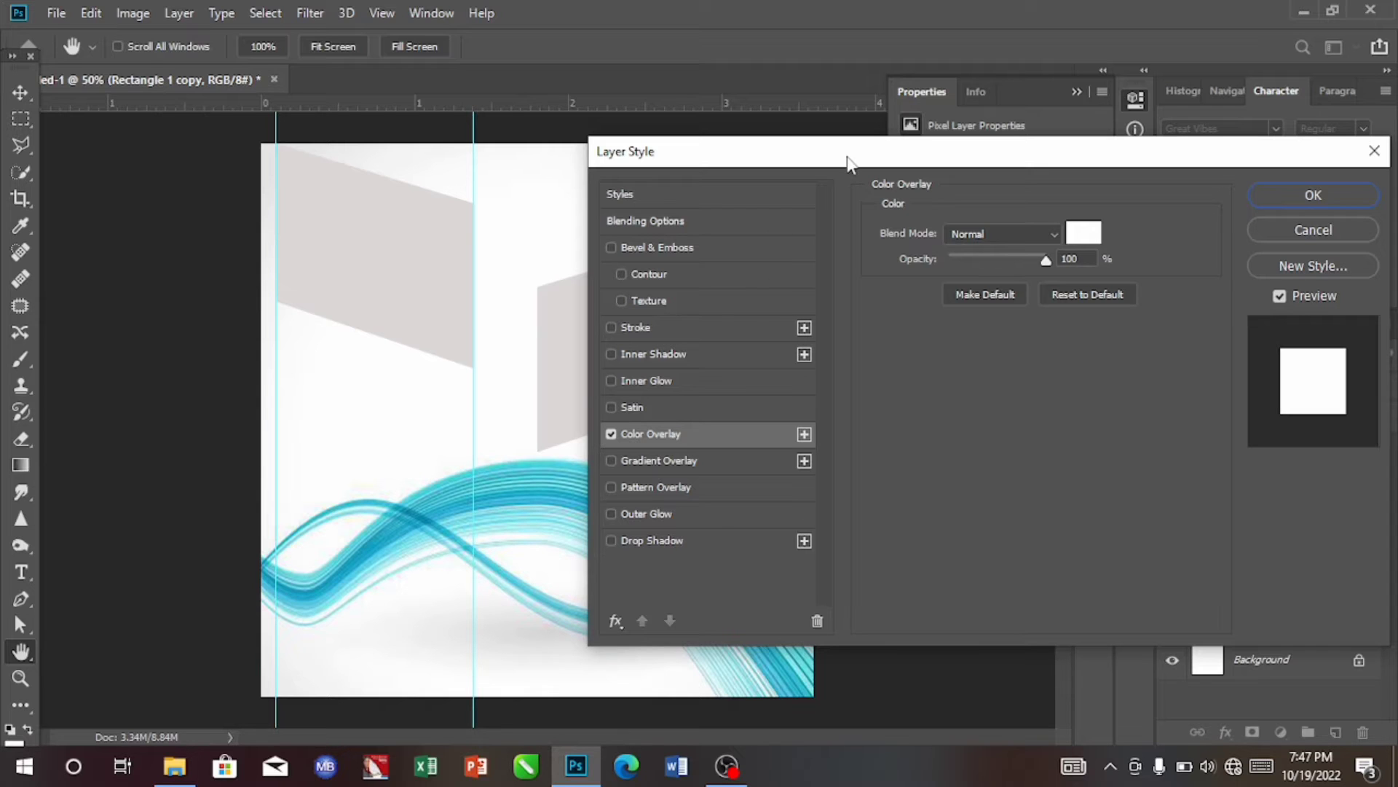
pyautogui.moveTo(847, 161); pyautogui.dragTo(968, 174)
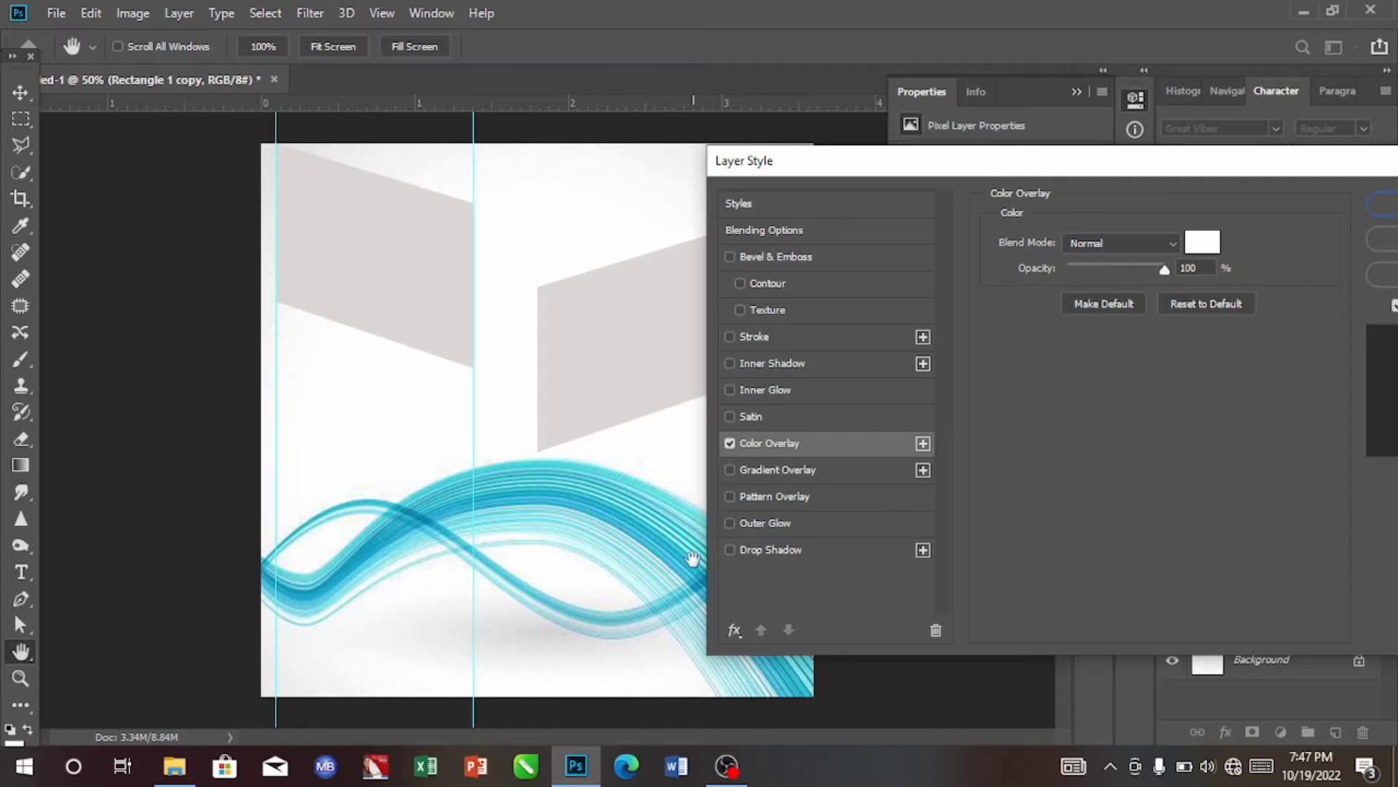
pyautogui.click(806, 549)
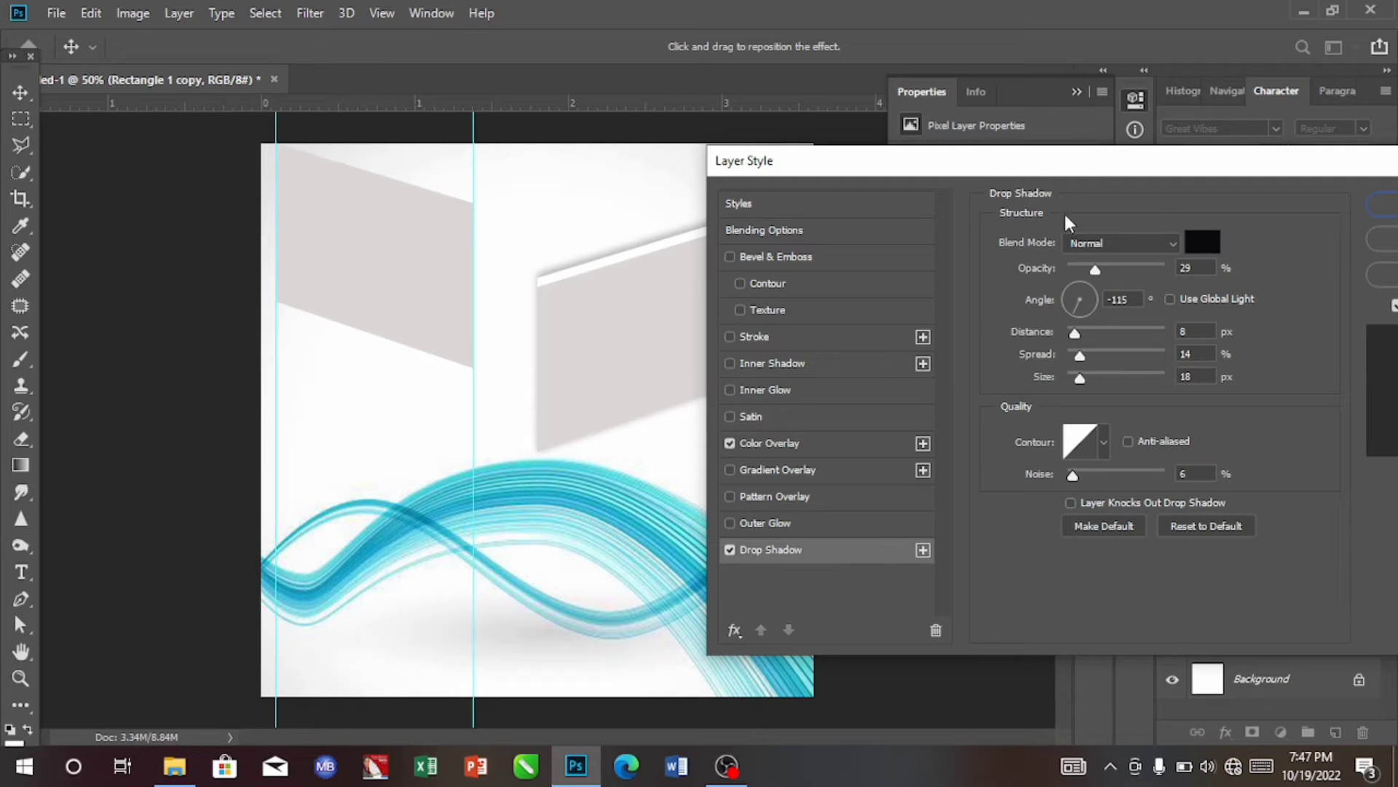
pyautogui.moveTo(1099, 172); pyautogui.dragTo(1030, 175)
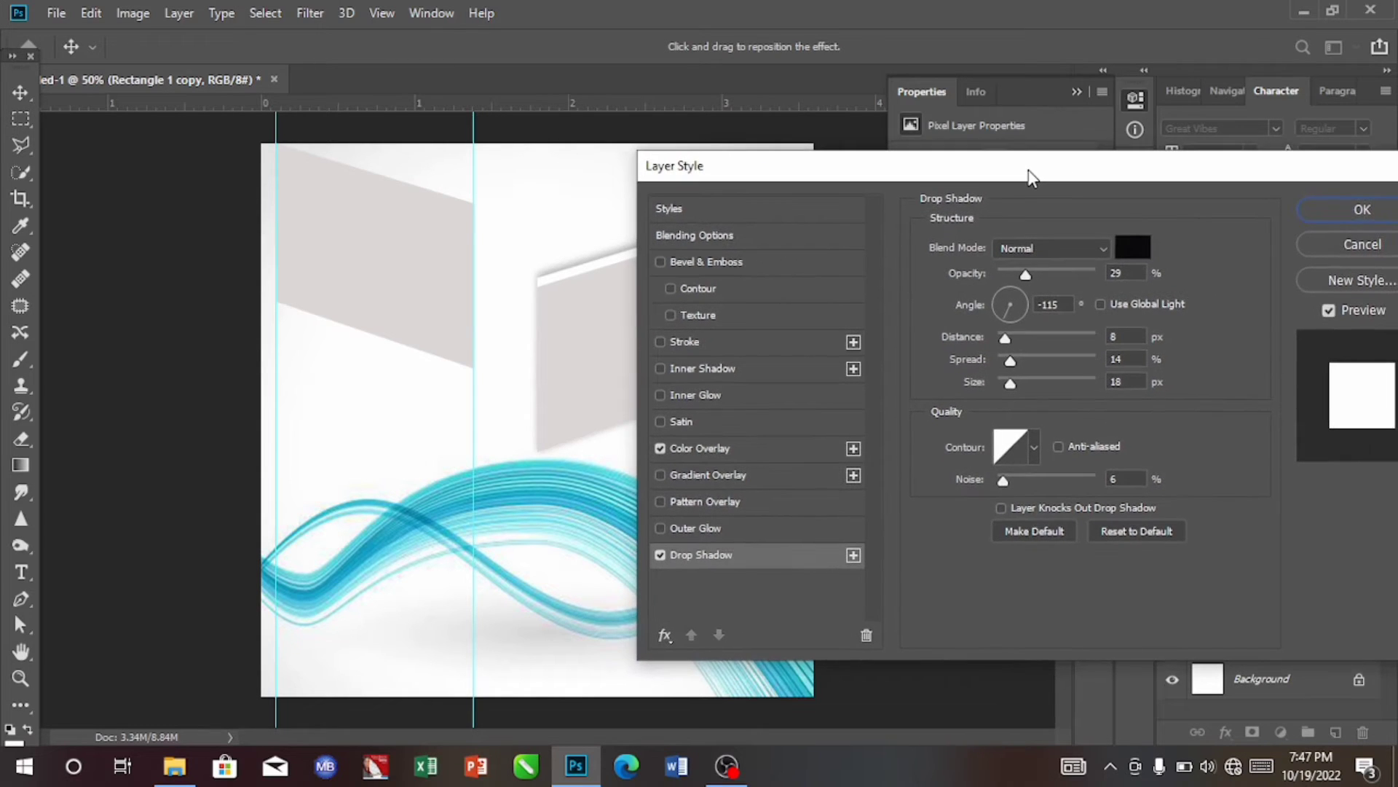
pyautogui.click(1340, 208)
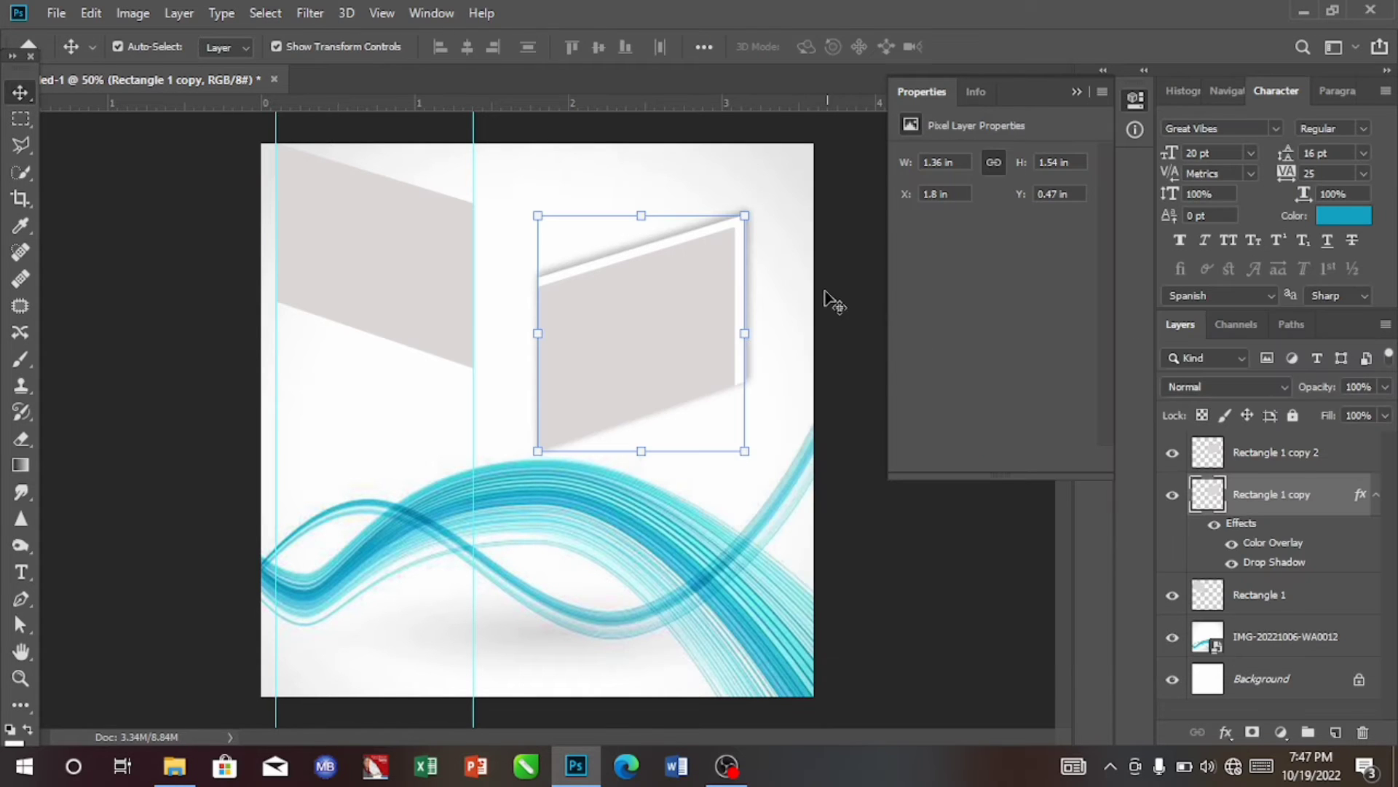
# - Nudge the white panel to X 1.77 in, Y 0.51 in so it forms an even border around the grey panel
pyautogui.press('Left')
pyautogui.press('Left')
pyautogui.press('Left')
pyautogui.press('Down')
pyautogui.press('Down')
pyautogui.press('Down')
pyautogui.press('Down')
pyautogui.press('Left')
pyautogui.press('Left')
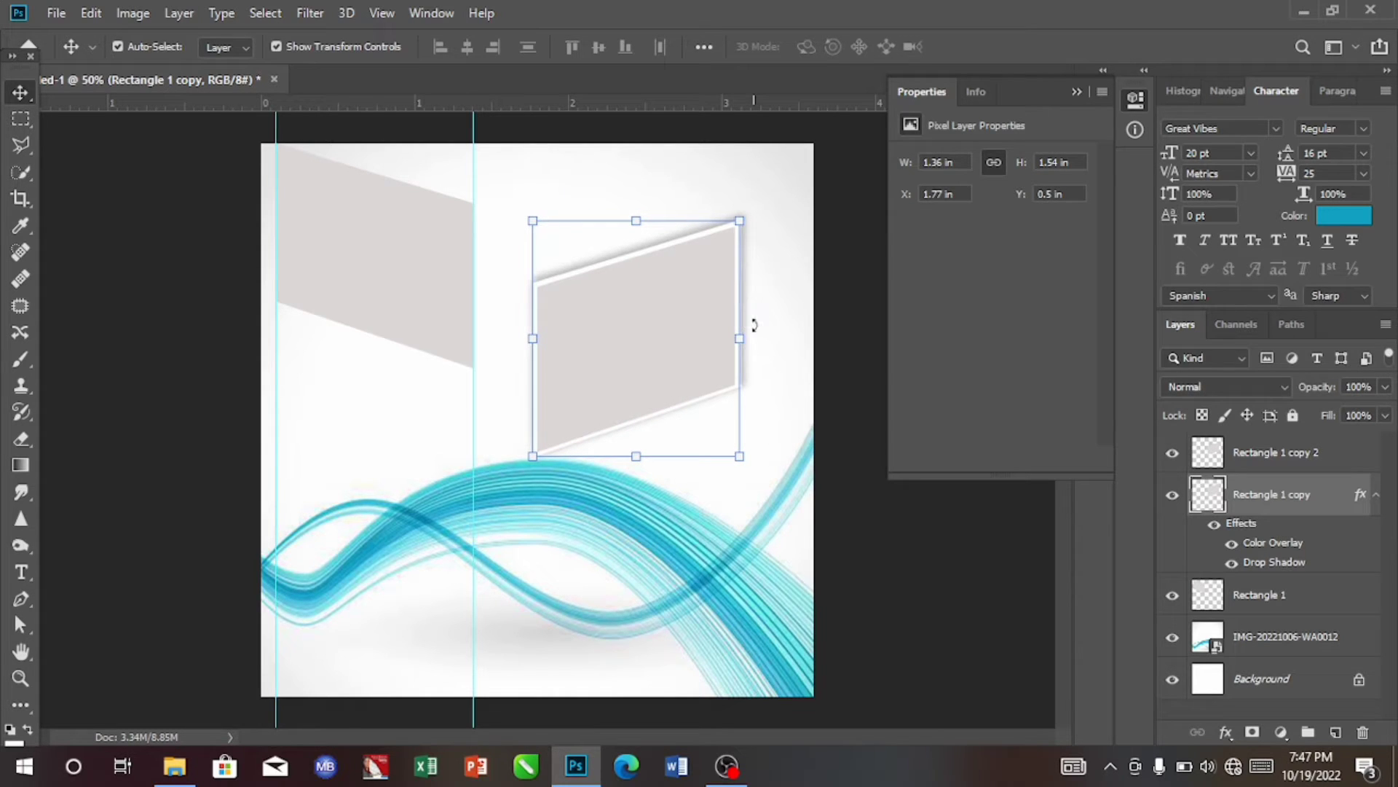
pyautogui.press('Down')
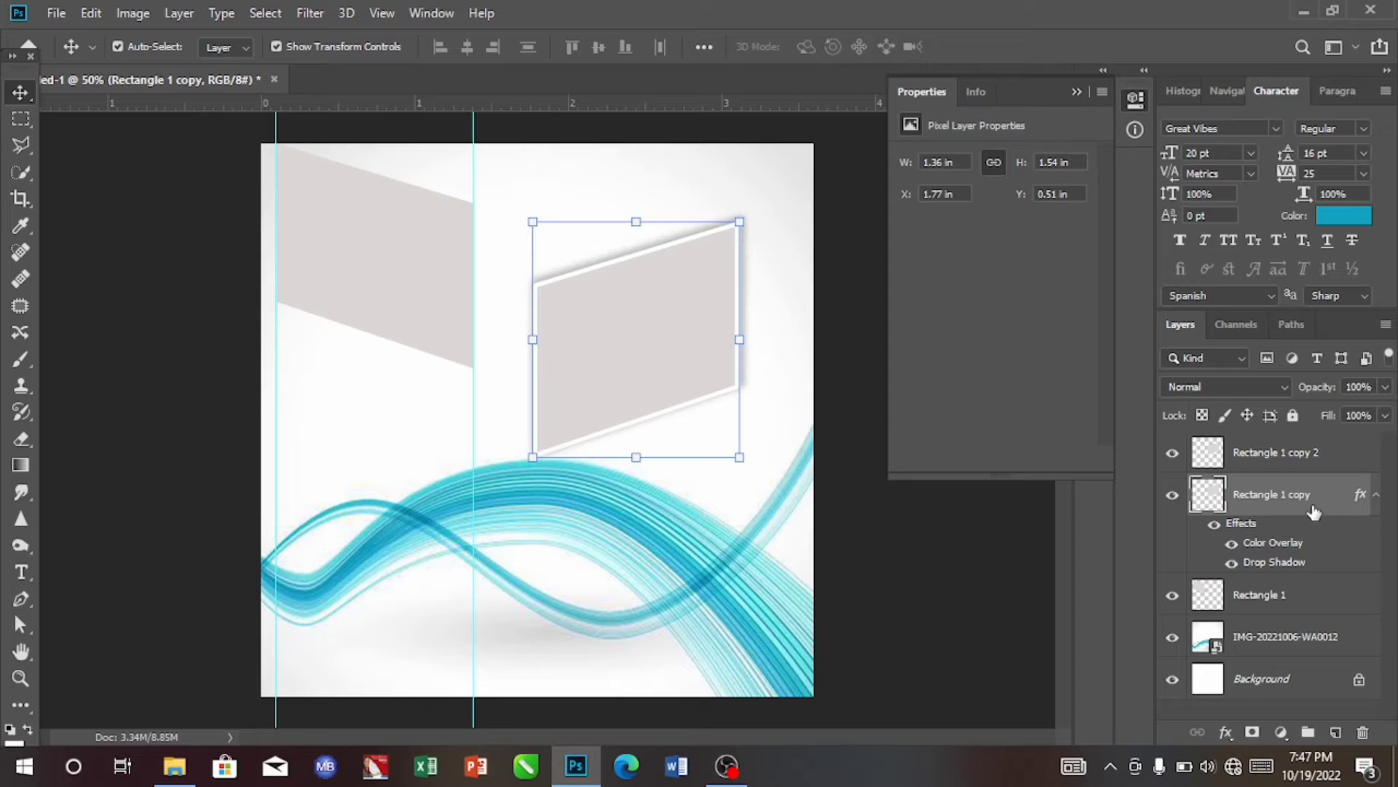
# - Soften the Rectangle 1 copy layer's Drop Shadow to 18% opacity, 6 px distance, 22% spread and 7 px size
pyautogui.doubleClick(1351, 503)
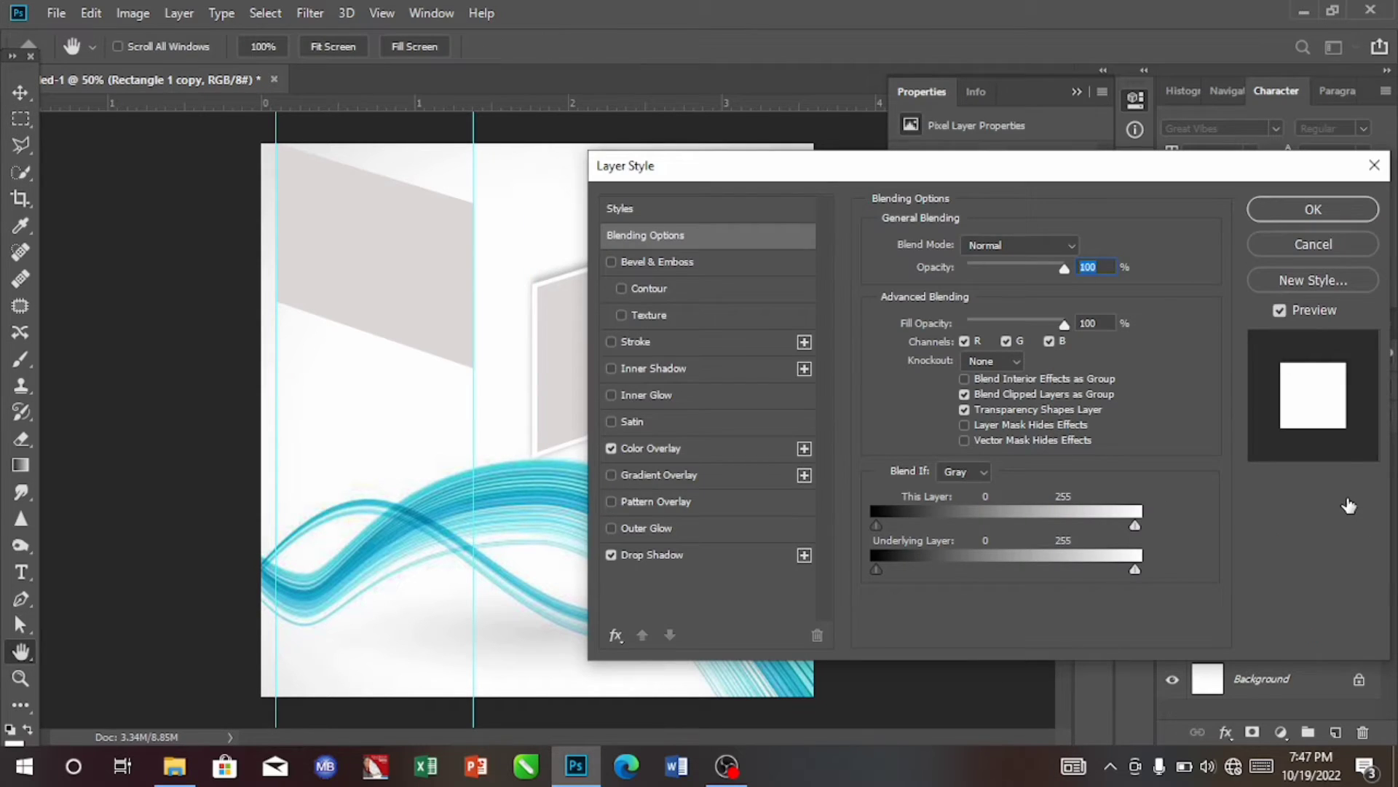
pyautogui.click(705, 553)
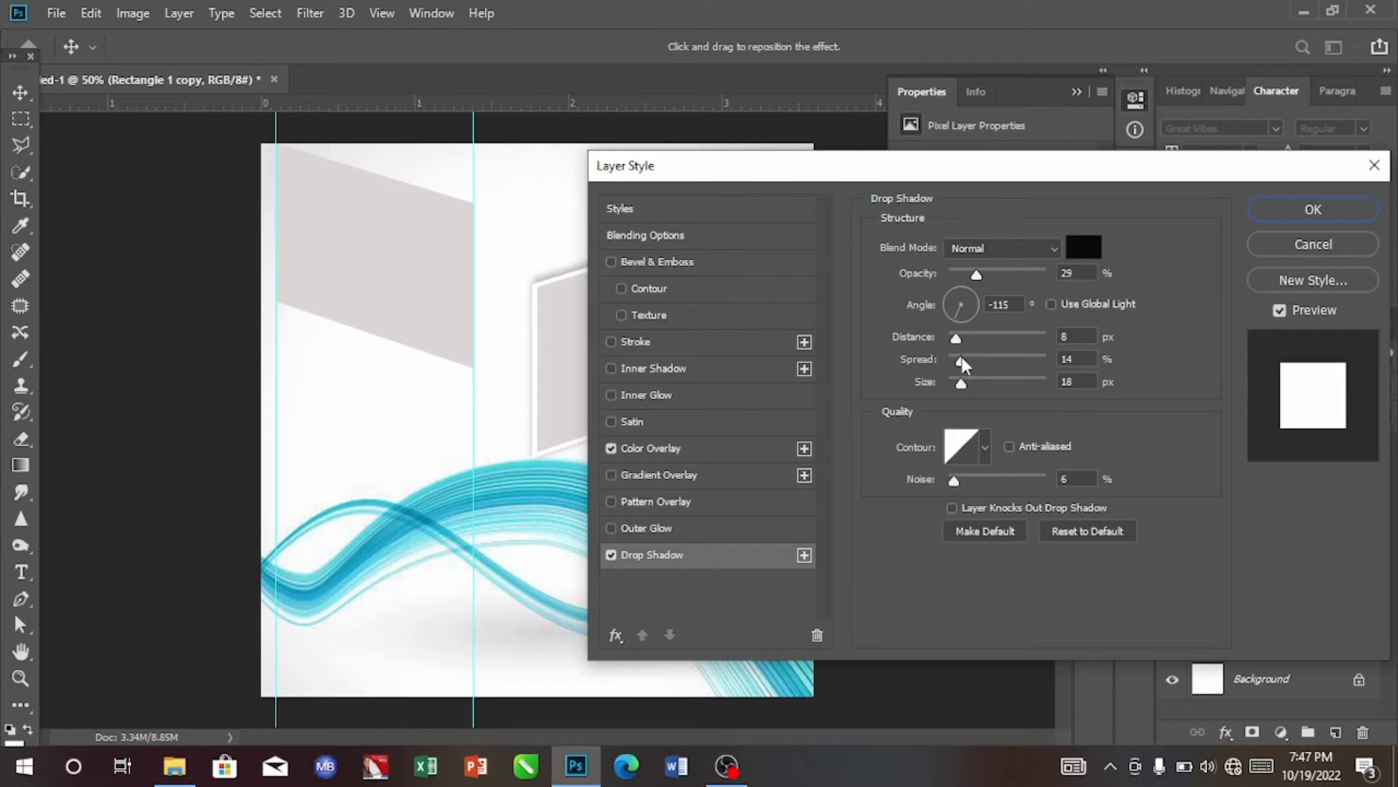
pyautogui.moveTo(960, 358); pyautogui.dragTo(957, 358)
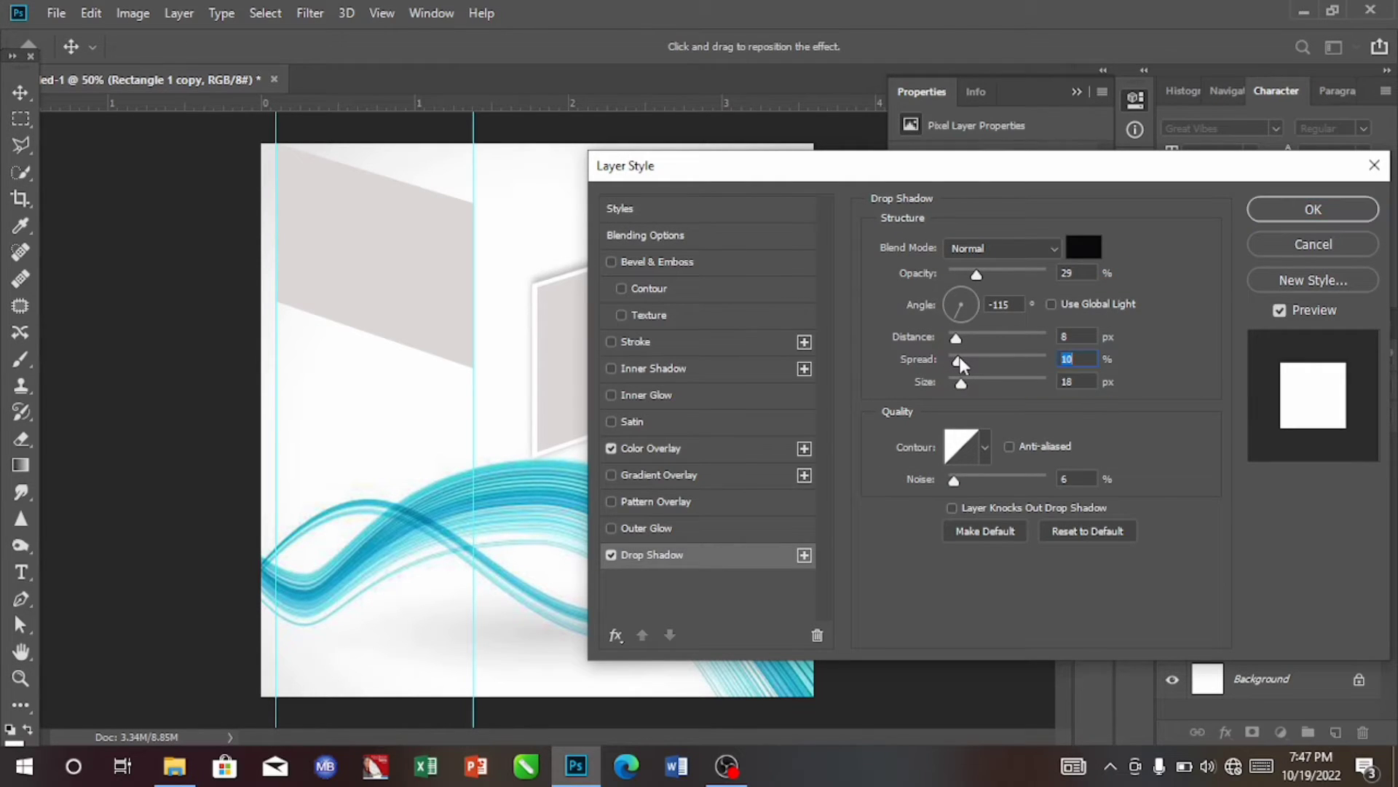
pyautogui.moveTo(957, 377); pyautogui.dragTo(954, 379)
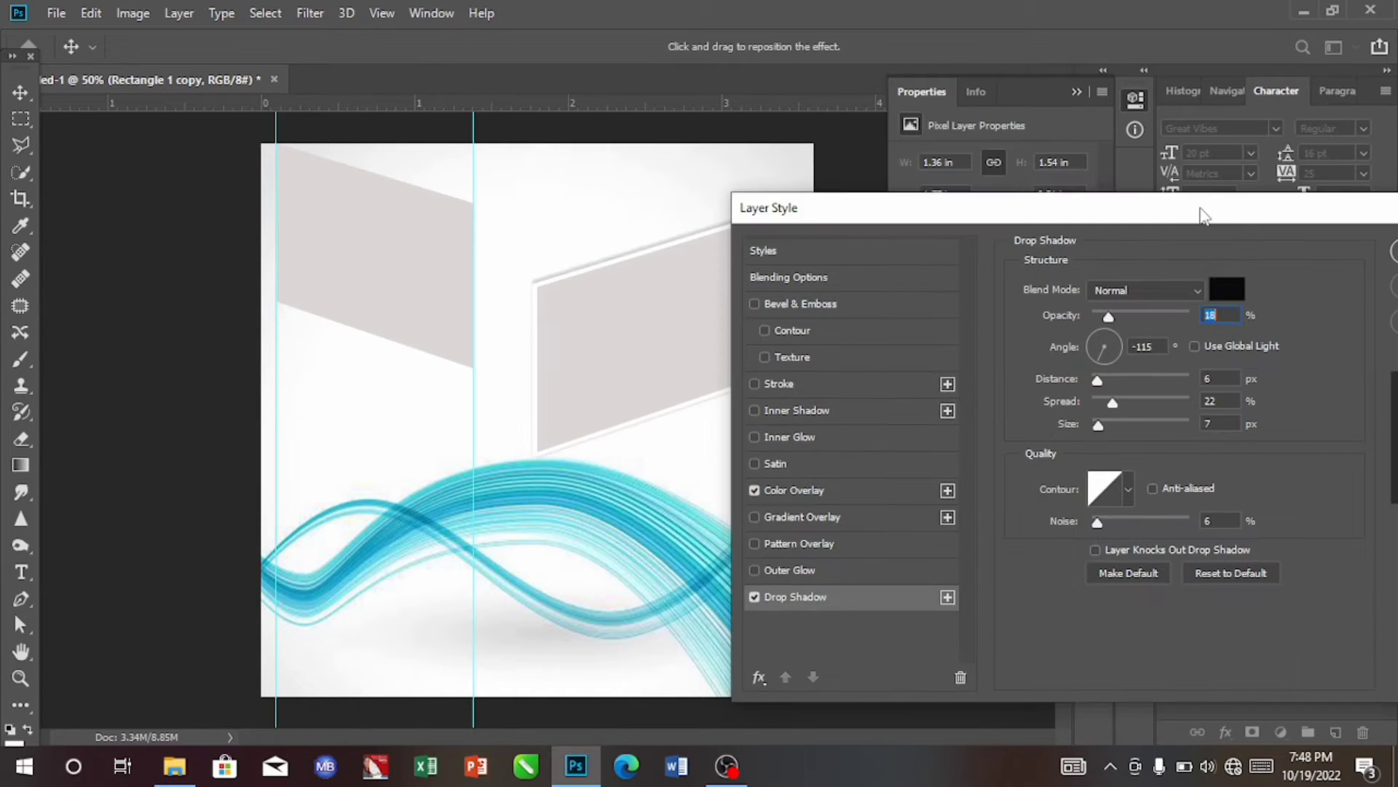
pyautogui.moveTo(1202, 212); pyautogui.dragTo(955, 215)
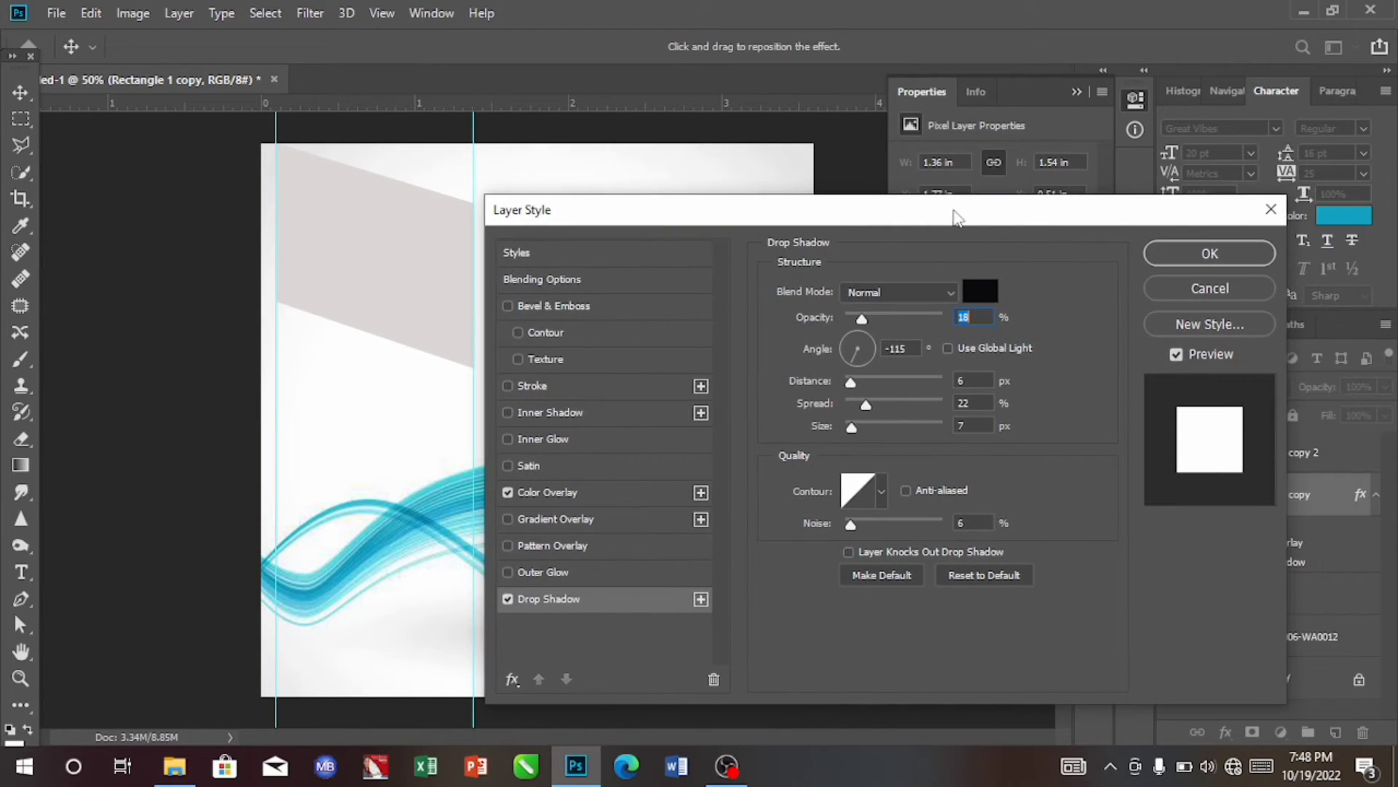
pyautogui.click(1224, 252)
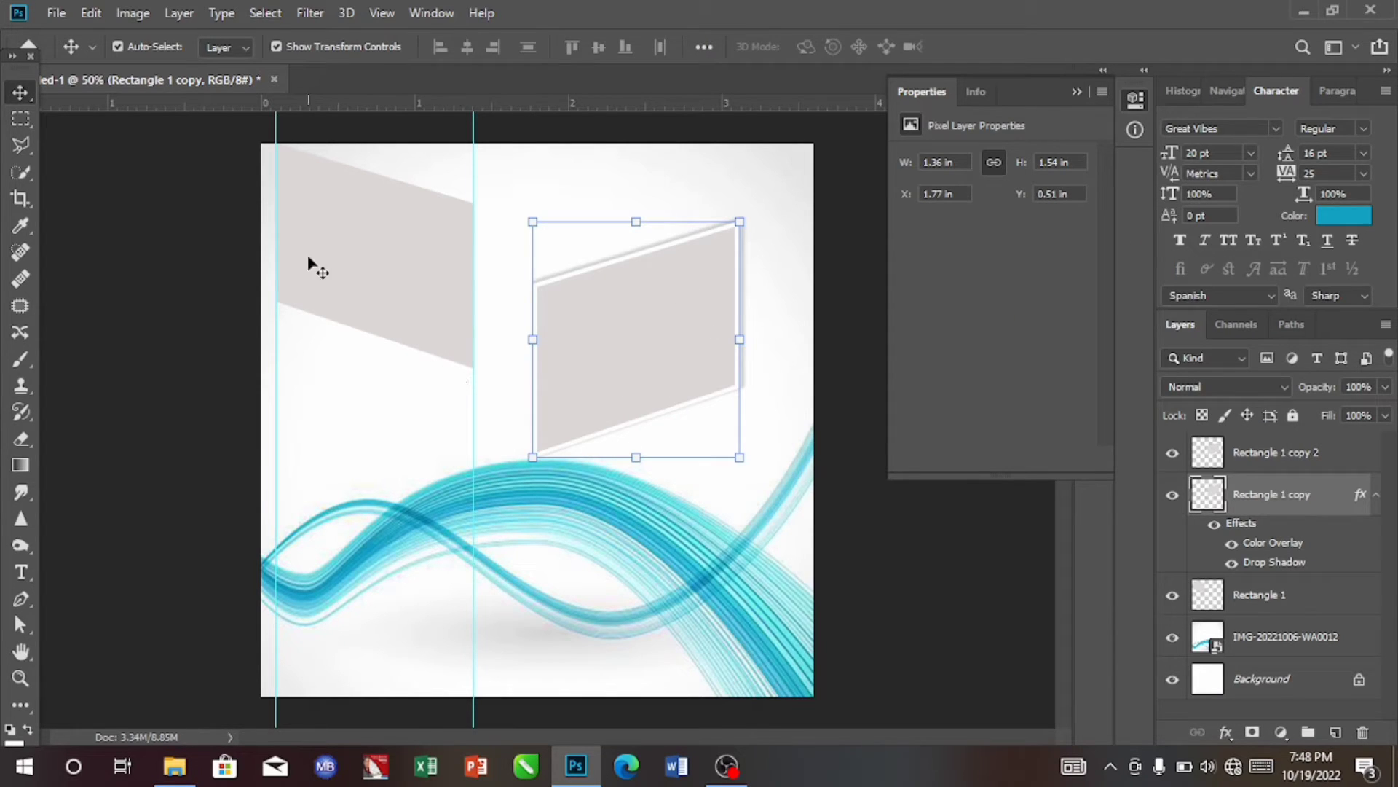
# - Duplicate the original Rectangle 1 panel and scale the Rectangle 1 layer beneath the duplicate to about 107.35%
pyautogui.click(340, 249)
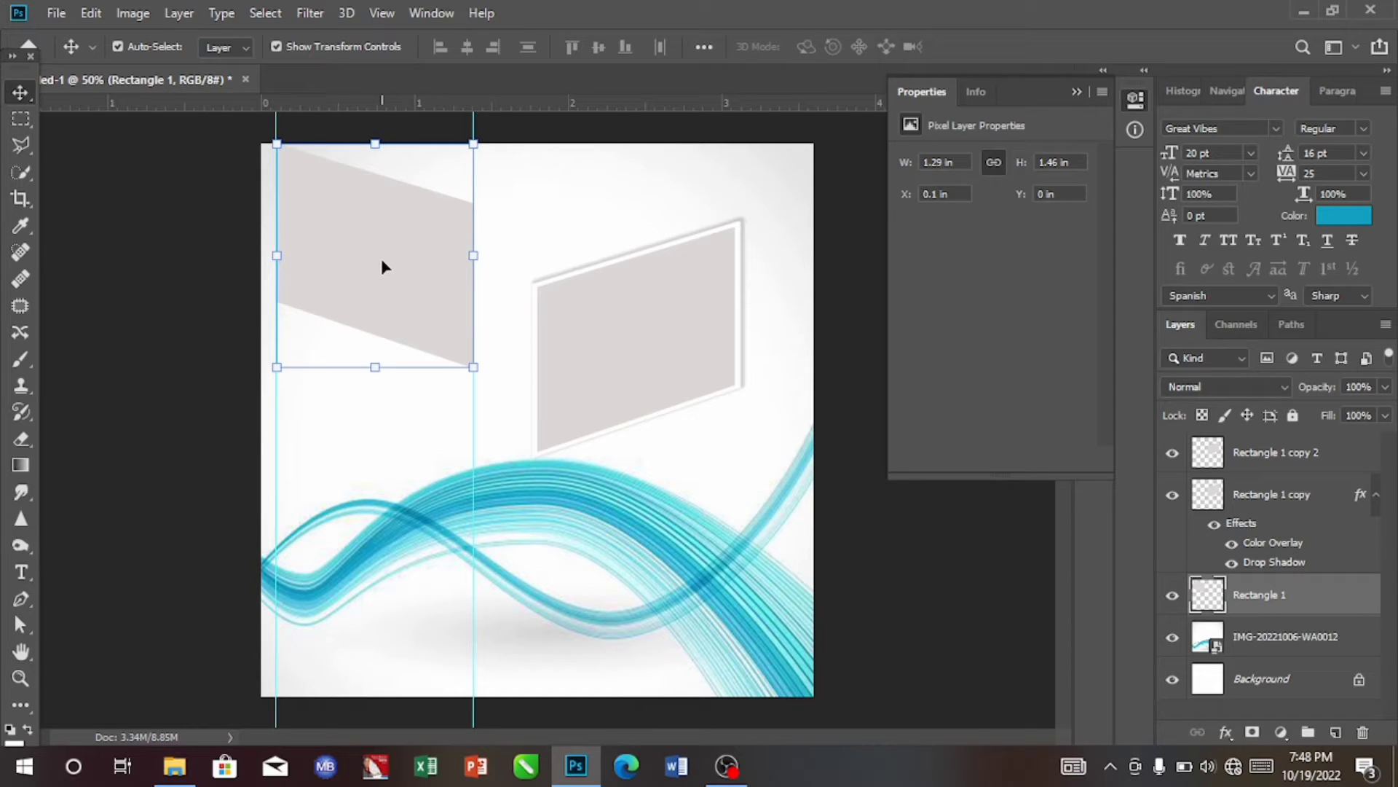
pyautogui.press('ctrl')
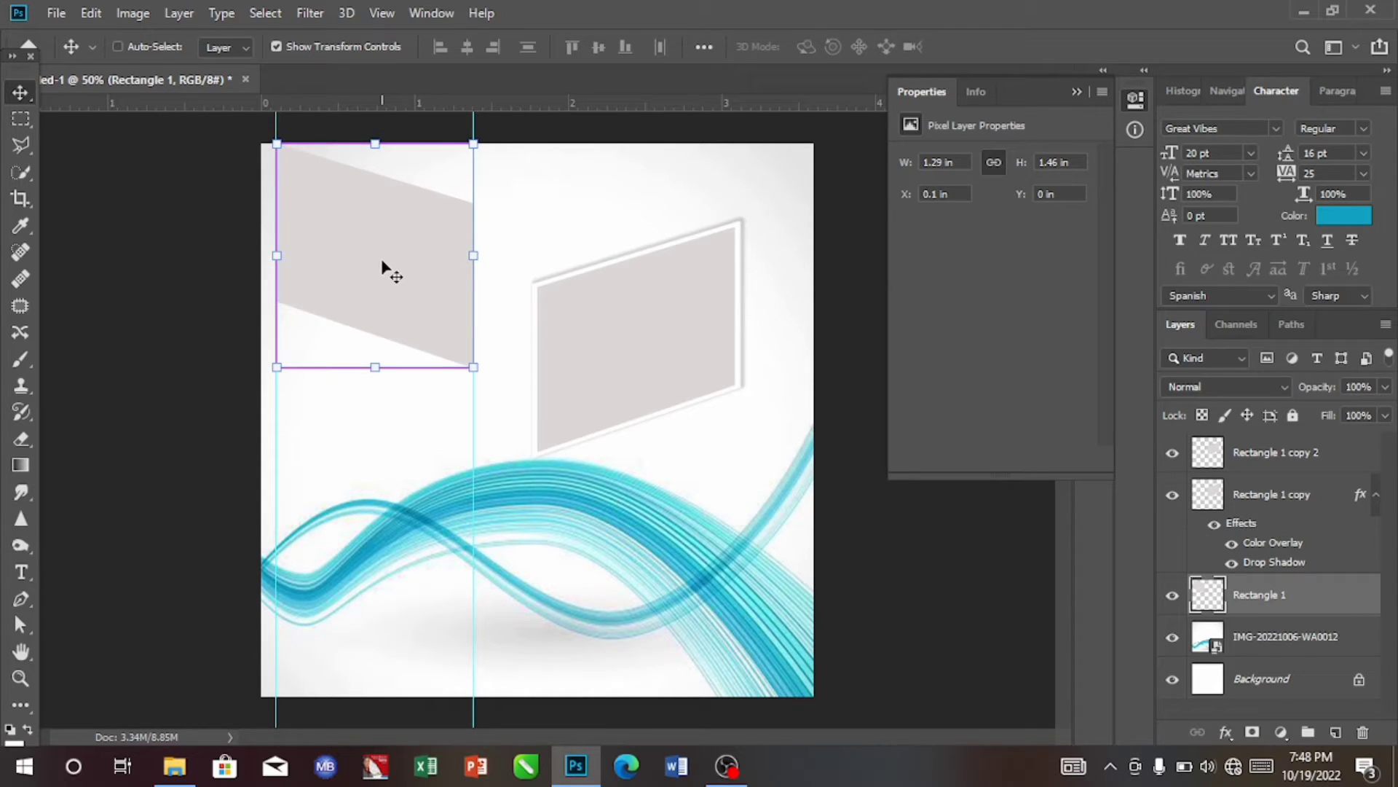
pyautogui.hotkey('ctrl', 'j')
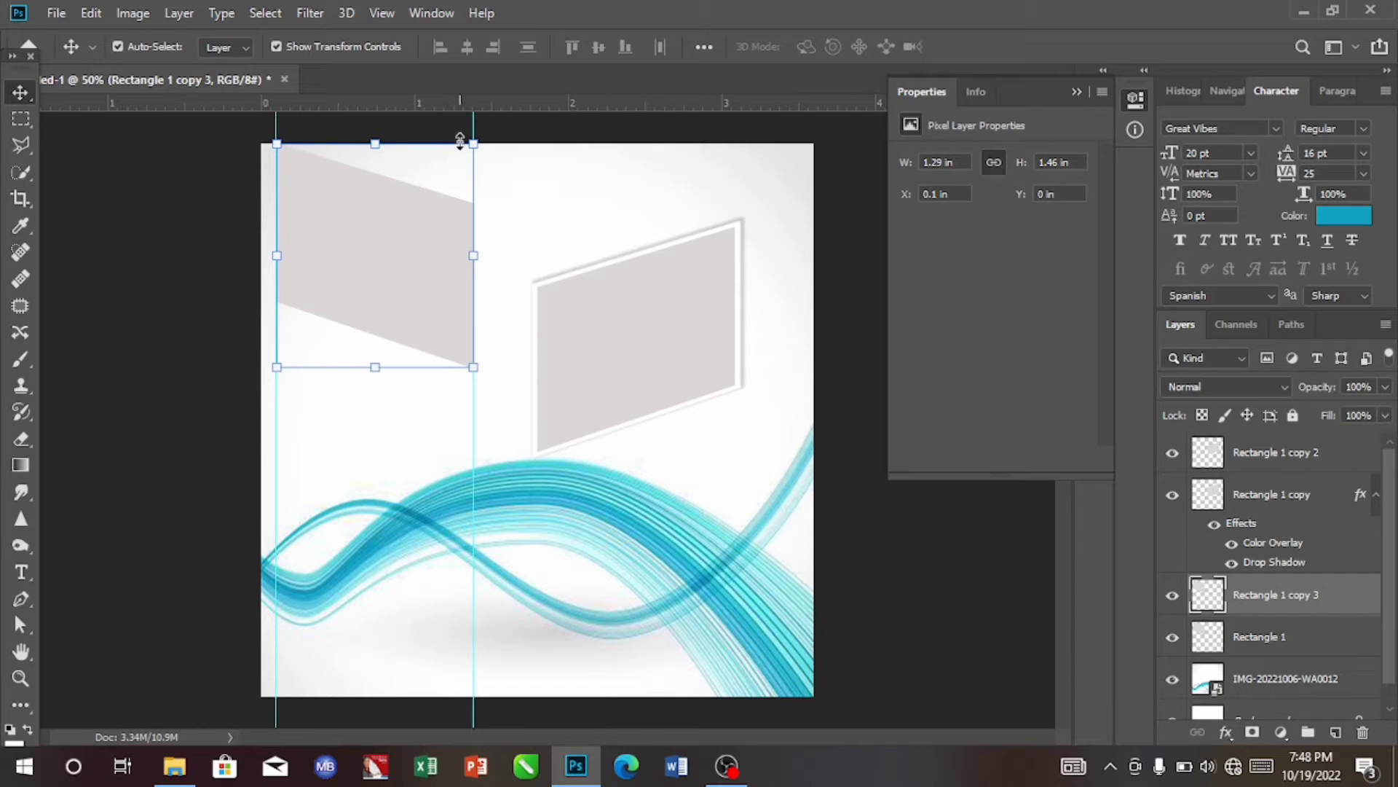
pyautogui.click(1253, 647)
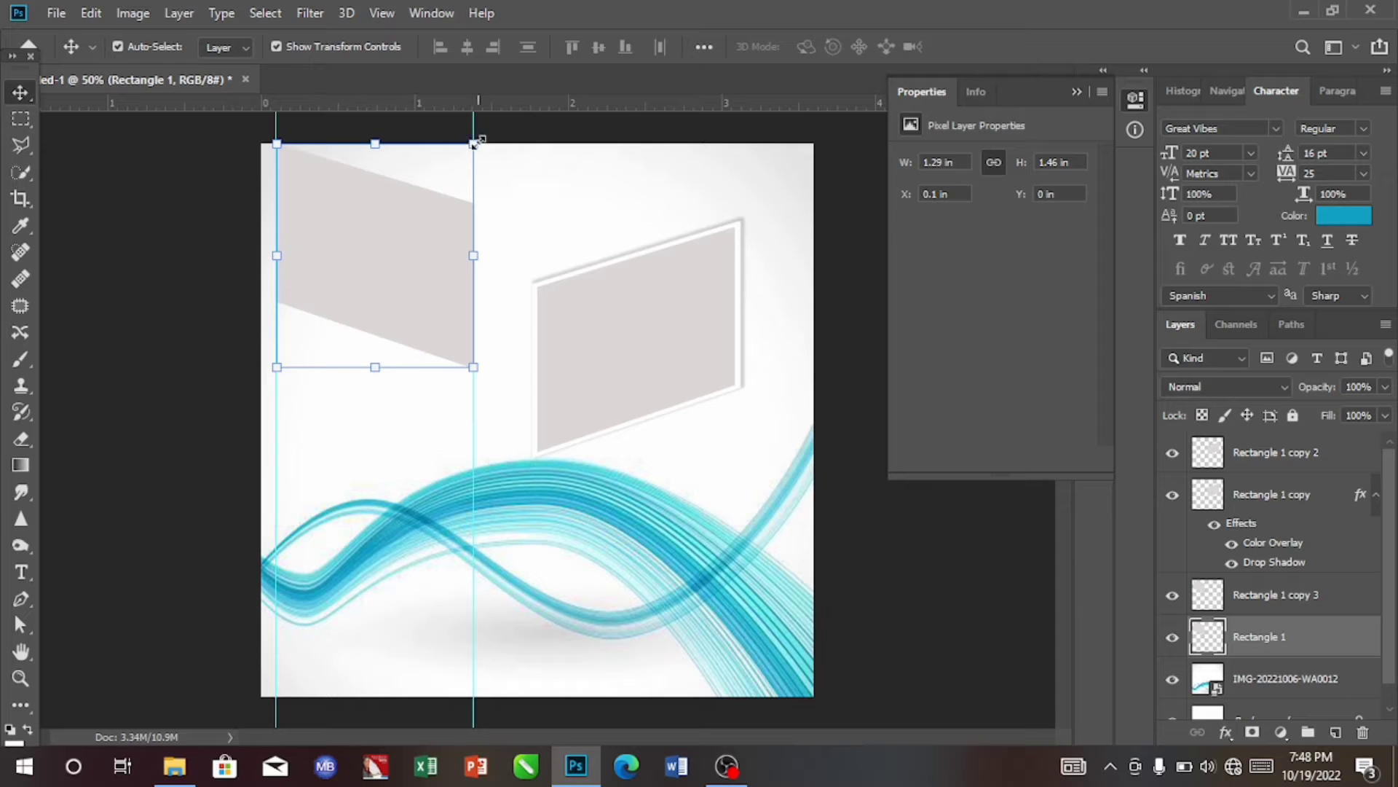
pyautogui.moveTo(475, 144); pyautogui.dragTo(487, 126)
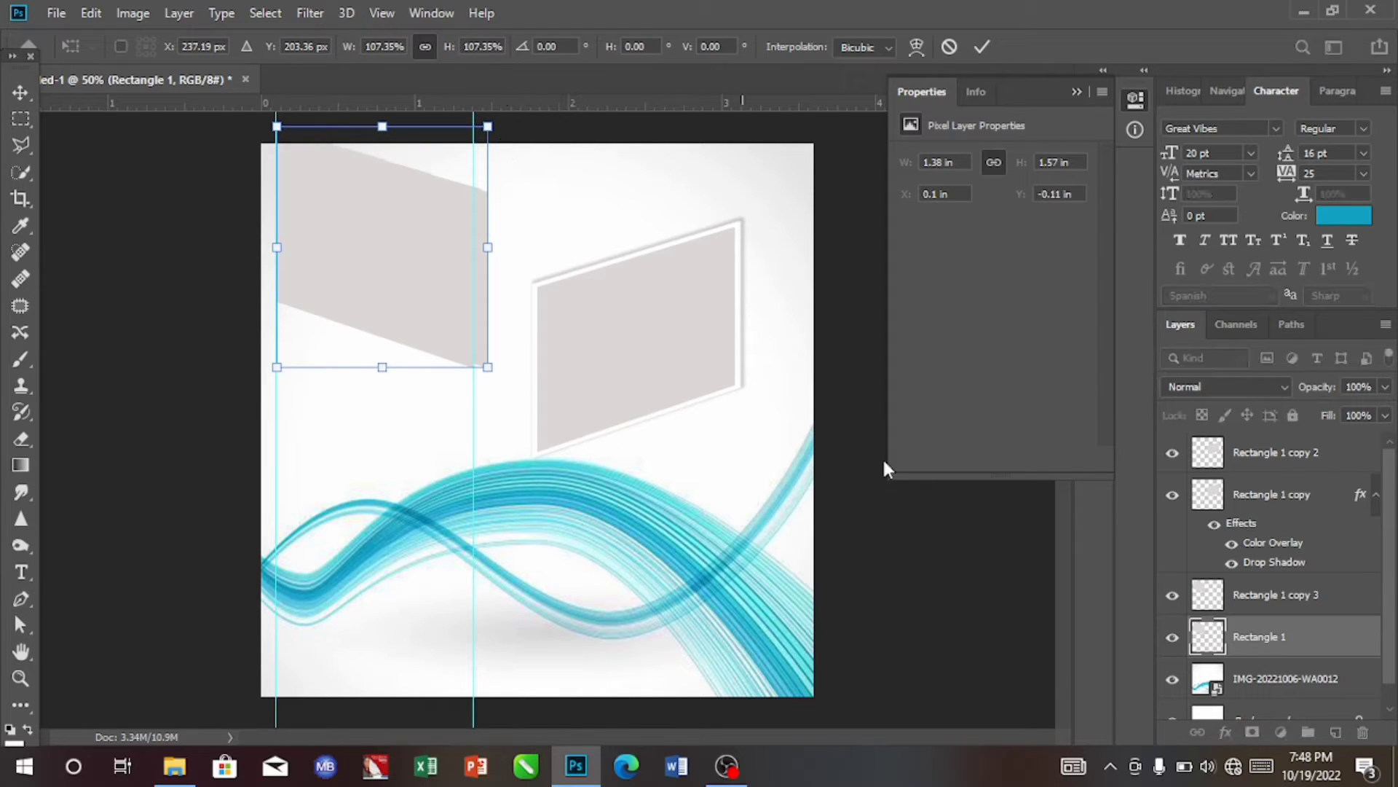
# - Add a white Color Overlay and a black Drop Shadow at 18% opacity to the enlarged Rectangle 1 layer
pyautogui.click(1309, 647)
pyautogui.doubleClick(1310, 648)
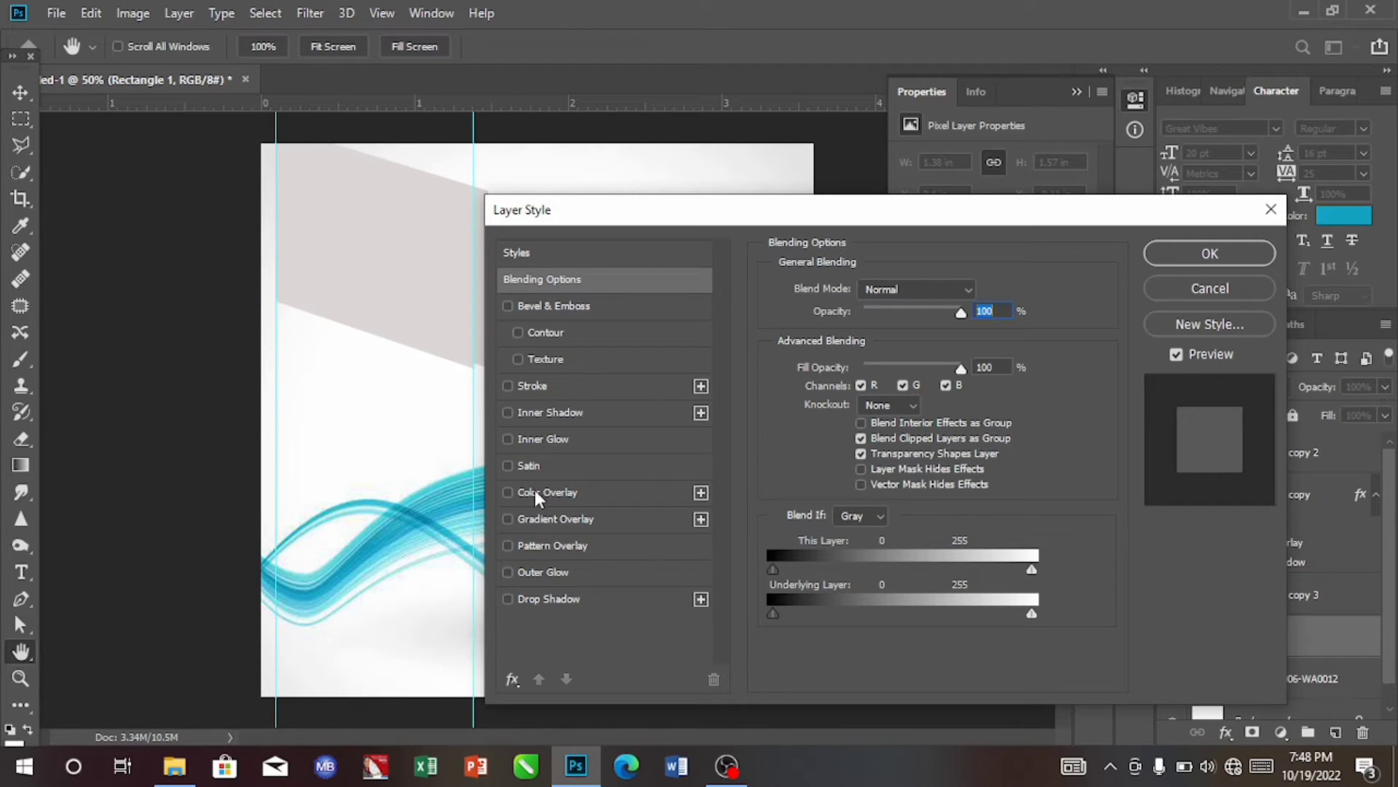
pyautogui.click(589, 493)
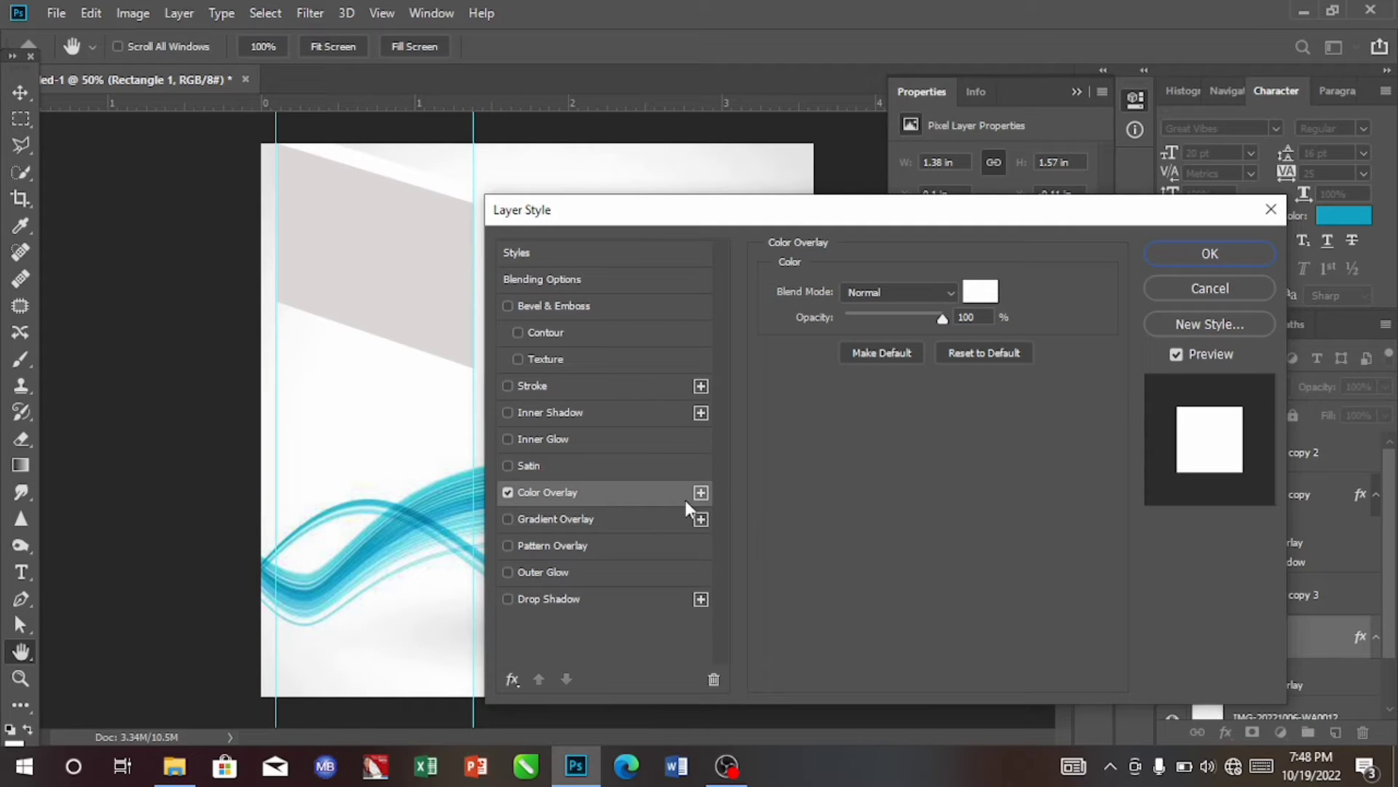
pyautogui.click(559, 600)
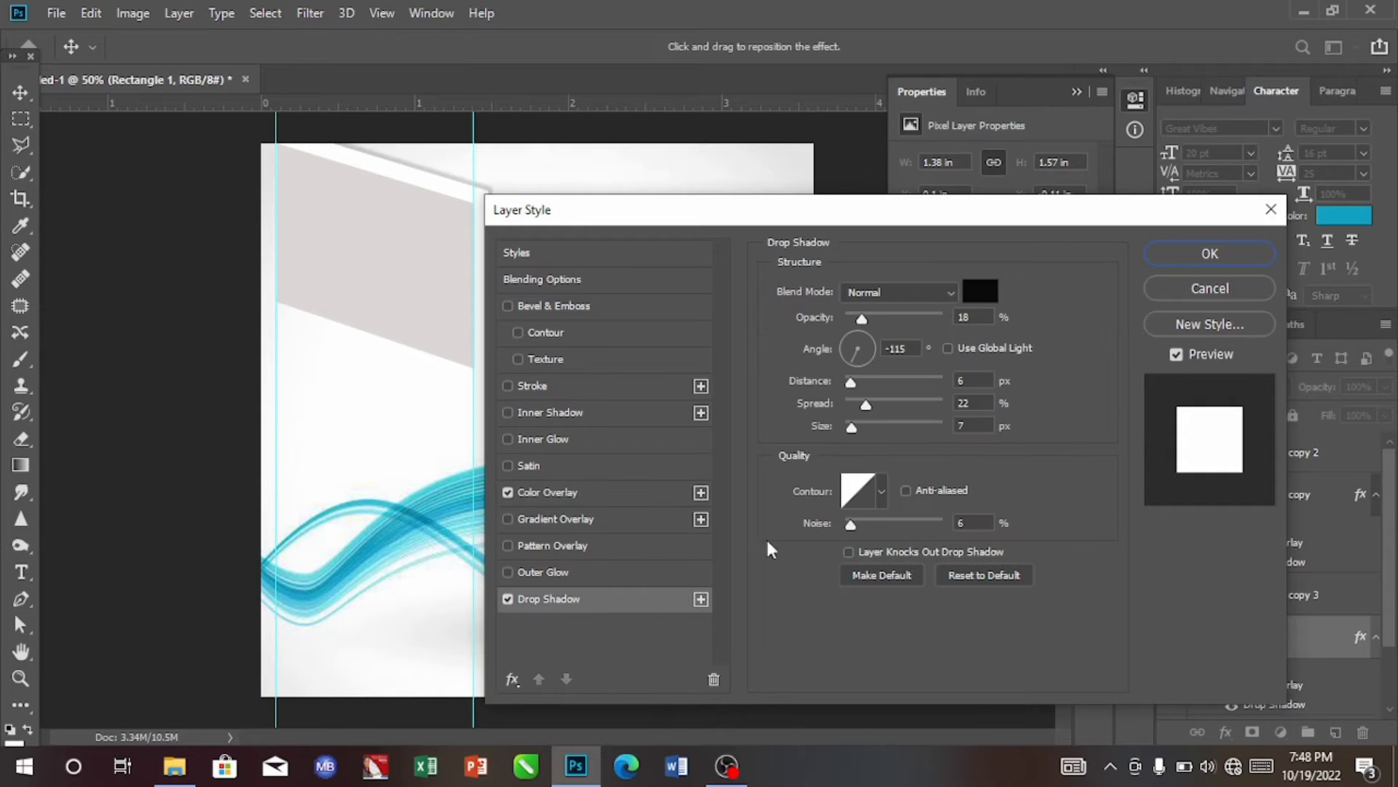
pyautogui.click(582, 488)
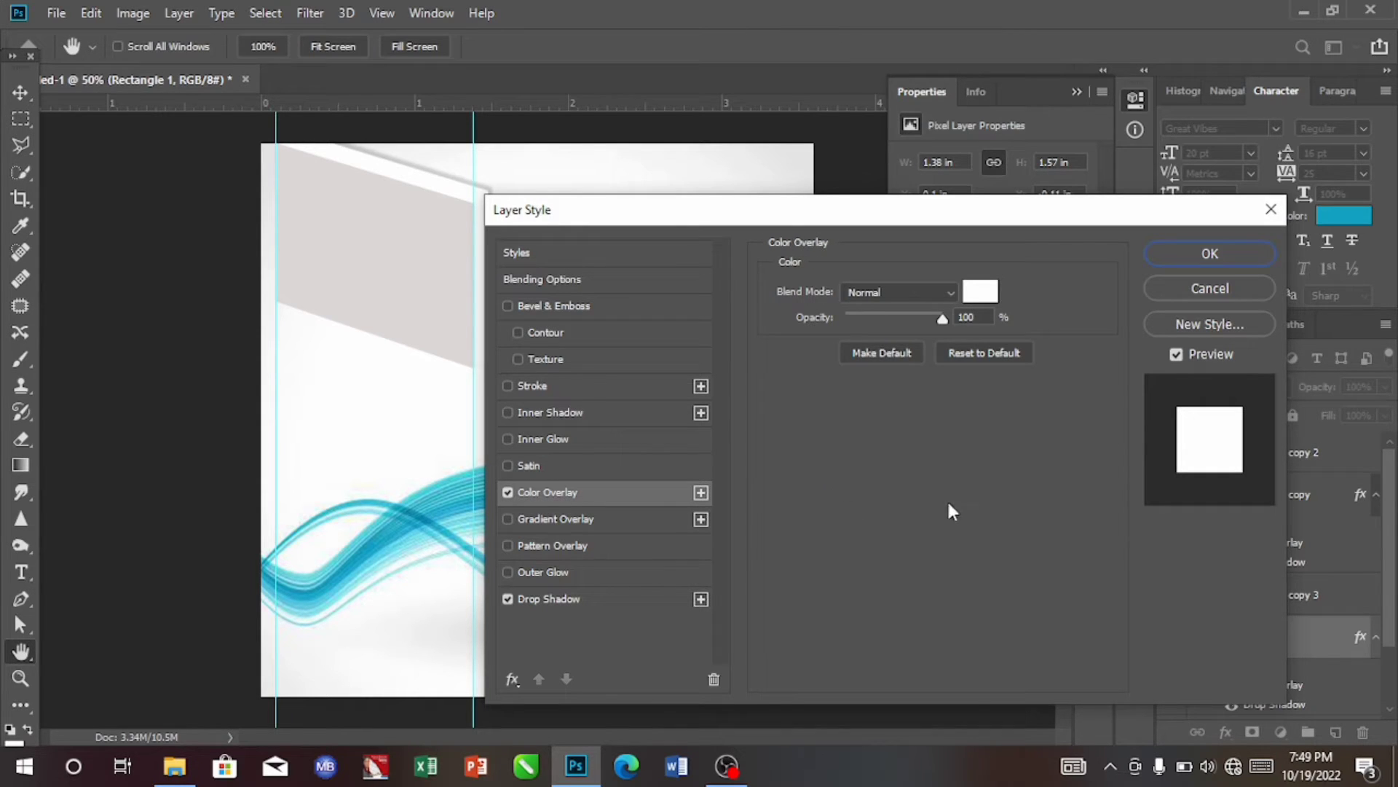
pyautogui.click(983, 292)
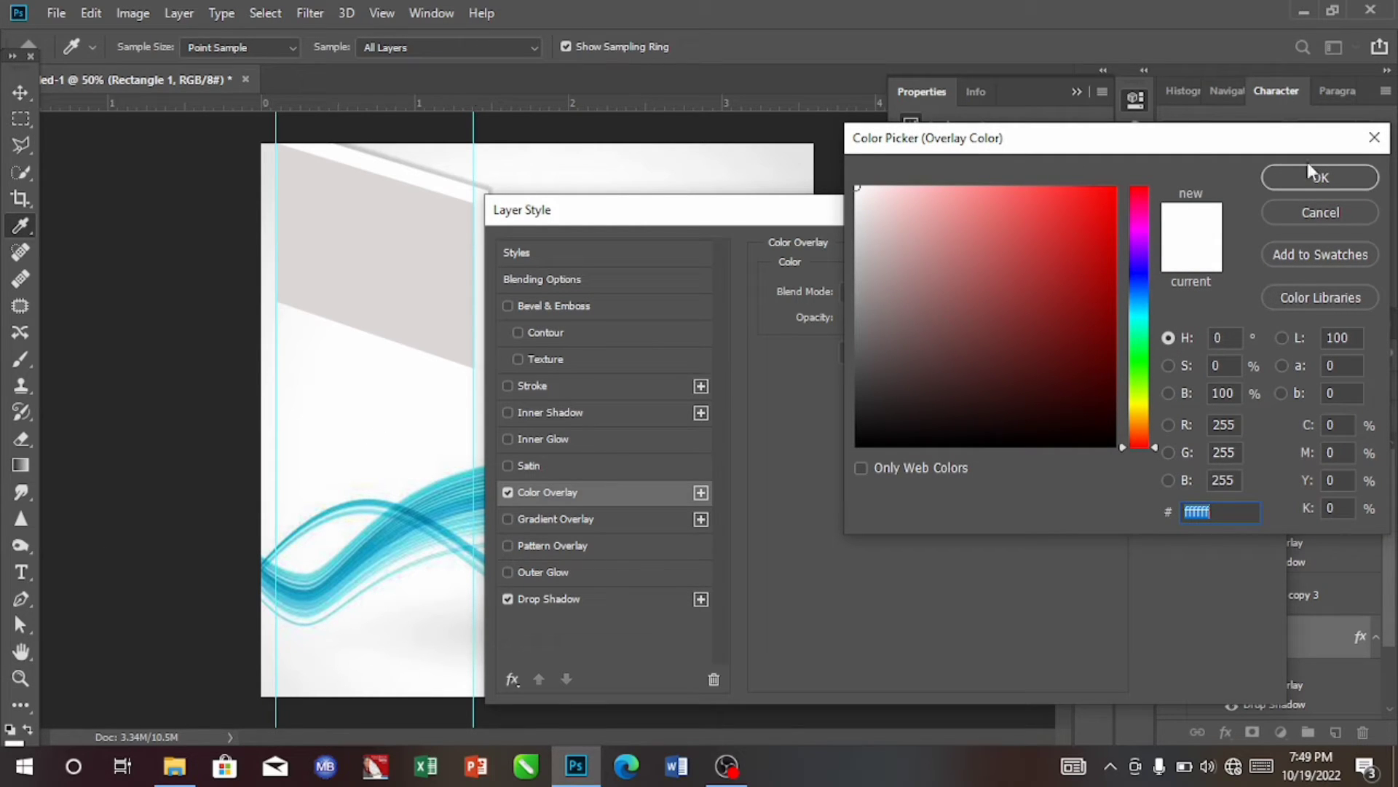
pyautogui.click(1340, 204)
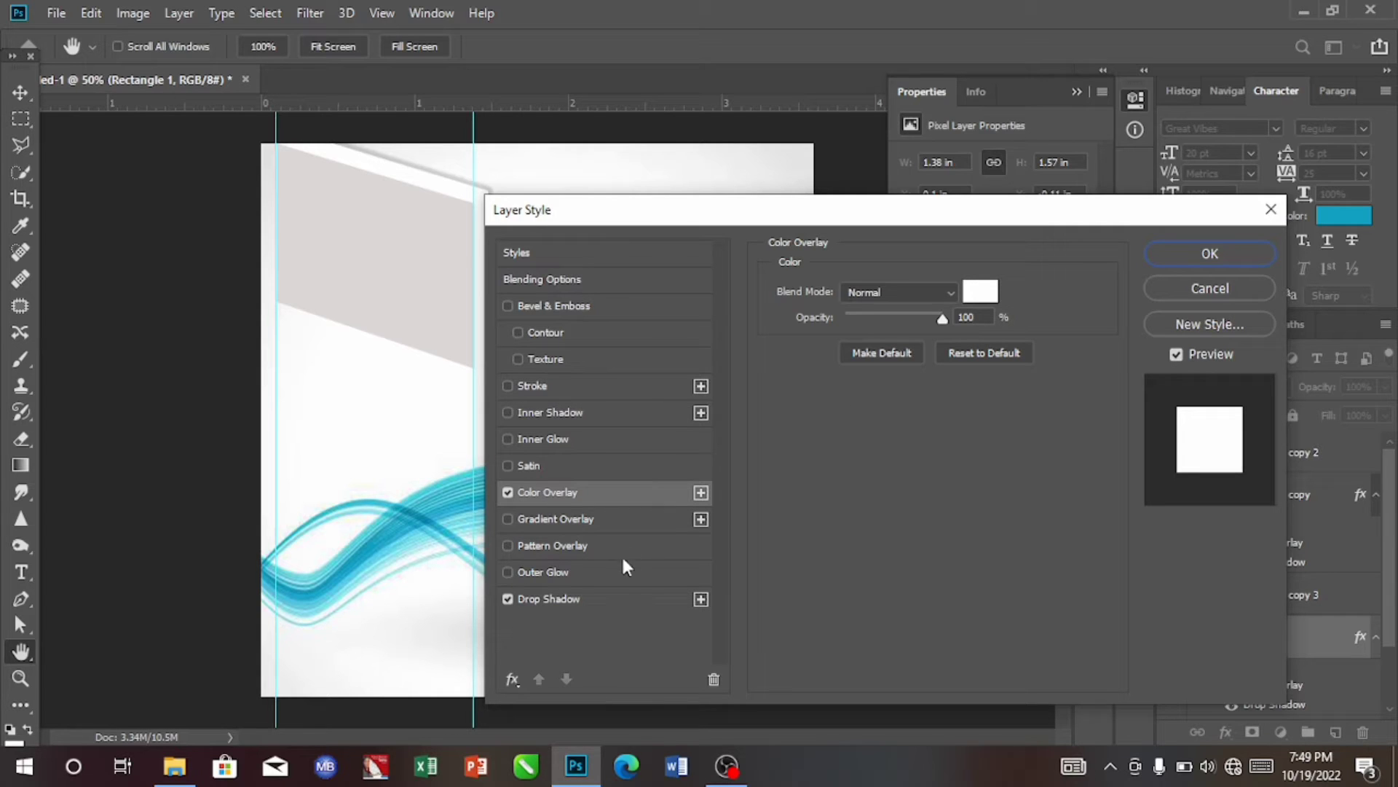
pyautogui.click(573, 597)
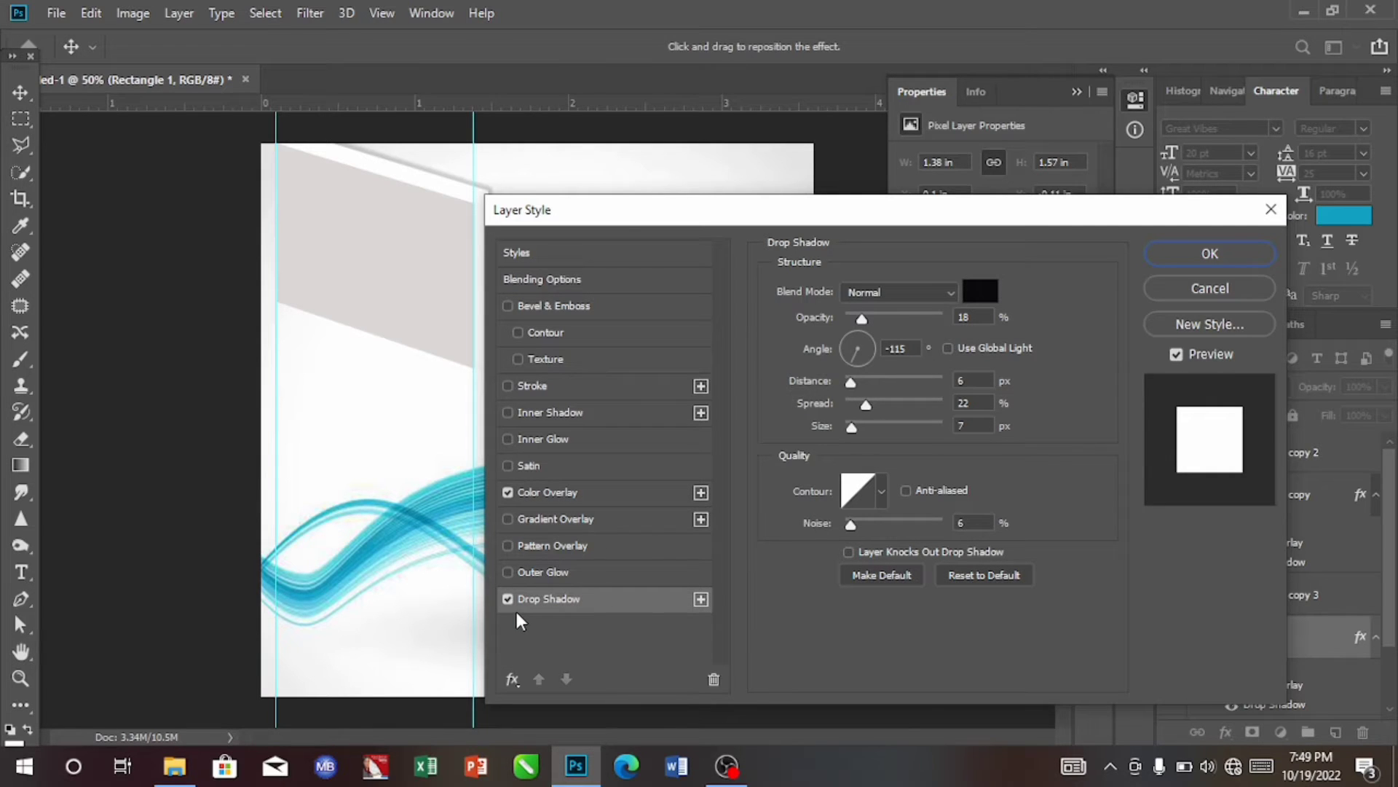
pyautogui.click(1207, 252)
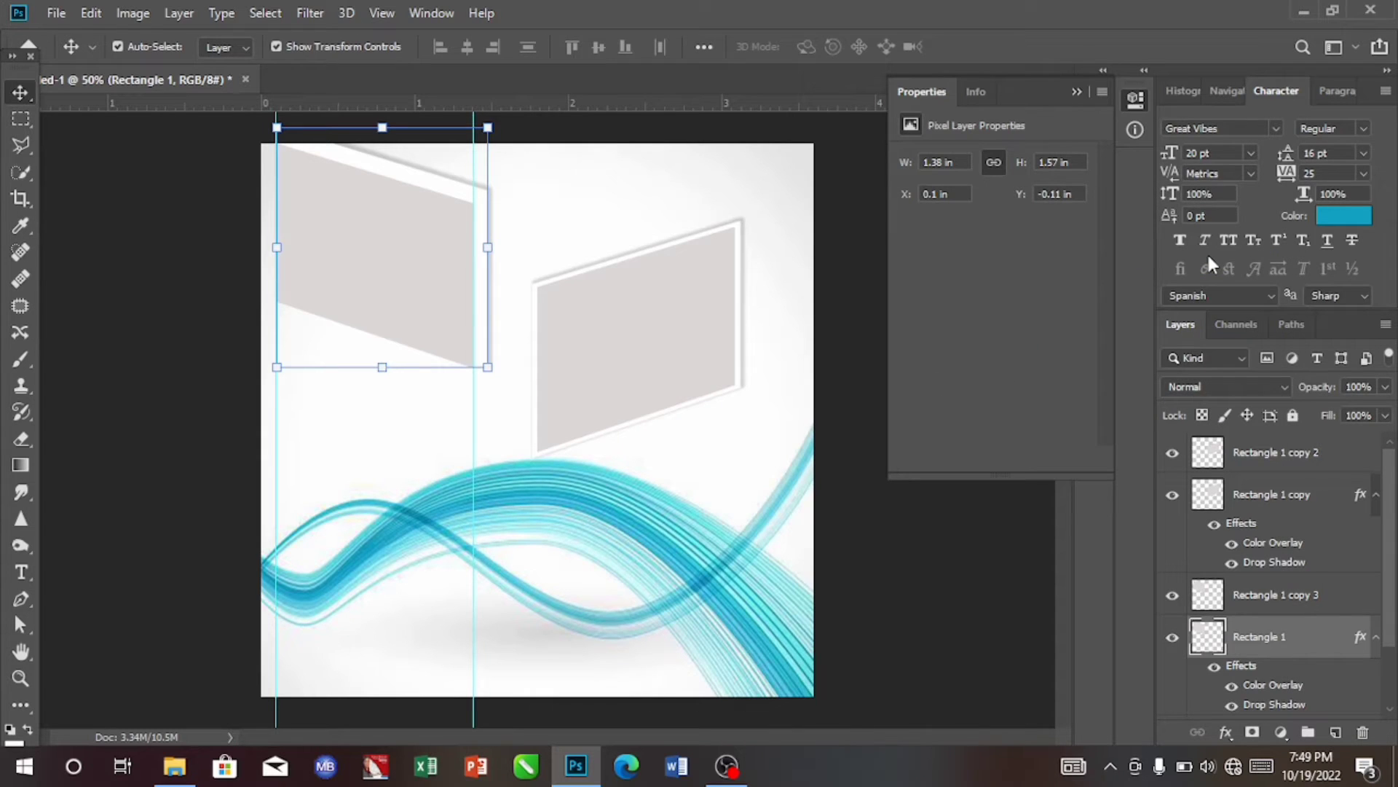
# - Nudge the white Rectangle 1 layer to X 0.05 in, Y -0.05 in so it forms an even border around the grey panel
pyautogui.press('Down')
pyautogui.press('Down')
pyautogui.press('Down')
pyautogui.press('Down')
pyautogui.press('Down')
pyautogui.press('Down')
pyautogui.press('Down')
pyautogui.press('Down')
pyautogui.press('Down')
pyautogui.press('Down')
pyautogui.press('Down')
pyautogui.press('Down')
pyautogui.press('Down')
pyautogui.press('Down')
pyautogui.press('Down')
pyautogui.press('Down')
pyautogui.press('Down')
pyautogui.press('Down')
pyautogui.press('Down')
pyautogui.press('Down')
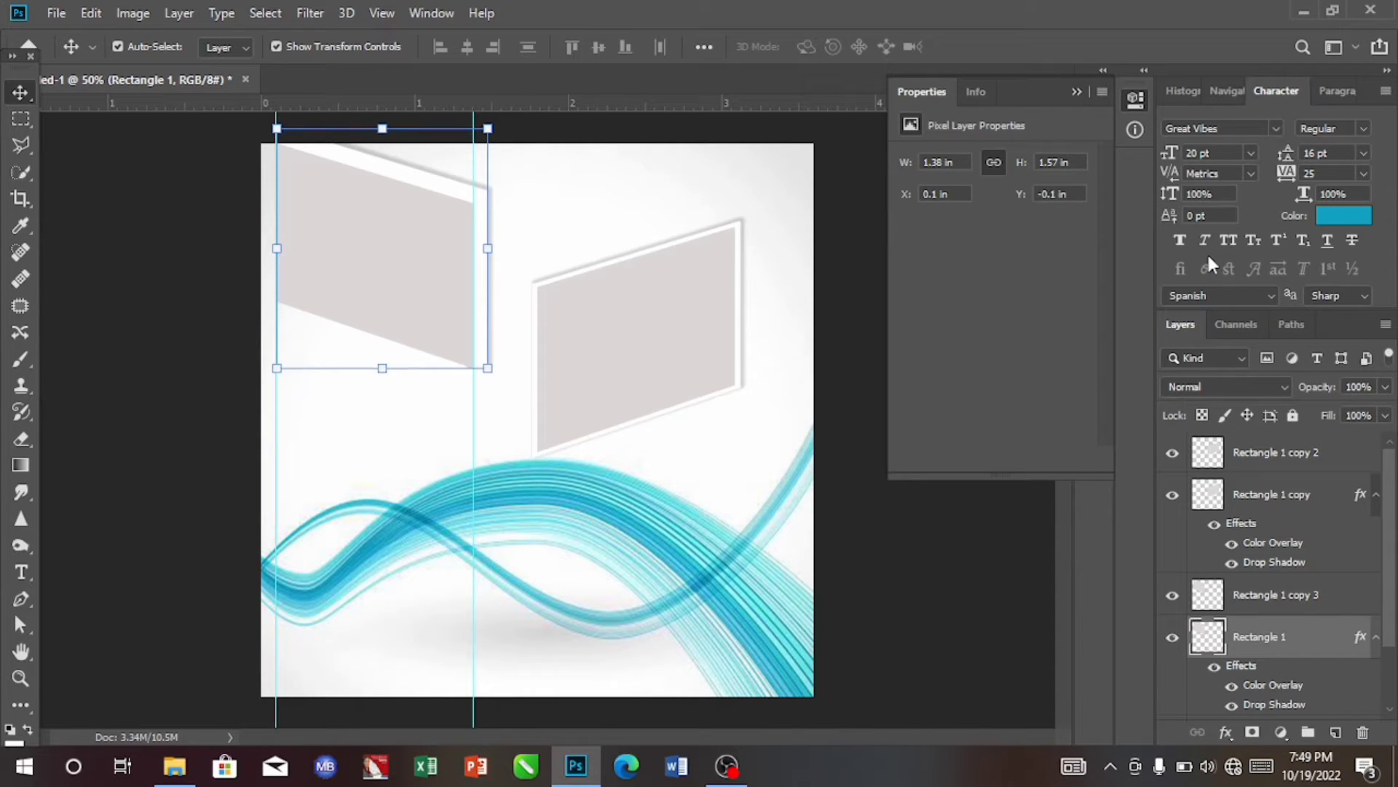
pyautogui.press('Left')
pyautogui.press('Left')
pyautogui.press('Left')
pyautogui.press('Left')
pyautogui.press('Left')
pyautogui.press('Left')
pyautogui.press('Left')
pyautogui.press('Left')
pyautogui.press('Left')
pyautogui.press('Left')
pyautogui.press('Left')
pyautogui.press('Left')
pyautogui.press('Left')
pyautogui.press('Left')
pyautogui.press('Left')
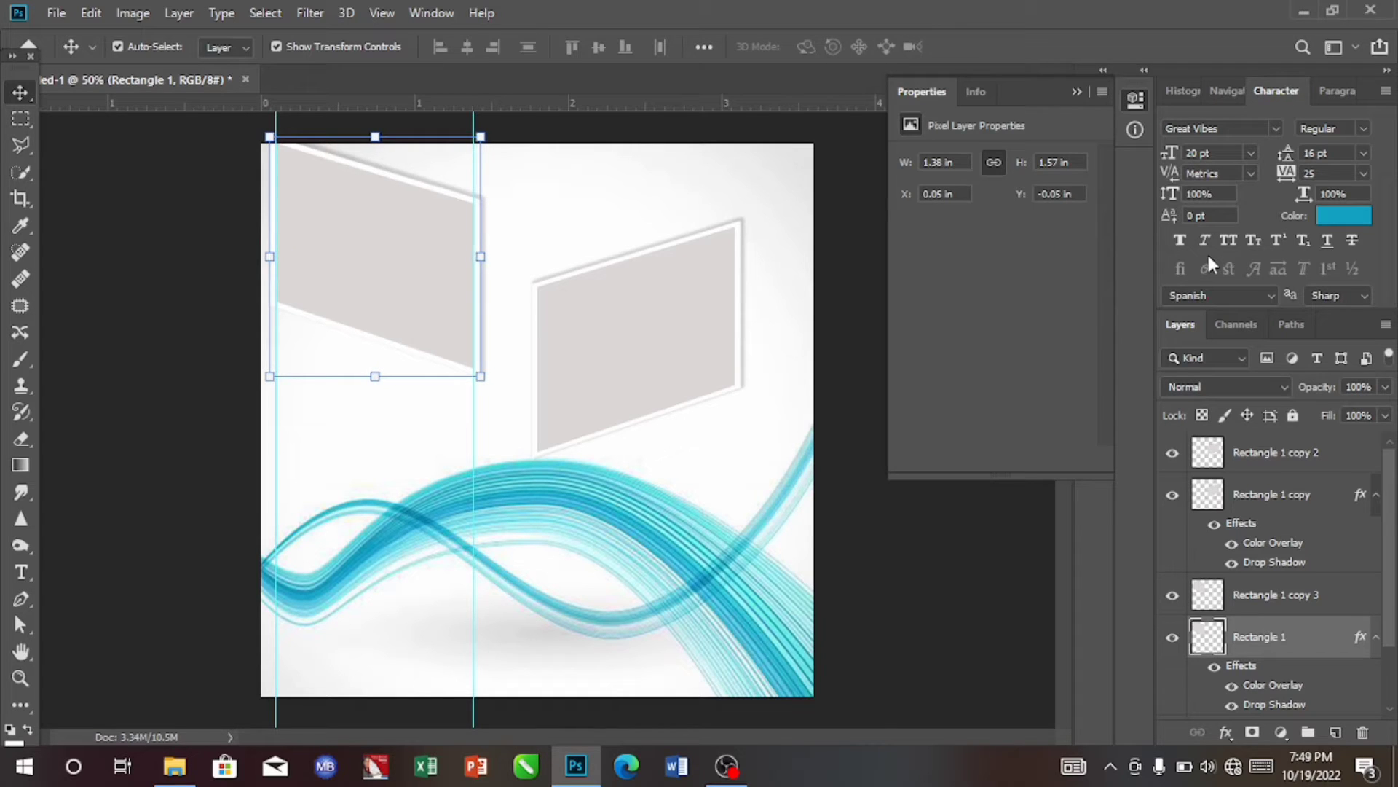
pyautogui.press('Down')
pyautogui.press('Down')
pyautogui.press('Down')
pyautogui.press('Down')
pyautogui.press('Down')
pyautogui.press('Down')
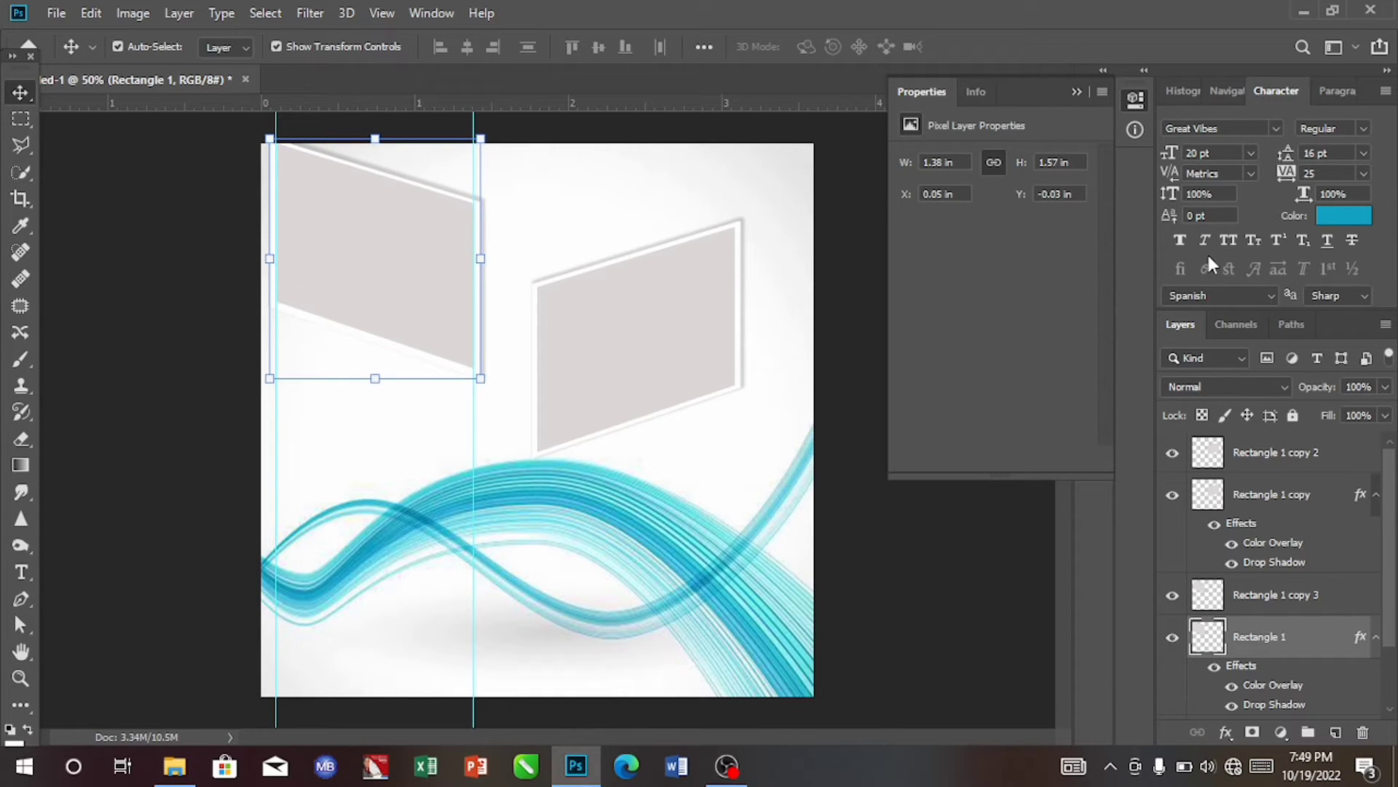
pyautogui.press('Up')
pyautogui.press('Up')
pyautogui.press('Up')
pyautogui.press('Up')
pyautogui.press('Up')
pyautogui.press('Up')
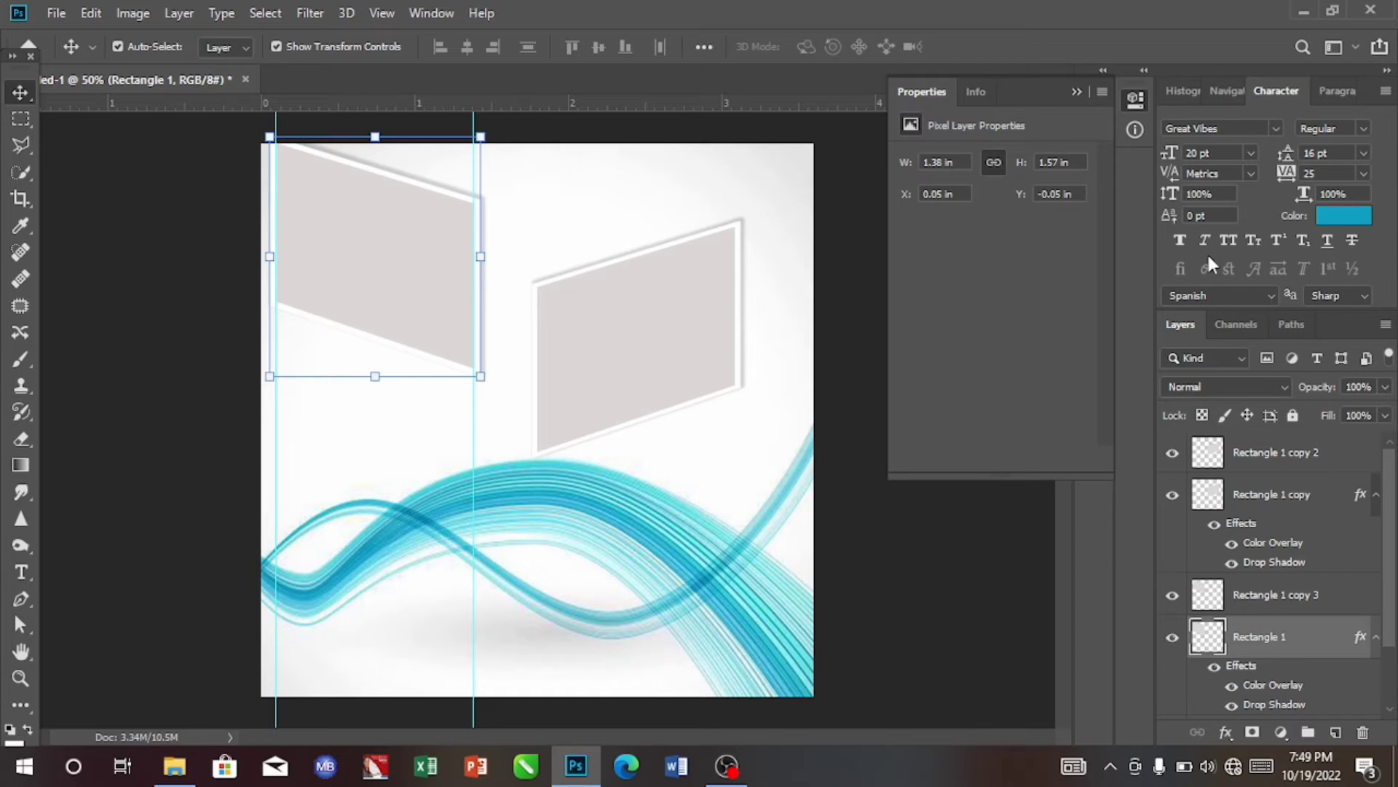
# - Group the Rectangle 1 copy 3 and Rectangle 1 layers that make up the upper-left framed panel
pyautogui.click(1270, 612)
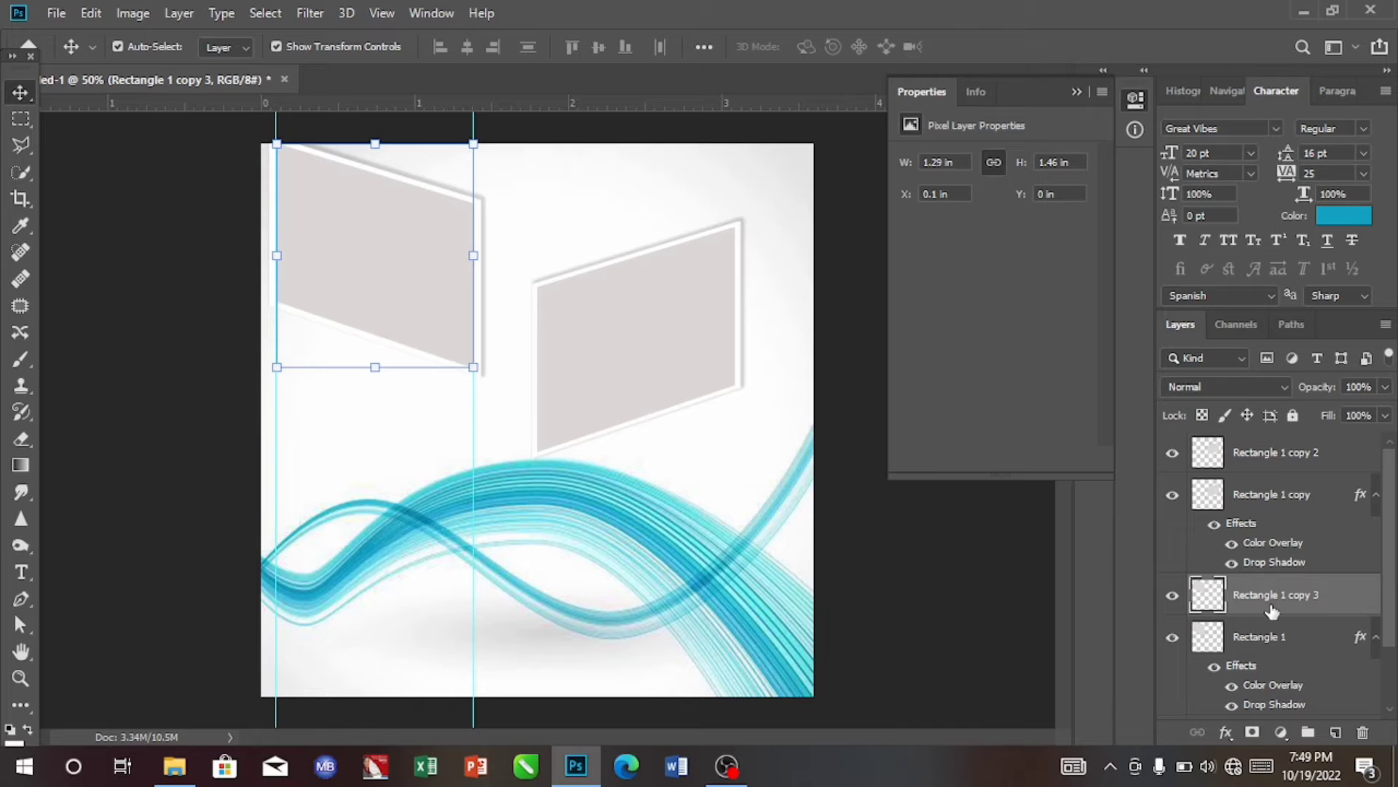
pyautogui.click(1273, 645)
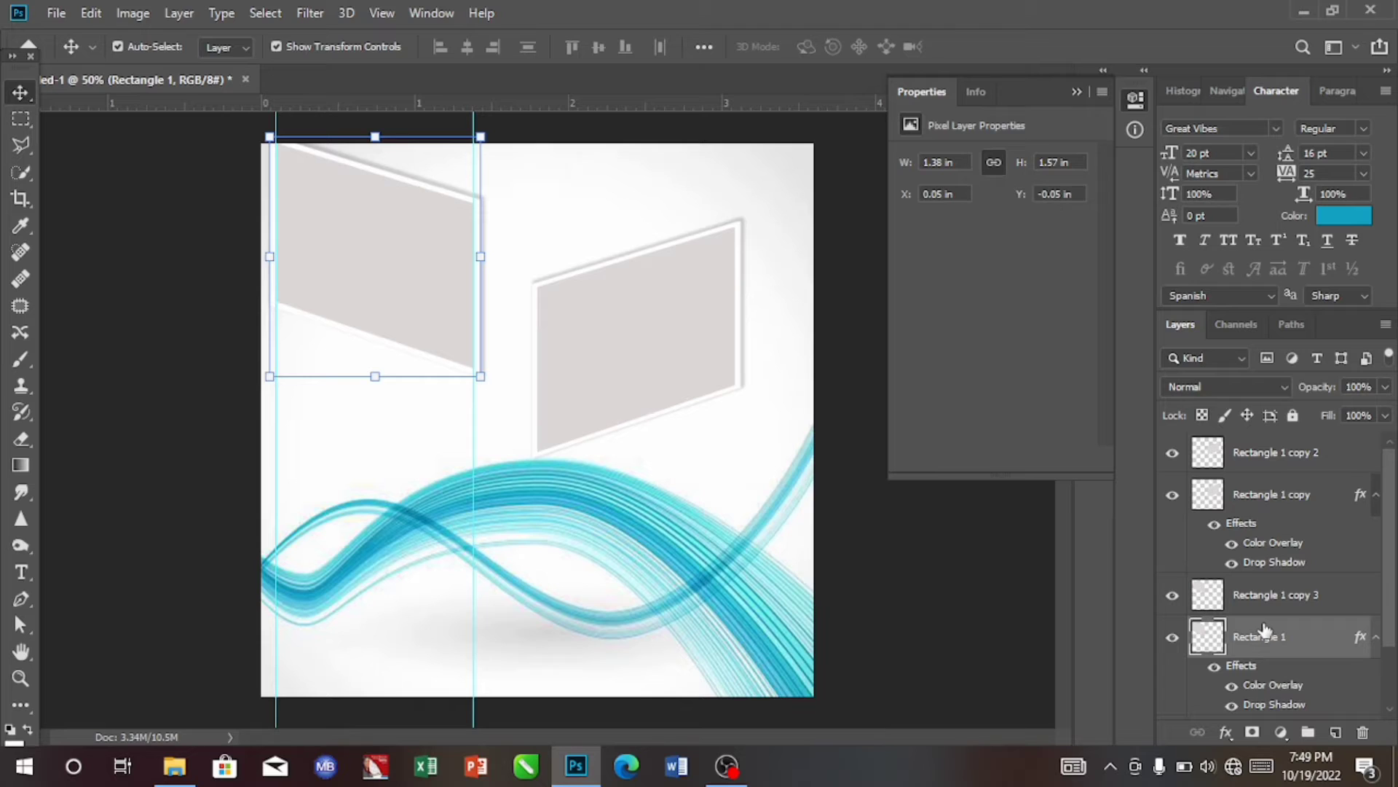
pyautogui.keyDown('ctrl'); pyautogui.click(1284, 600); pyautogui.keyUp('ctrl')
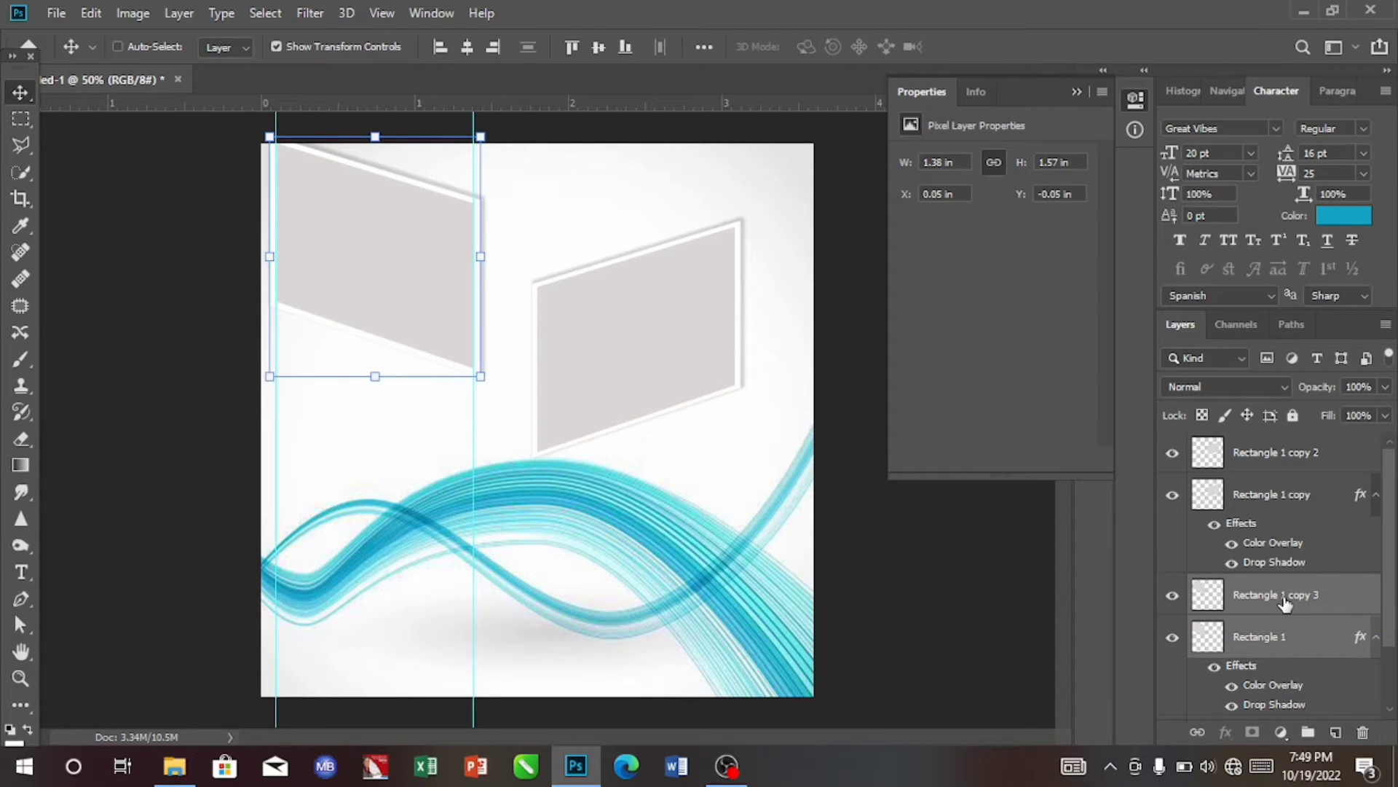
pyautogui.hotkey('ctrl', 'g')
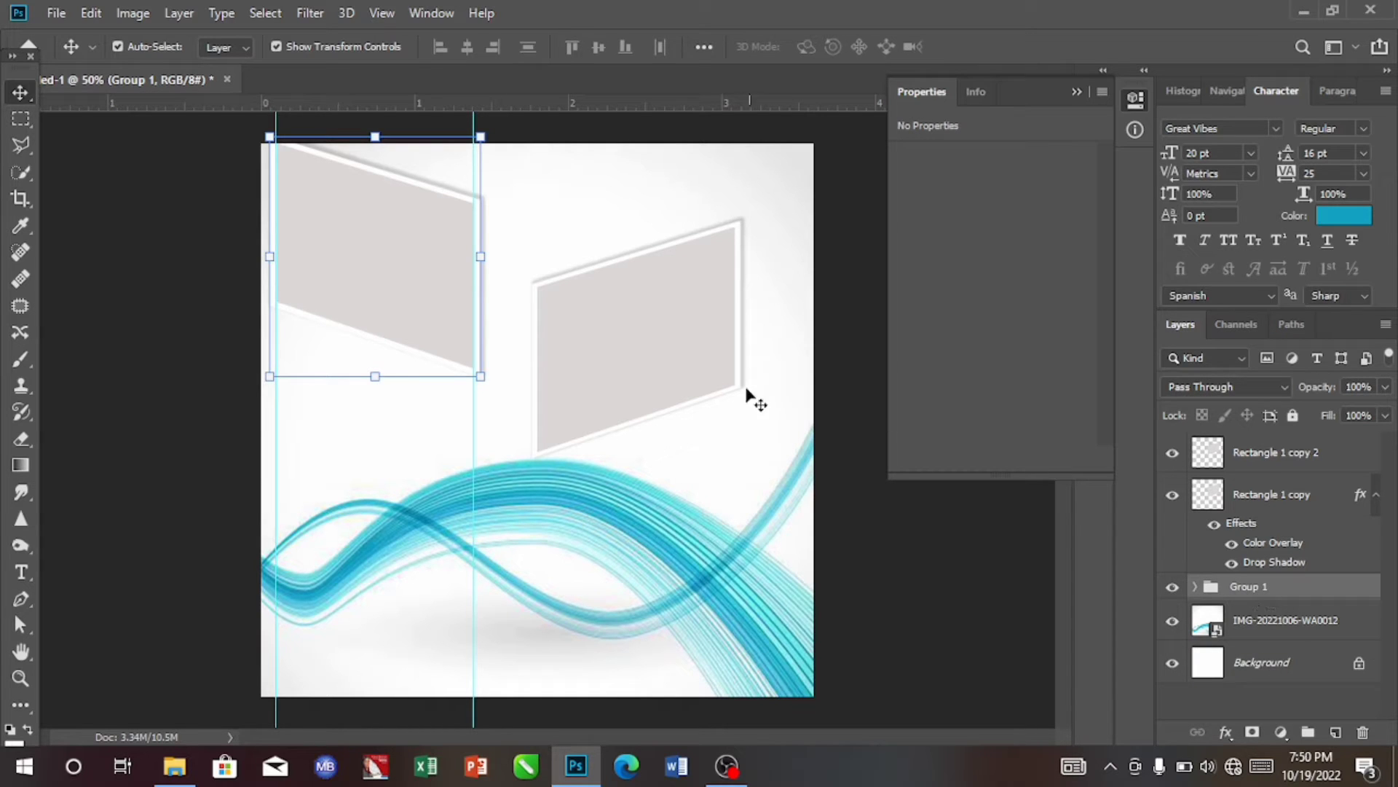
# - Group the Rectangle 1 copy 2 and Rectangle 1 copy layers that make up the other framed panel
pyautogui.click(694, 384)
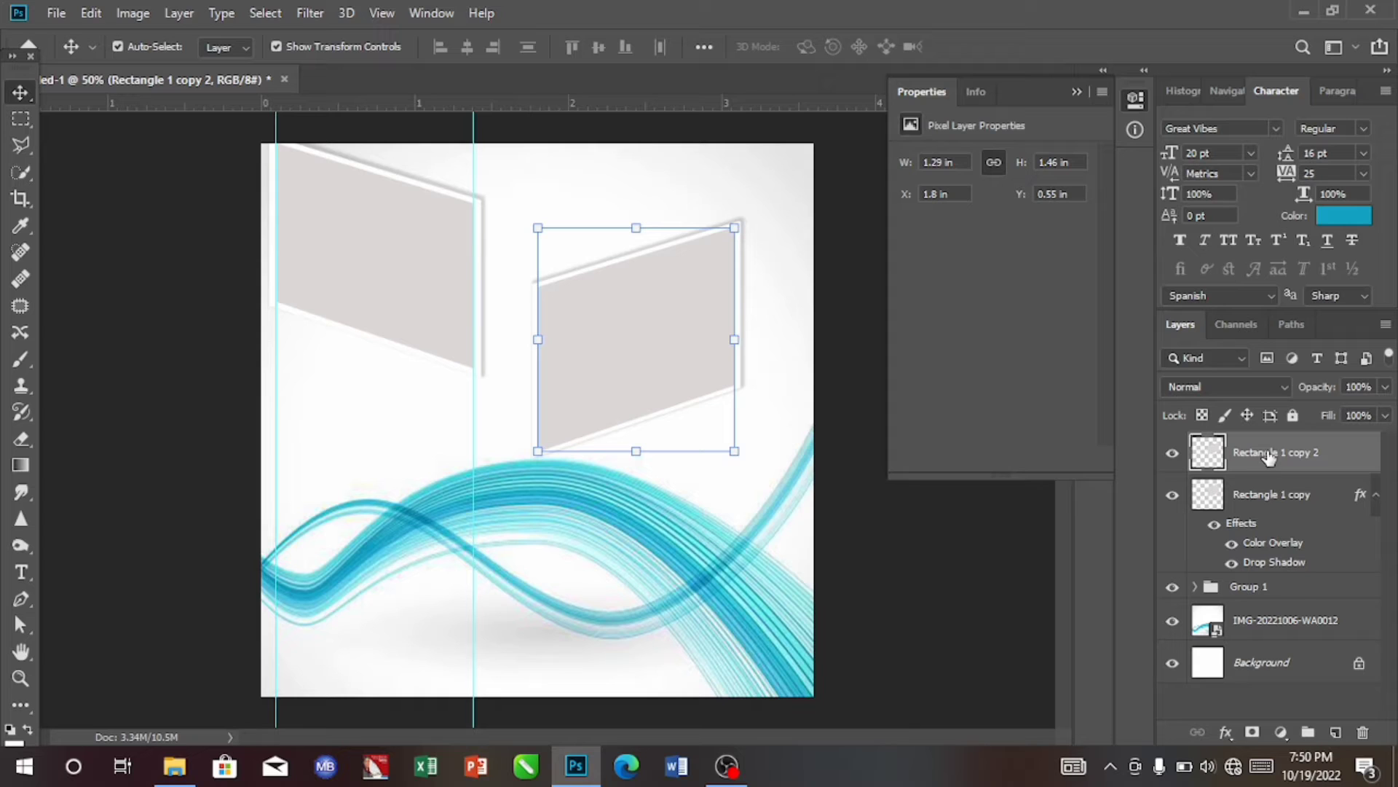
pyautogui.keyDown('shift'); pyautogui.click(1274, 496); pyautogui.keyUp('shift')
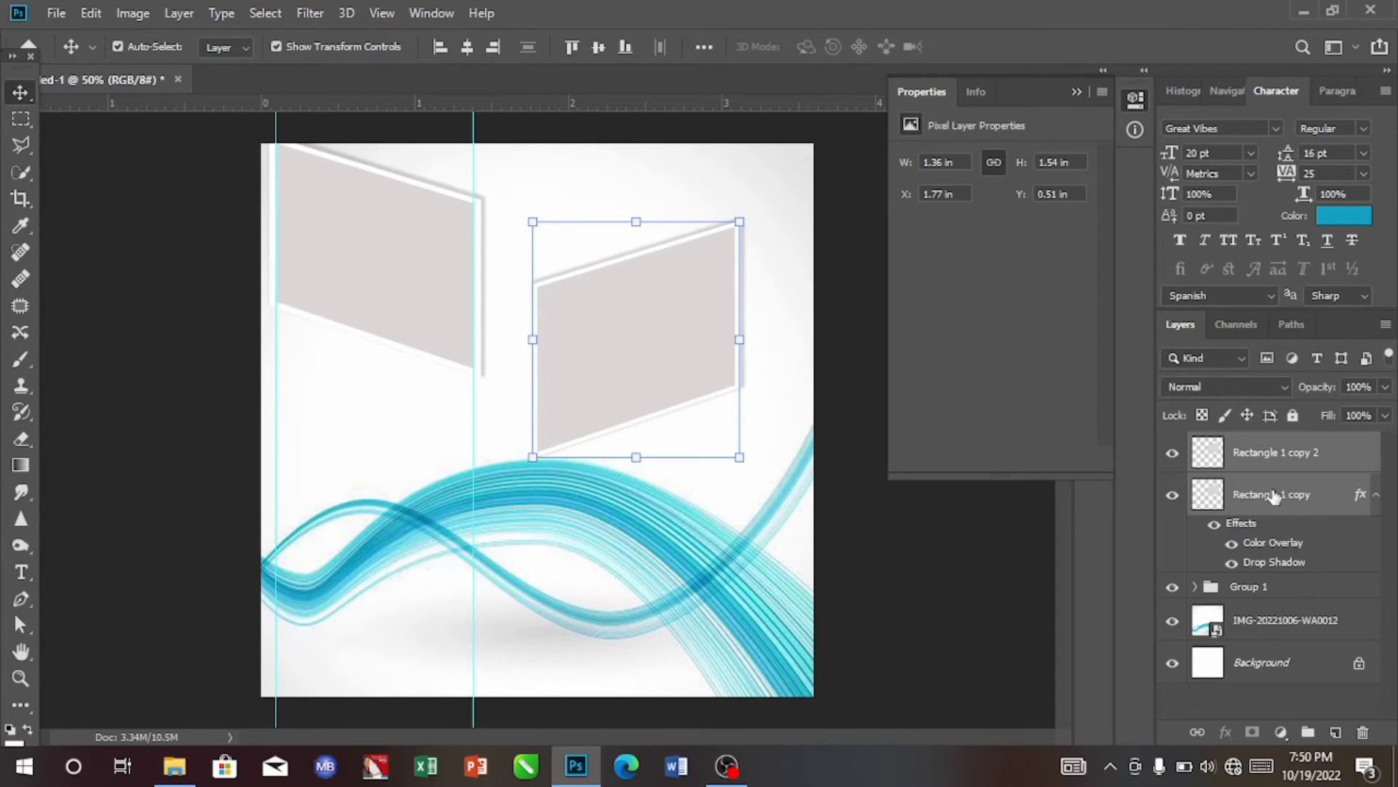
pyautogui.hotkey('ctrl', 'g')
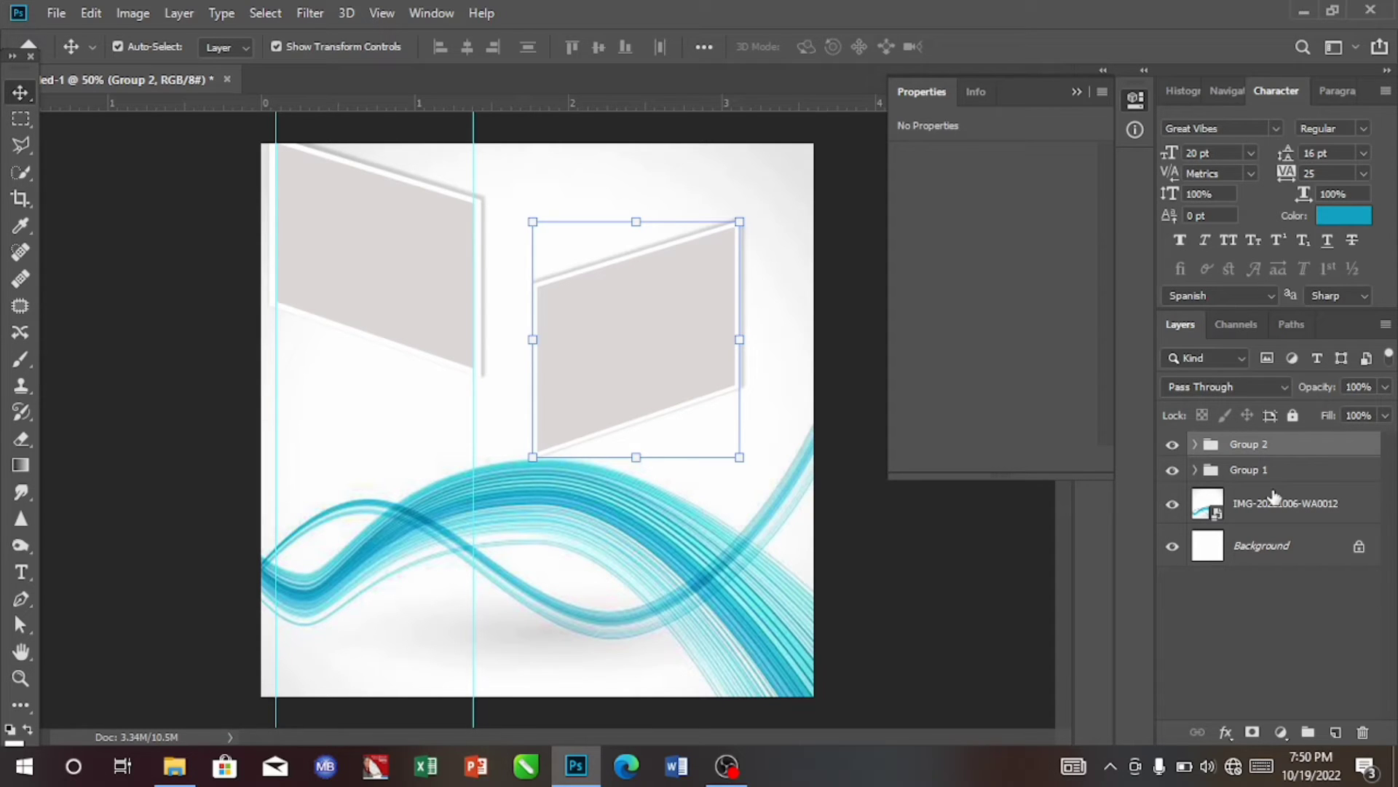
# - Move the whole Group 2 panel slightly up and right to about X 743.5 px, Y 371 px, and duplicate the group
pyautogui.moveTo(653, 332)
pyautogui.mouseDown()
pyautogui.moveTo(645, 344)
pyautogui.moveTo(690, 320)
pyautogui.moveTo(665, 318)
pyautogui.moveTo(670, 329)
pyautogui.mouseUp()
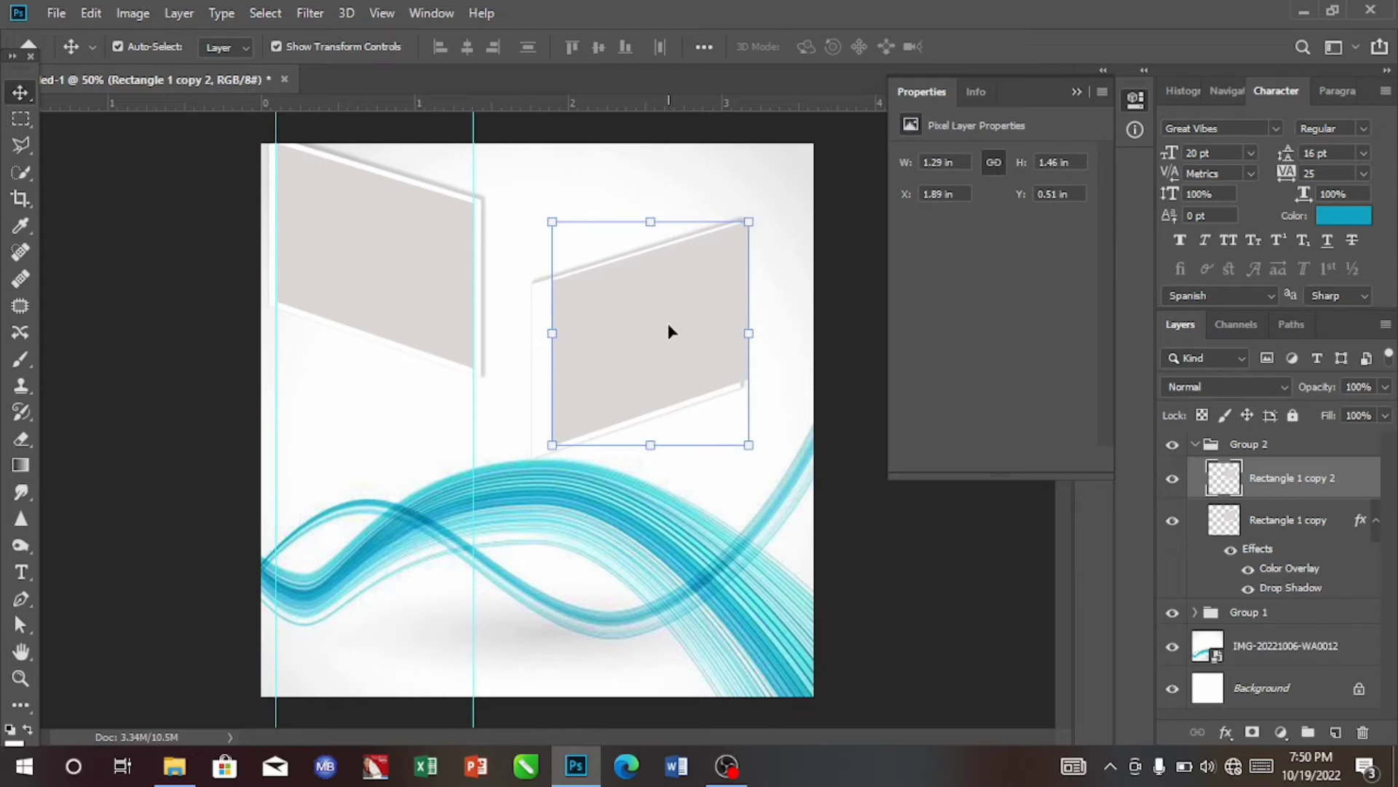
pyautogui.hotkey('ctrl', 'z')
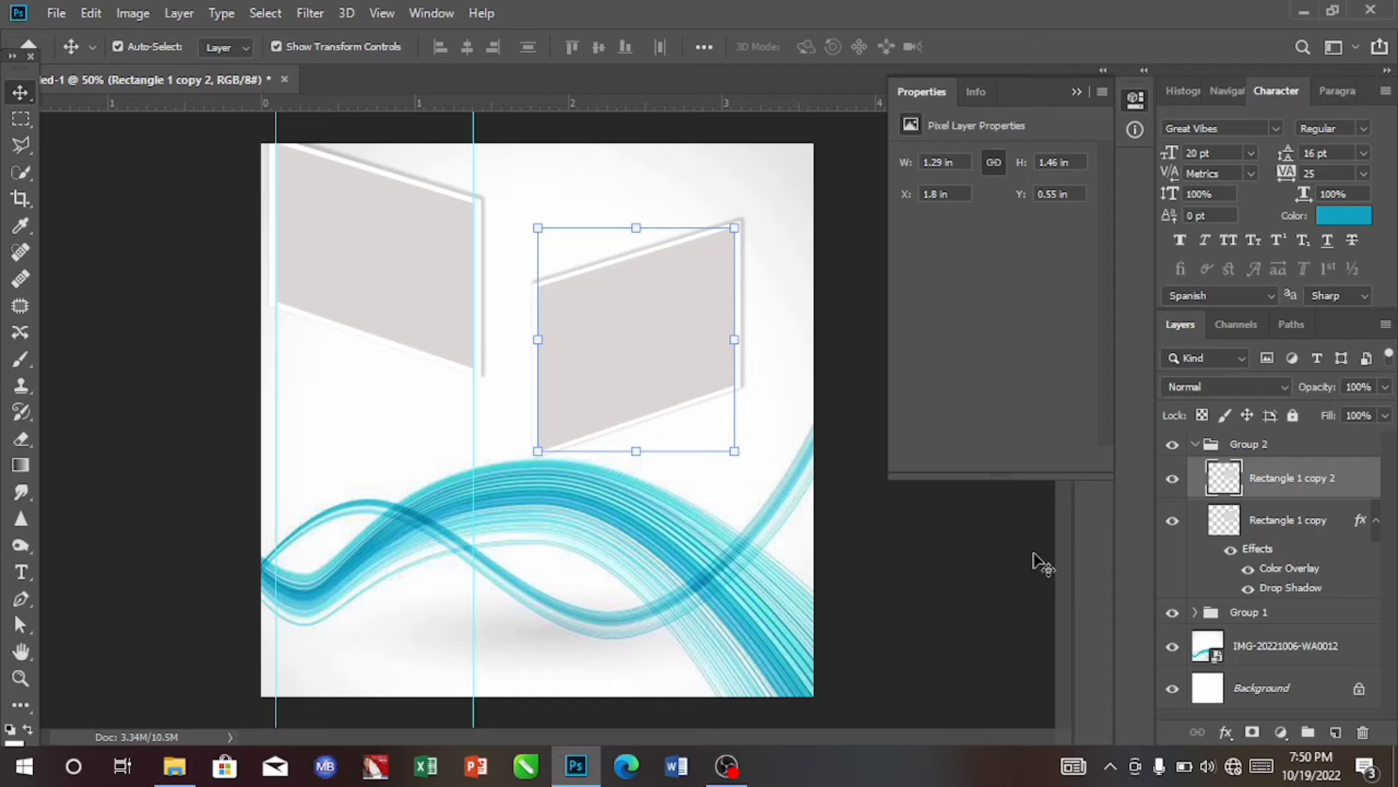
pyautogui.click(1196, 444)
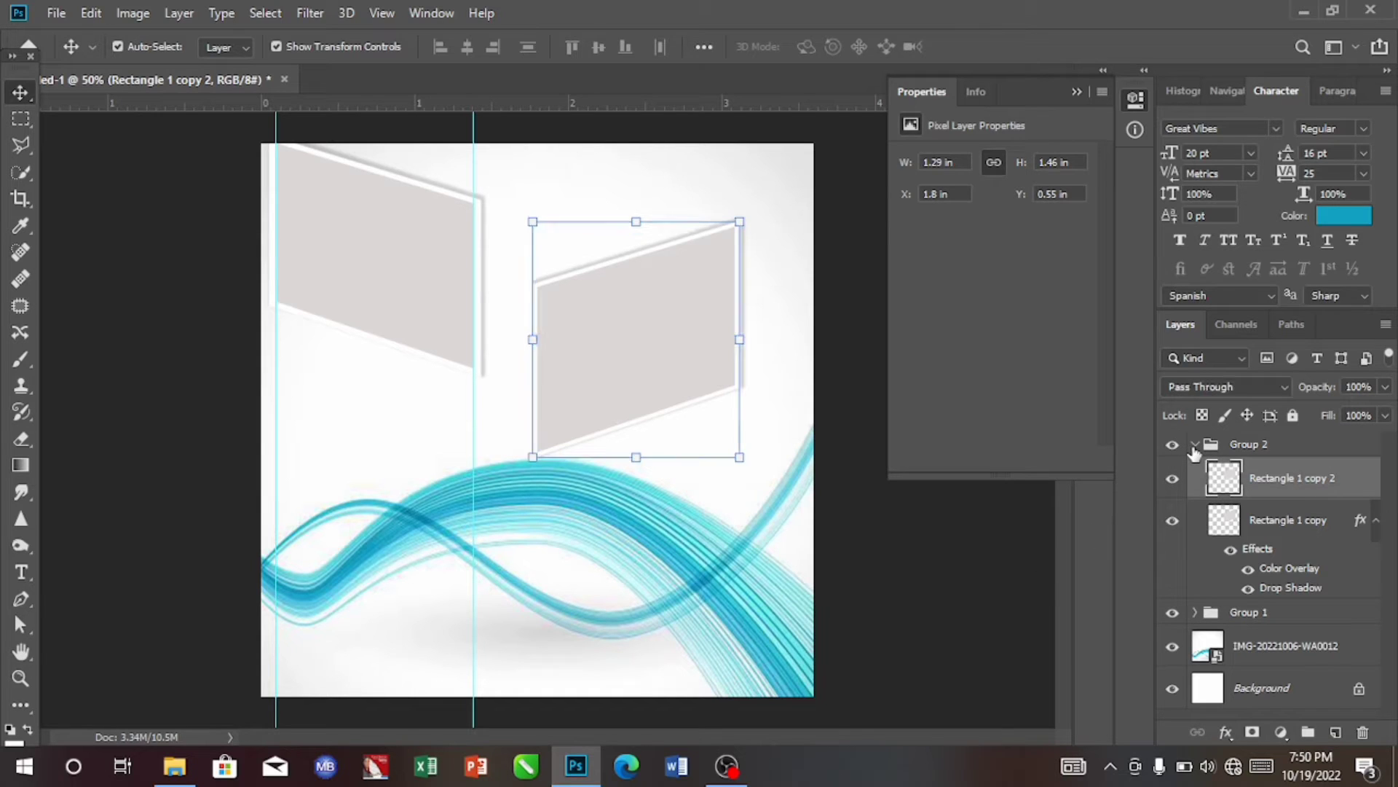
pyautogui.click(1194, 445)
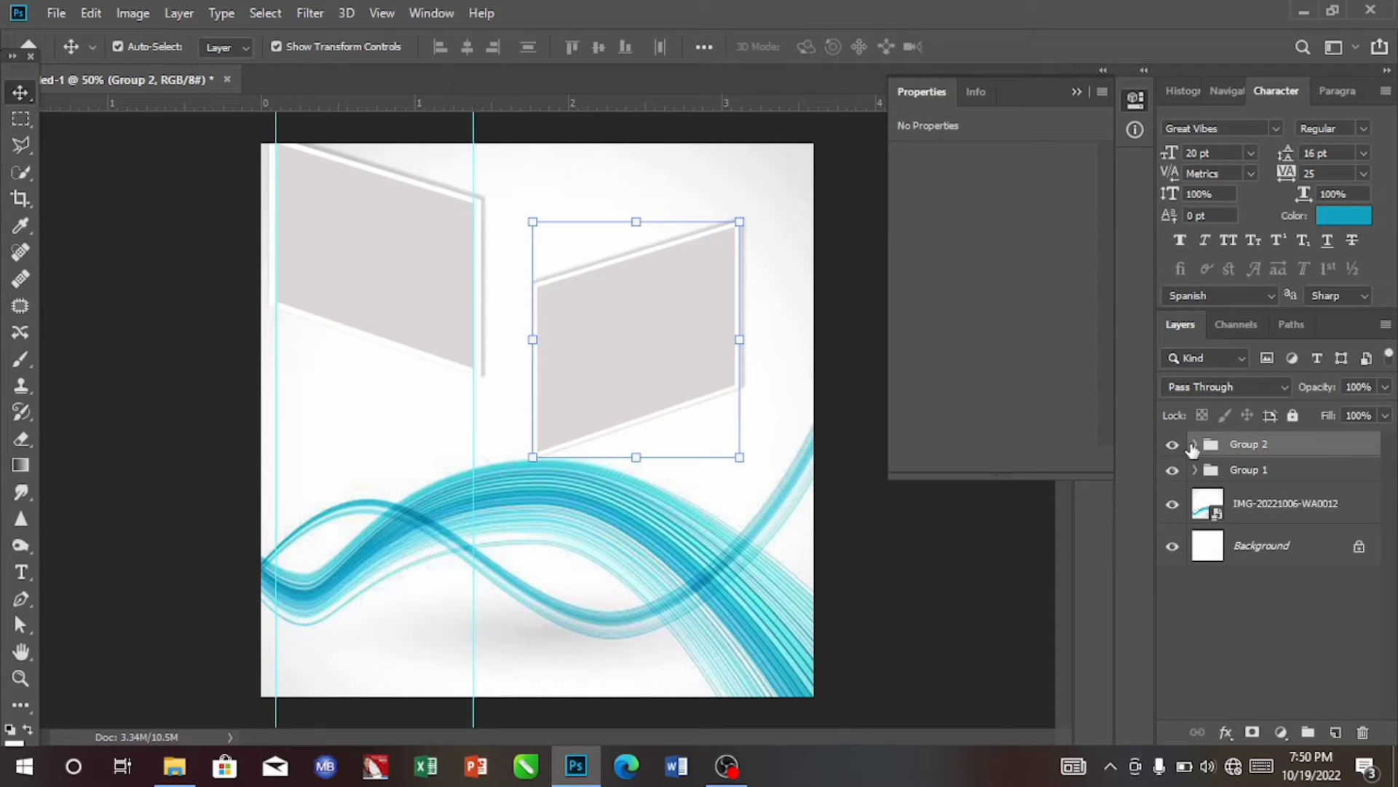
pyautogui.press('ctrl')
pyautogui.hotkey('ctrl', 't')
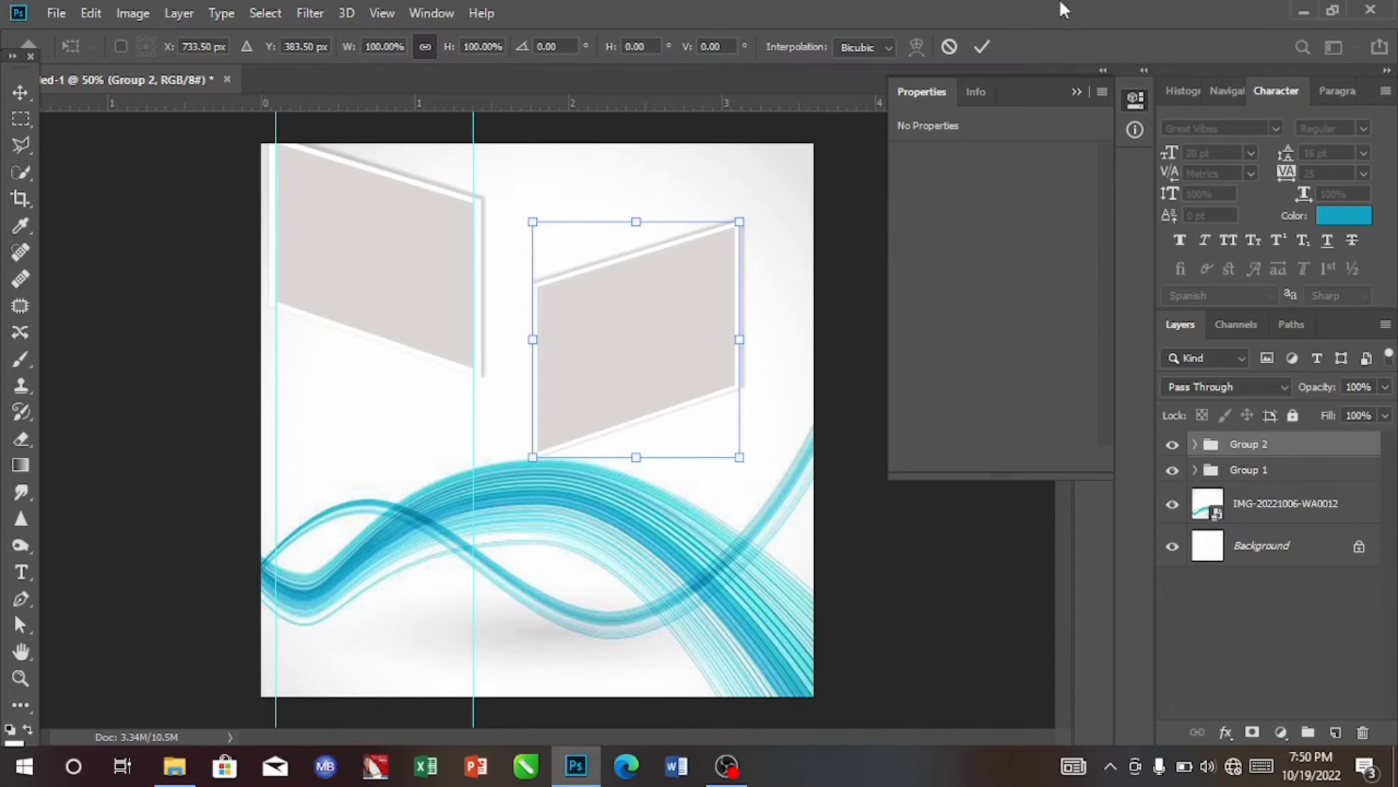
pyautogui.moveTo(667, 301)
pyautogui.mouseDown()
pyautogui.moveTo(665, 362)
pyautogui.moveTo(678, 265)
pyautogui.moveTo(730, 268)
pyautogui.moveTo(675, 290)
pyautogui.moveTo(682, 279)
pyautogui.mouseUp()
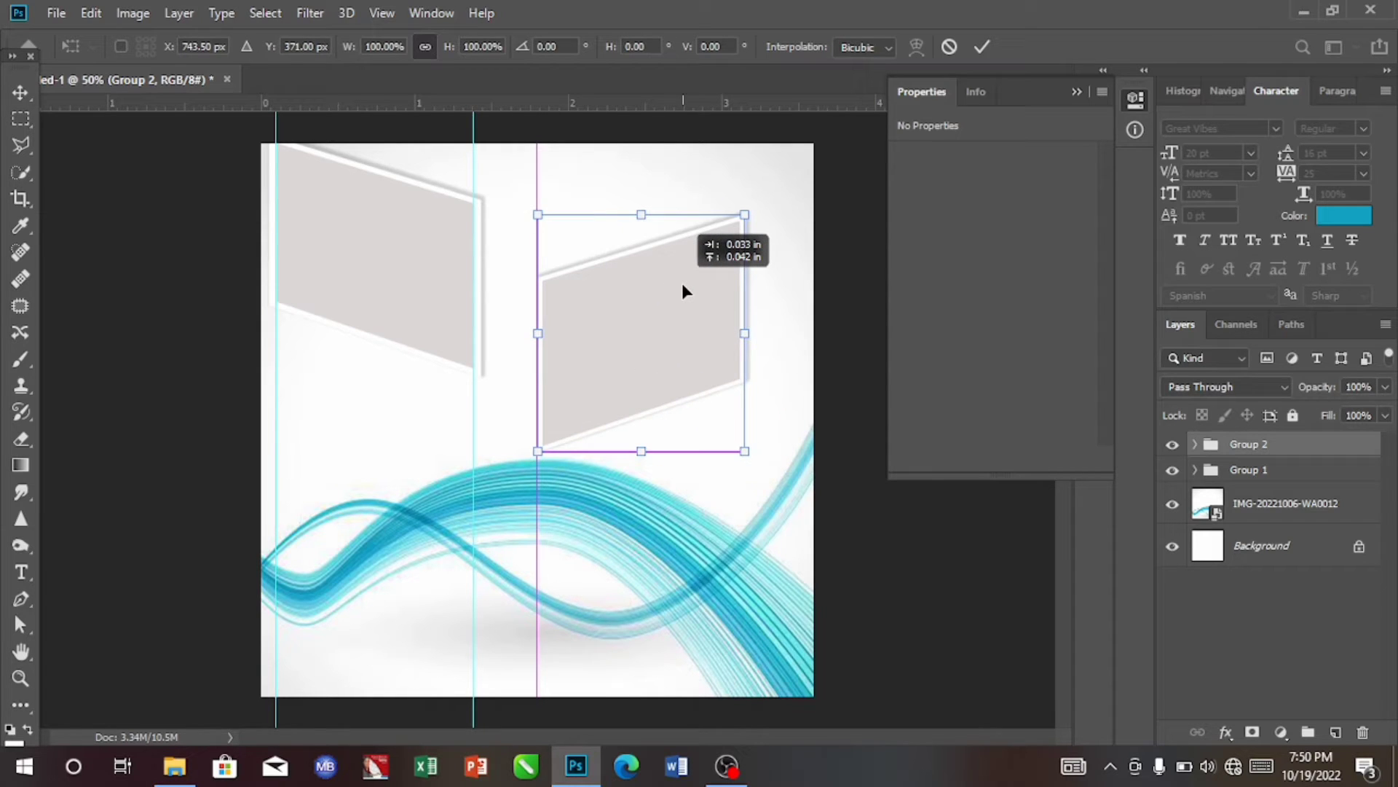
pyautogui.moveTo(682, 284); pyautogui.dragTo(683, 285)
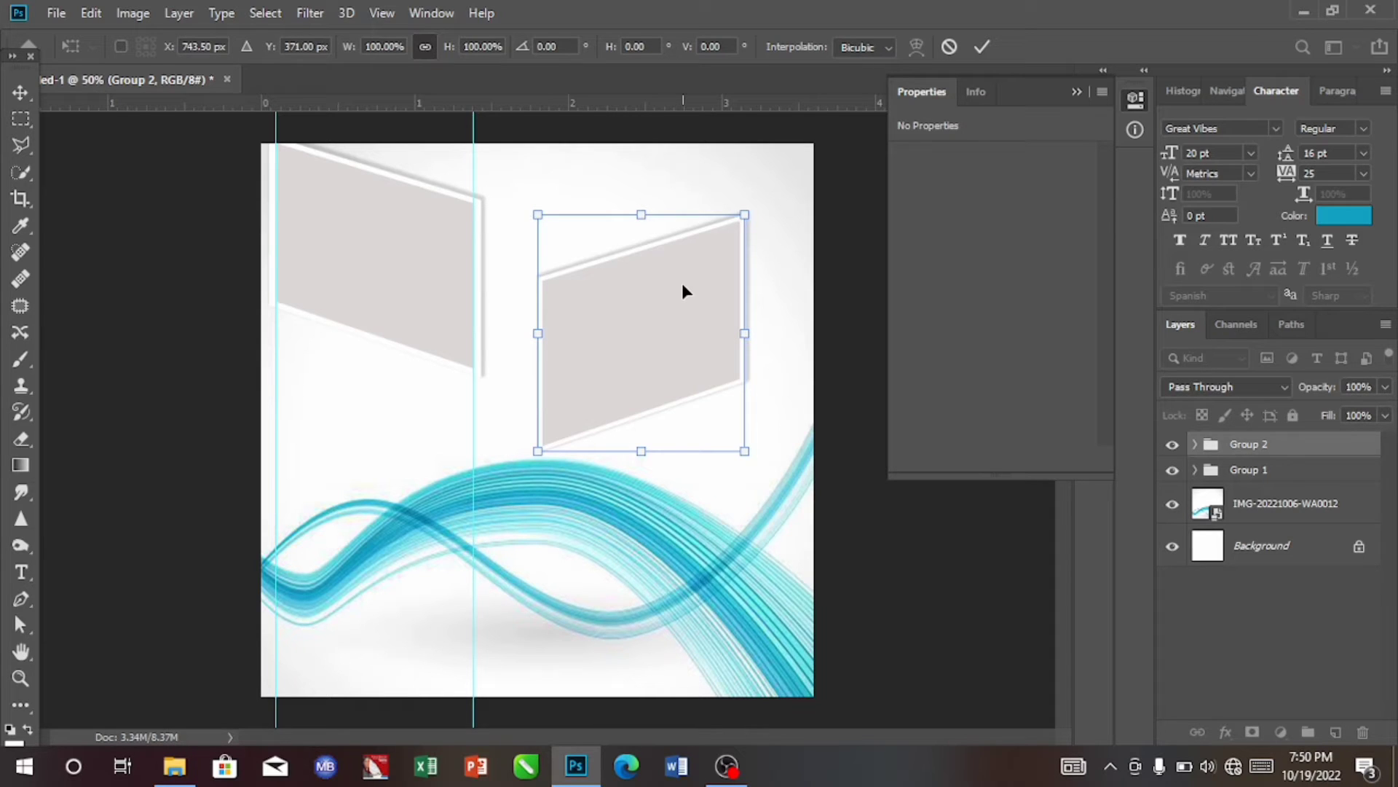
pyautogui.click(983, 47)
pyautogui.press('ctrl')
pyautogui.hotkey('ctrl', 'j')
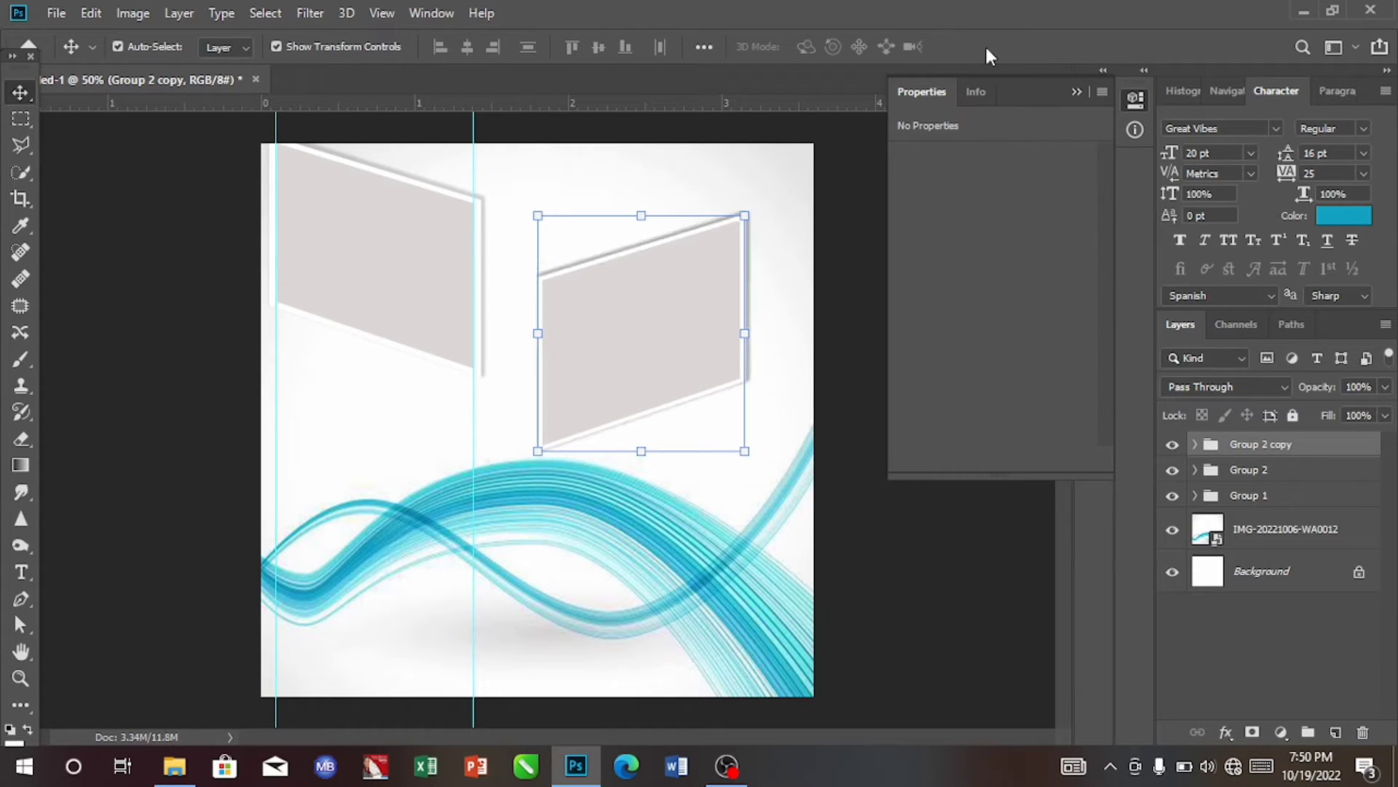
# - Duplicate Group 1 and place the copy in the lower-left corner of the canvas at X 207 px, Y 838 px
pyautogui.click(431, 269)
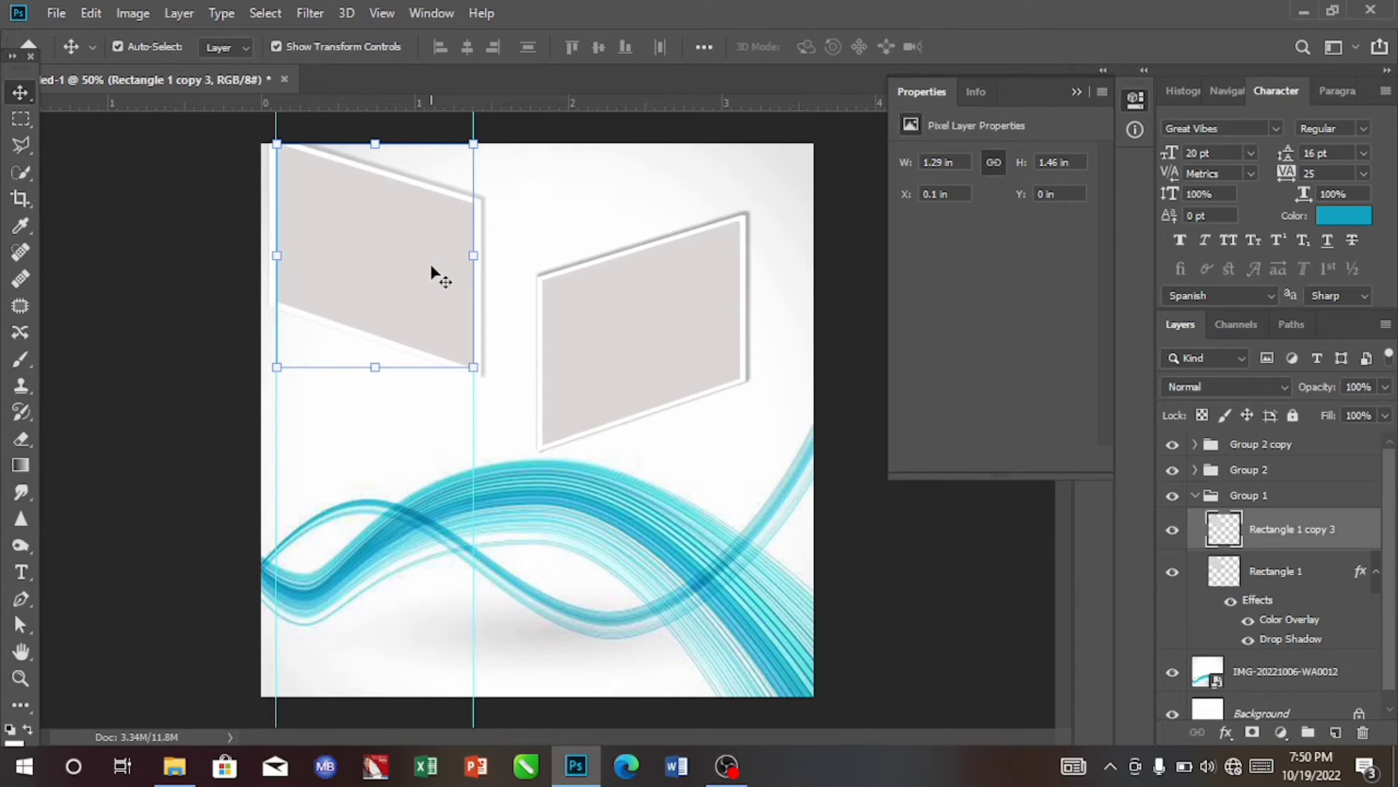
pyautogui.press('ctrl')
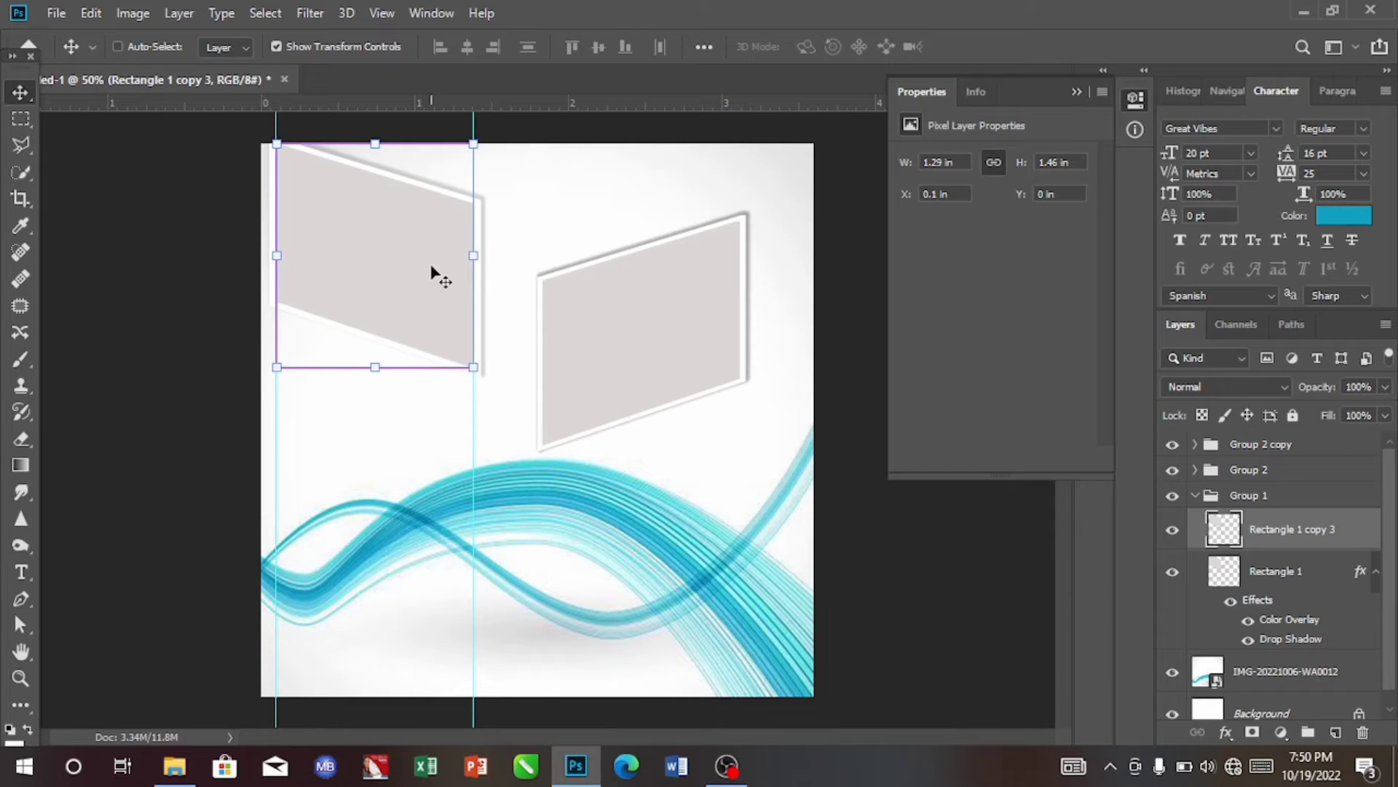
pyautogui.hotkey('ctrl', 'j')
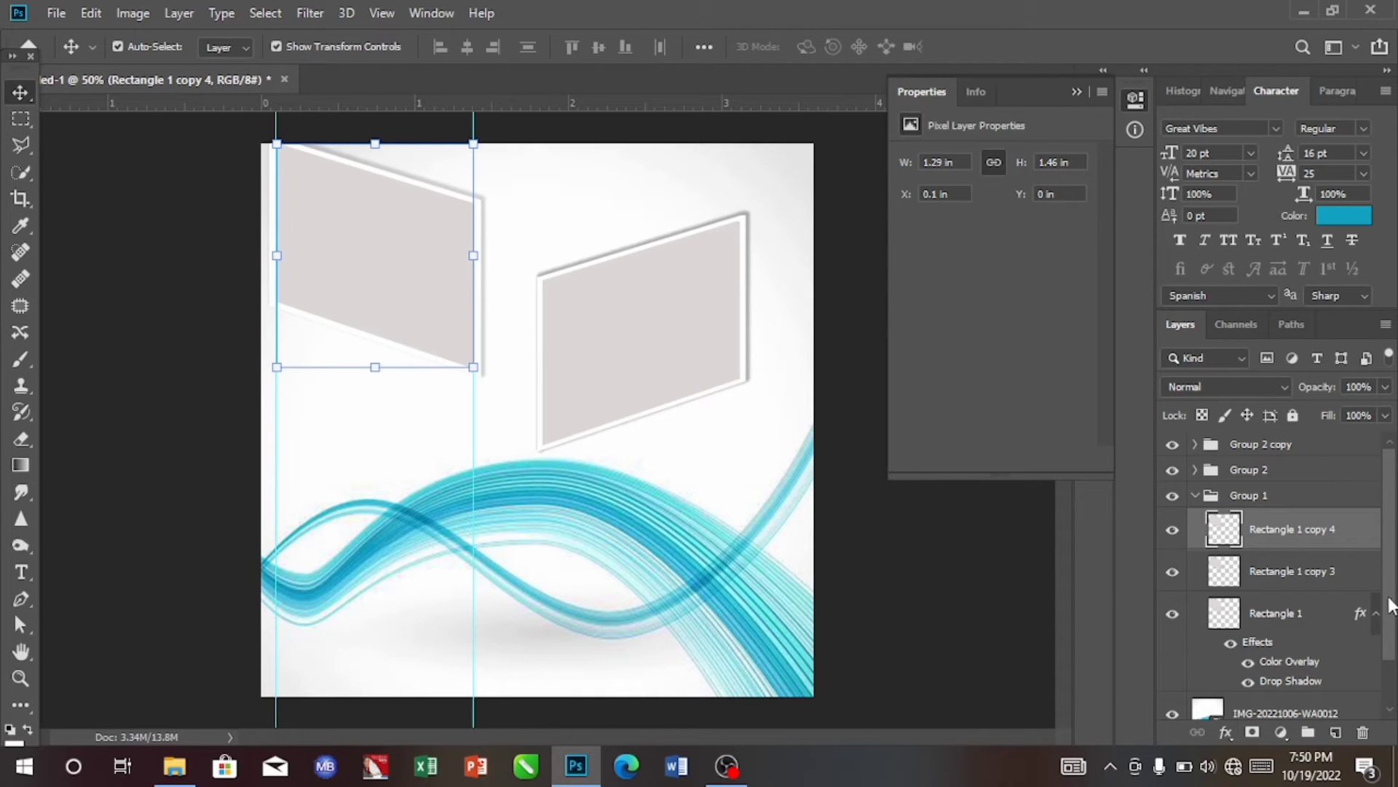
pyautogui.moveTo(1394, 613)
pyautogui.mouseDown()
pyautogui.moveTo(1396, 636)
pyautogui.moveTo(1397, 620)
pyautogui.mouseUp()
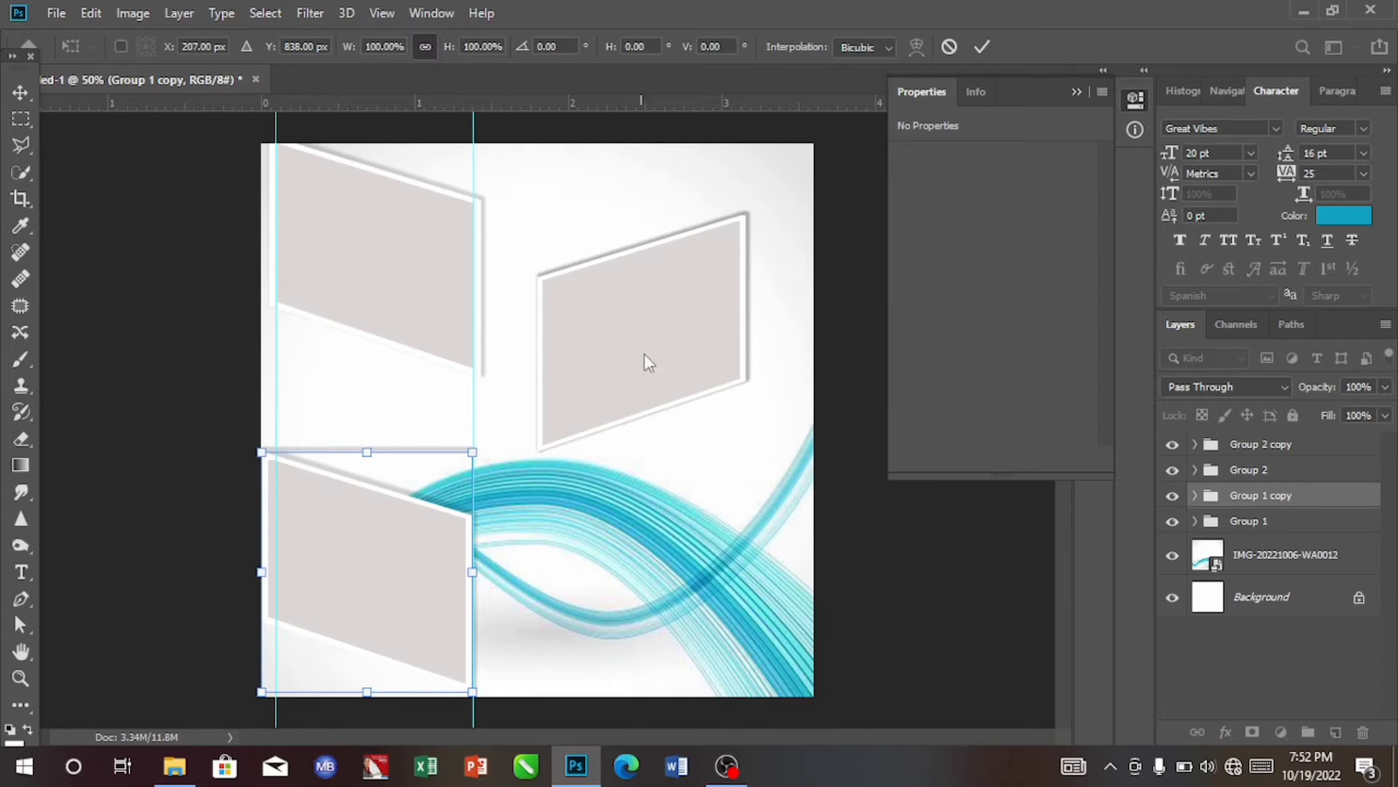
pyautogui.press('Return')
# - Move the Group 2 copy panel into the left column between the two other panels, at X 219.5 px, Y 540 px
pyautogui.click(654, 338)
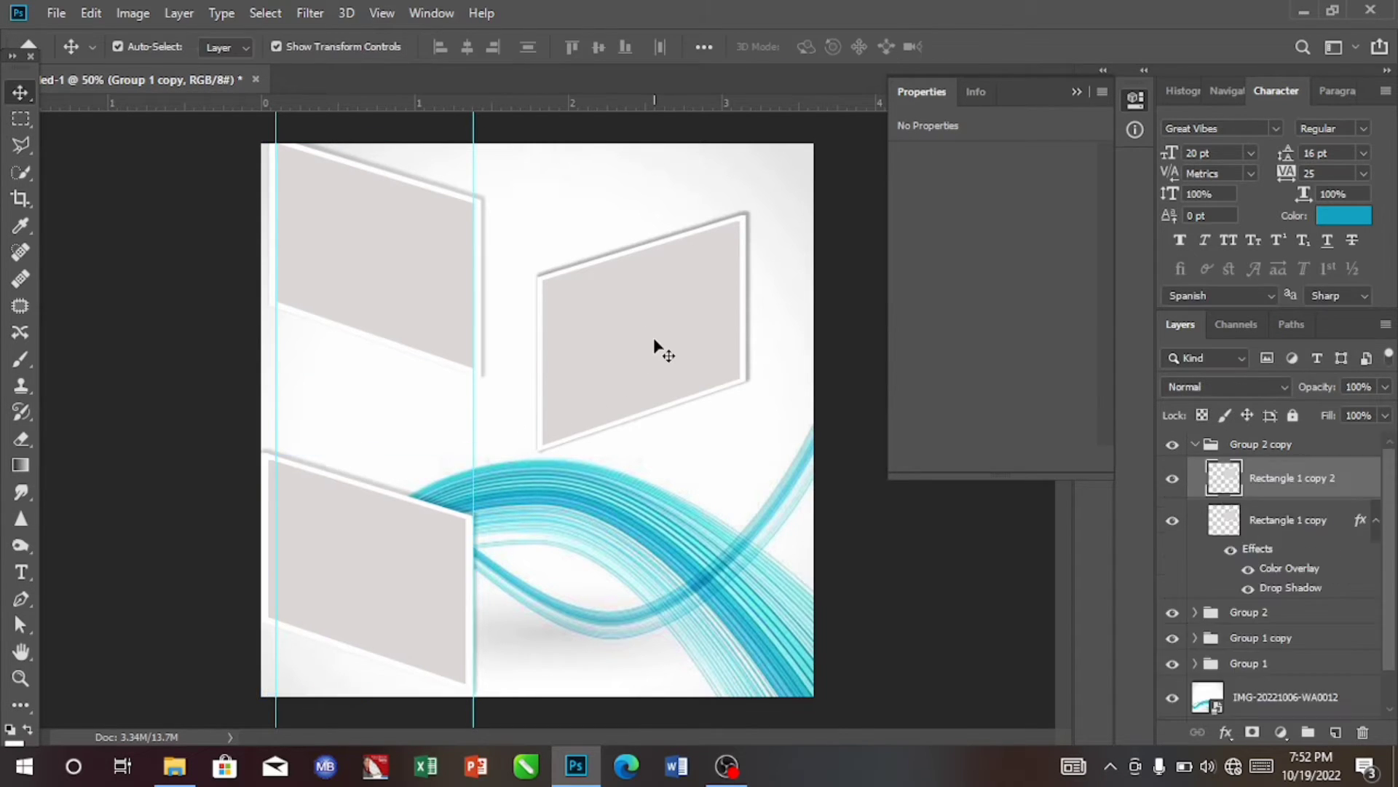
pyautogui.click(1200, 450)
pyautogui.click(1196, 444)
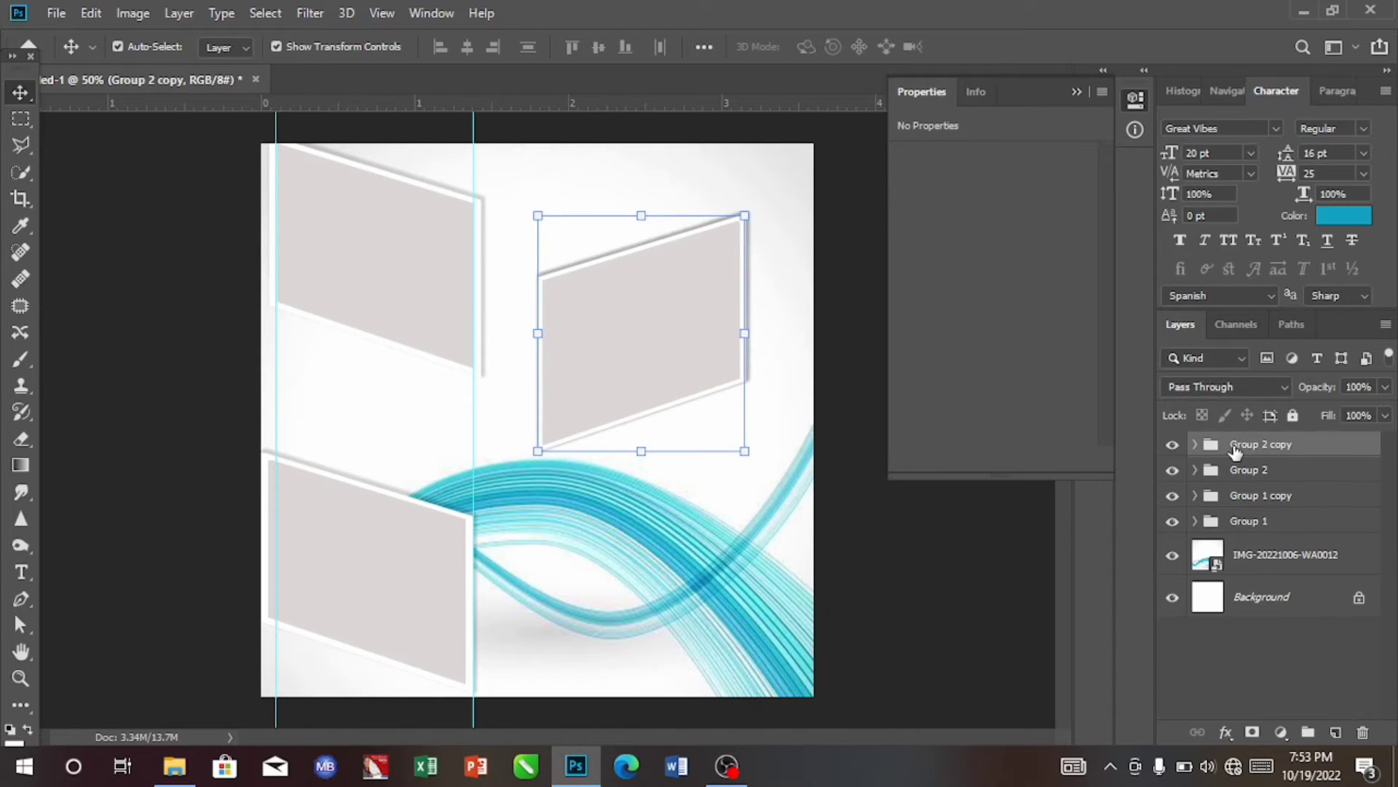
pyautogui.press('ctrl')
pyautogui.hotkey('ctrl', 't')
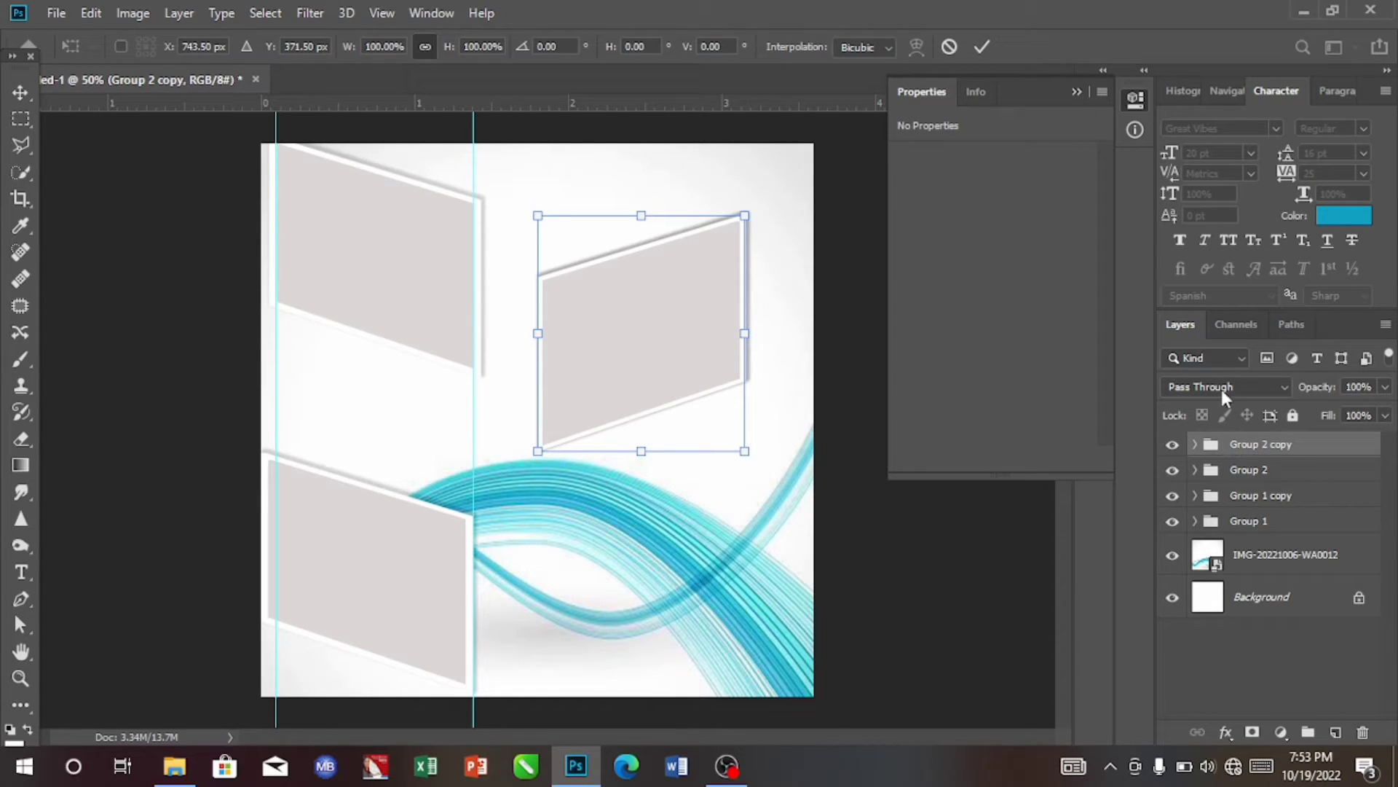
pyautogui.moveTo(696, 347); pyautogui.dragTo(429, 428)
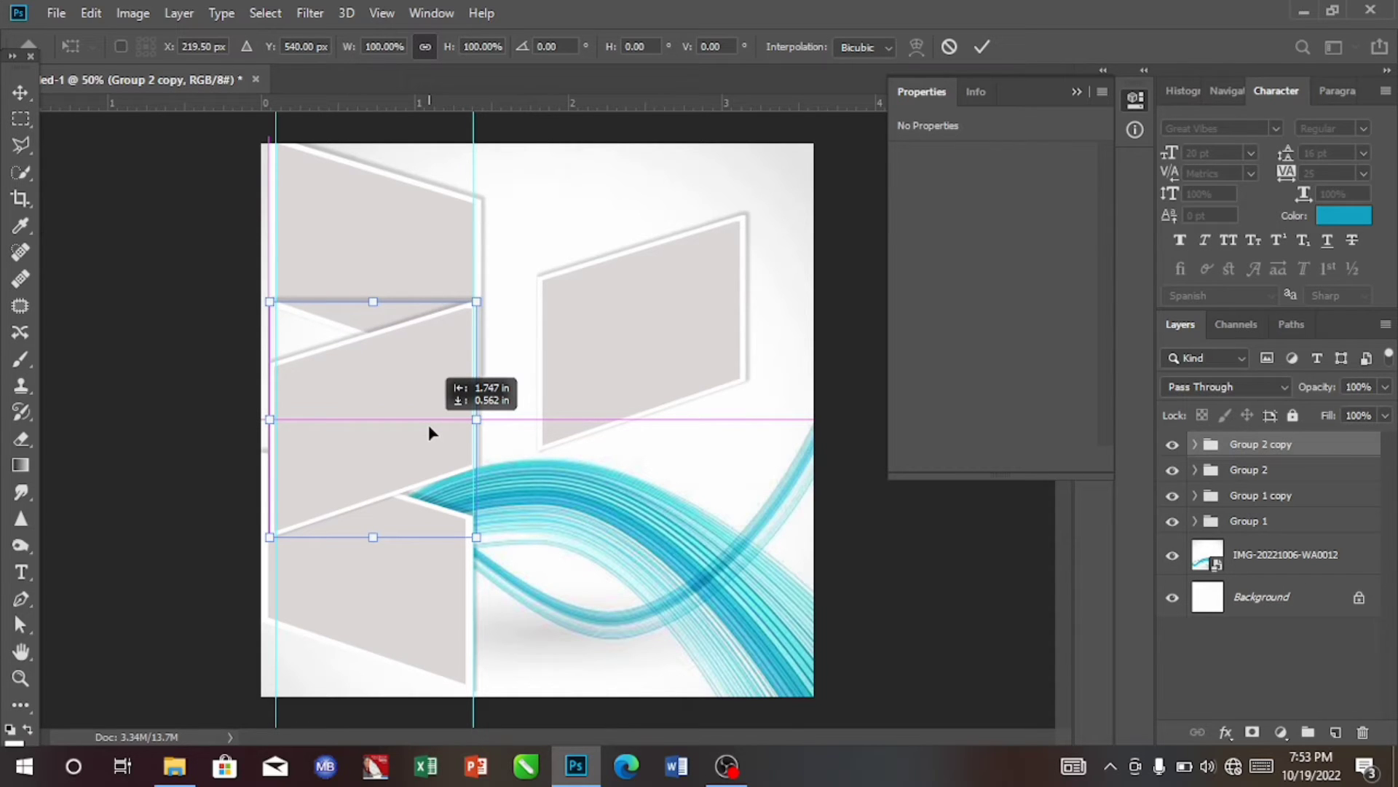
pyautogui.moveTo(428, 433); pyautogui.dragTo(429, 432)
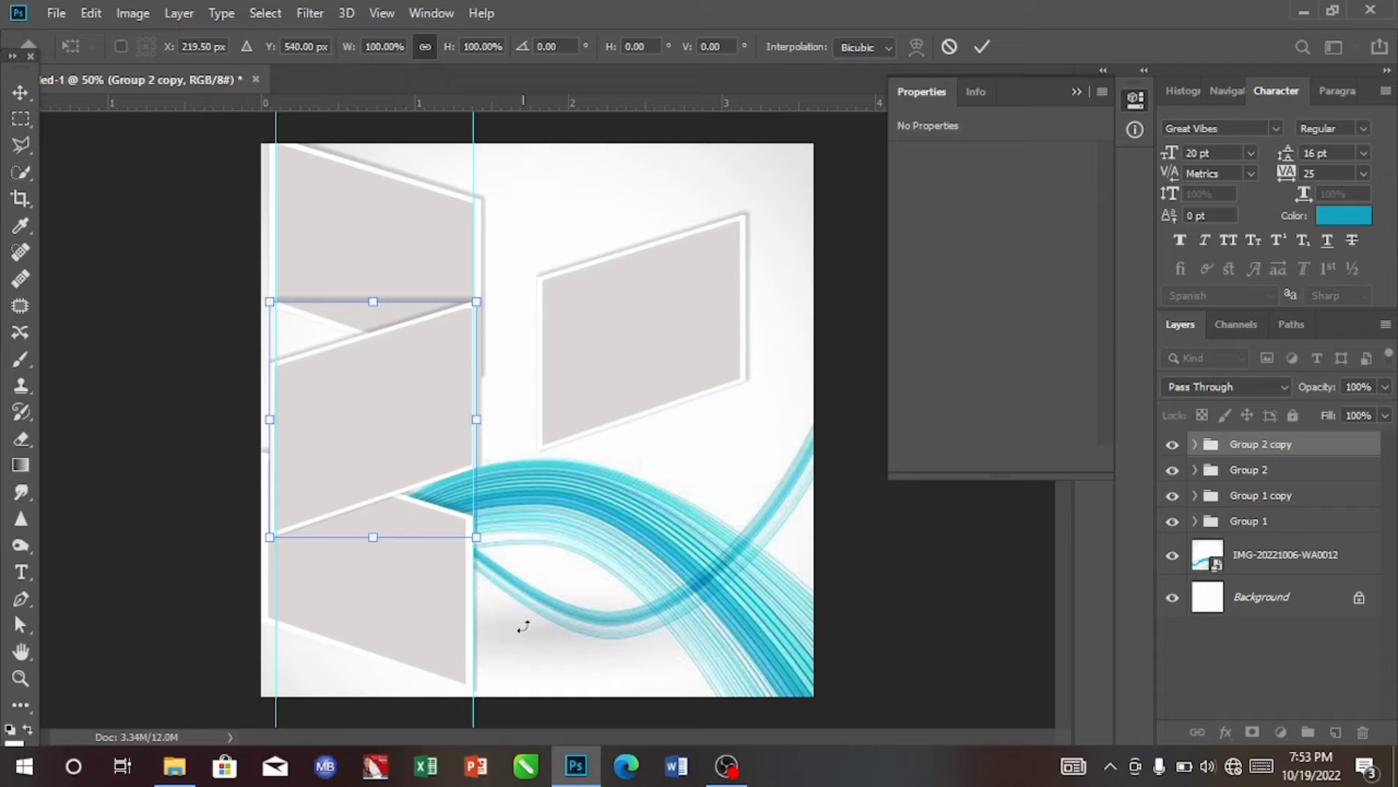
pyautogui.press('Return')
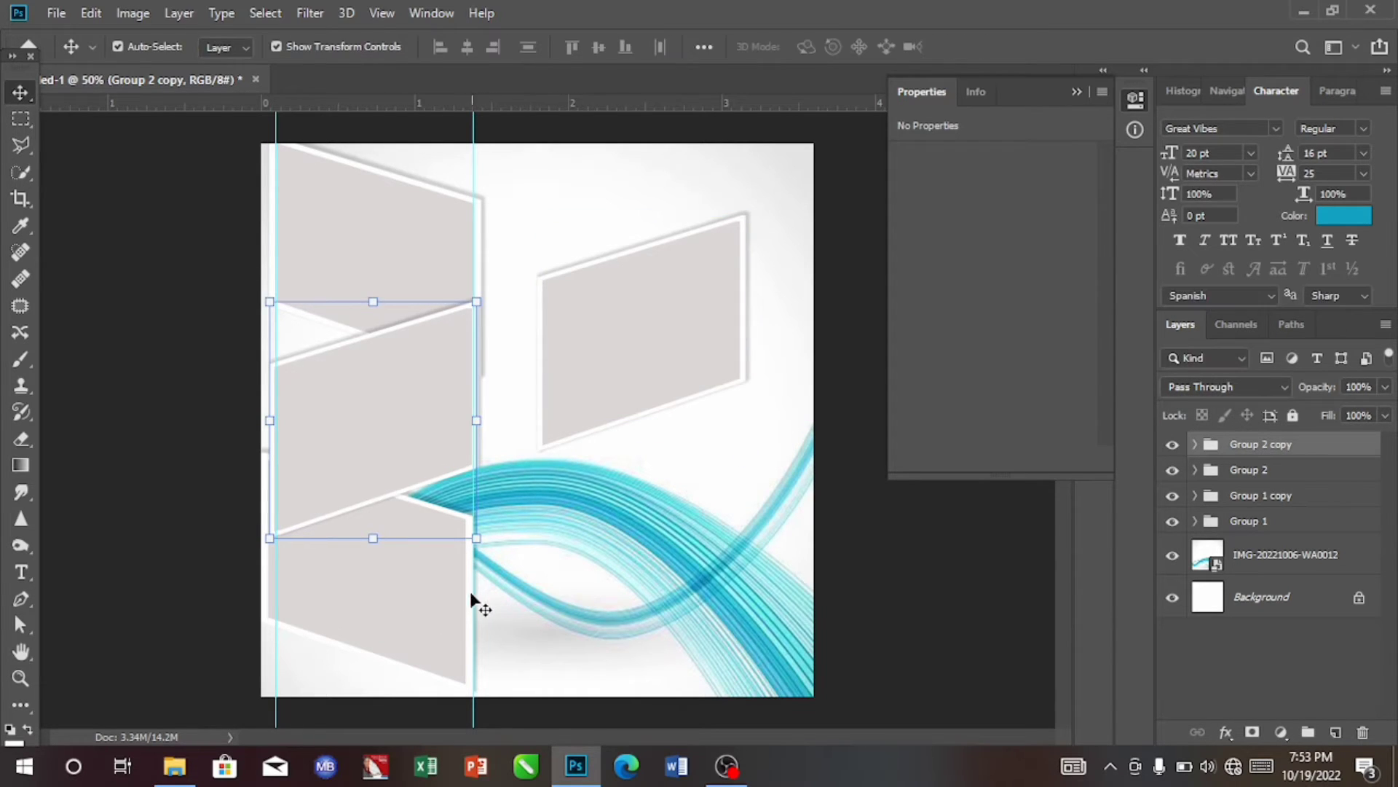
# - Apply the transform of the Group 1 copy panel at the top of the left column, at X 221 px, Y 170 px
pyautogui.click(372, 615)
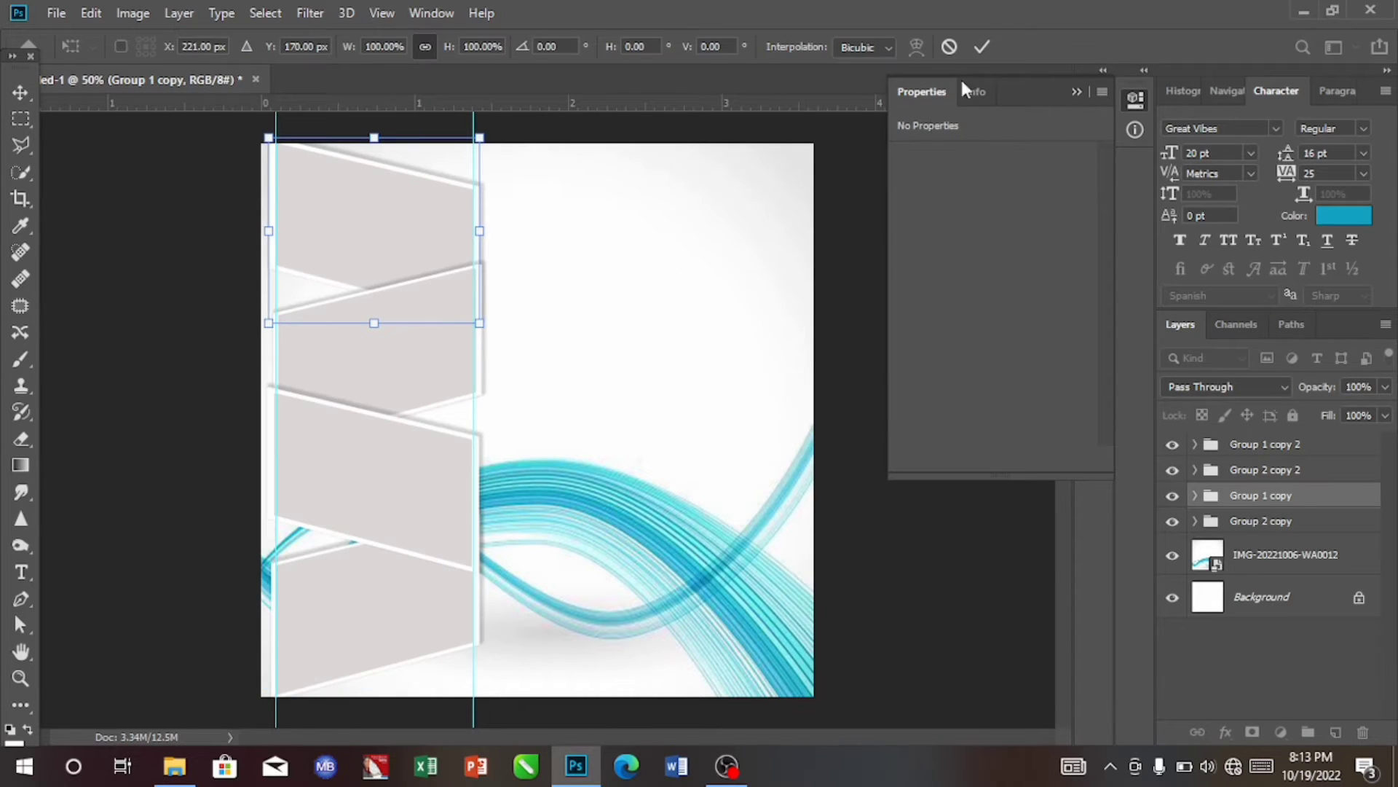
pyautogui.click(981, 48)
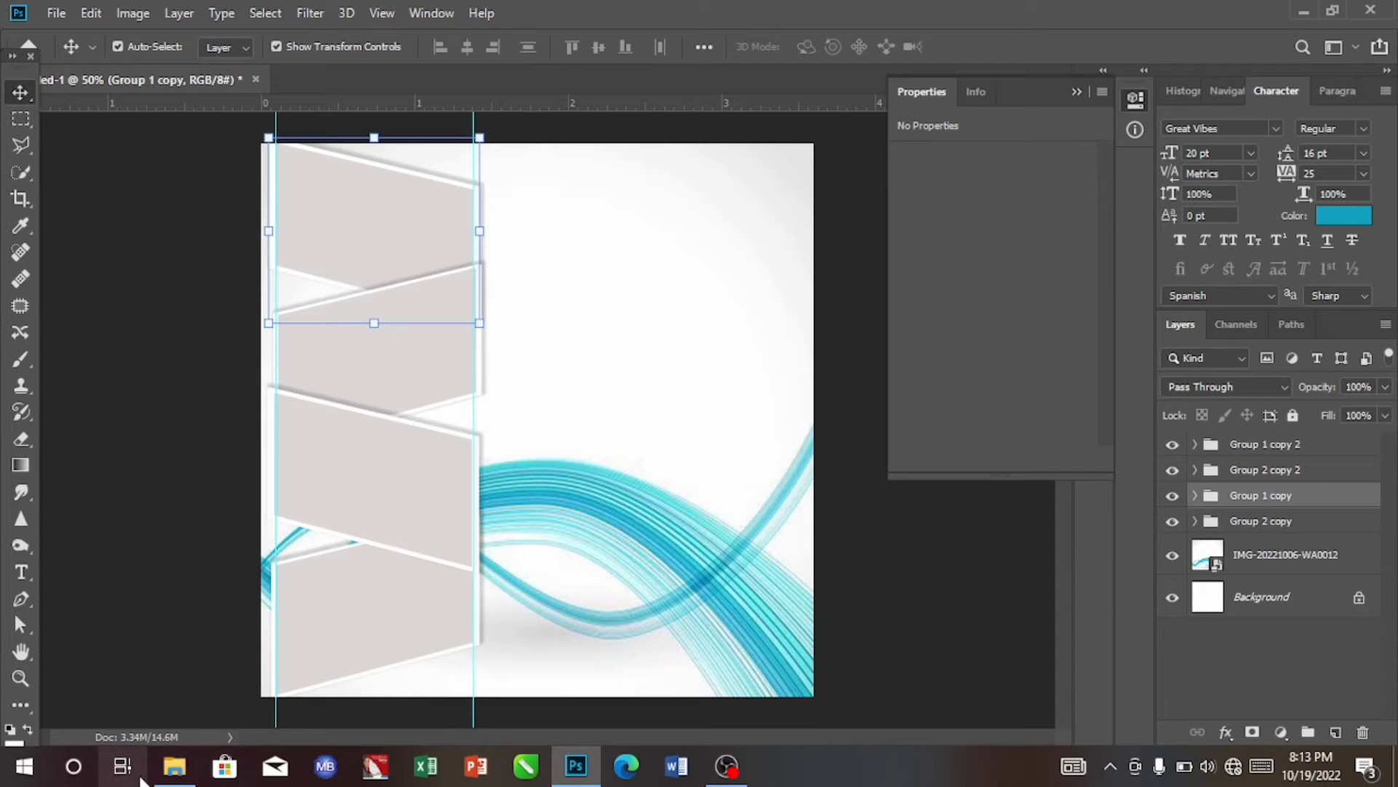
# - Place the photo IMG-20221018-WA0006 from the Documents folder above Rectangle 1 copy 3, scaled to 22.36% at X 219 px, Y 369.84 px
pyautogui.moveTo(173, 774)
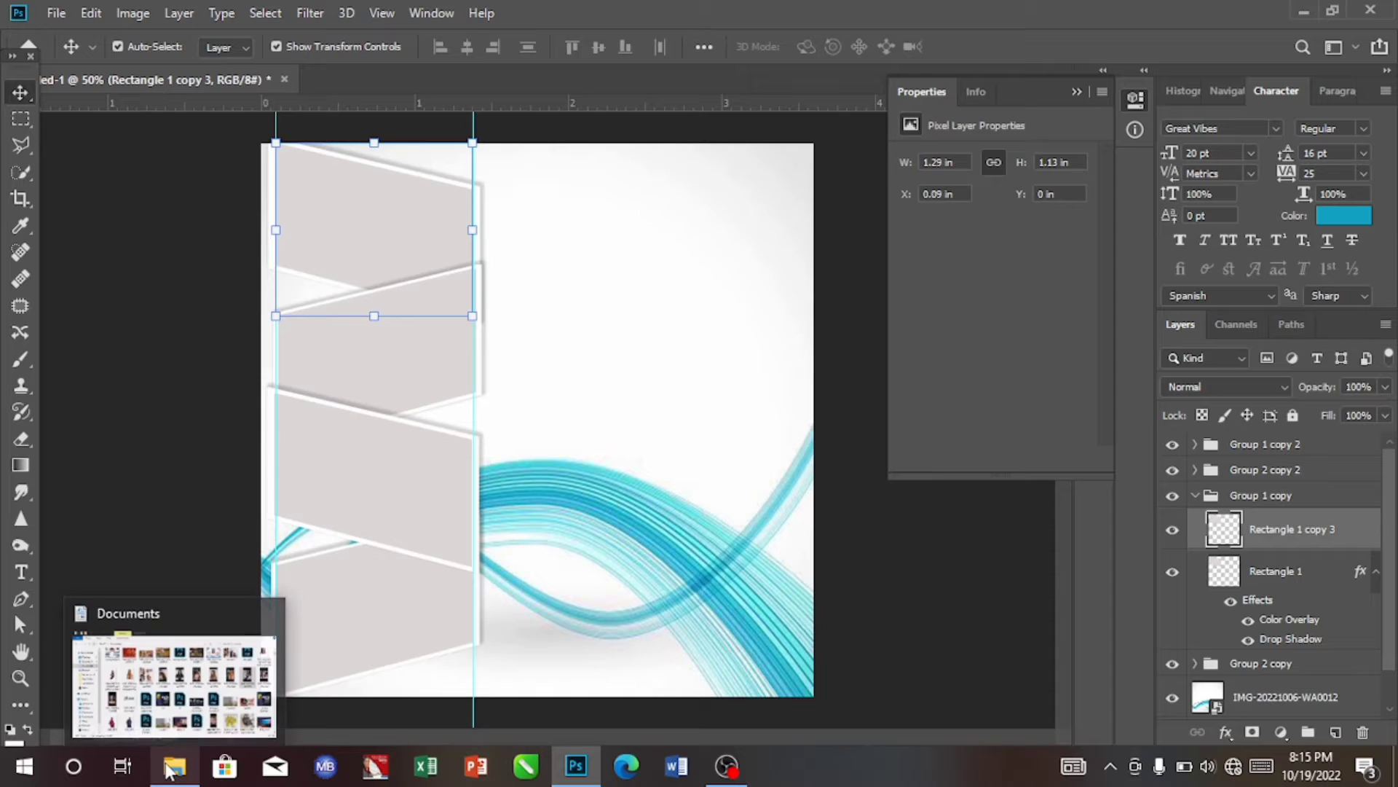
pyautogui.click(169, 771)
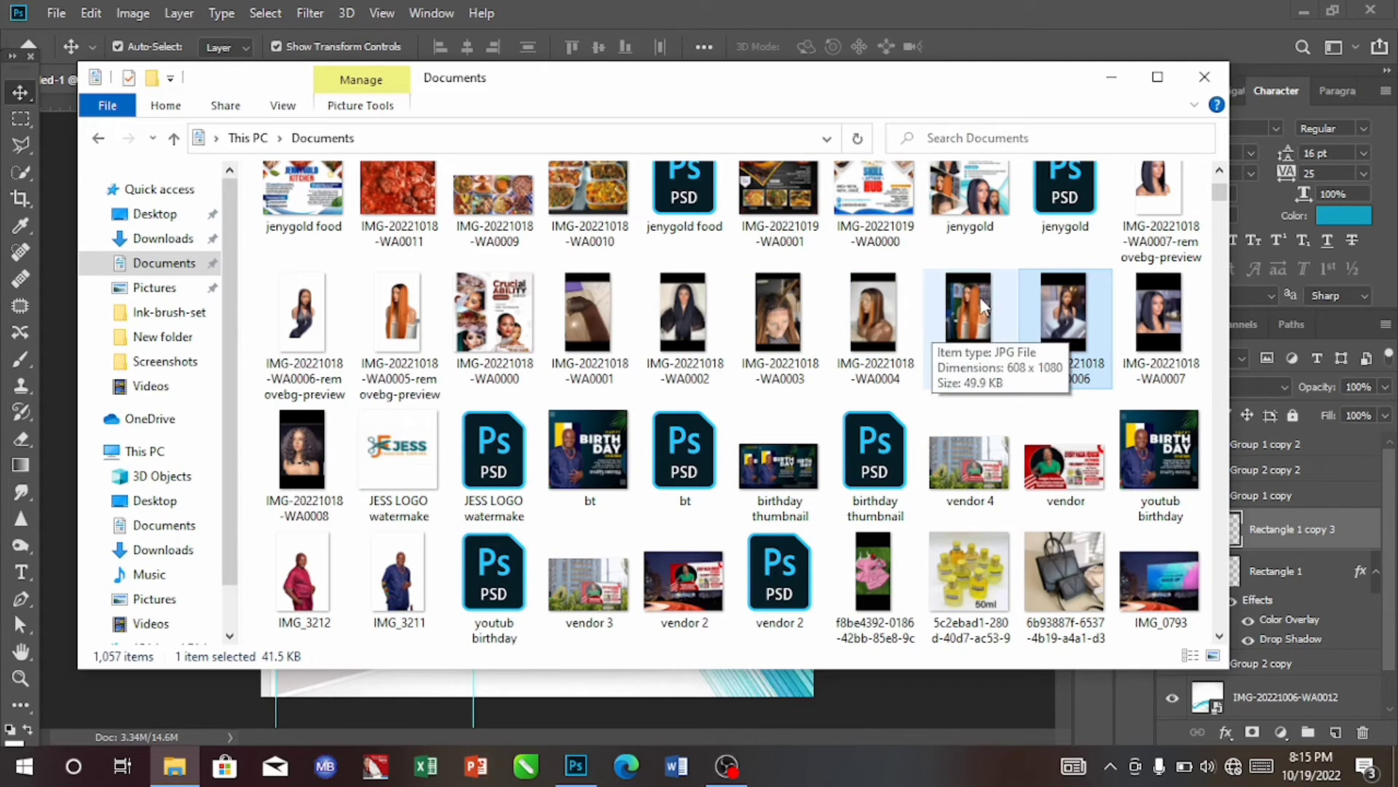
pyautogui.moveTo(1069, 303); pyautogui.dragTo(605, 470)
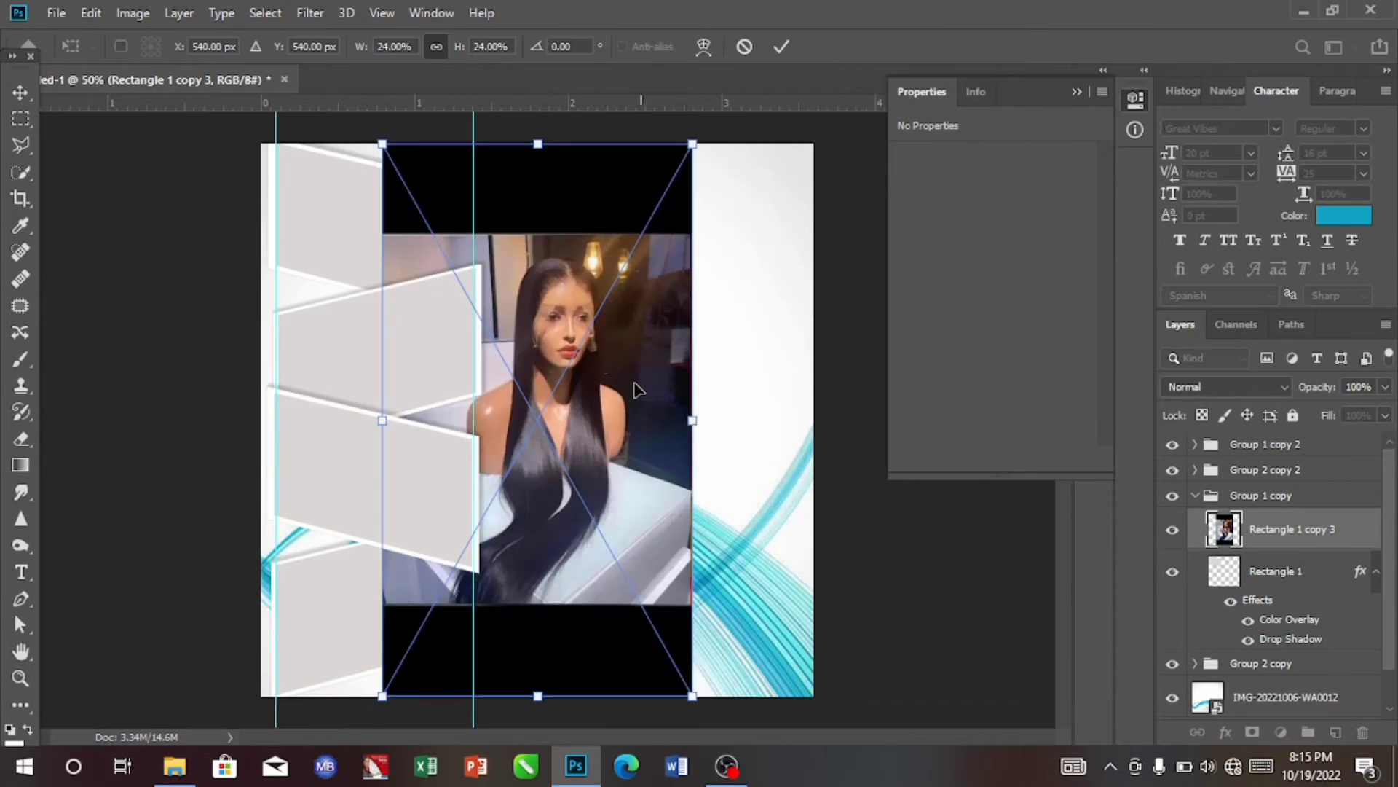
pyautogui.moveTo(609, 364); pyautogui.dragTo(440, 358)
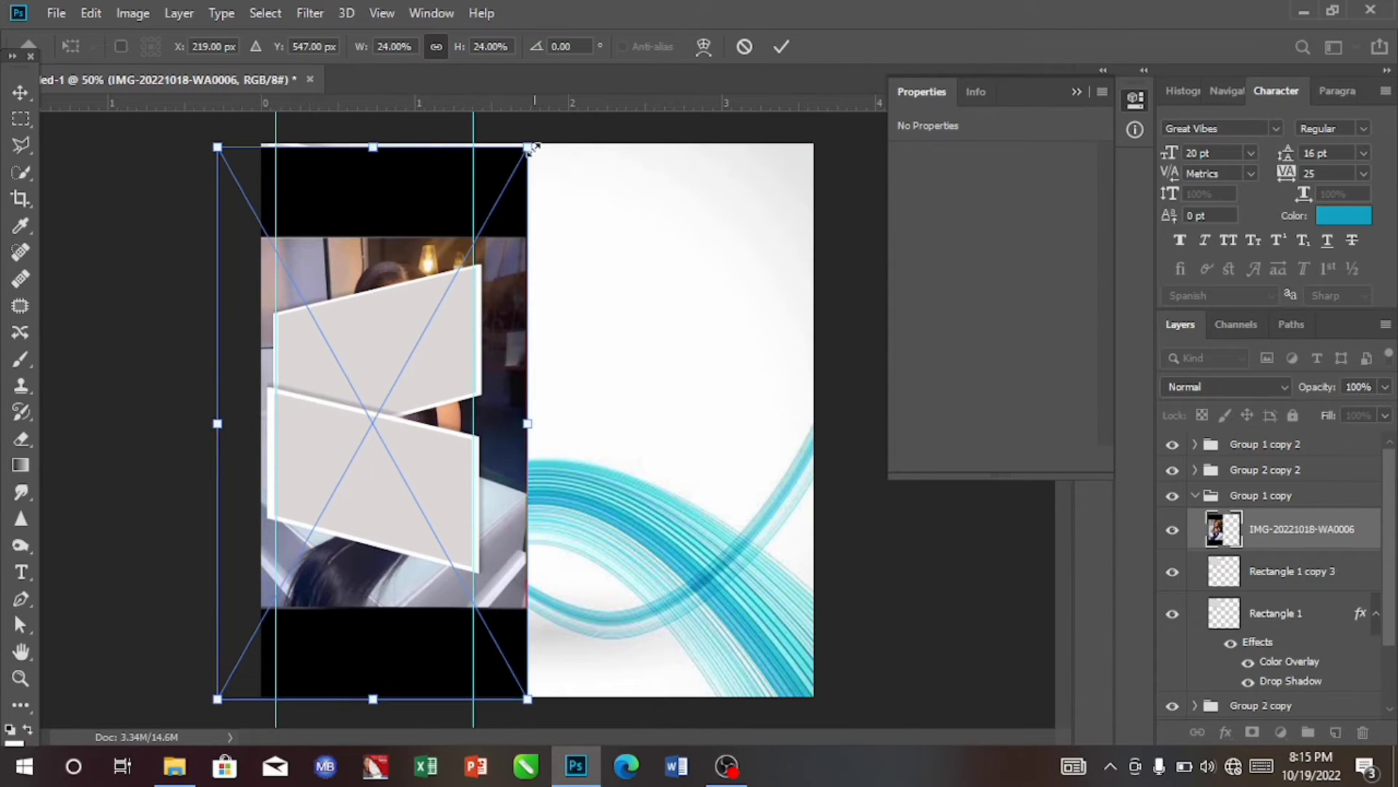
pyautogui.moveTo(532, 146); pyautogui.dragTo(507, 184)
pyautogui.moveTo(376, 261); pyautogui.dragTo(404, 177)
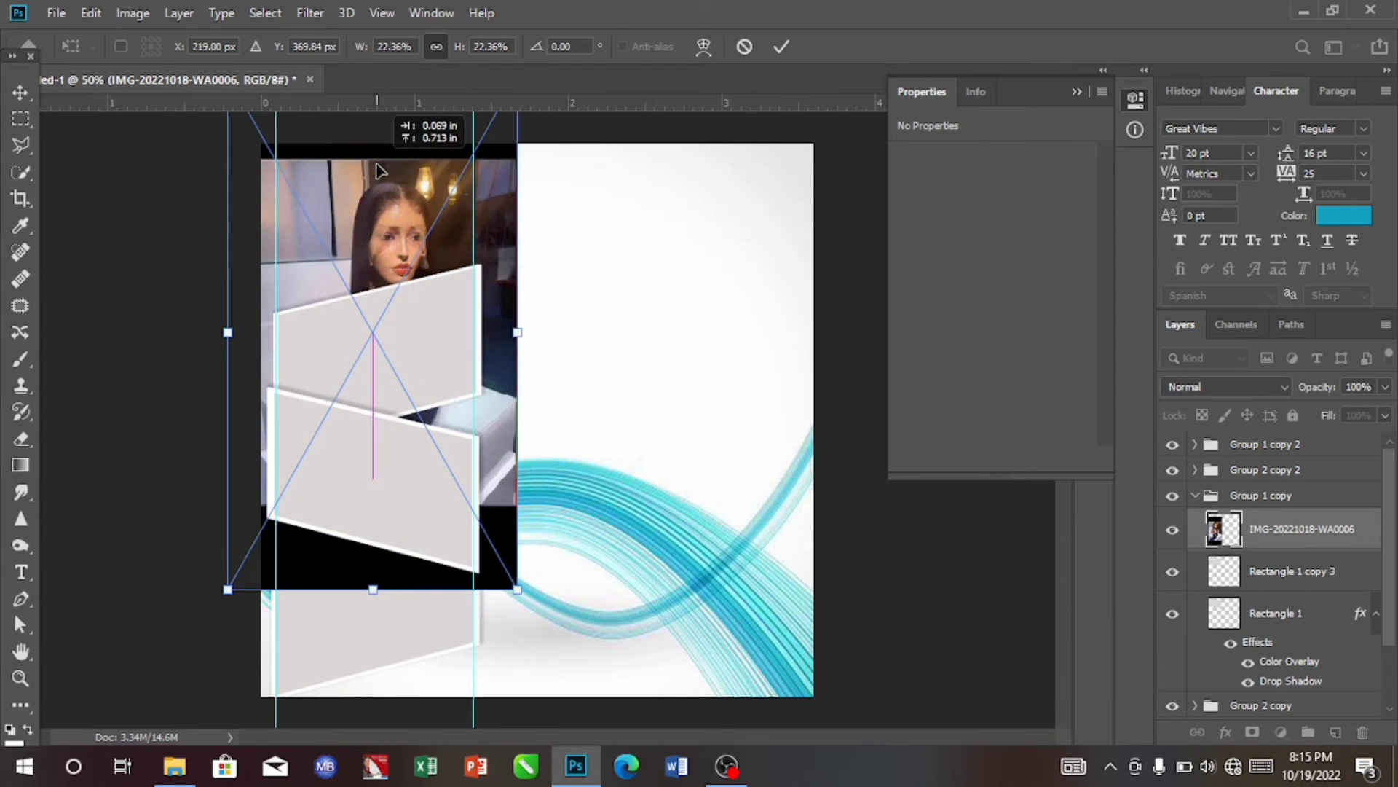
pyautogui.moveTo(378, 172); pyautogui.dragTo(378, 172)
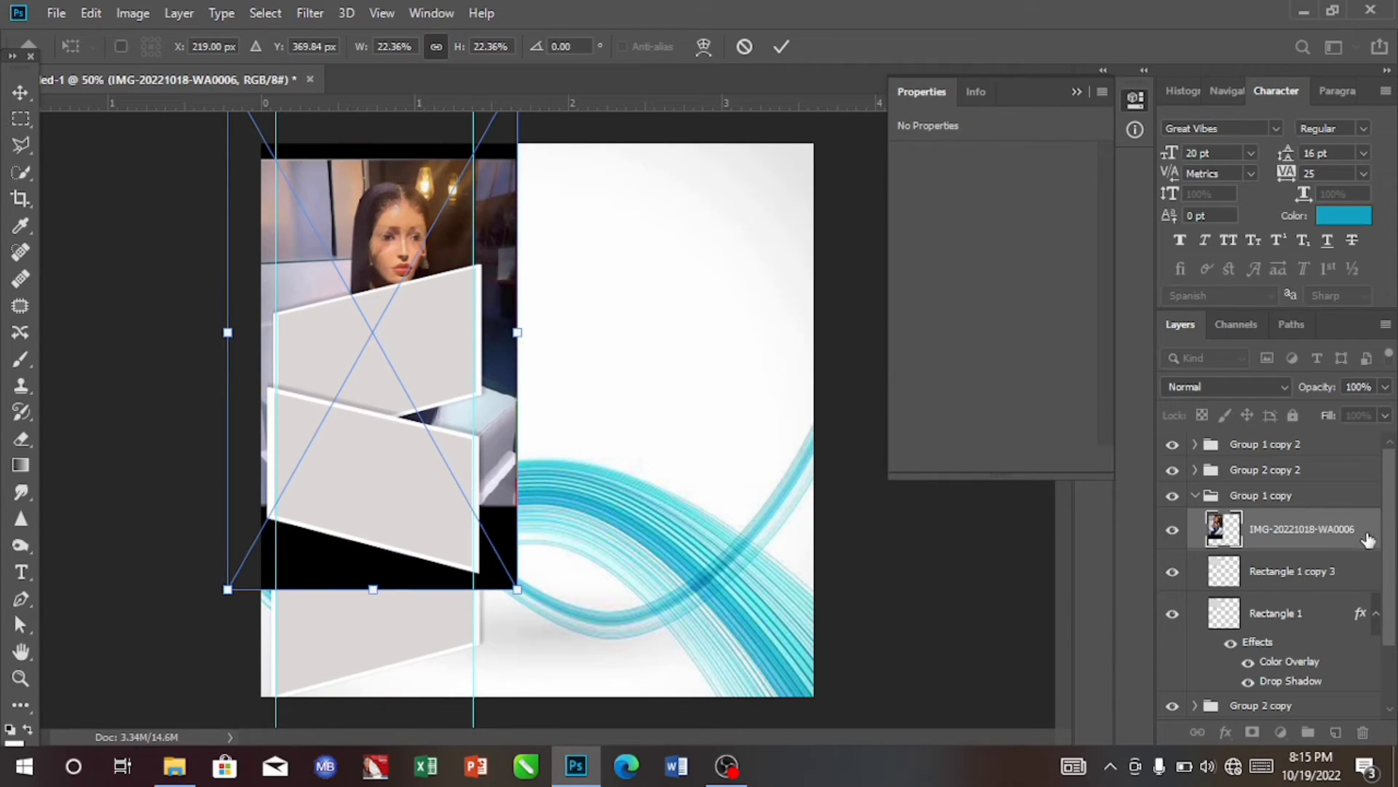
pyautogui.press('Return')
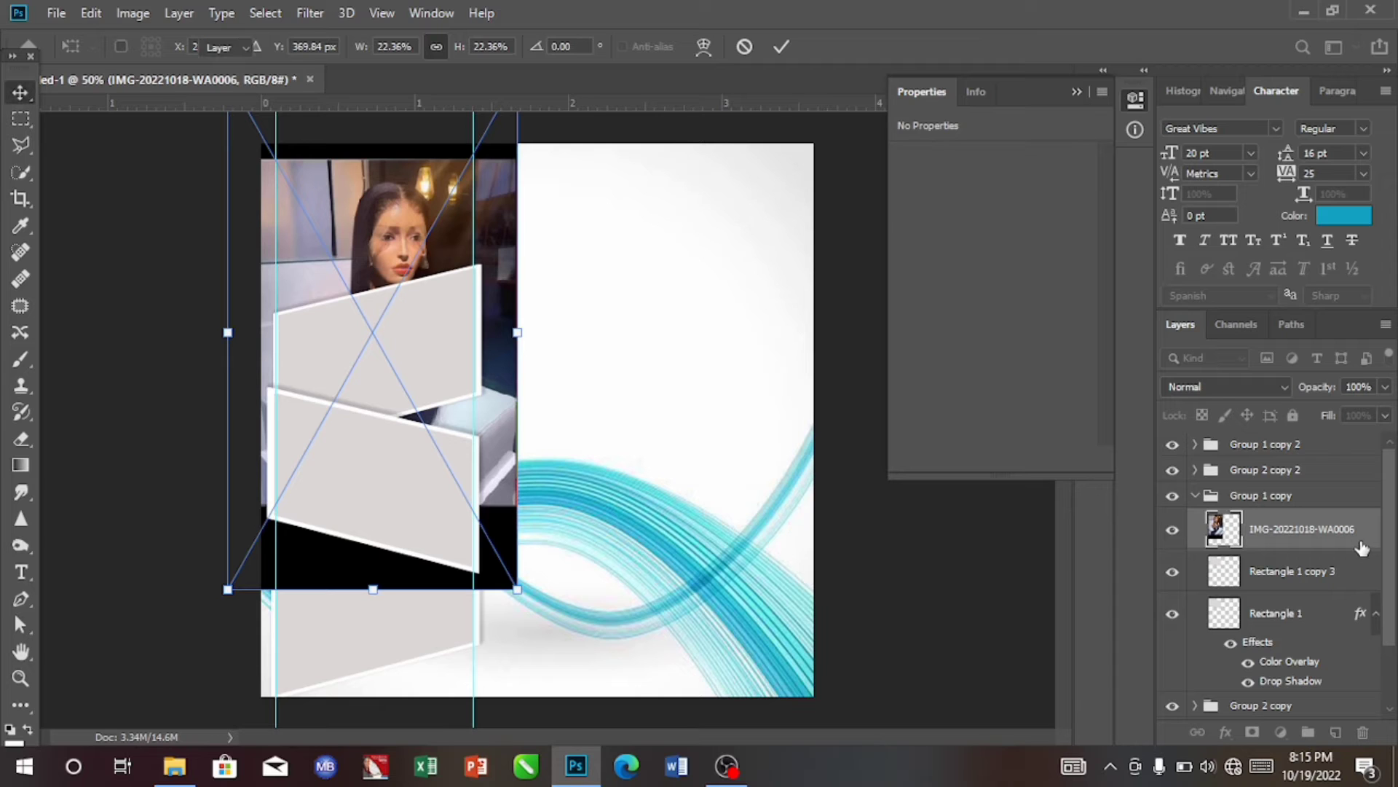
# - Clip the WA0006 photo to Rectangle 1 copy 3 and fit it in the top panel at about 21.2%, X 145.5 px, Y 321.5 px
pyautogui.rightClick(1362, 548)
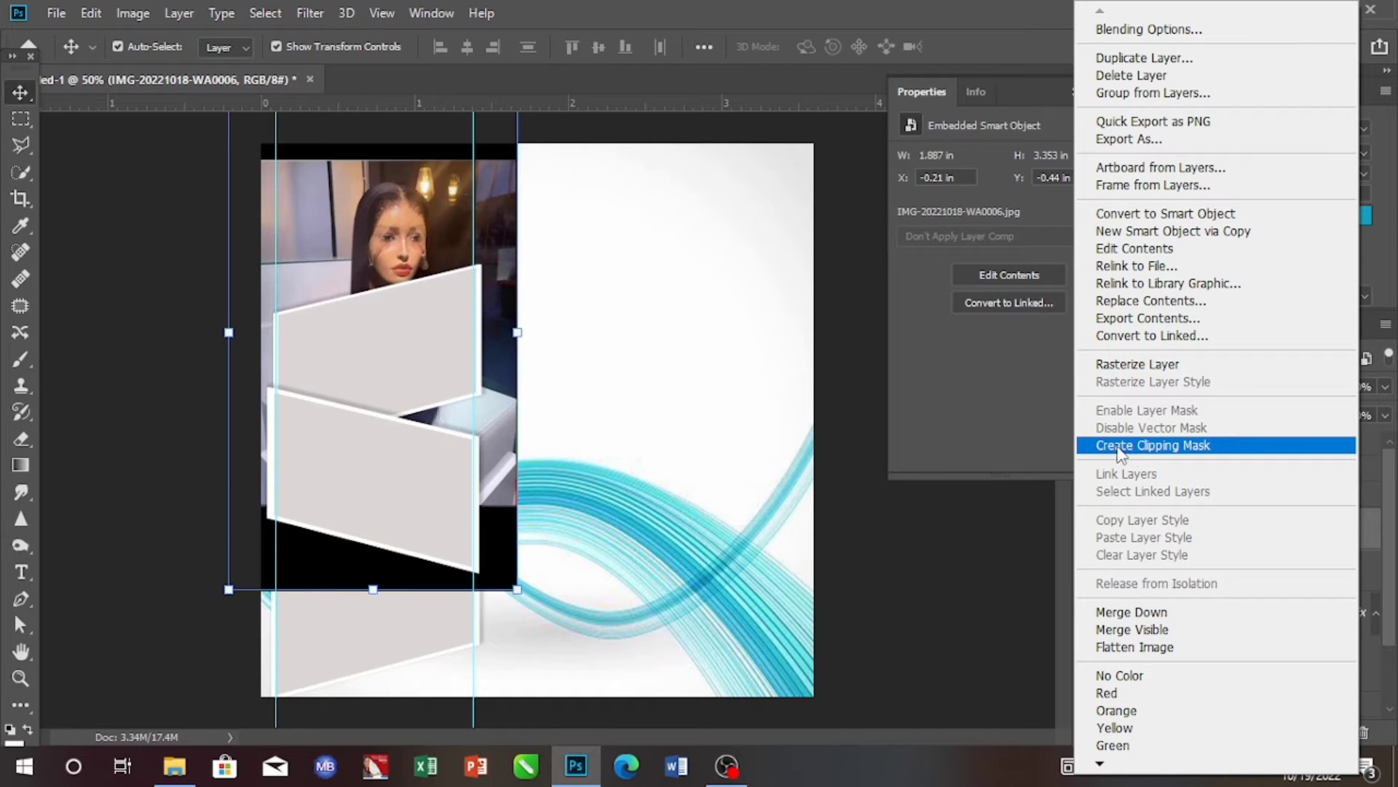
pyautogui.click(1217, 445)
pyautogui.moveTo(417, 222); pyautogui.dragTo(383, 286)
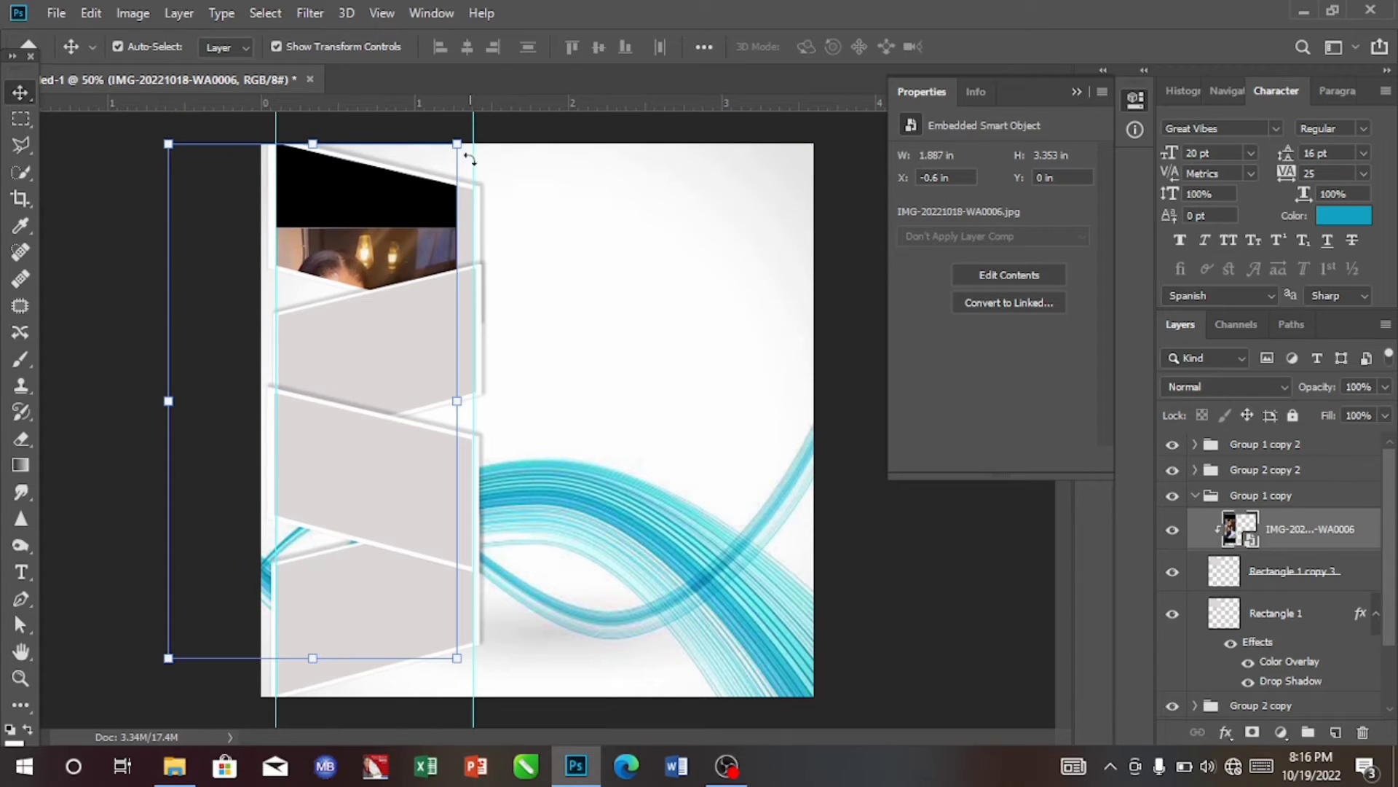
pyautogui.moveTo(457, 143); pyautogui.dragTo(441, 170)
pyautogui.moveTo(373, 252); pyautogui.dragTo(373, 198)
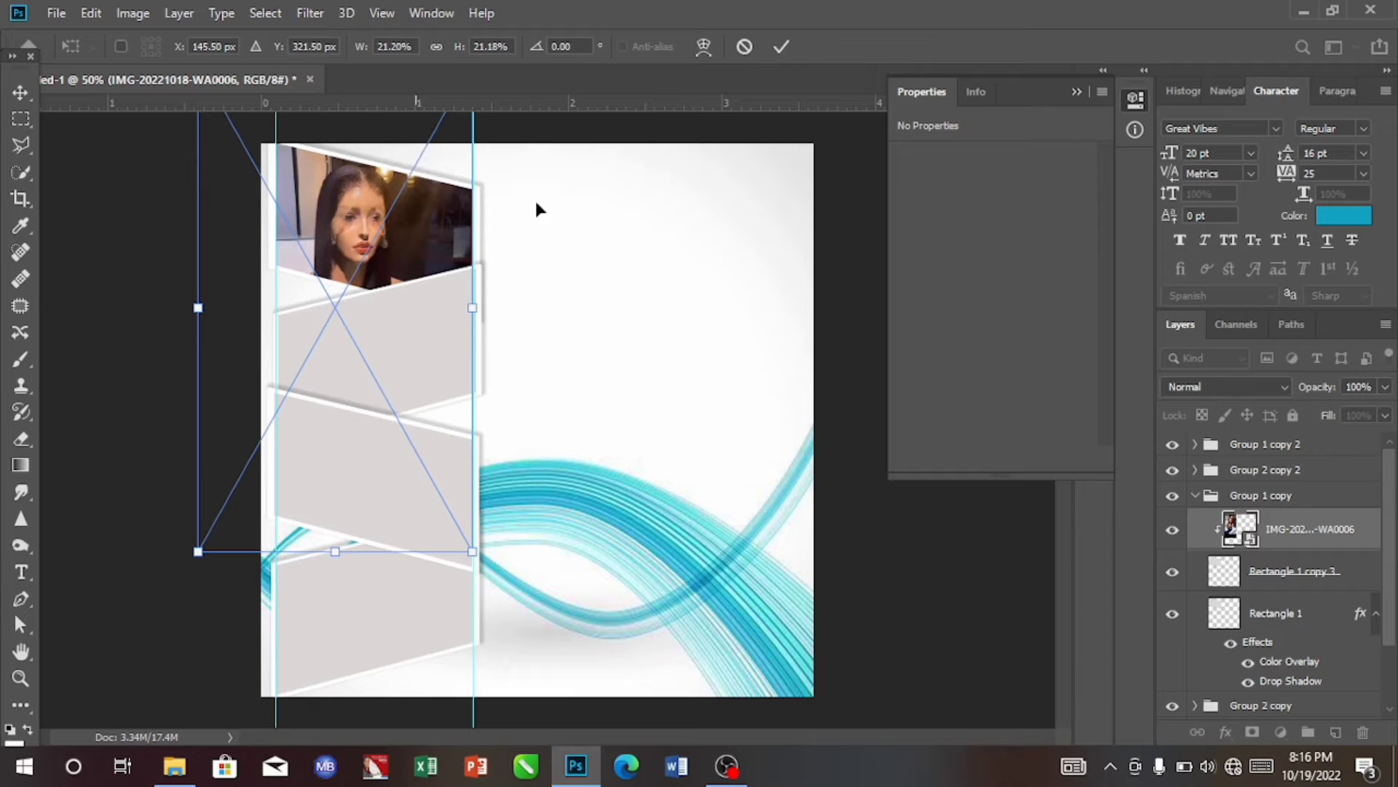
pyautogui.click(786, 47)
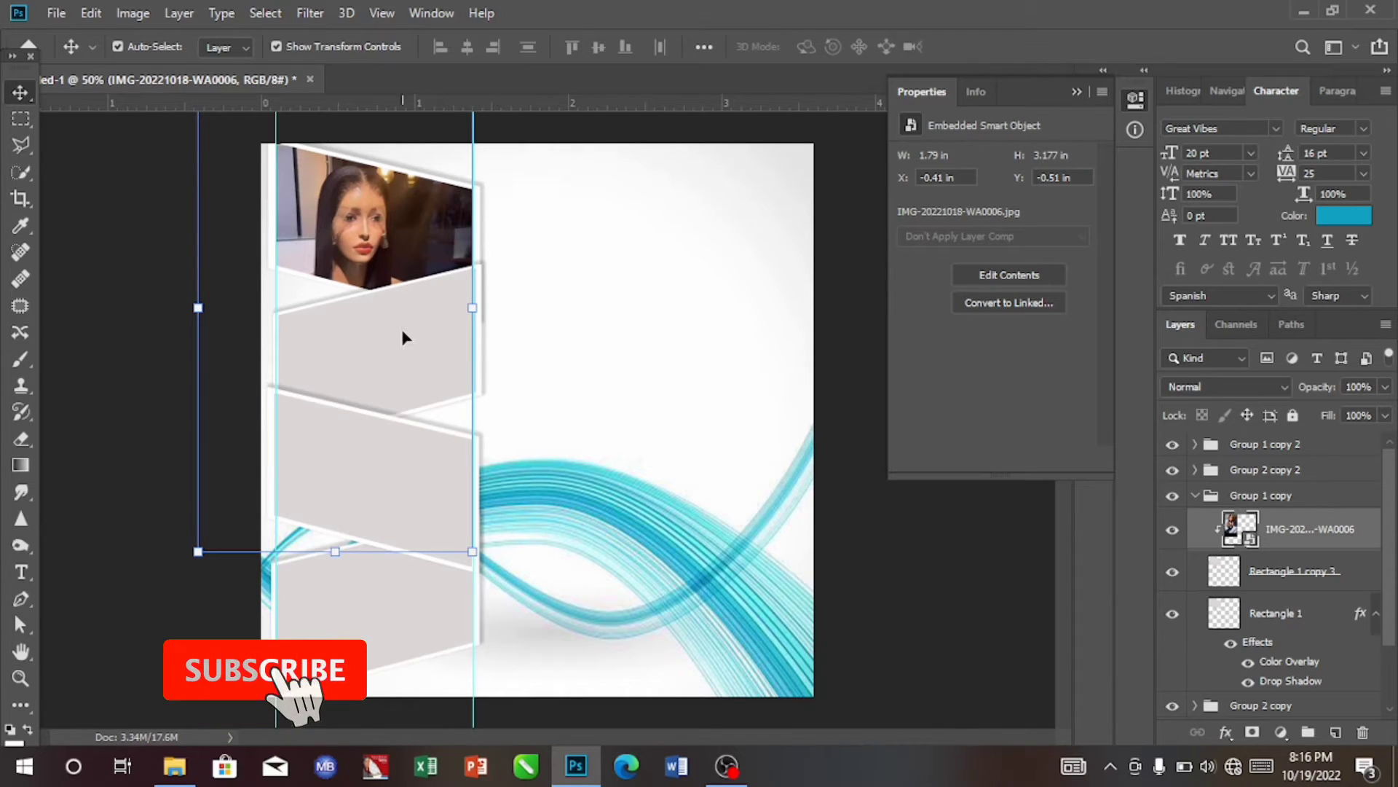
# - Place the photo IMG-20221018-WA0002 above the second panel's Rectangle 1 copy 2, scaled to 18.94% at X 221 px, Y 540 px
pyautogui.click(539, 362)
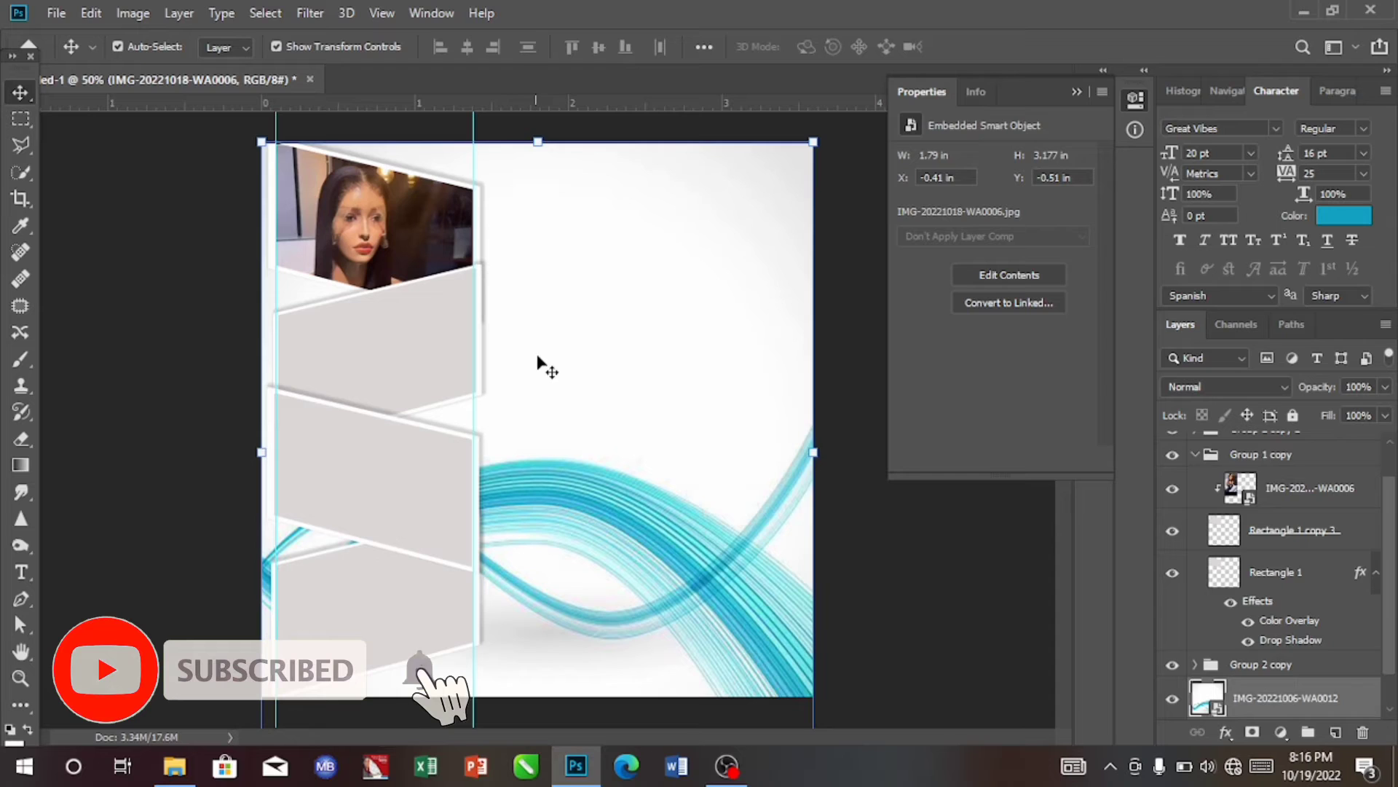
pyautogui.click(435, 332)
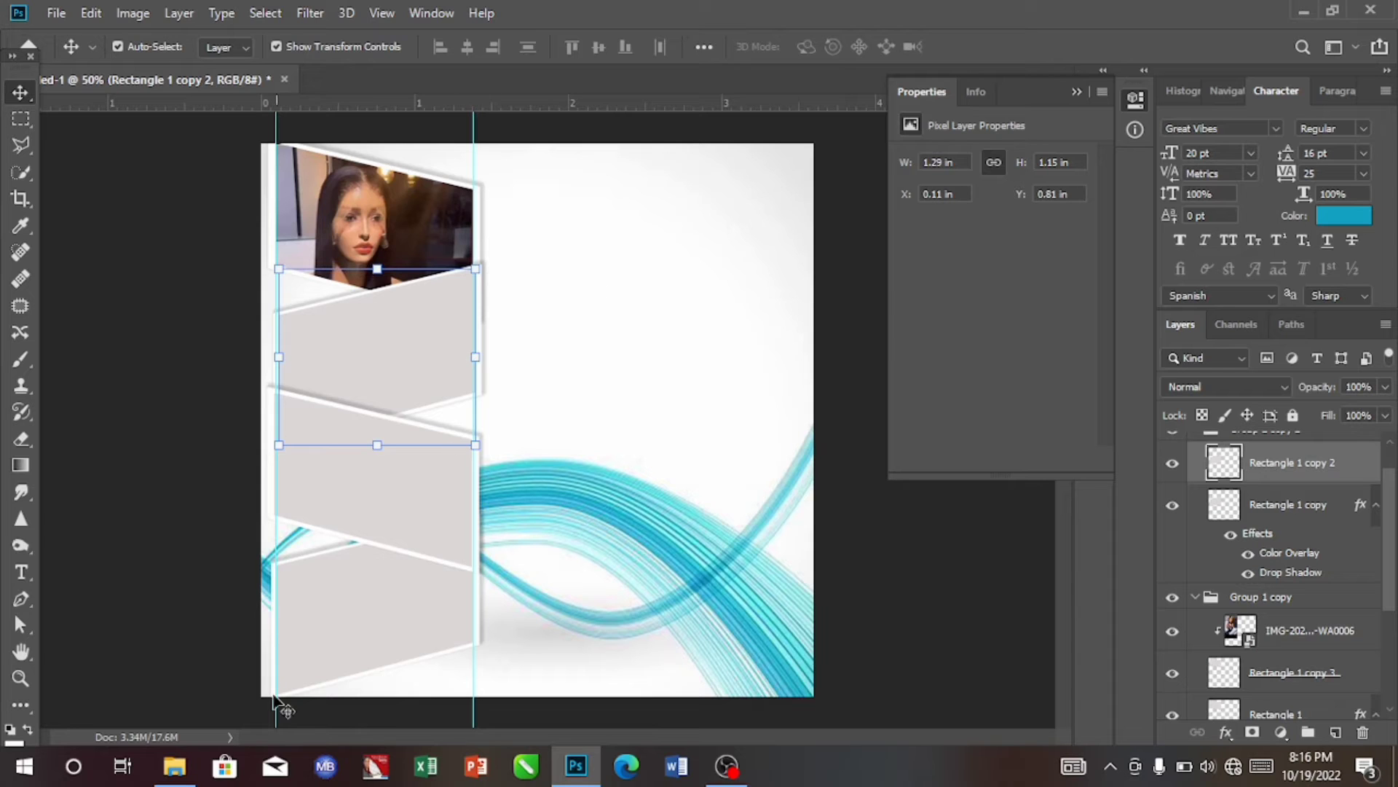
pyautogui.click(175, 766)
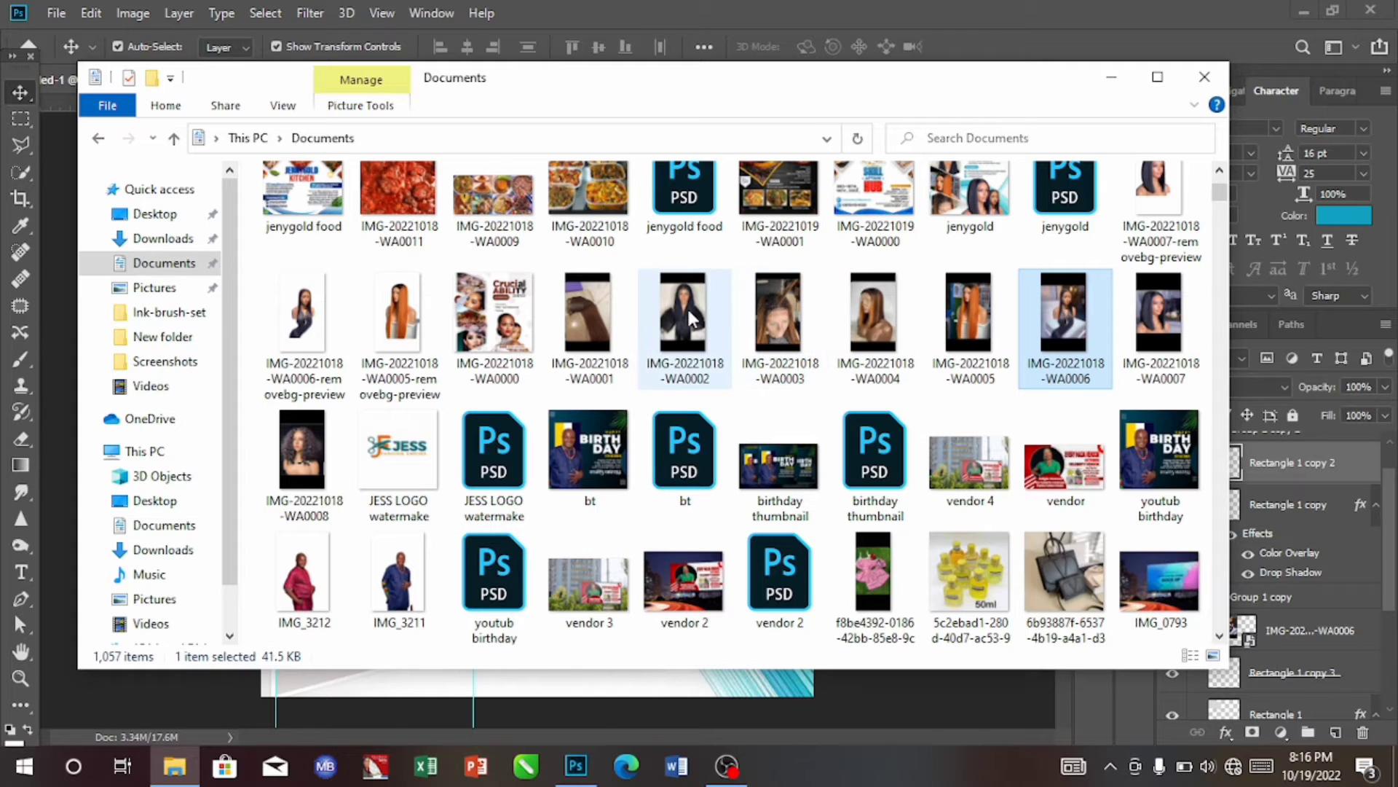
pyautogui.moveTo(688, 309); pyautogui.dragTo(558, 396)
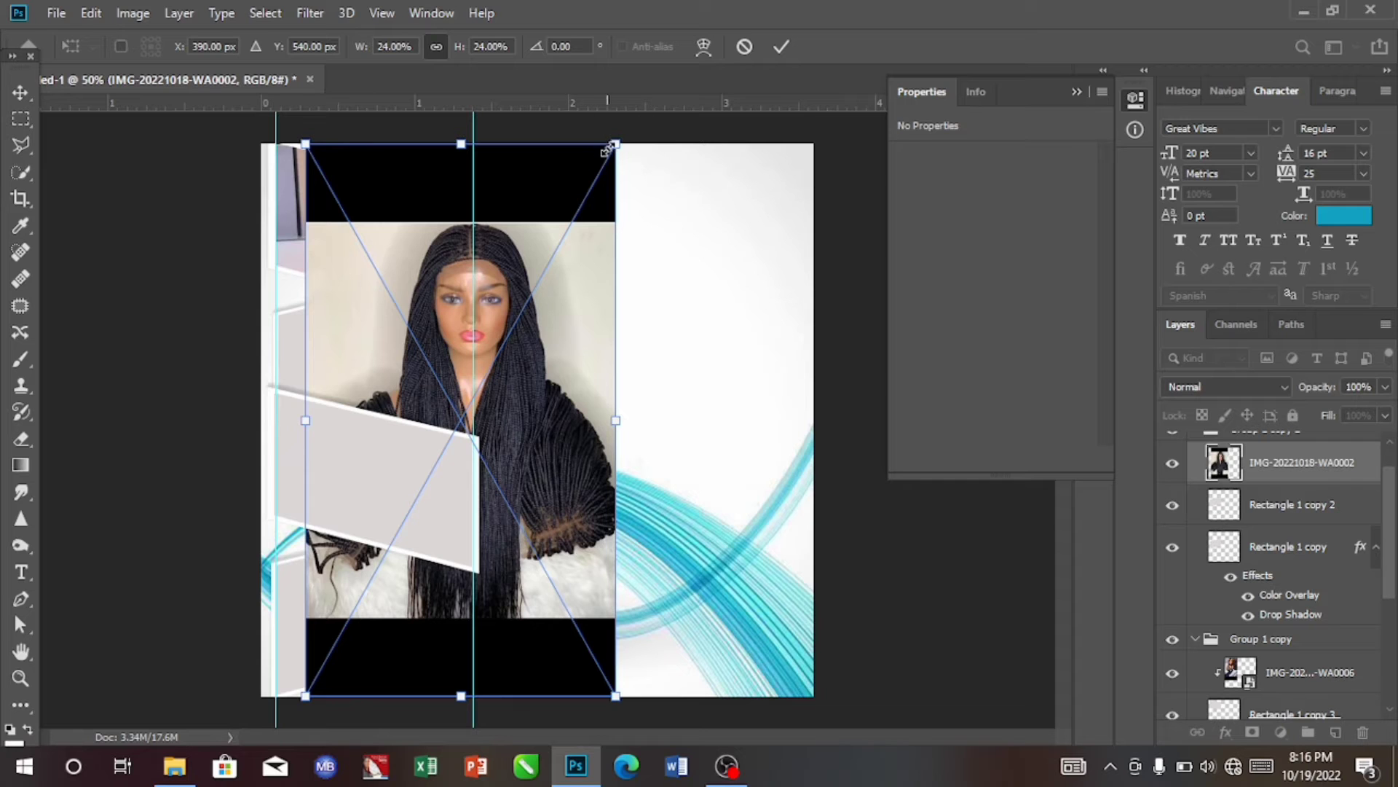
pyautogui.moveTo(607, 148); pyautogui.dragTo(540, 265)
pyautogui.moveTo(455, 374); pyautogui.dragTo(403, 318)
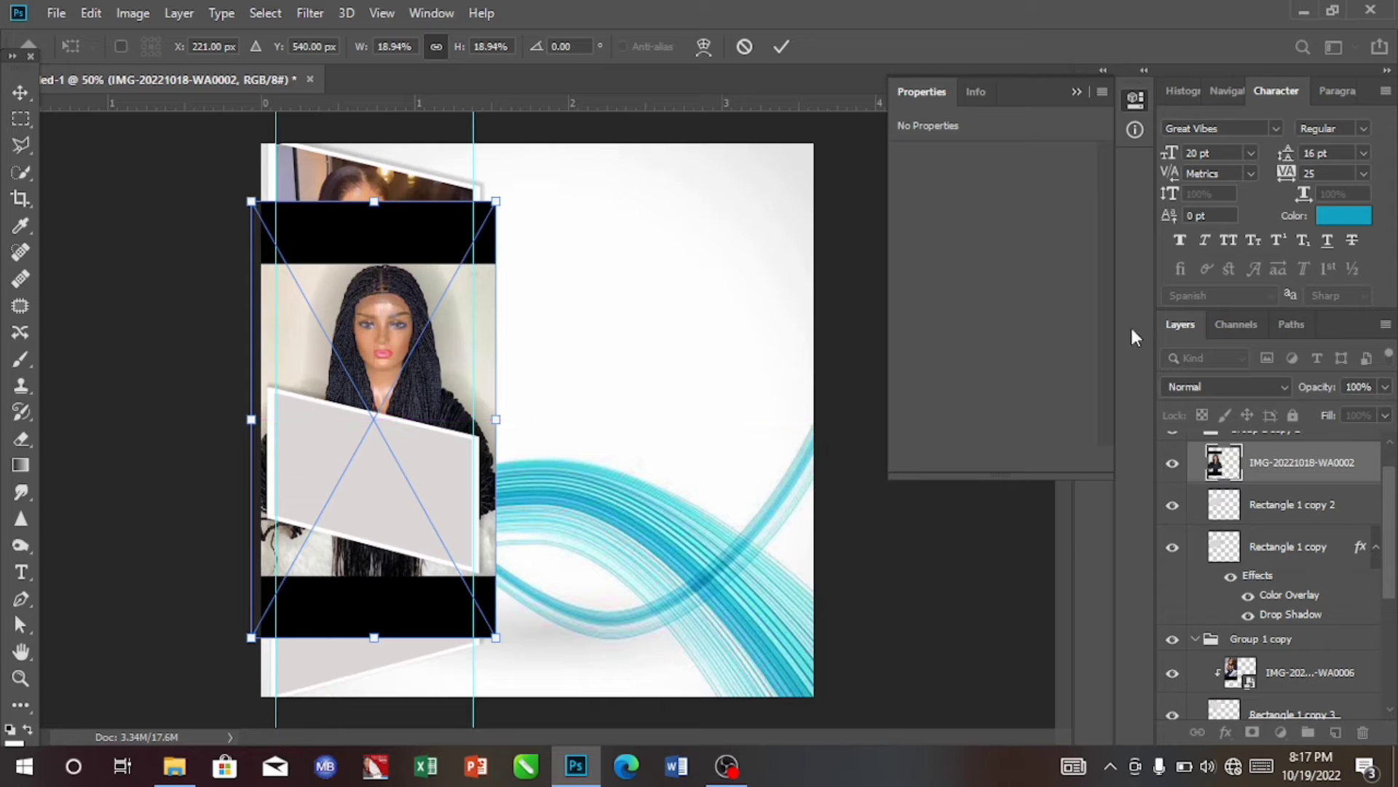
# - Clip the WA0002 photo to Rectangle 1 copy 2 and nudge it down to X -0.07 in, Y 0.4 in
pyautogui.click(1379, 466)
pyautogui.rightClick(1366, 466)
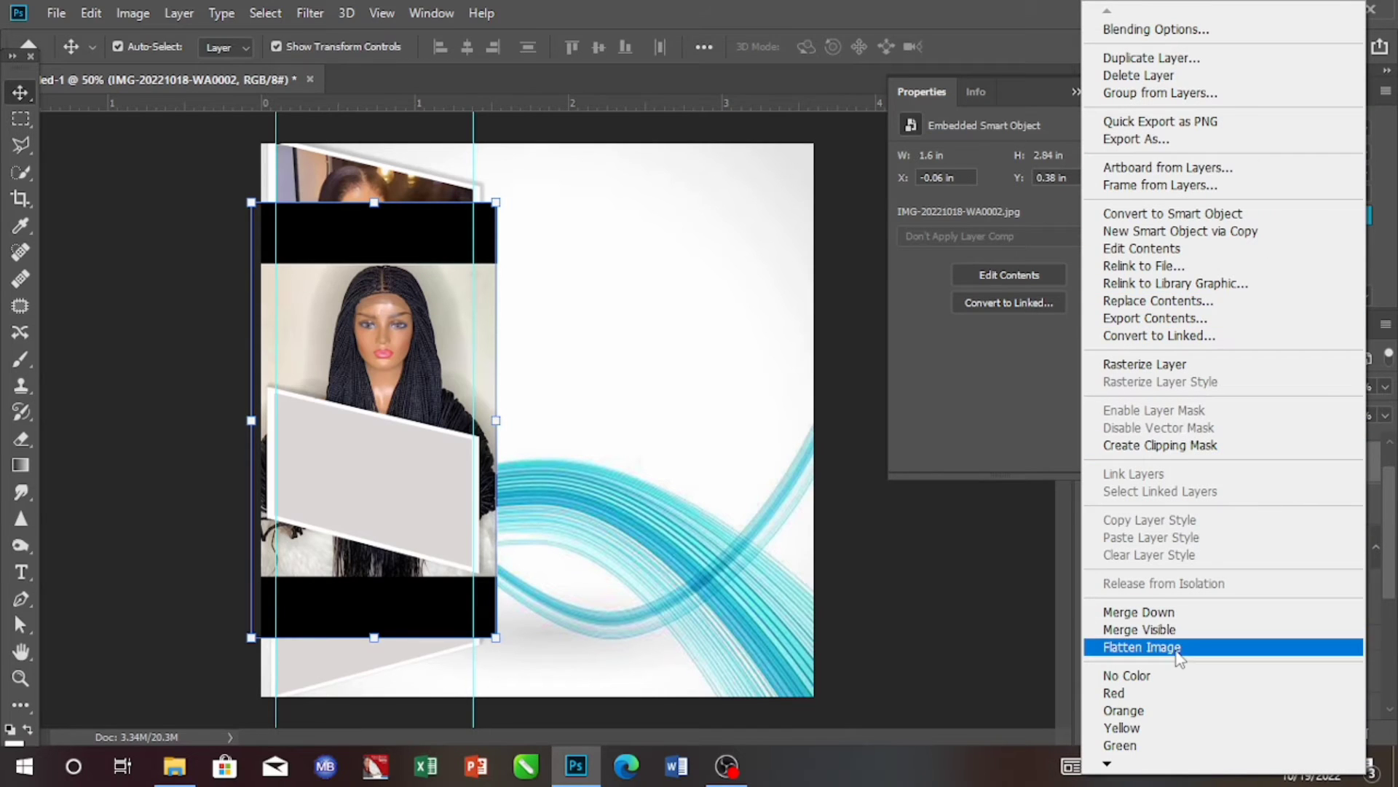
pyautogui.click(1155, 446)
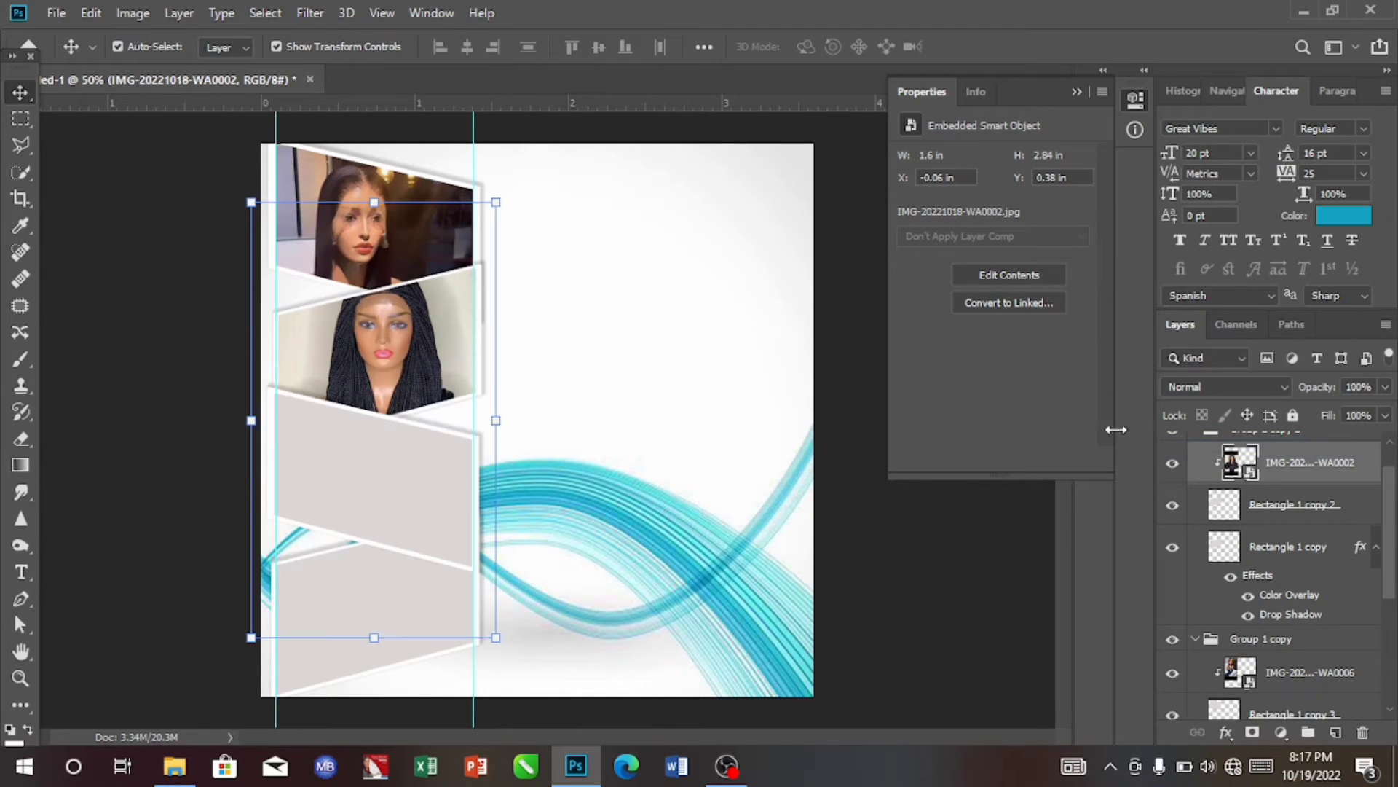
pyautogui.moveTo(406, 335)
pyautogui.mouseDown()
pyautogui.moveTo(386, 355)
pyautogui.moveTo(404, 340)
pyautogui.mouseUp()
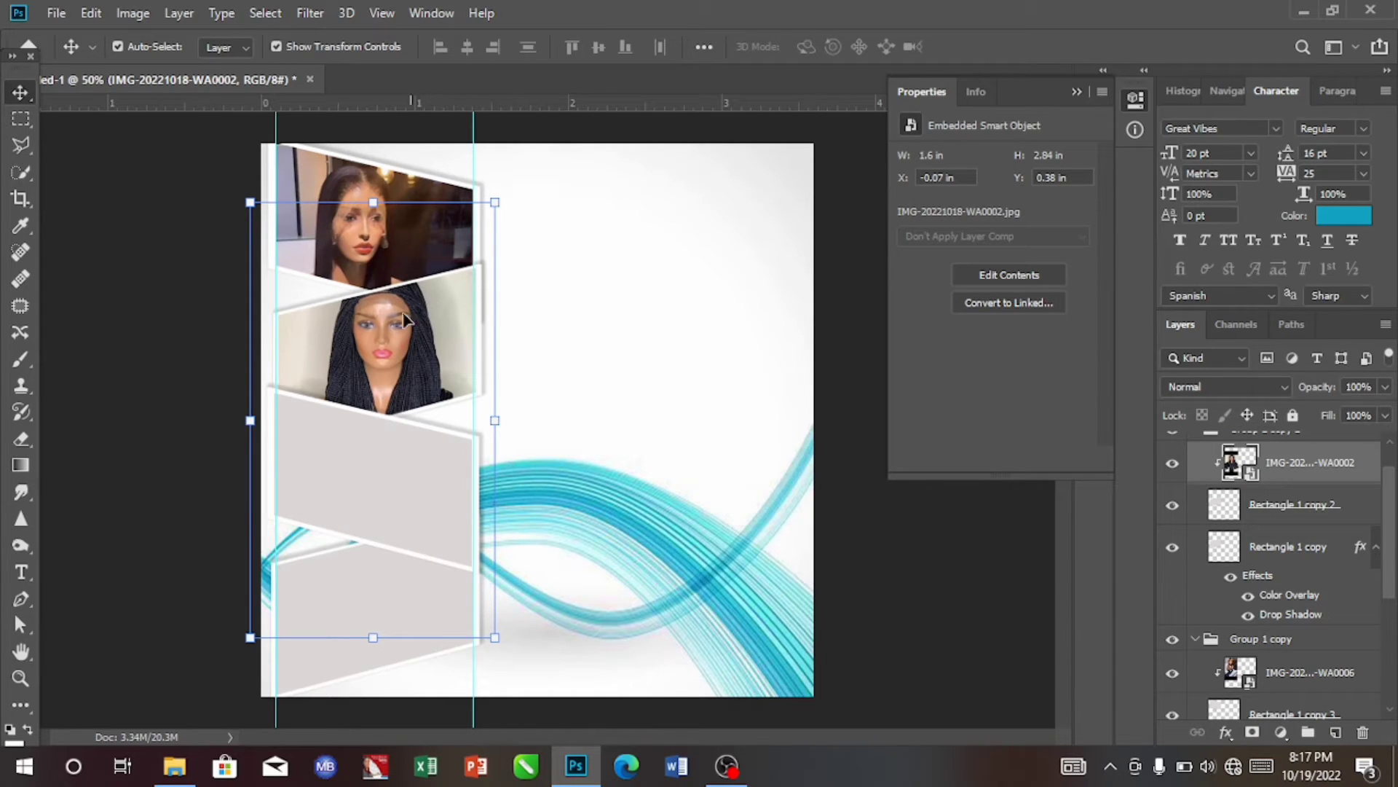
pyautogui.press('Down')
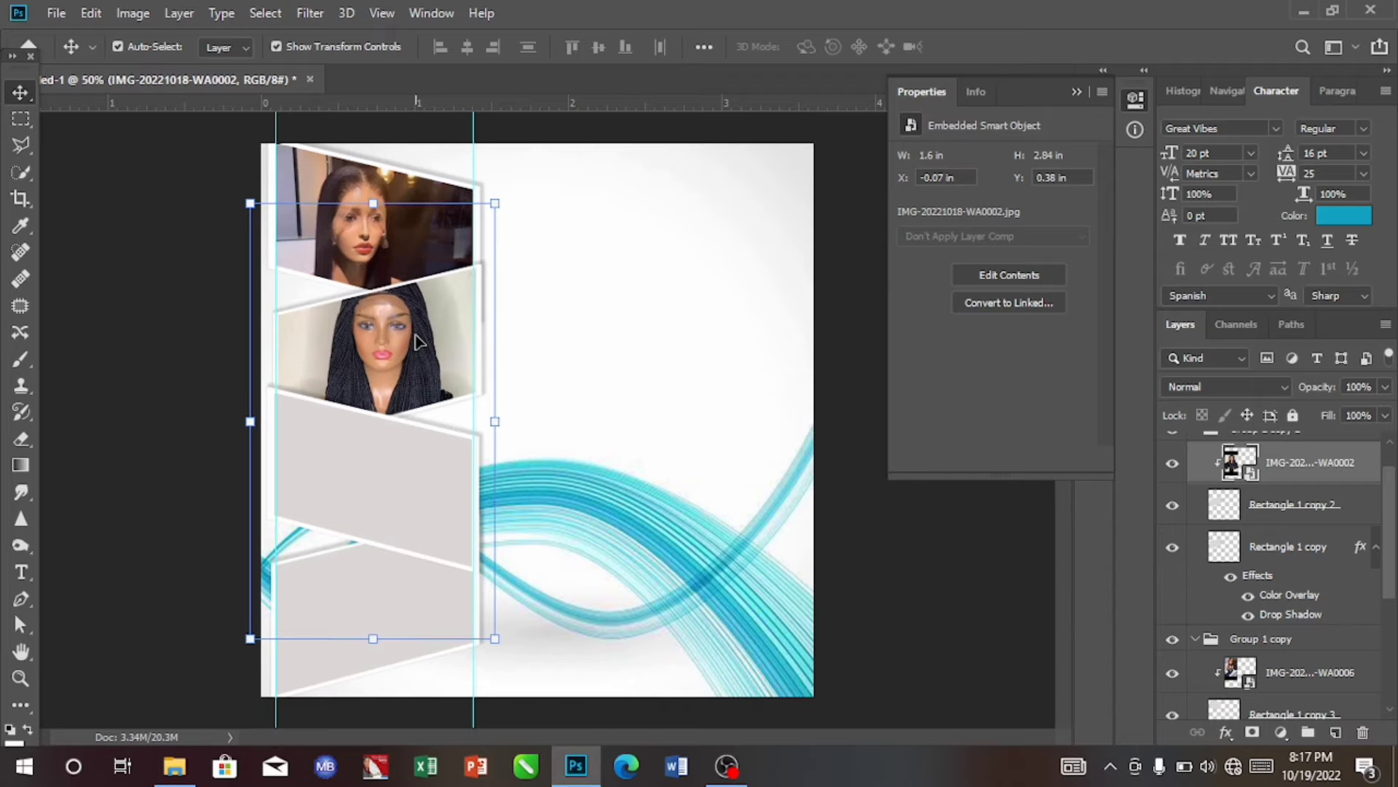
pyautogui.press('Down')
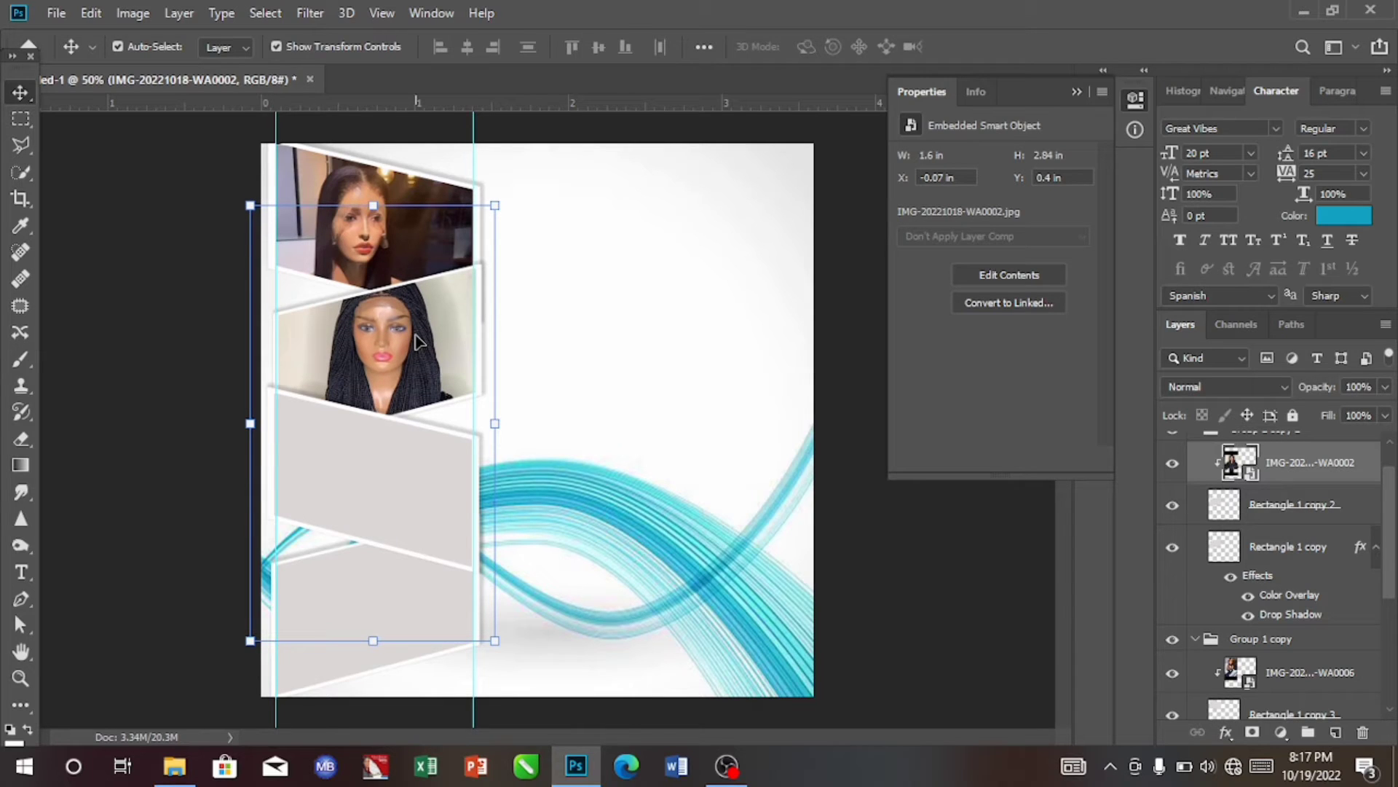
pyautogui.click(378, 468)
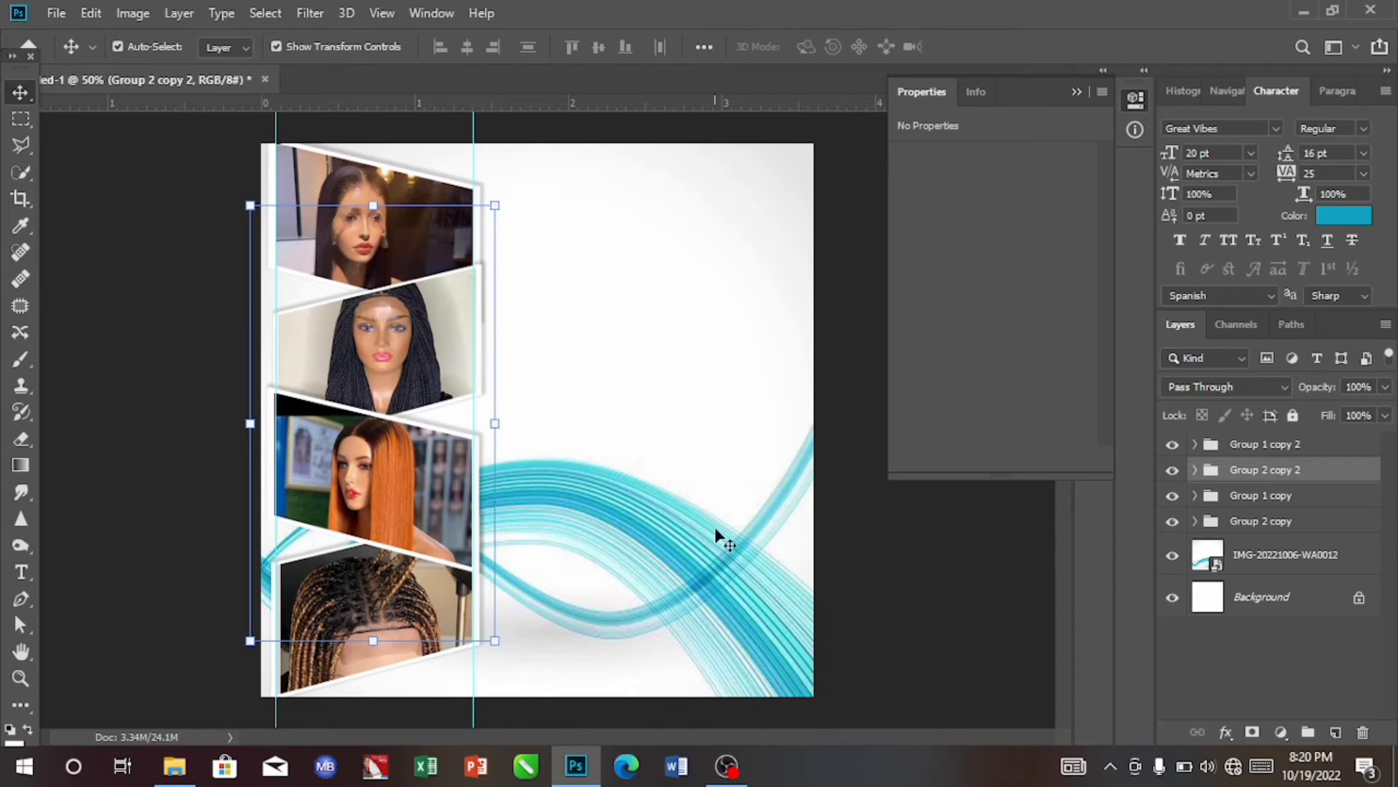
# - Place the cut-out IMG-20221018-WA0007-removebg-preview from Documents at the lower middle of the canvas, scaled to 35.33% at X 748 px, Y 866 px
pyautogui.click(184, 776)
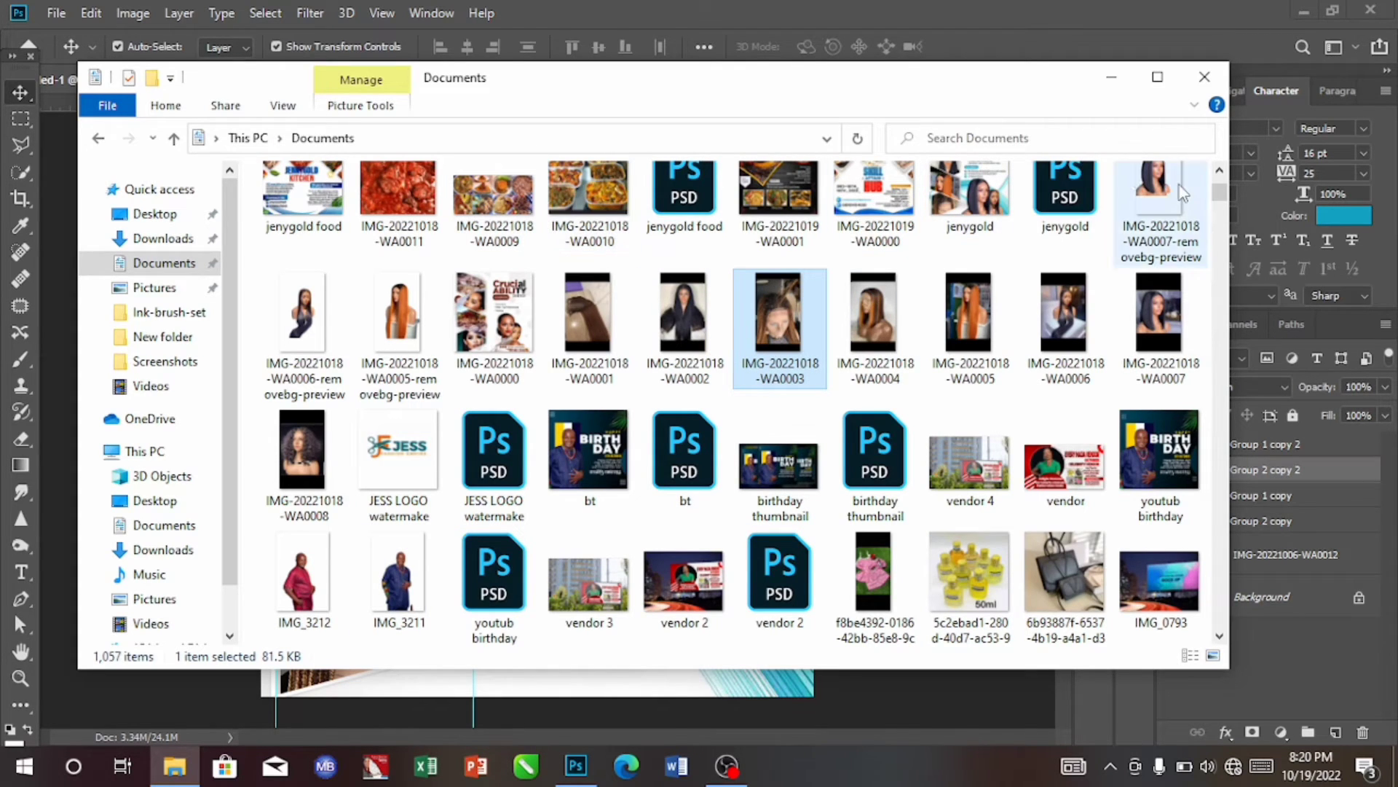
pyautogui.scroll(2, 1205, 308)
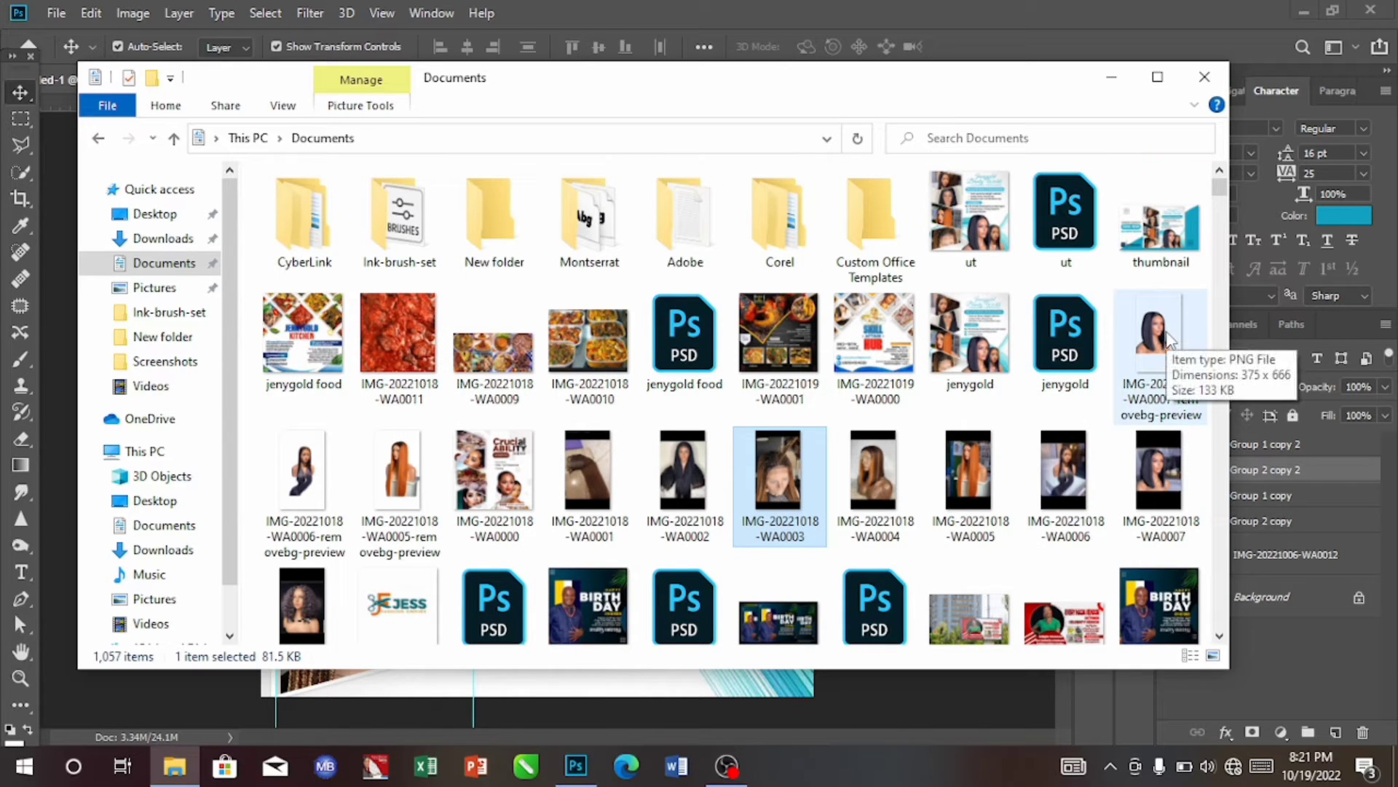
pyautogui.moveTo(1167, 339); pyautogui.dragTo(639, 575)
pyautogui.moveTo(577, 447); pyautogui.dragTo(685, 585)
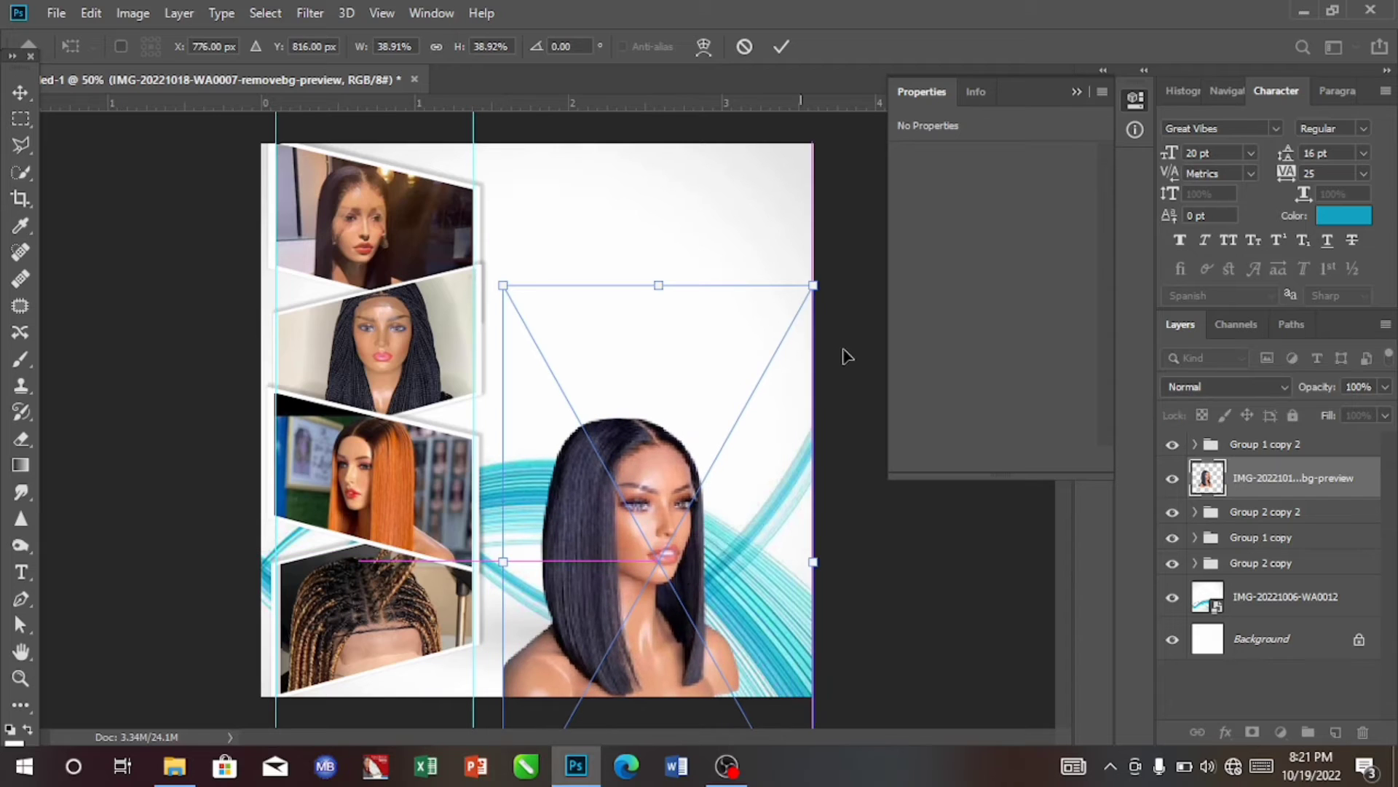
pyautogui.moveTo(807, 293); pyautogui.dragTo(798, 354)
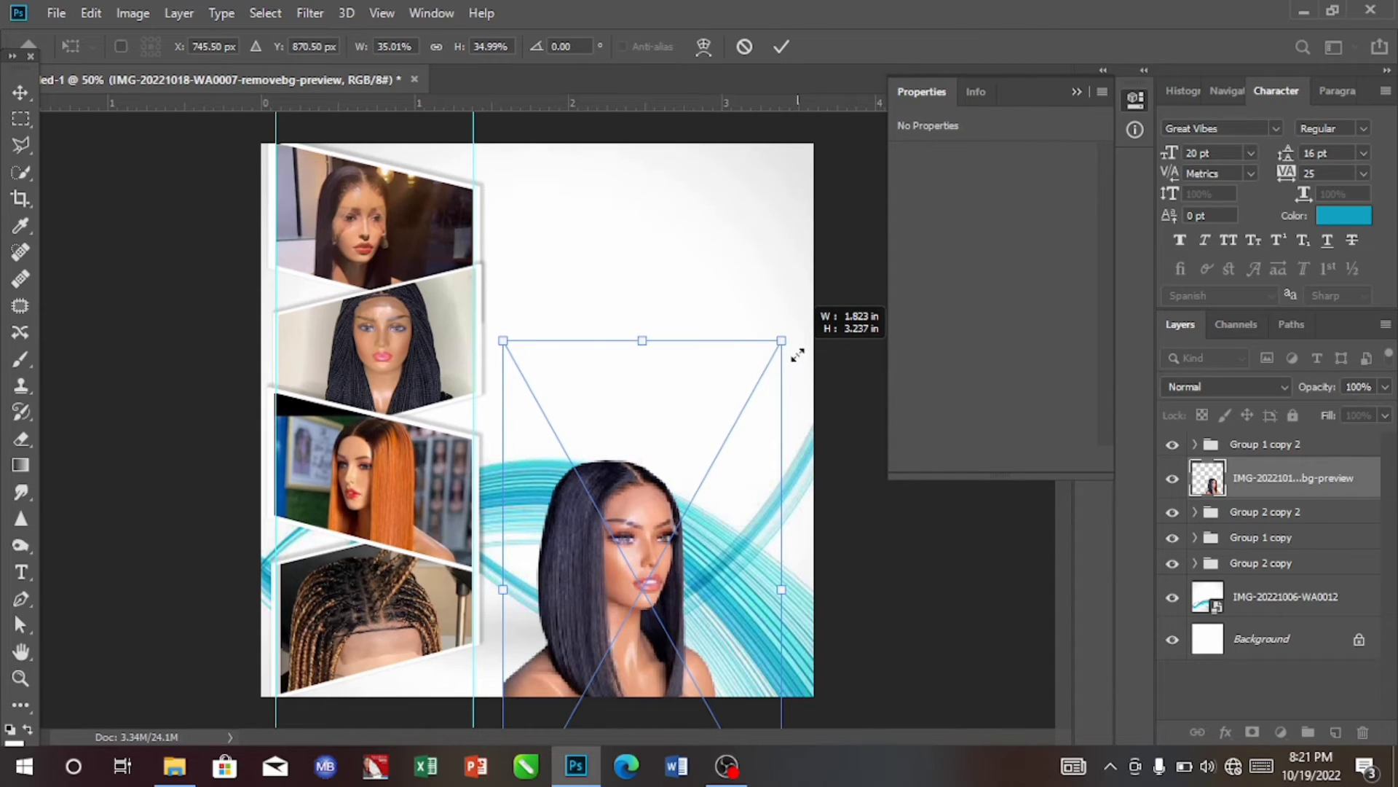
pyautogui.moveTo(800, 354); pyautogui.dragTo(803, 350)
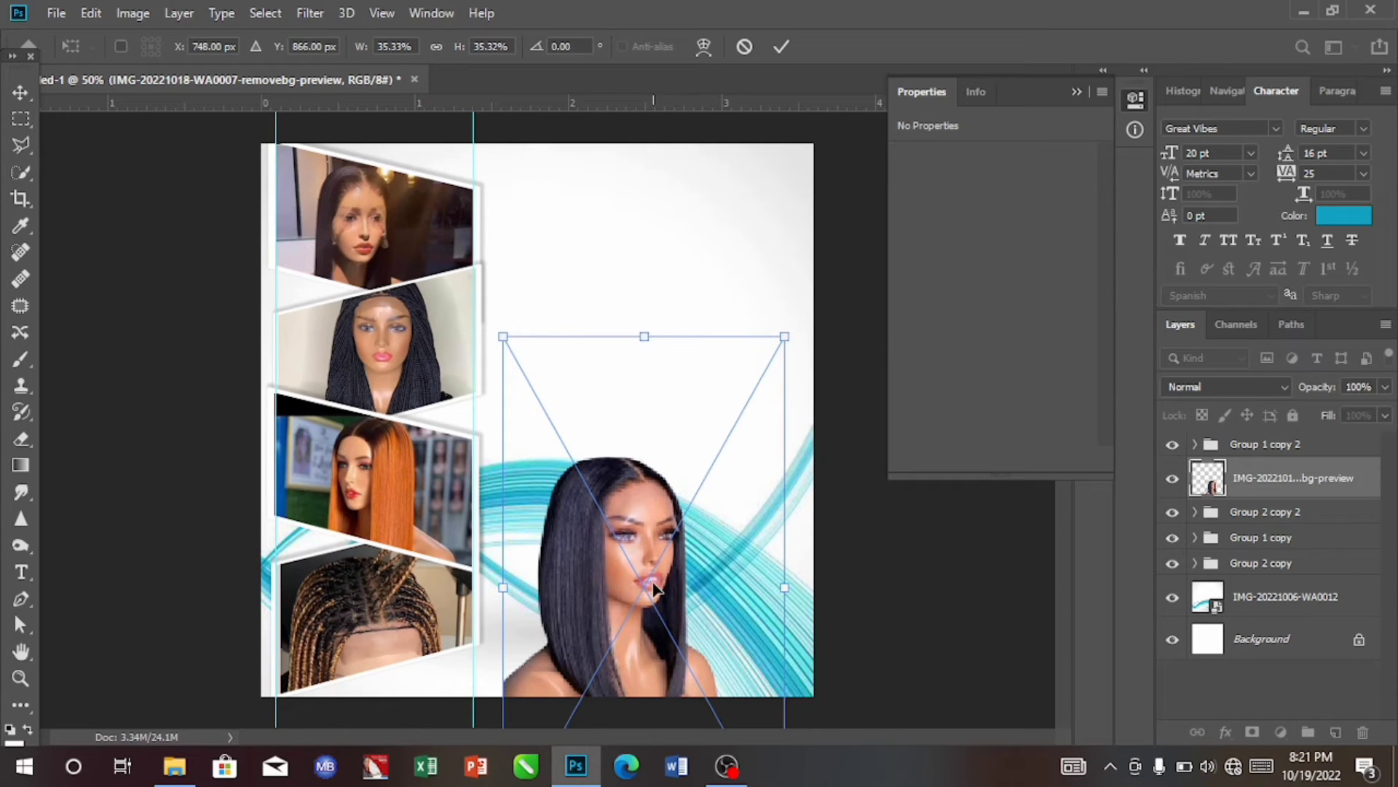
pyautogui.click(781, 47)
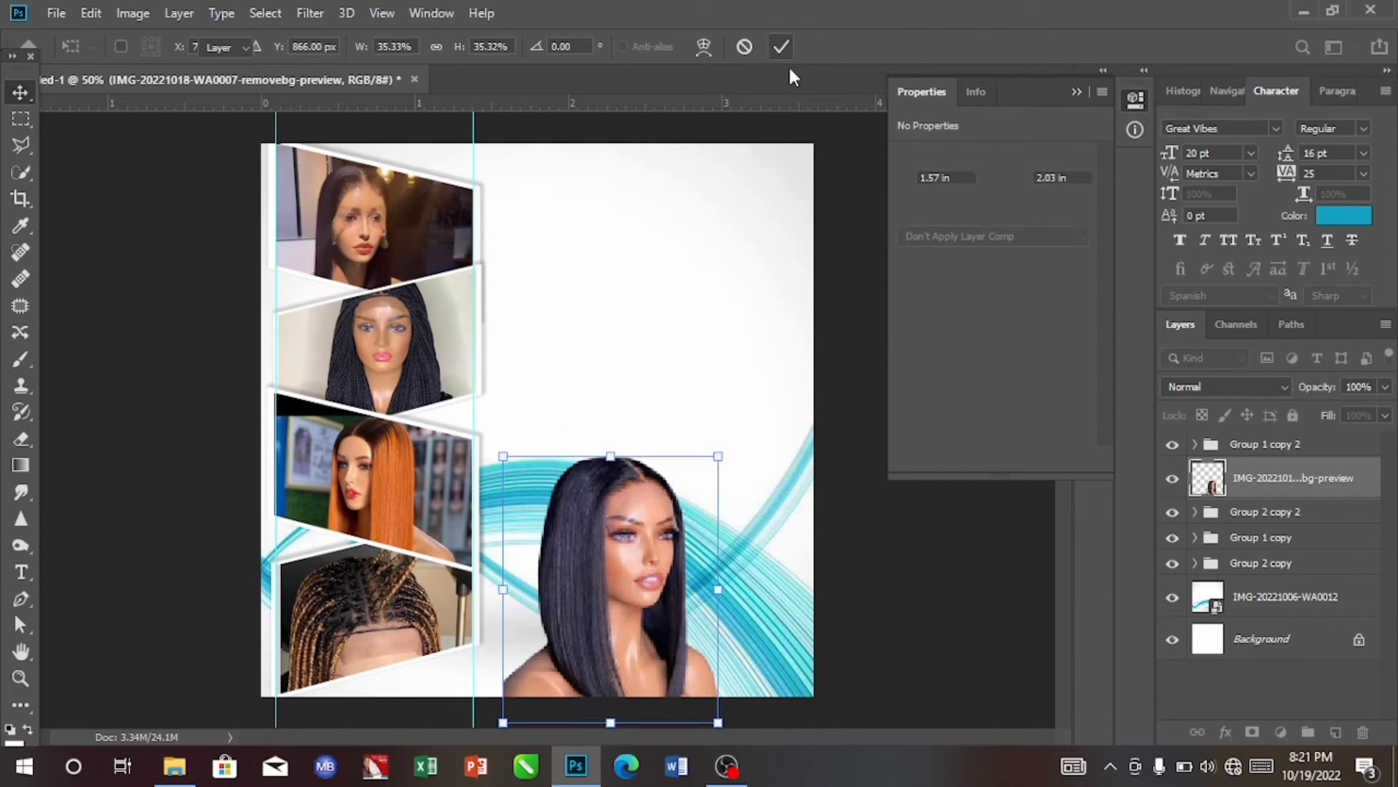
# - Place the cut-out IMG-20221018-WA0006-removebg-preview, order it below the WA0007 model's layer, and move it to X 2.19 in, Y 2.46 in
pyautogui.click(173, 767)
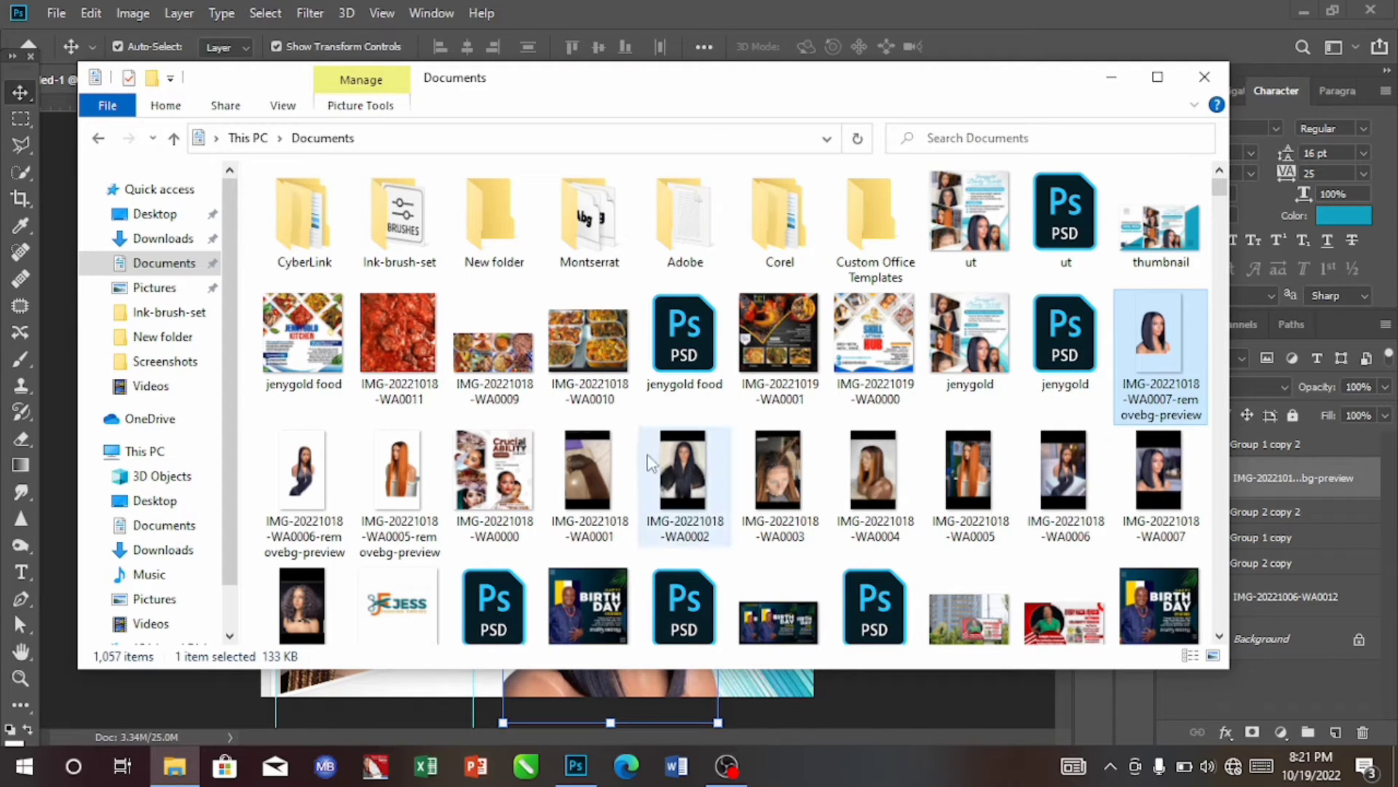
pyautogui.moveTo(302, 469); pyautogui.dragTo(744, 640)
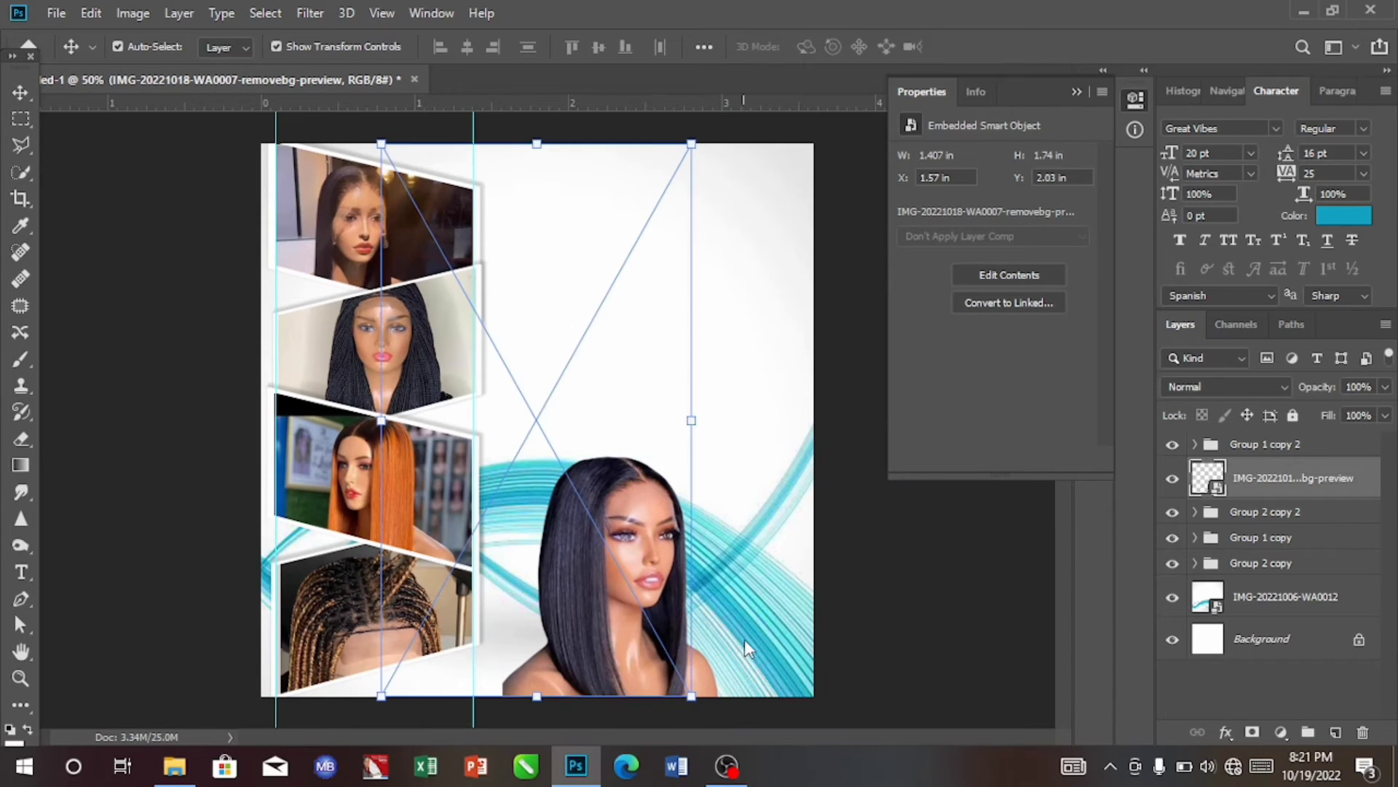
pyautogui.press('Return')
pyautogui.moveTo(1280, 522); pyautogui.dragTo(1279, 462)
pyautogui.moveTo(563, 348); pyautogui.dragTo(750, 623)
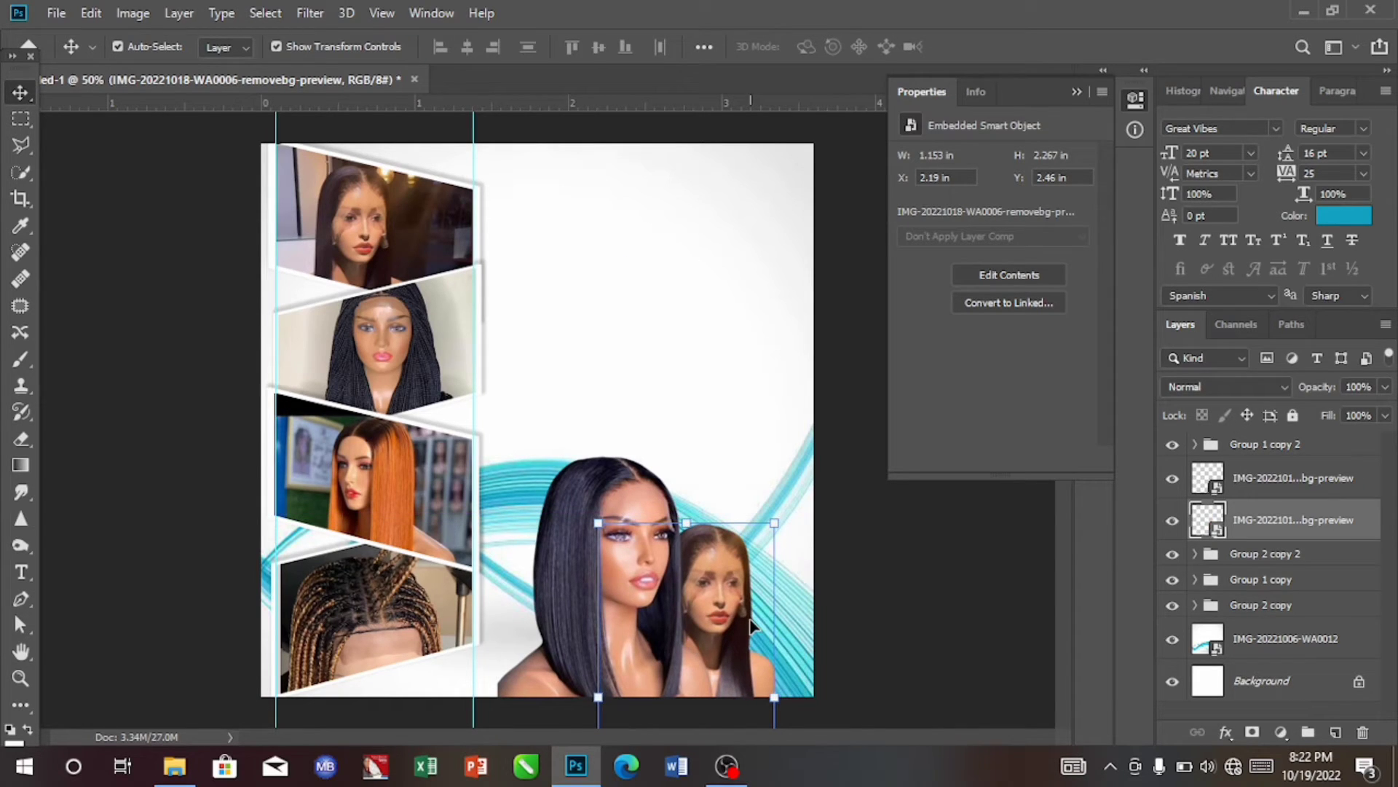
# - Add the centred title "Jennygold Beauty World" on two lines in 20 pt Great Vibes and move it to X 1.81 in, Y 0.1 in
pyautogui.click(631, 293)
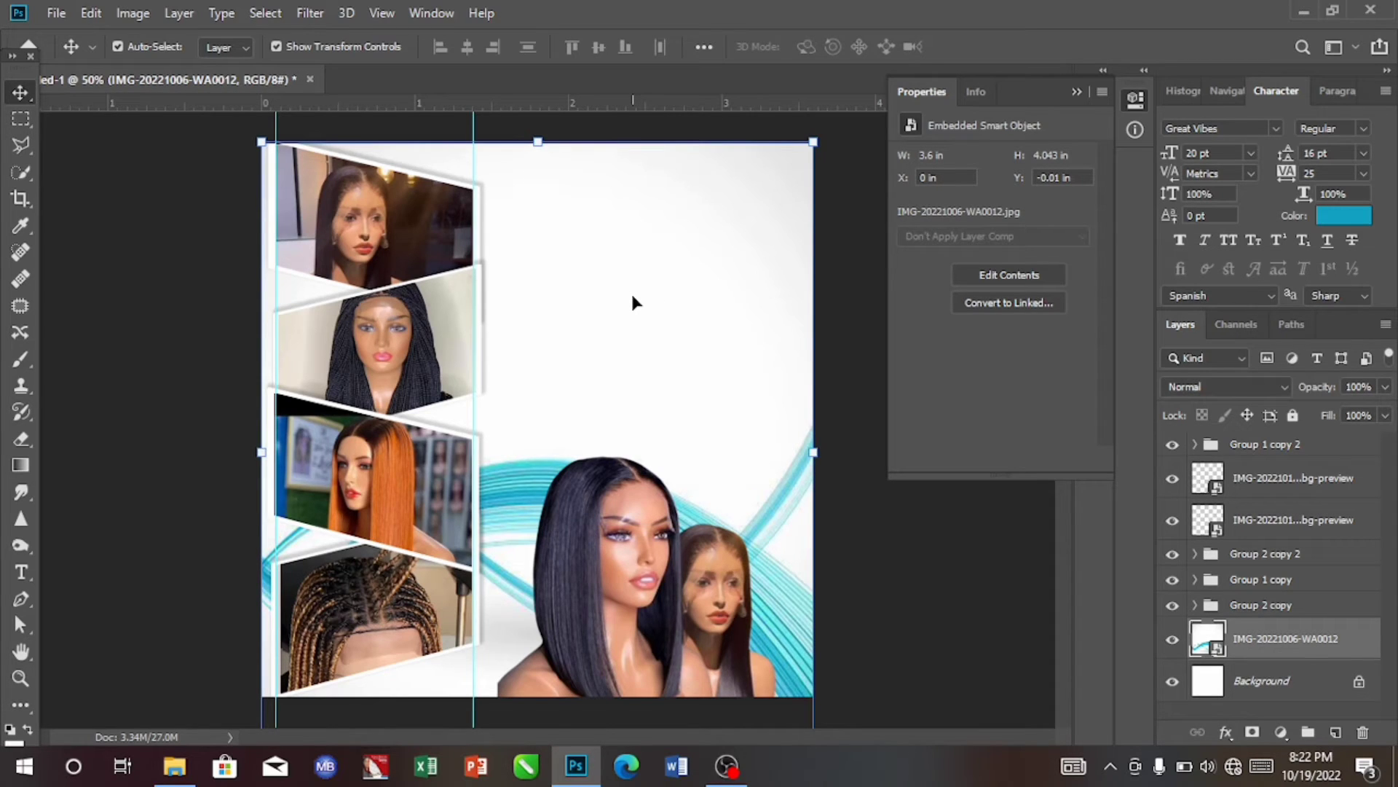
pyautogui.press('t')
pyautogui.click(620, 250)
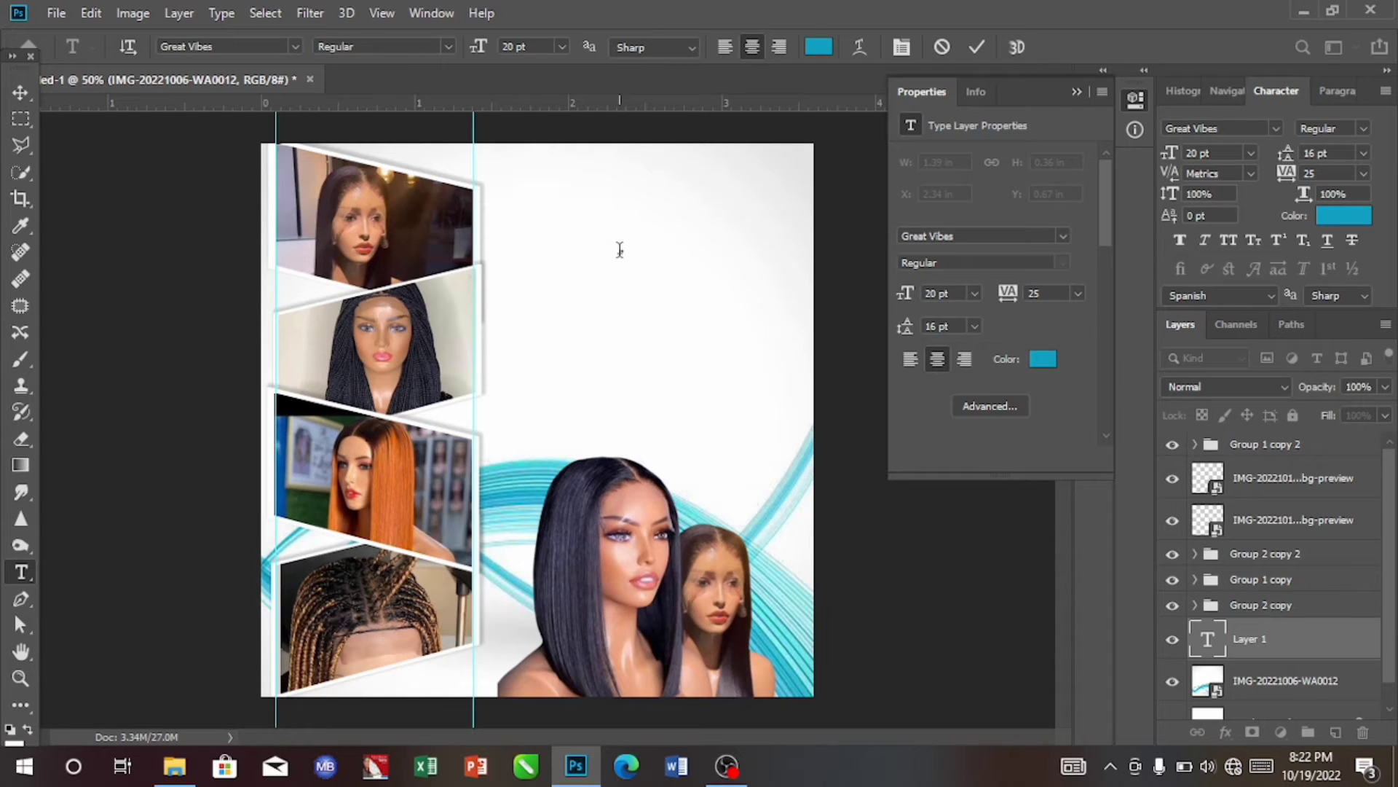
pyautogui.write('Jennygold Beauty World')
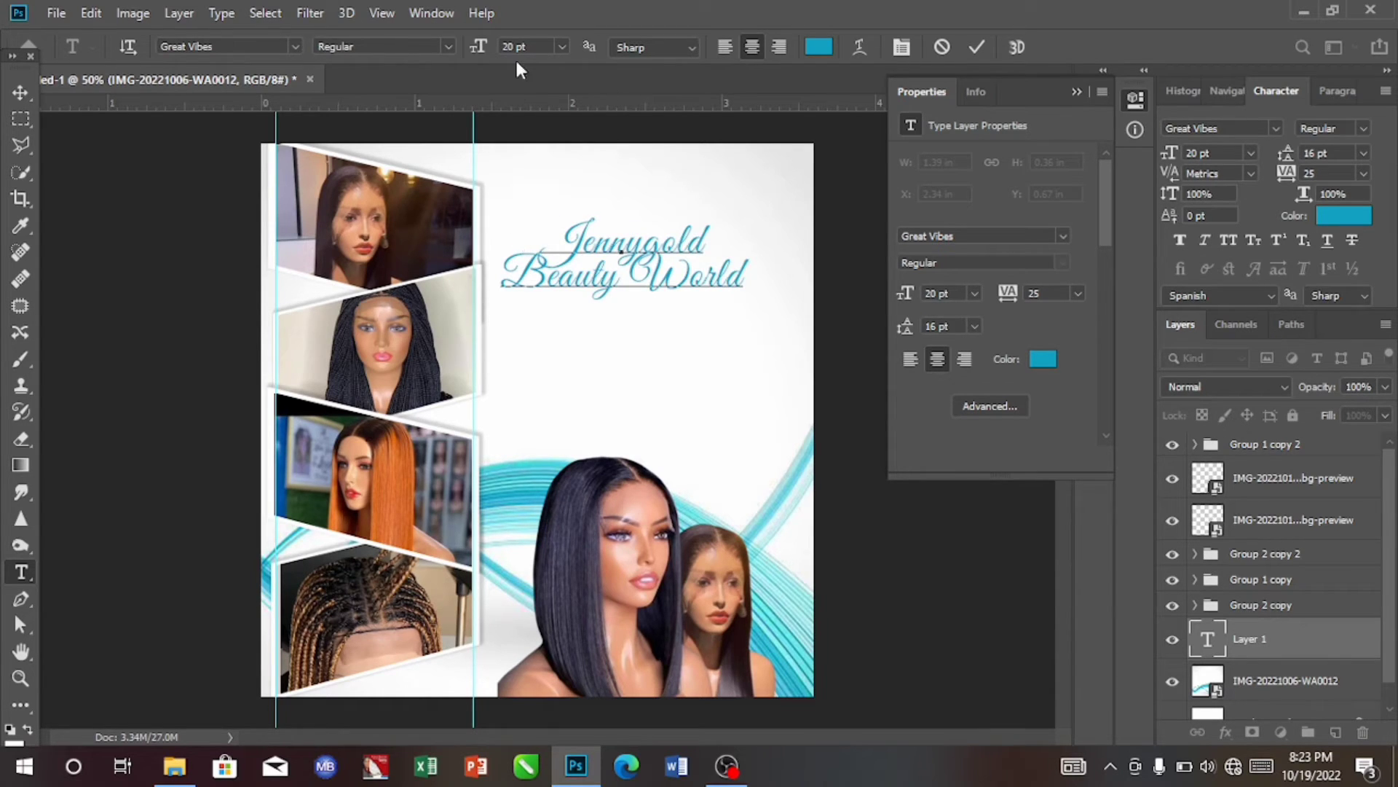
pyautogui.click(16, 93)
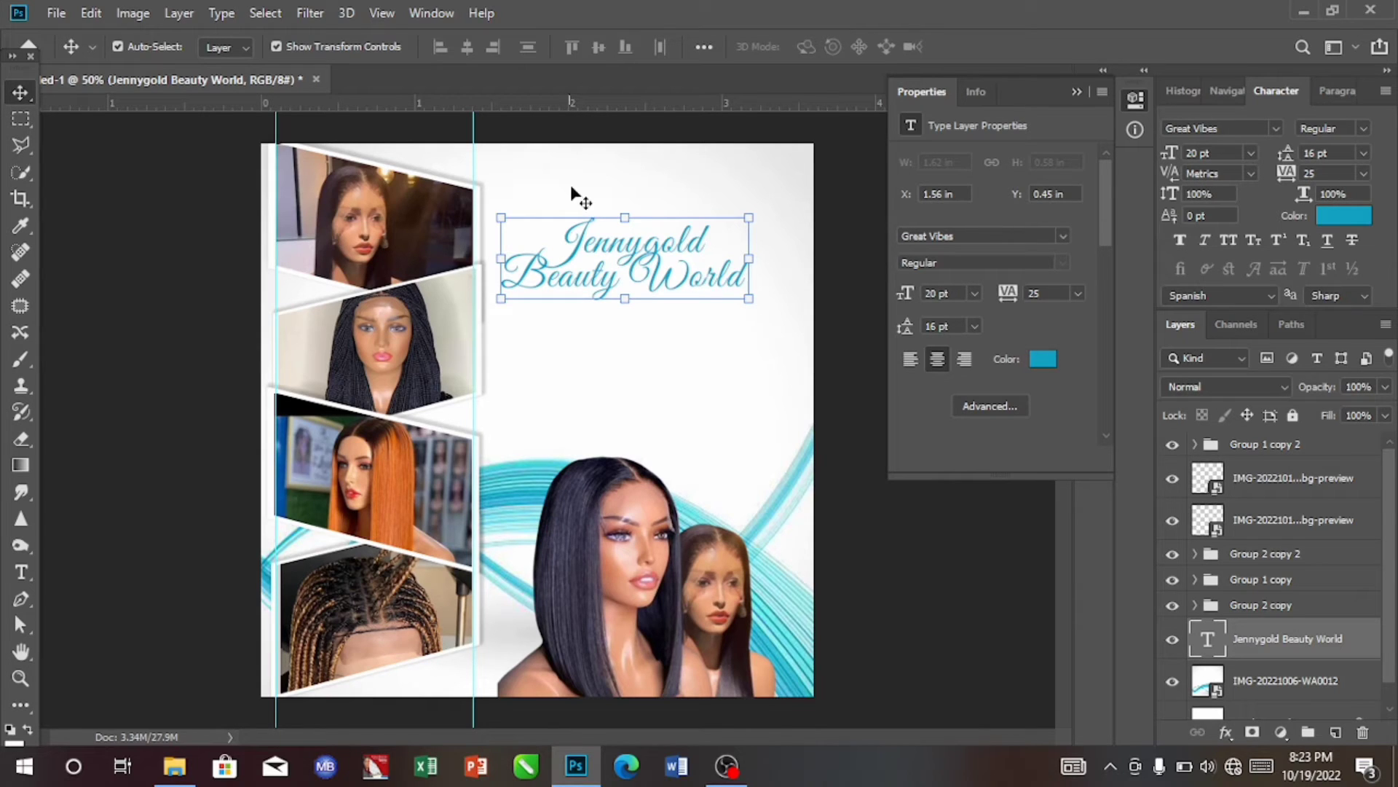
pyautogui.moveTo(633, 268); pyautogui.dragTo(663, 236)
pyautogui.moveTo(667, 218); pyautogui.dragTo(667, 212)
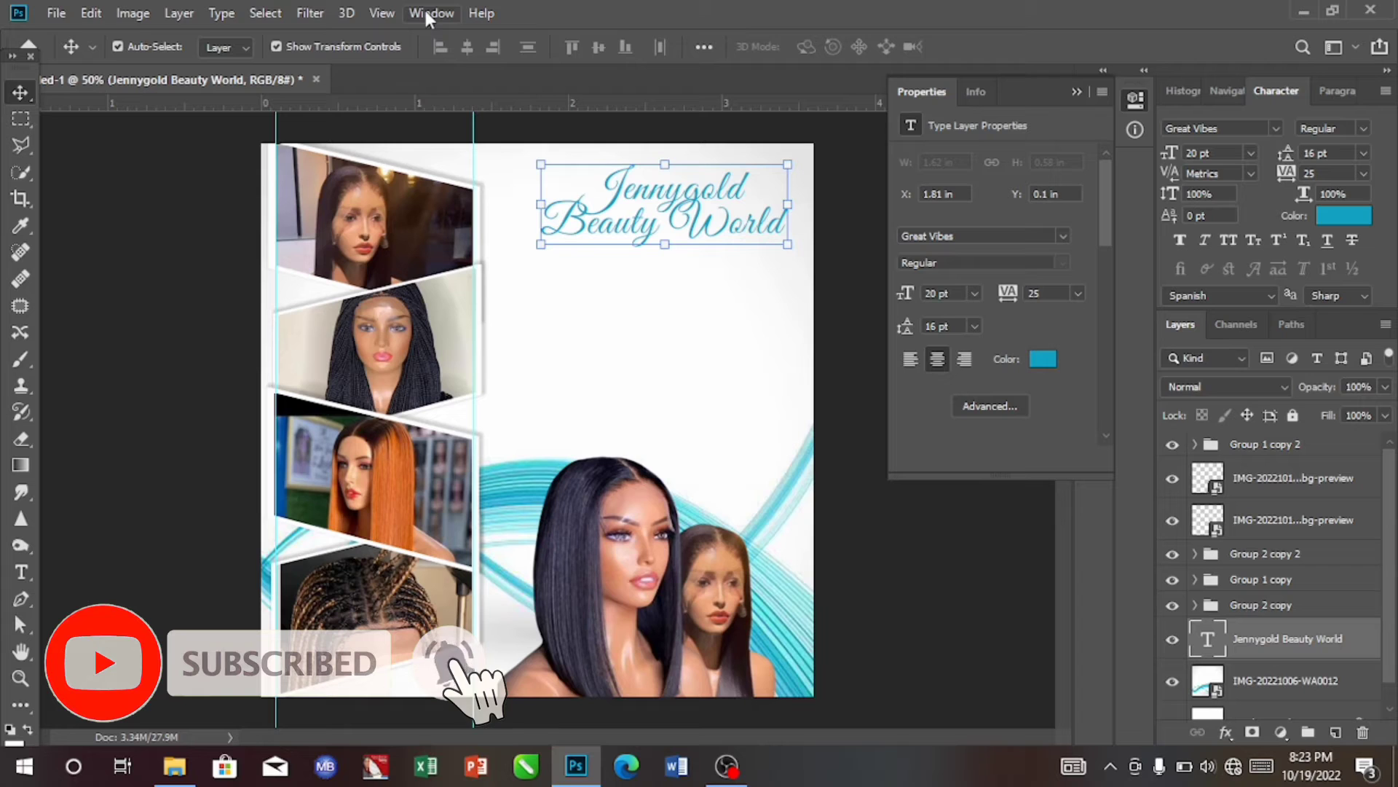
# - Create a guide layout with 0.15 in margins on all sides and move the title to X 1.77 in, Y 0.08 in
pyautogui.click(380, 13)
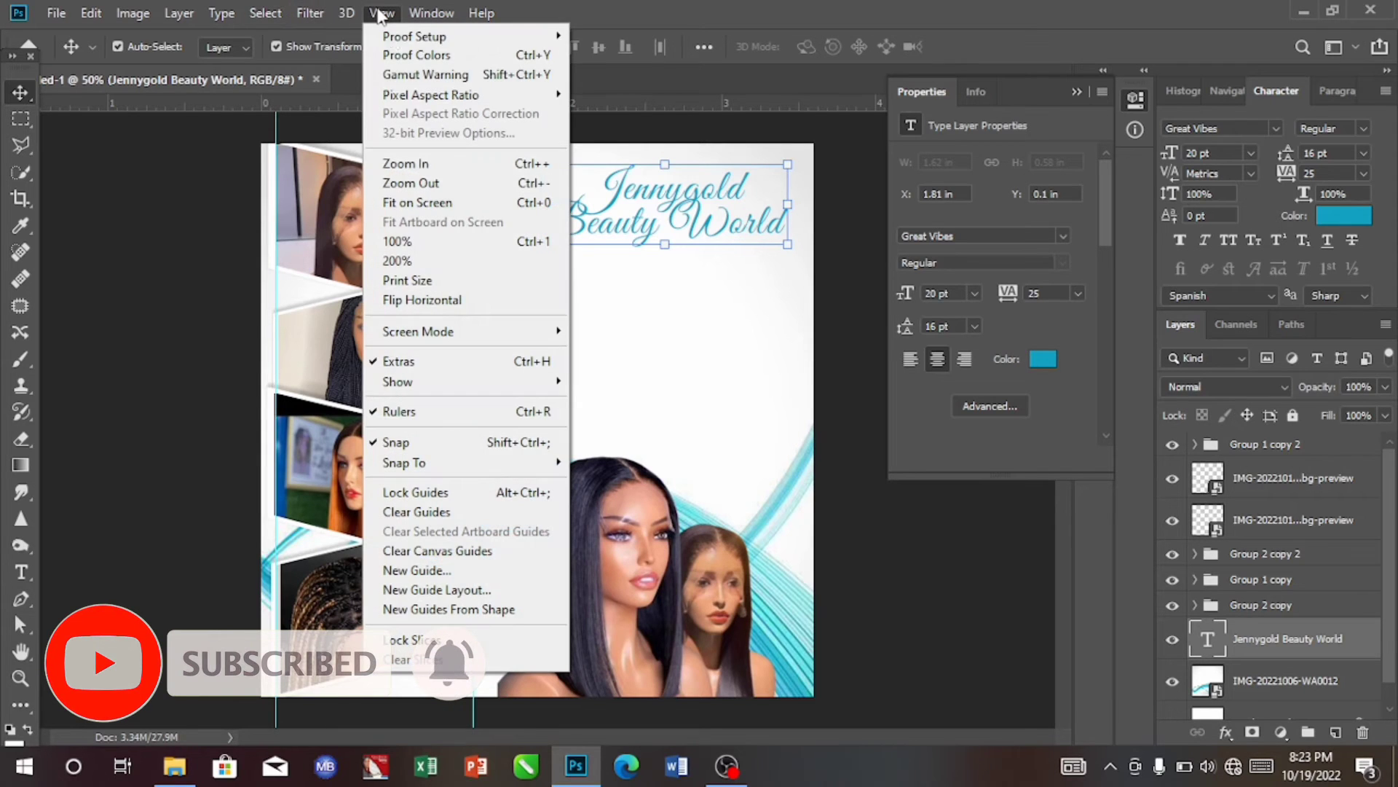
pyautogui.click(416, 592)
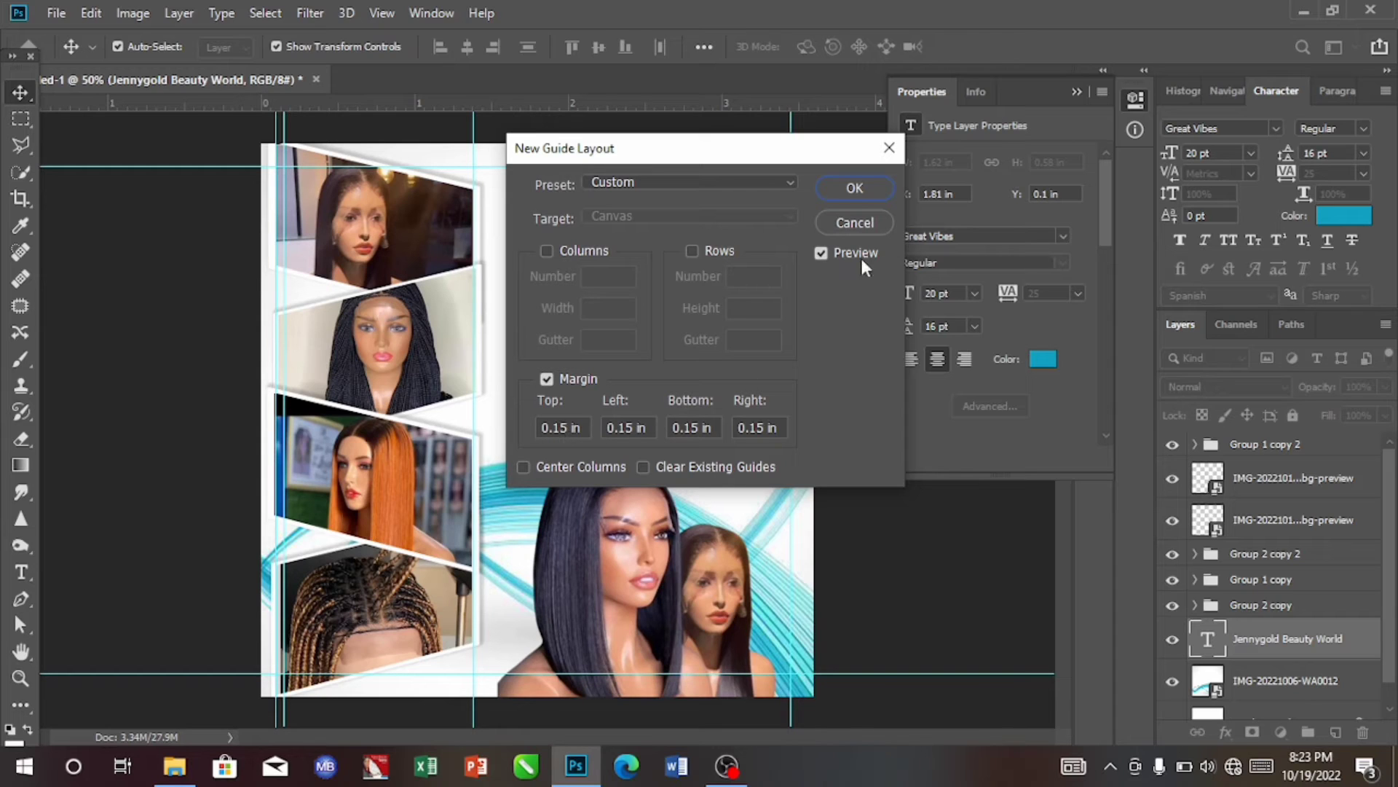
pyautogui.click(855, 189)
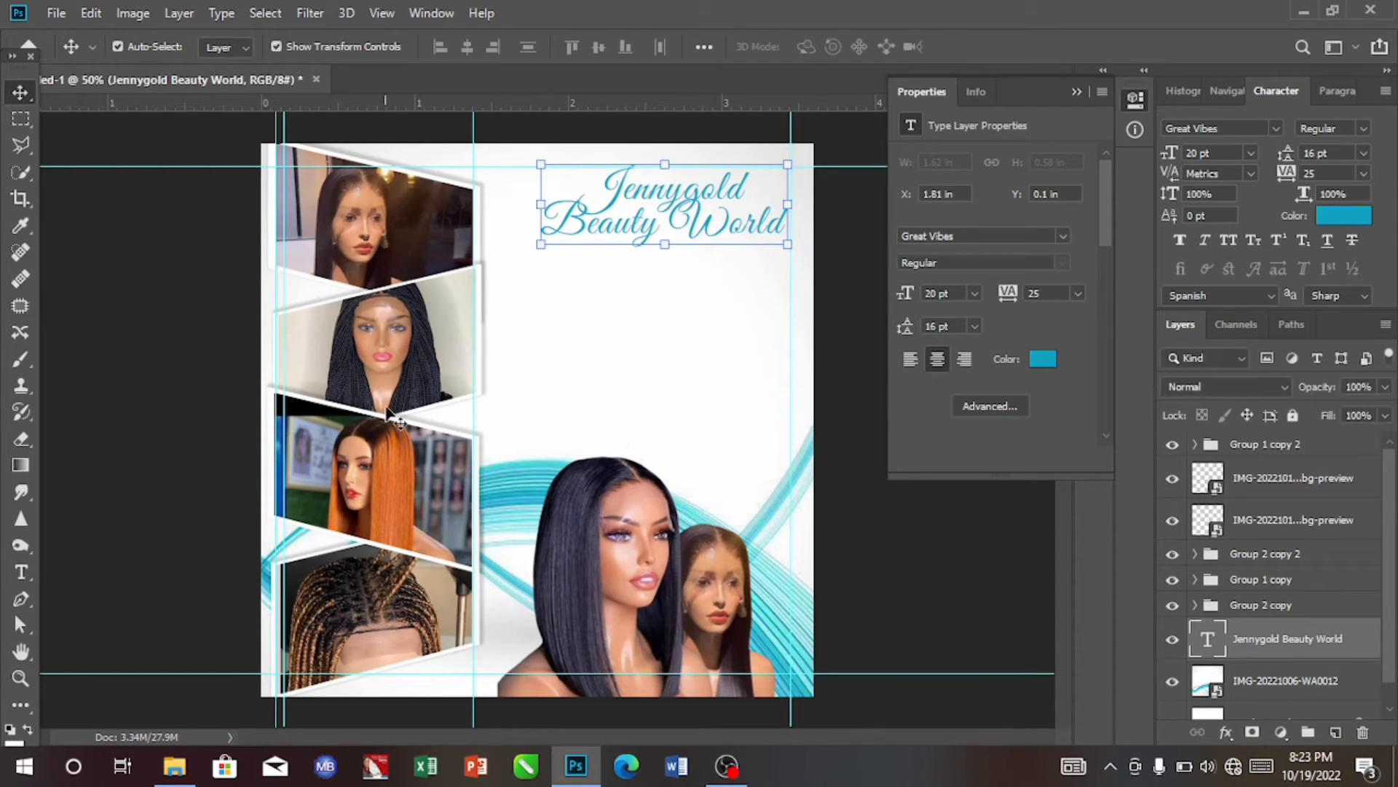
pyautogui.moveTo(703, 222)
pyautogui.mouseDown()
pyautogui.moveTo(705, 208)
pyautogui.moveTo(695, 221)
pyautogui.mouseUp()
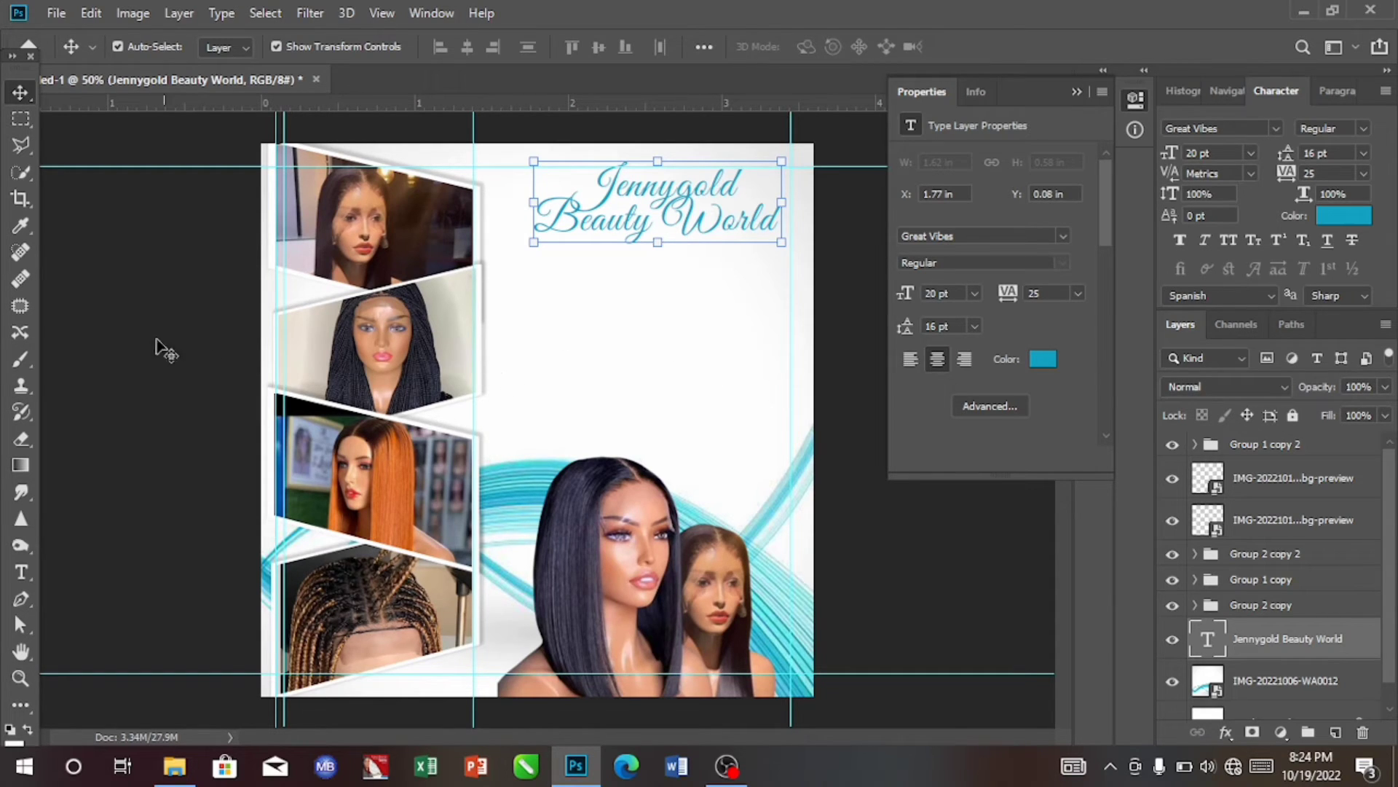
# - Add a separate text layer below the title with the pasted tagline "...Looking good is a good business"
pyautogui.click(21, 571)
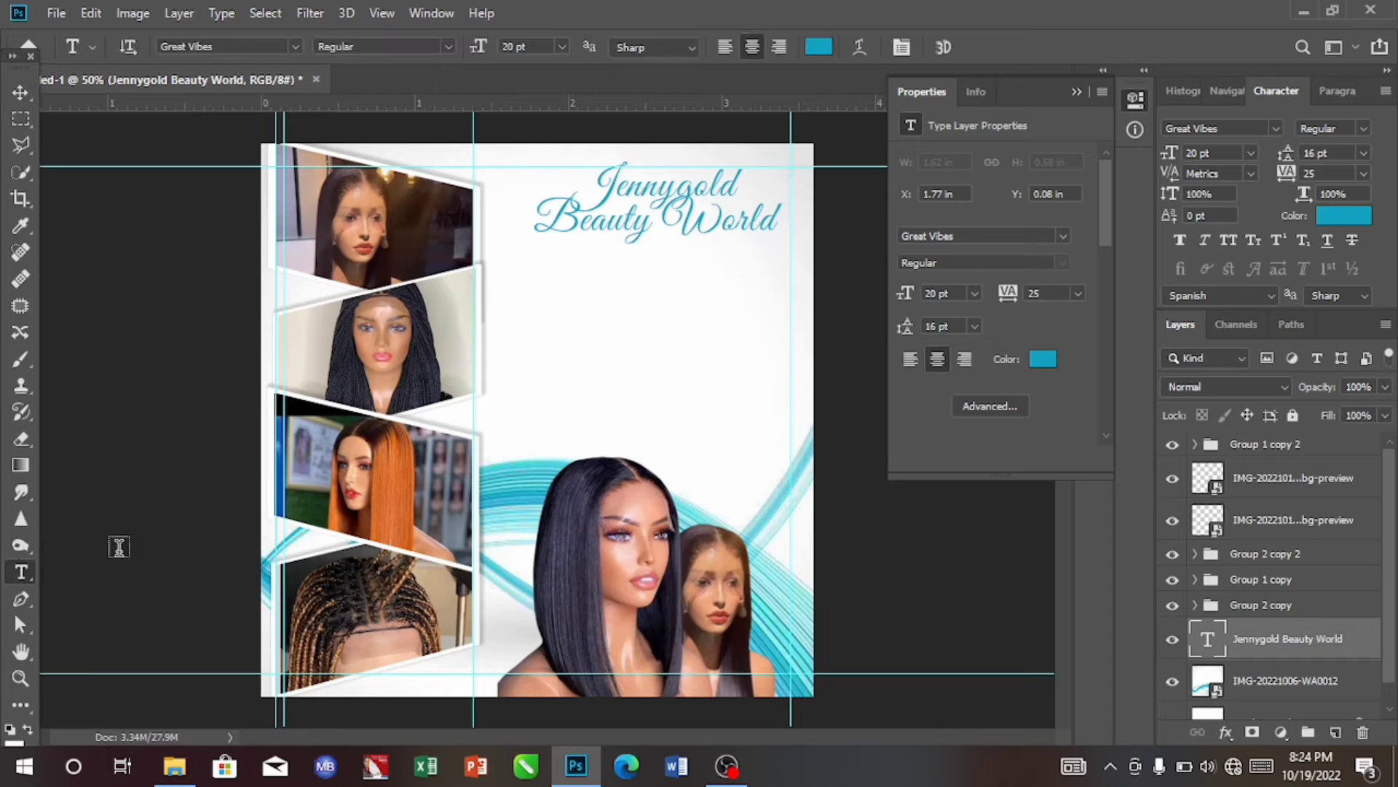
pyautogui.click(592, 339)
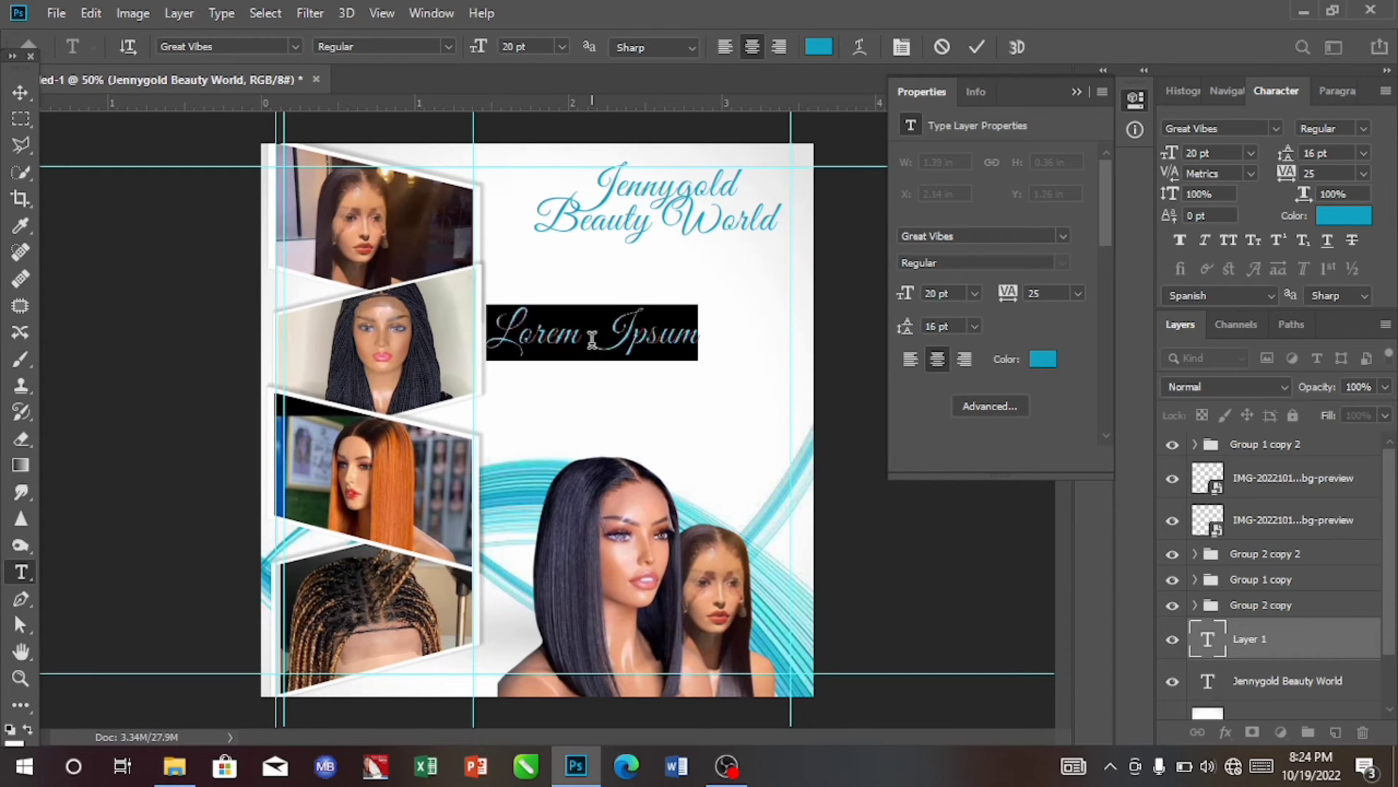
pyautogui.press('BackSpace')
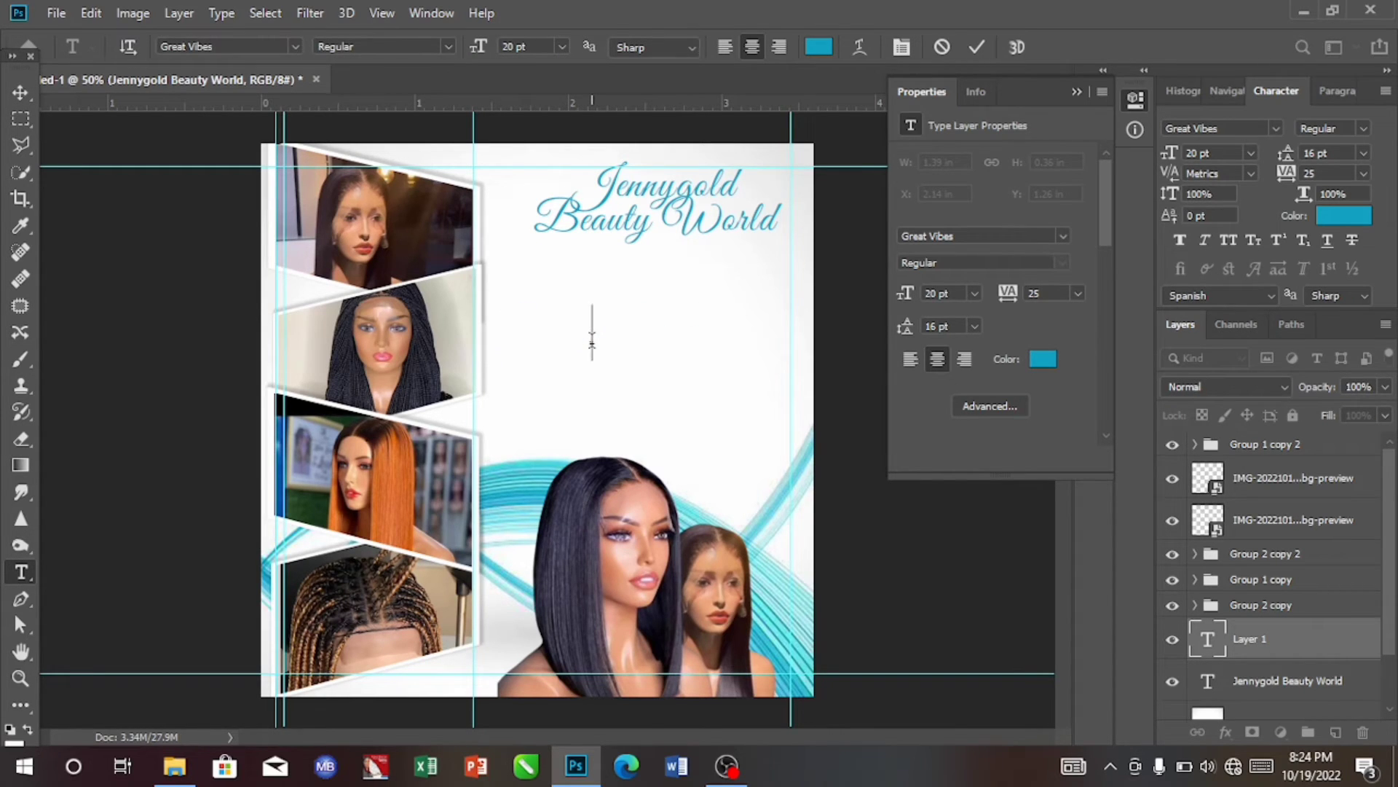
pyautogui.hotkey('ctrl', 'v')
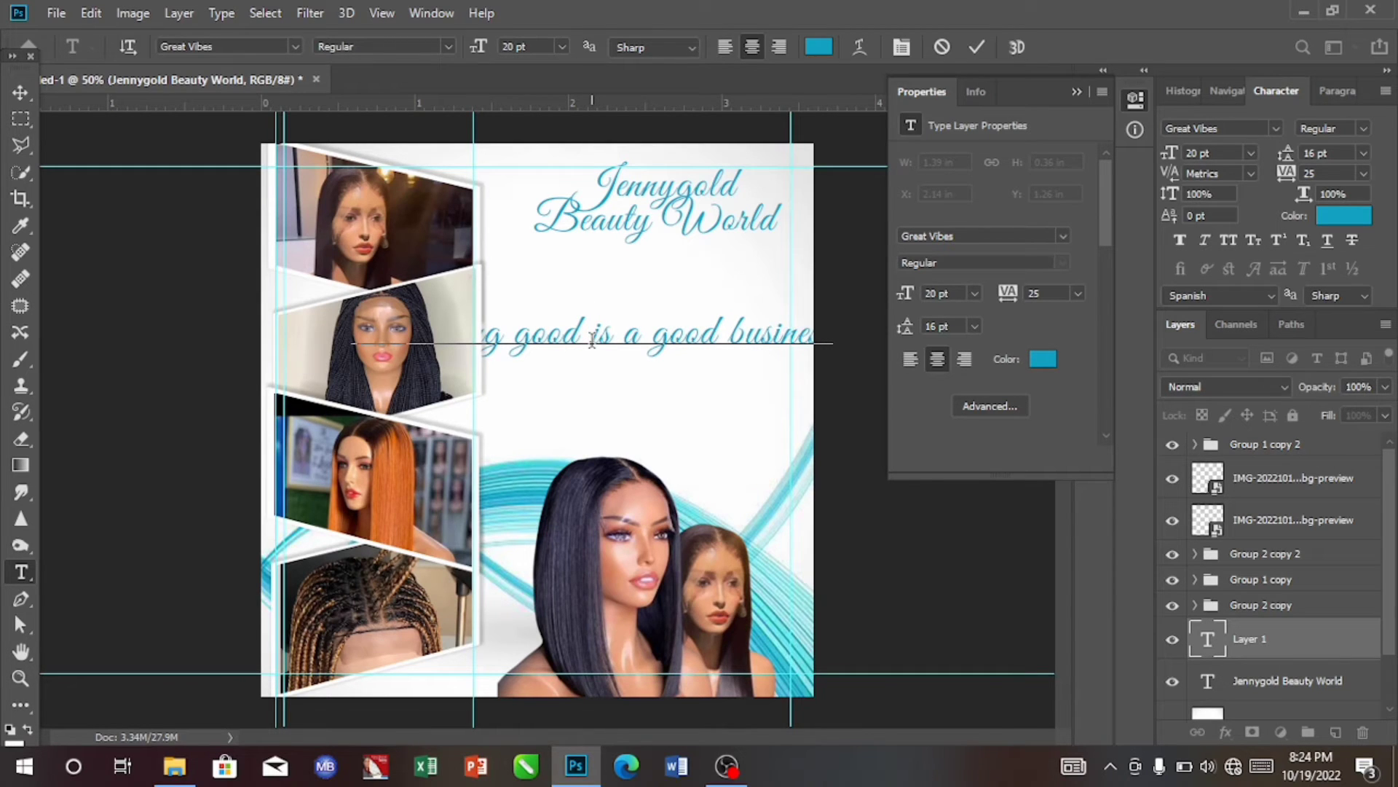
pyautogui.click(21, 92)
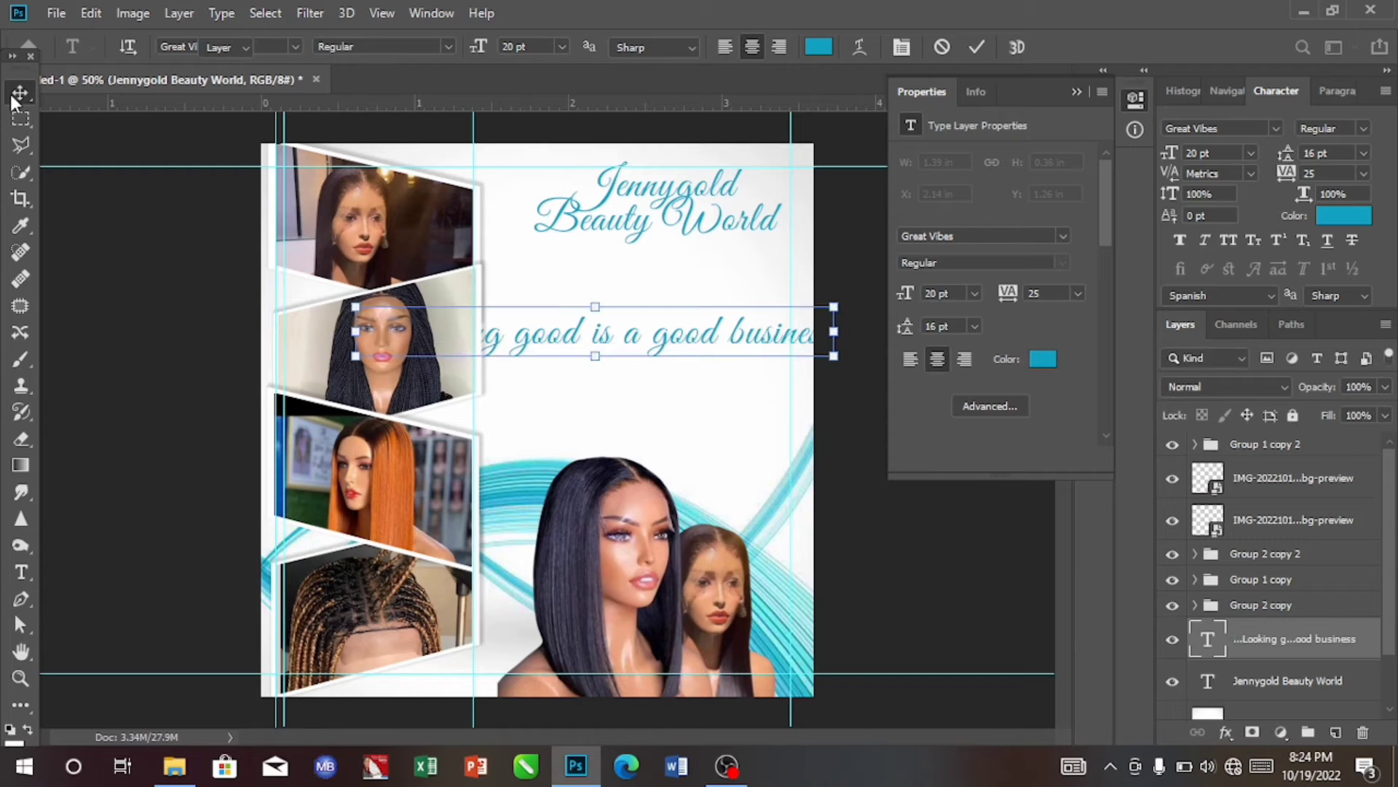
# - Set the tagline in Montserrat Medium at 6 pt and move it directly beneath the title
pyautogui.click(1277, 128)
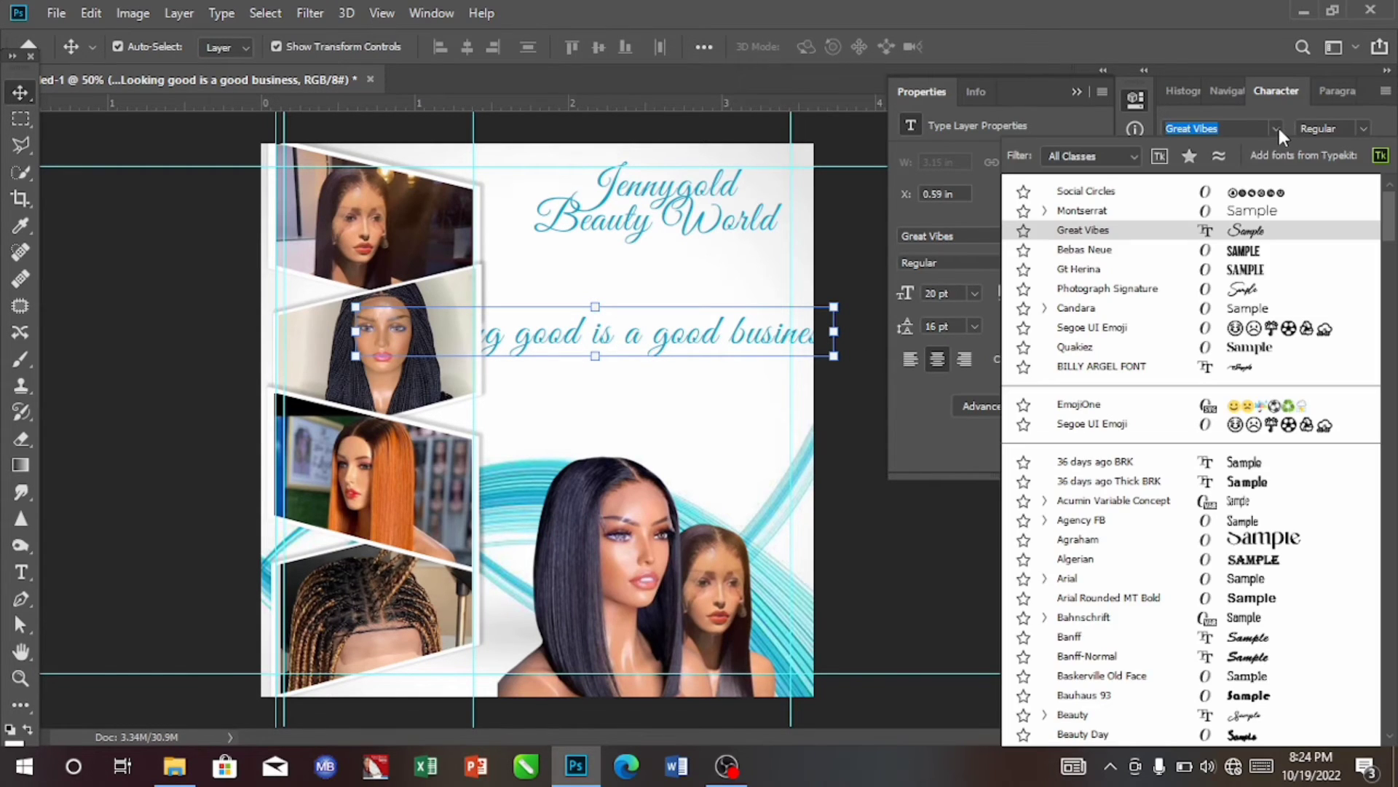
pyautogui.click(1119, 211)
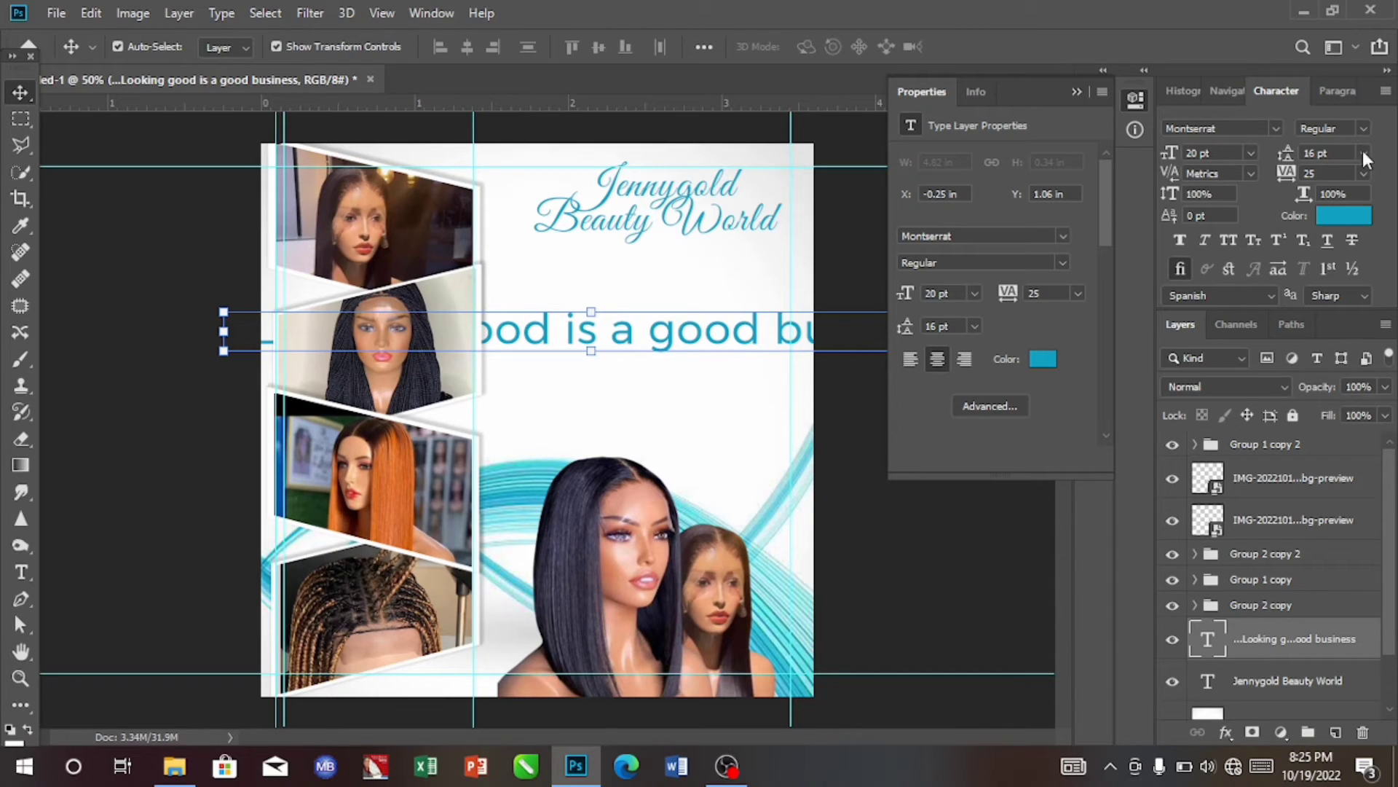
pyautogui.click(1364, 127)
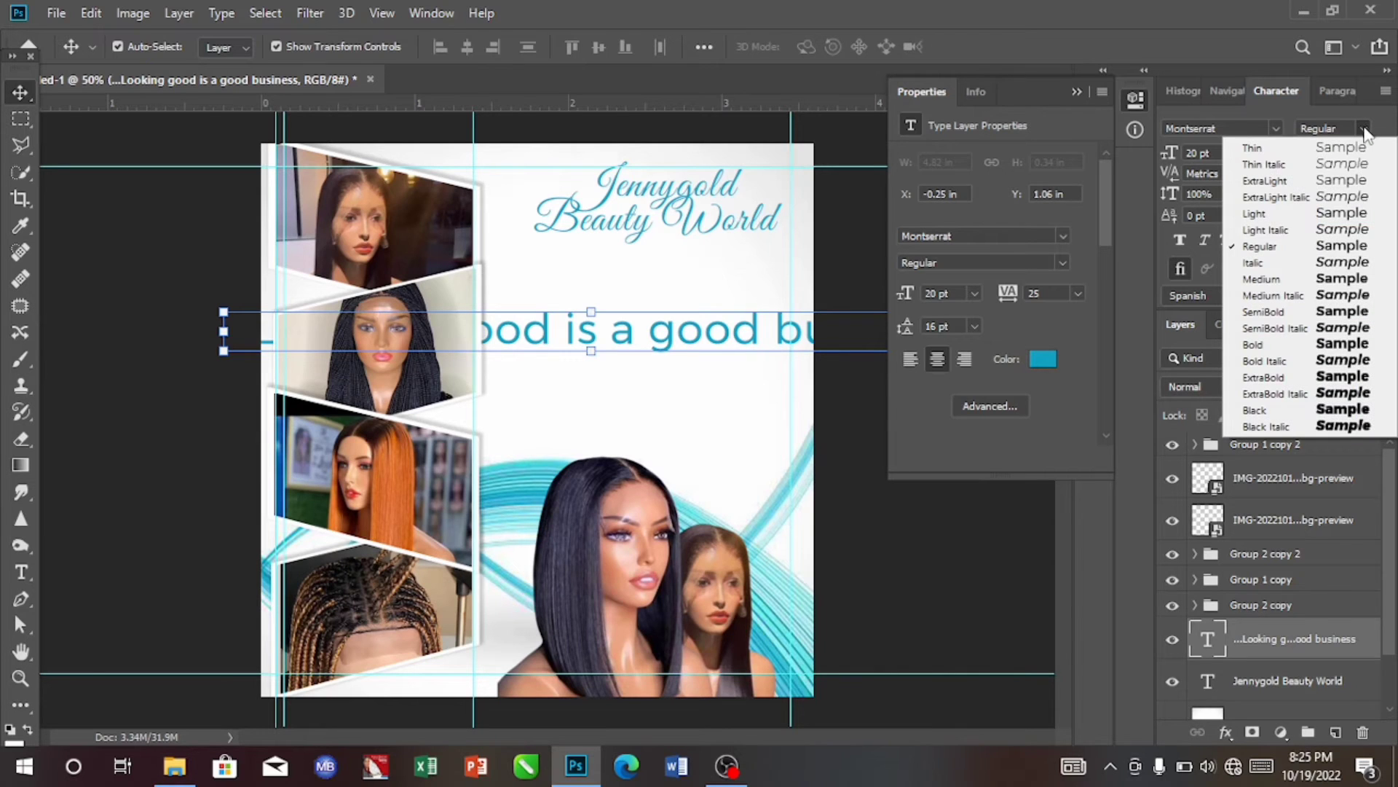
pyautogui.click(1291, 281)
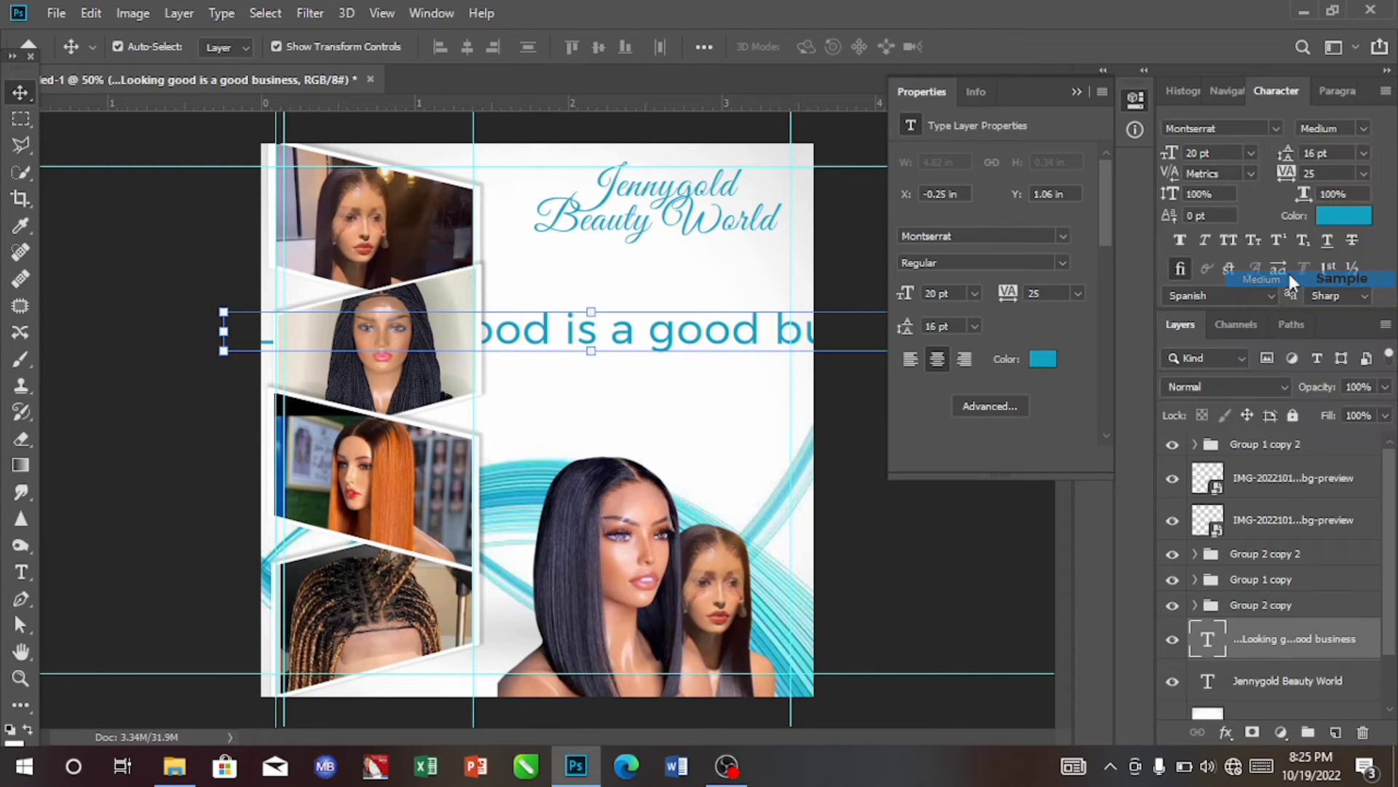
pyautogui.click(1252, 153)
pyautogui.click(1231, 179)
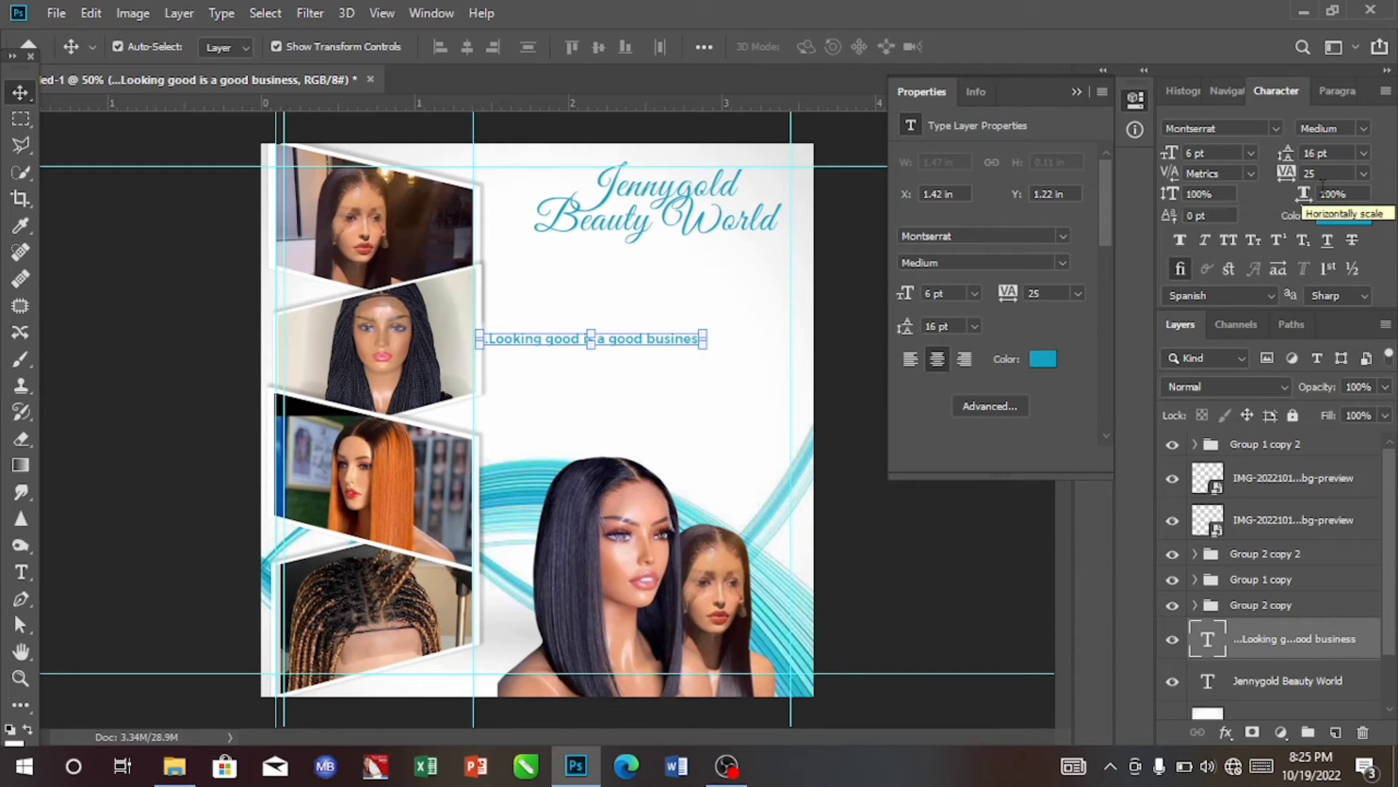
pyautogui.moveTo(627, 338); pyautogui.dragTo(699, 246)
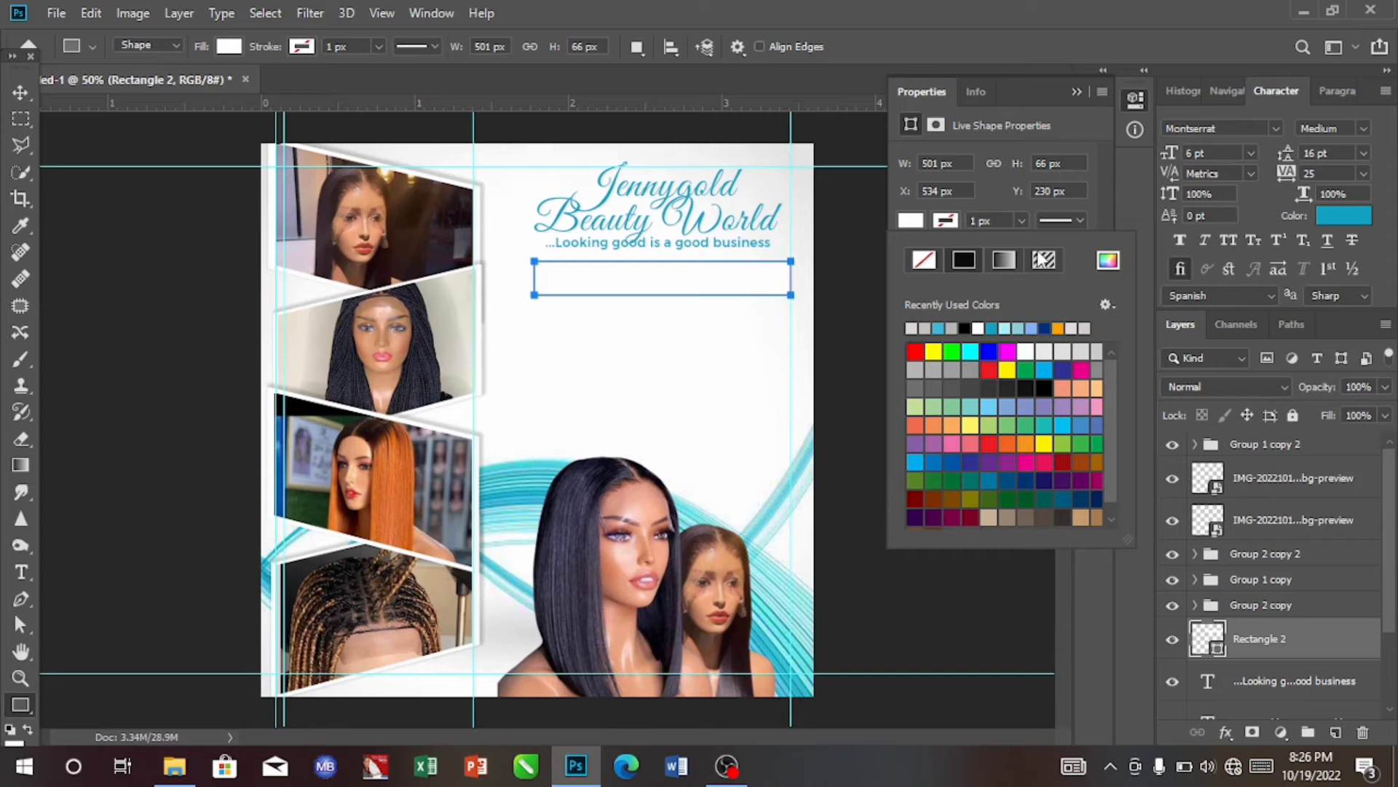
# - Fill the 501 × 66 px rectangle beneath the tagline with the wave's blue 41bcde and round its linked corners to about 74 px
pyautogui.click(1108, 260)
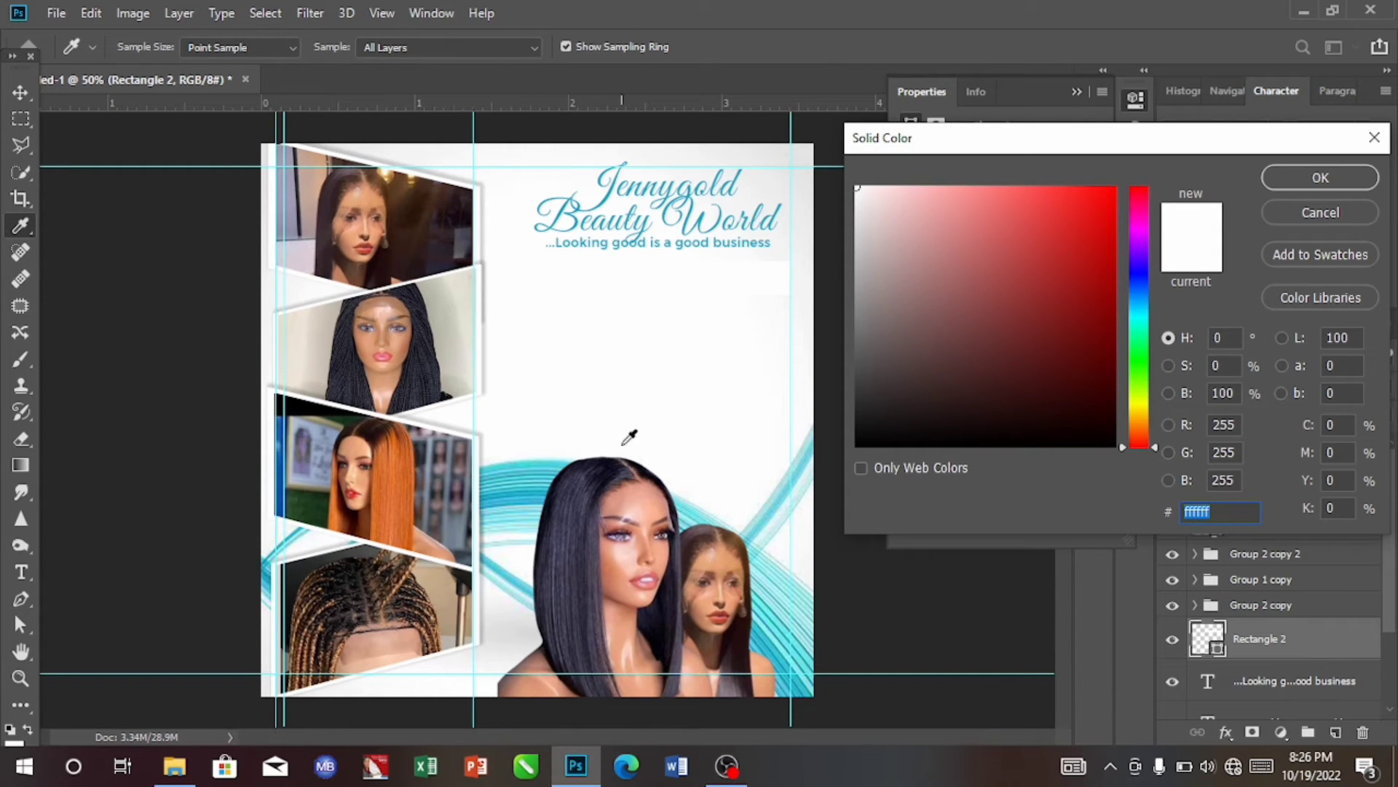
pyautogui.click(530, 488)
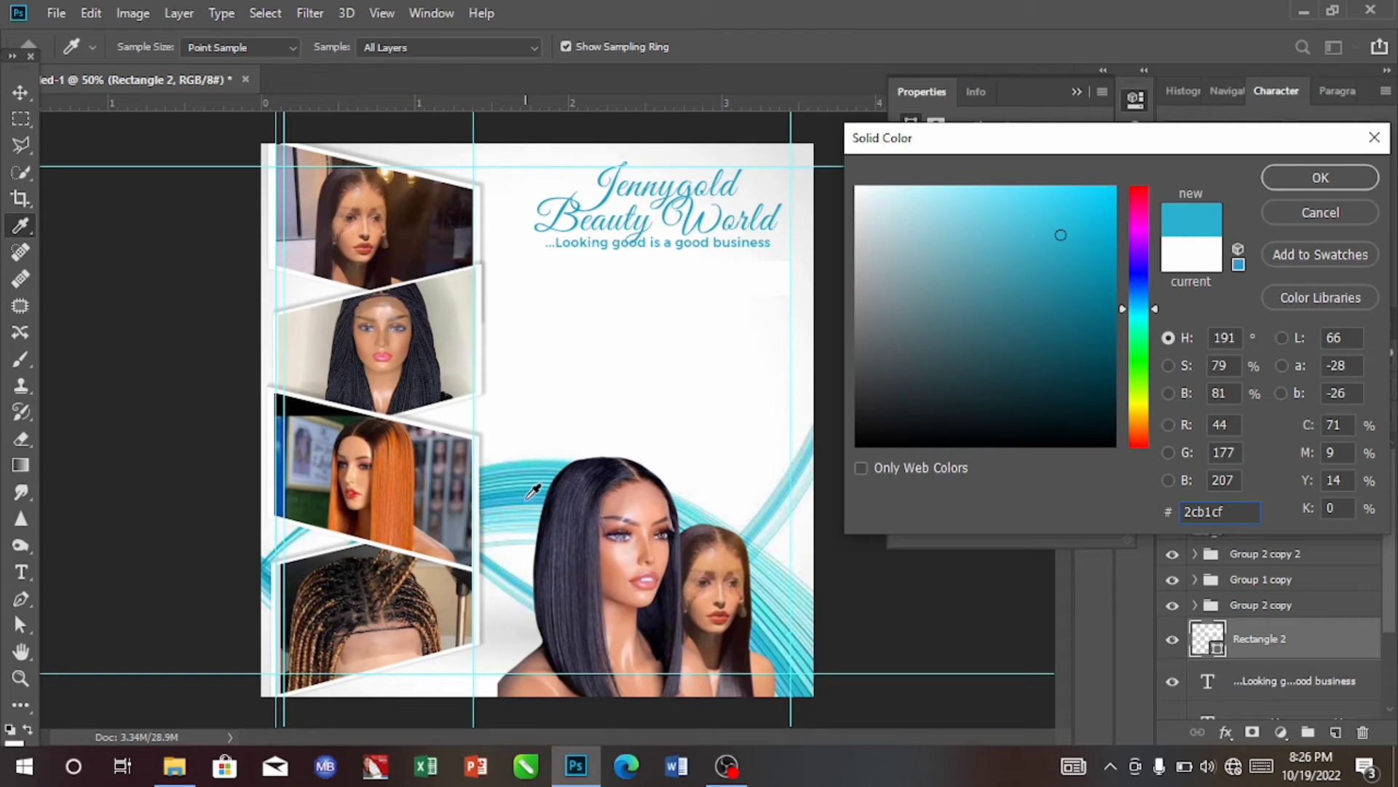
pyautogui.click(531, 496)
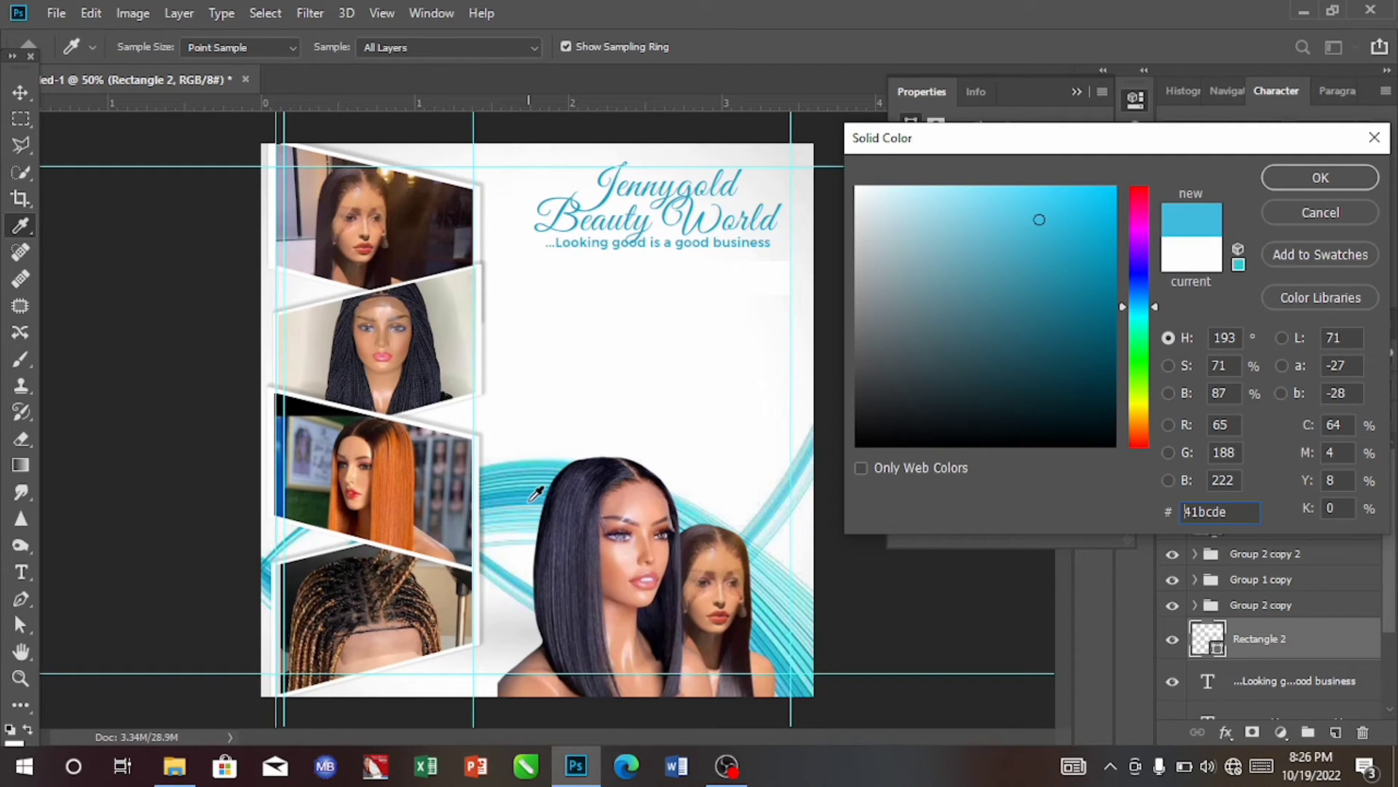
pyautogui.click(1334, 174)
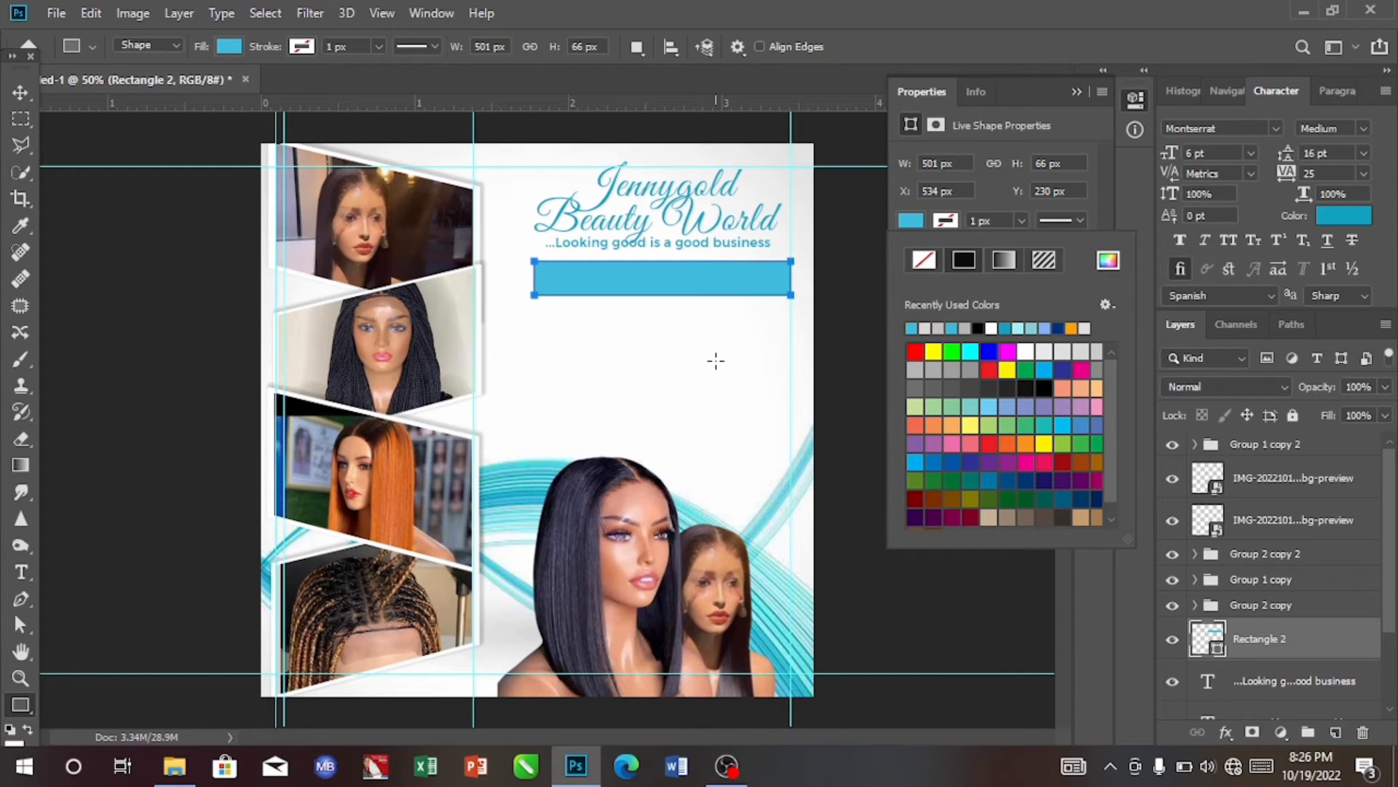
pyautogui.click(1023, 220)
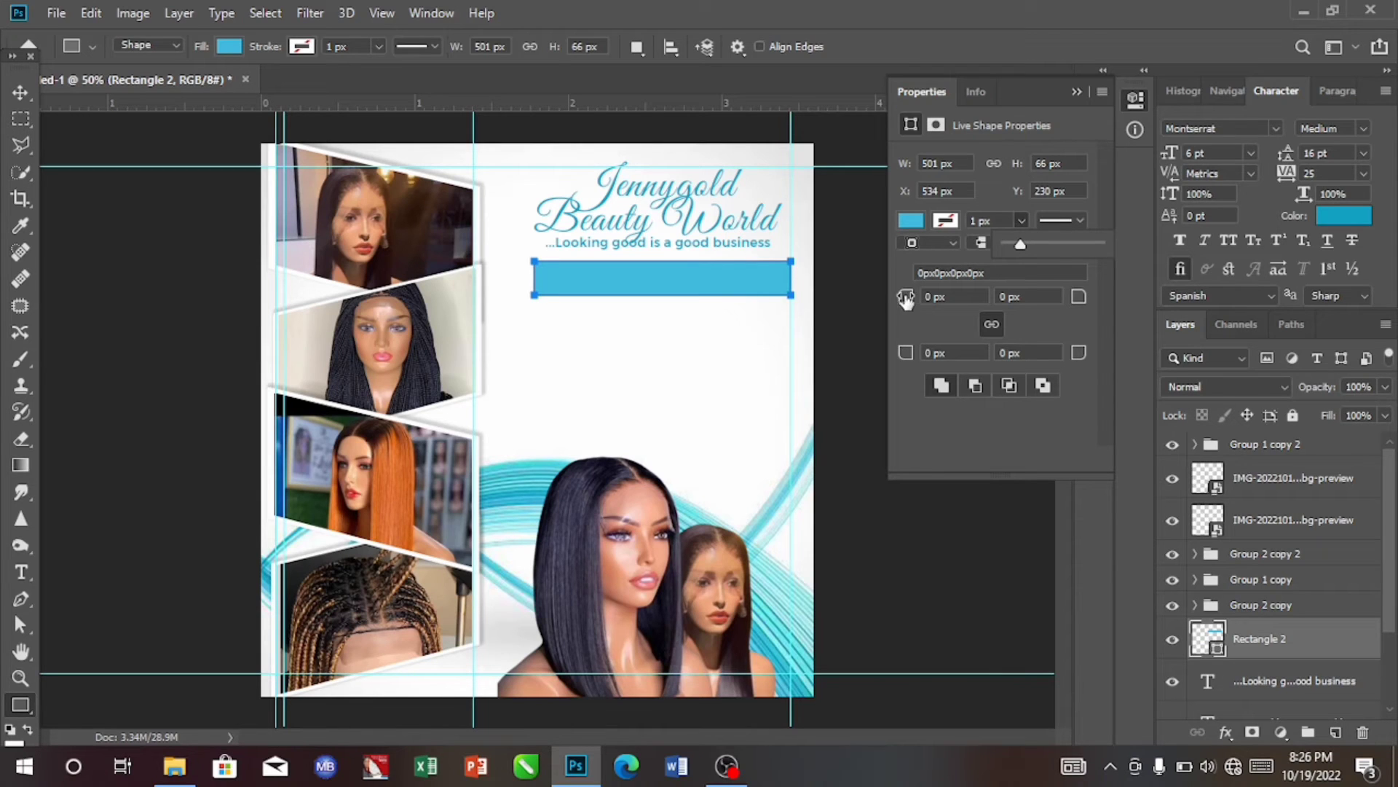
pyautogui.moveTo(906, 298); pyautogui.dragTo(981, 307)
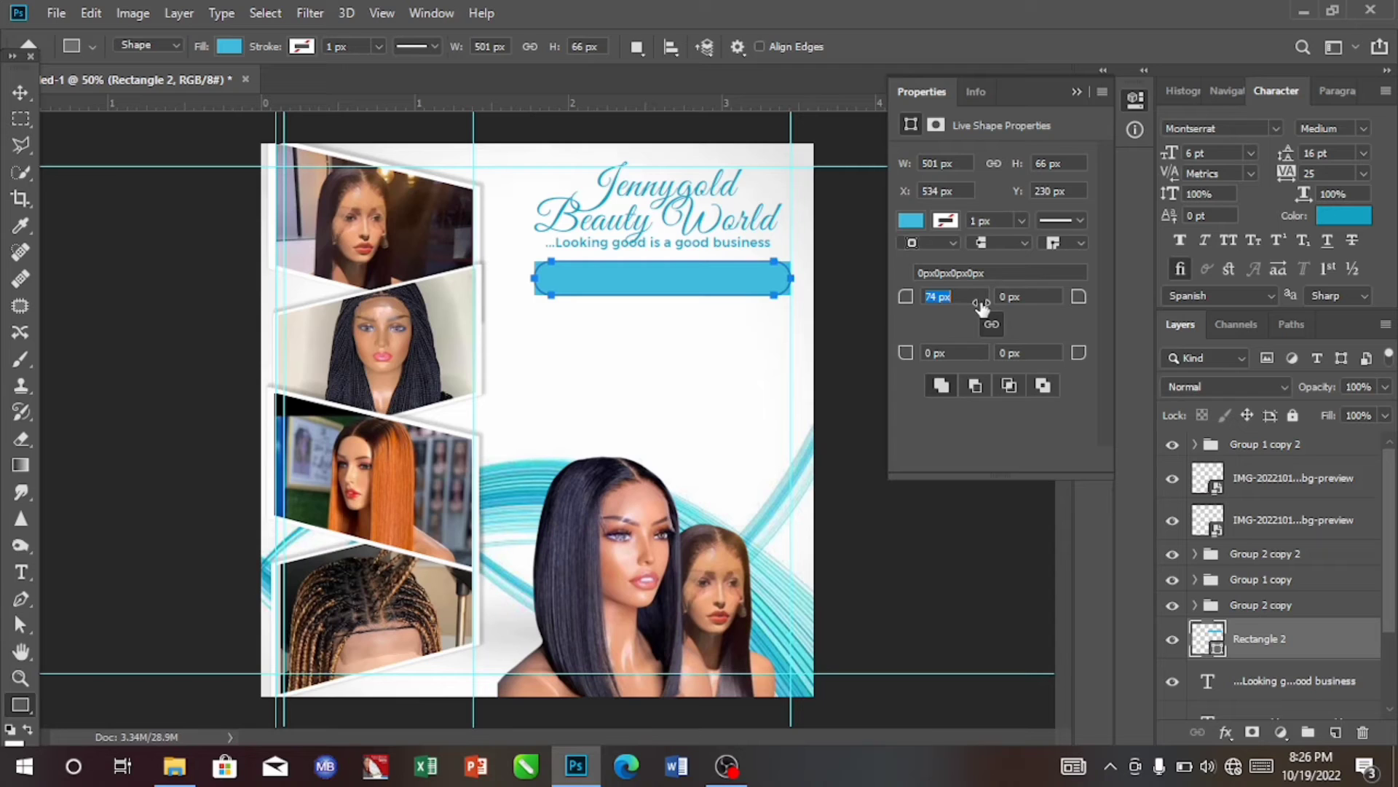
# - Round all four linked corners of the blue bar to 33 px and place the text "We sell all kinds of hair products:" on it
pyautogui.click(991, 322)
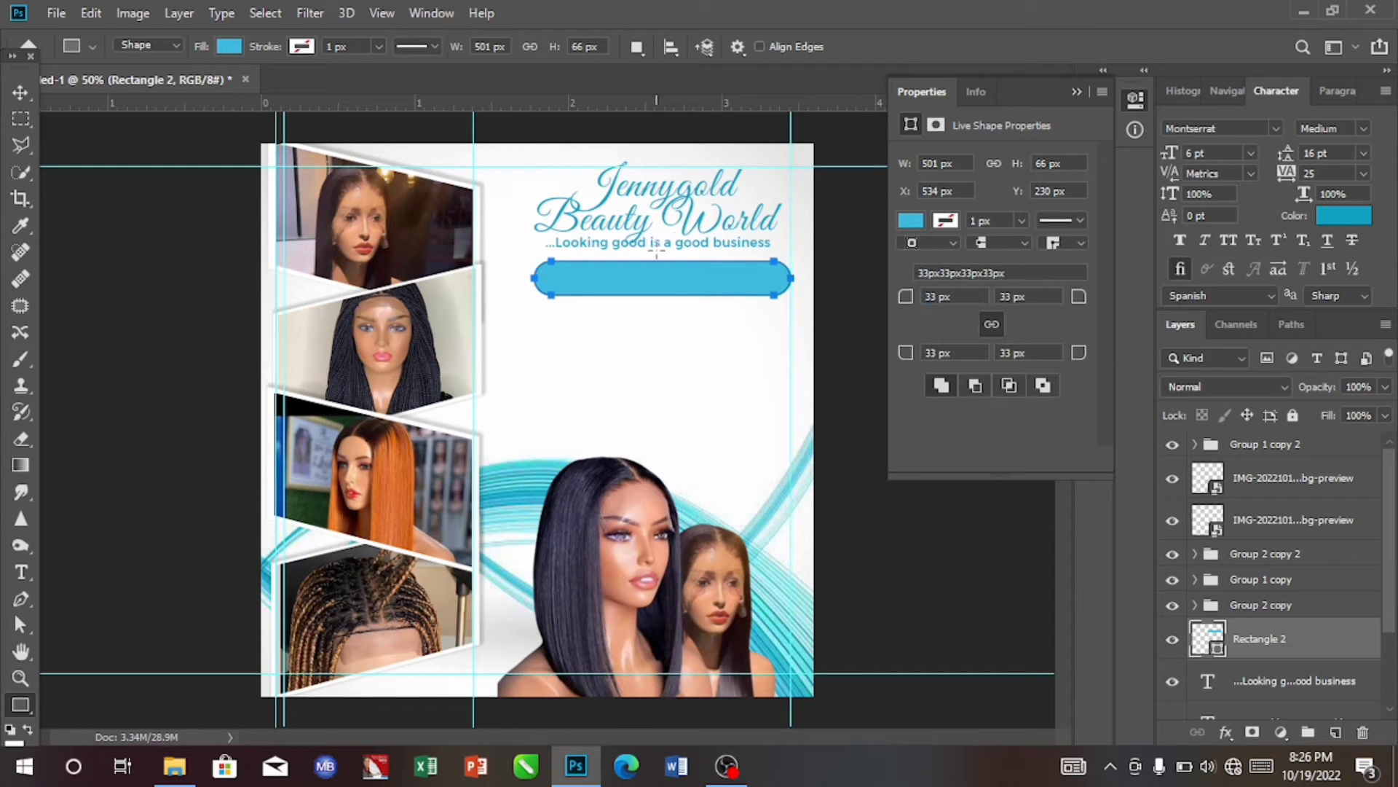
pyautogui.click(19, 92)
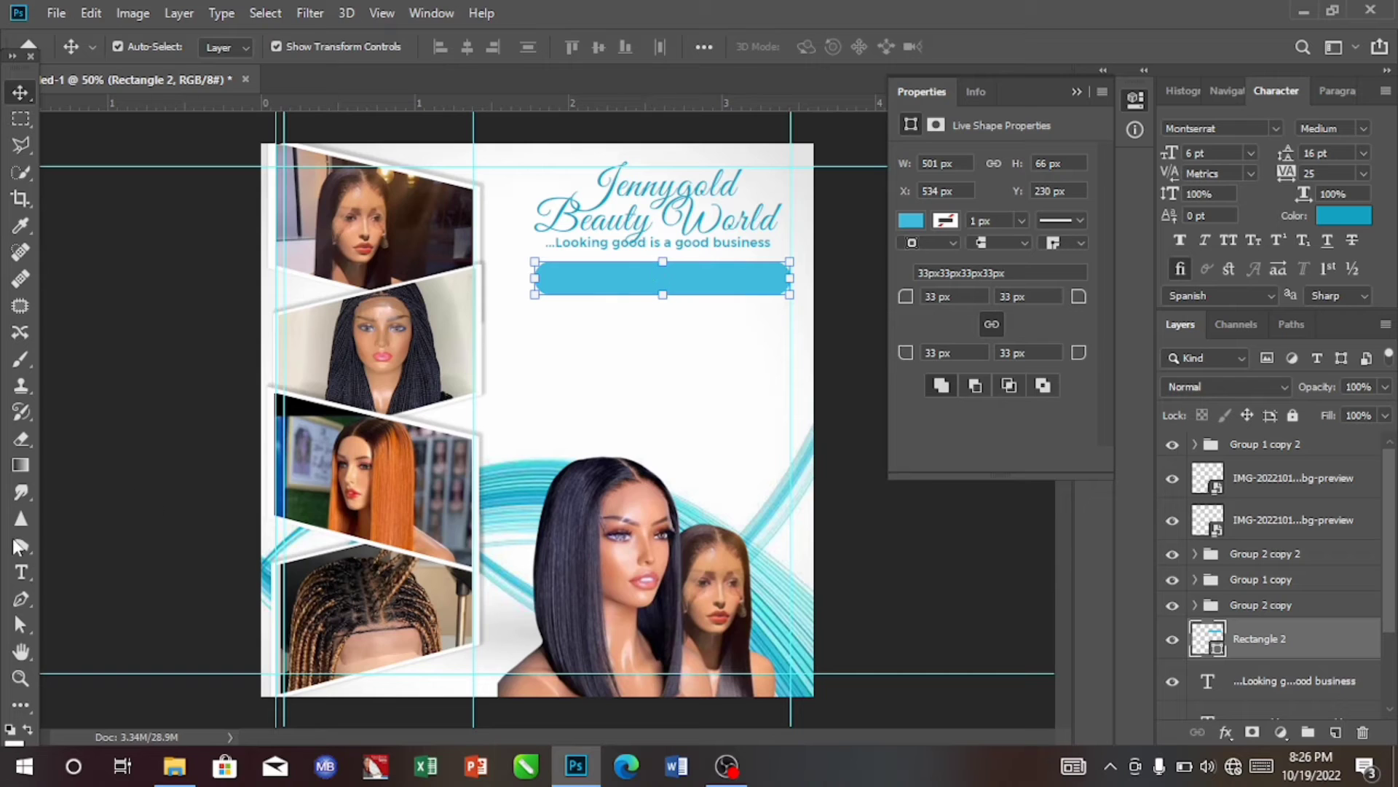
pyautogui.click(16, 574)
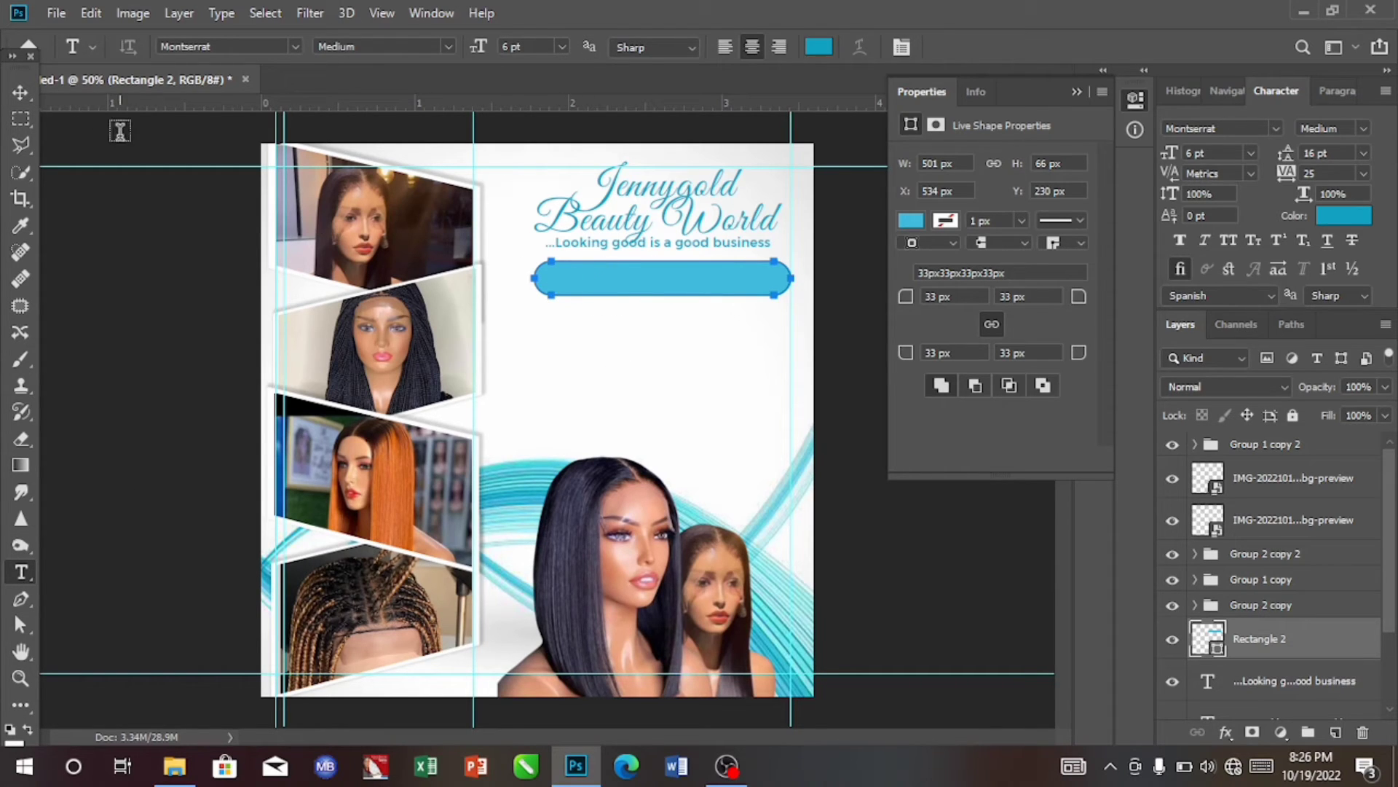
pyautogui.click(21, 97)
pyautogui.click(21, 572)
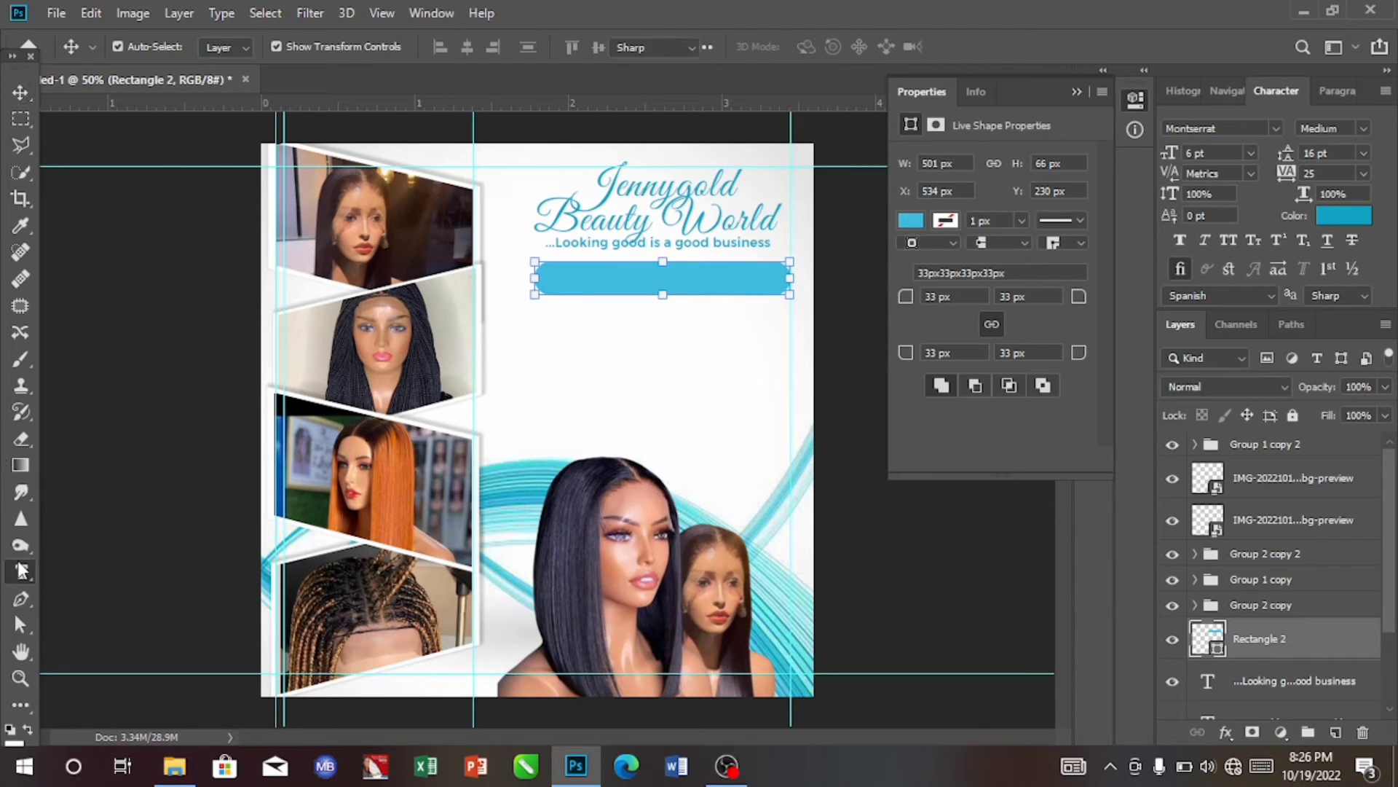
pyautogui.write('We sell all kinds of hair products:')
pyautogui.moveTo(583, 340); pyautogui.dragTo(699, 278)
pyautogui.doubleClick(699, 278)
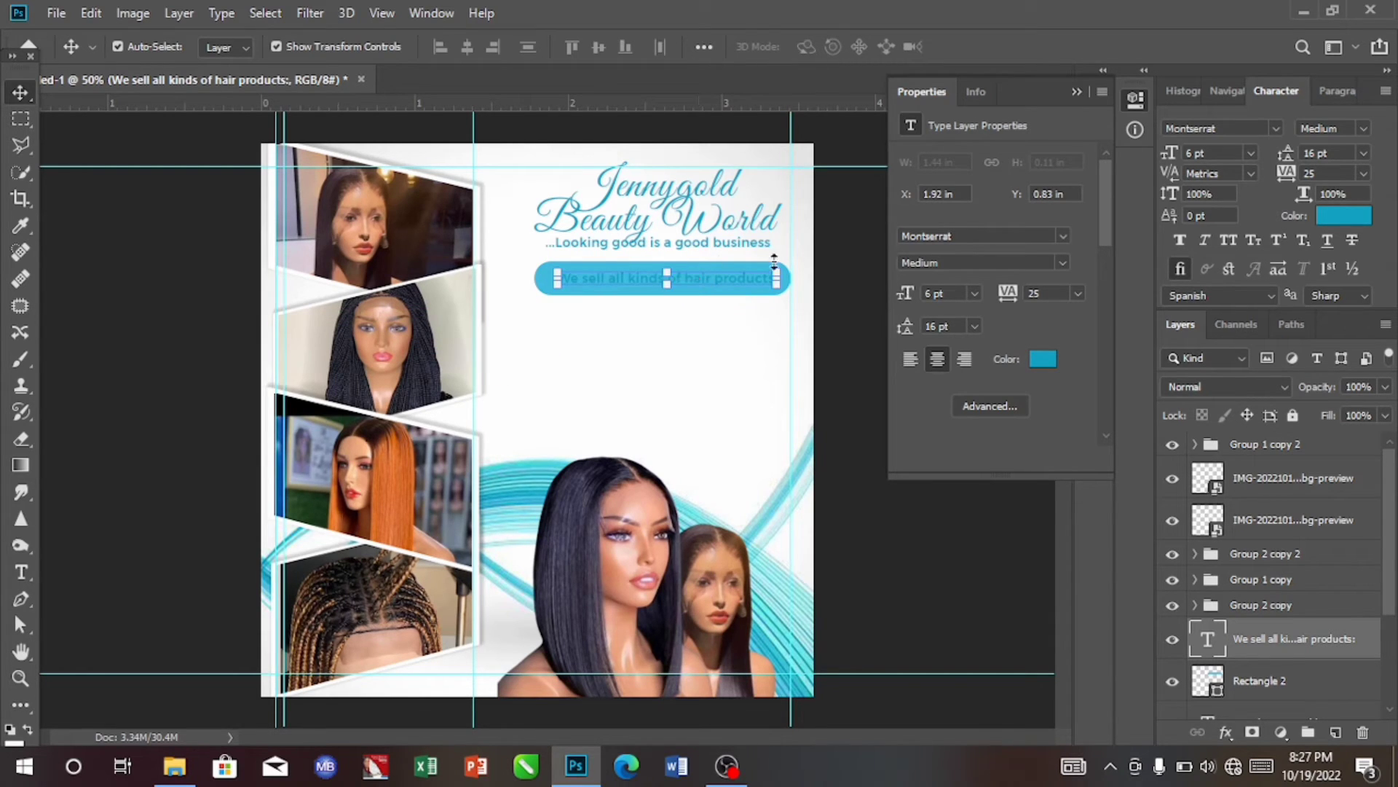
# - Color the text on the blue bar white (ffffff) and set it in Montserrat Bold
pyautogui.click(1330, 217)
pyautogui.click(651, 400)
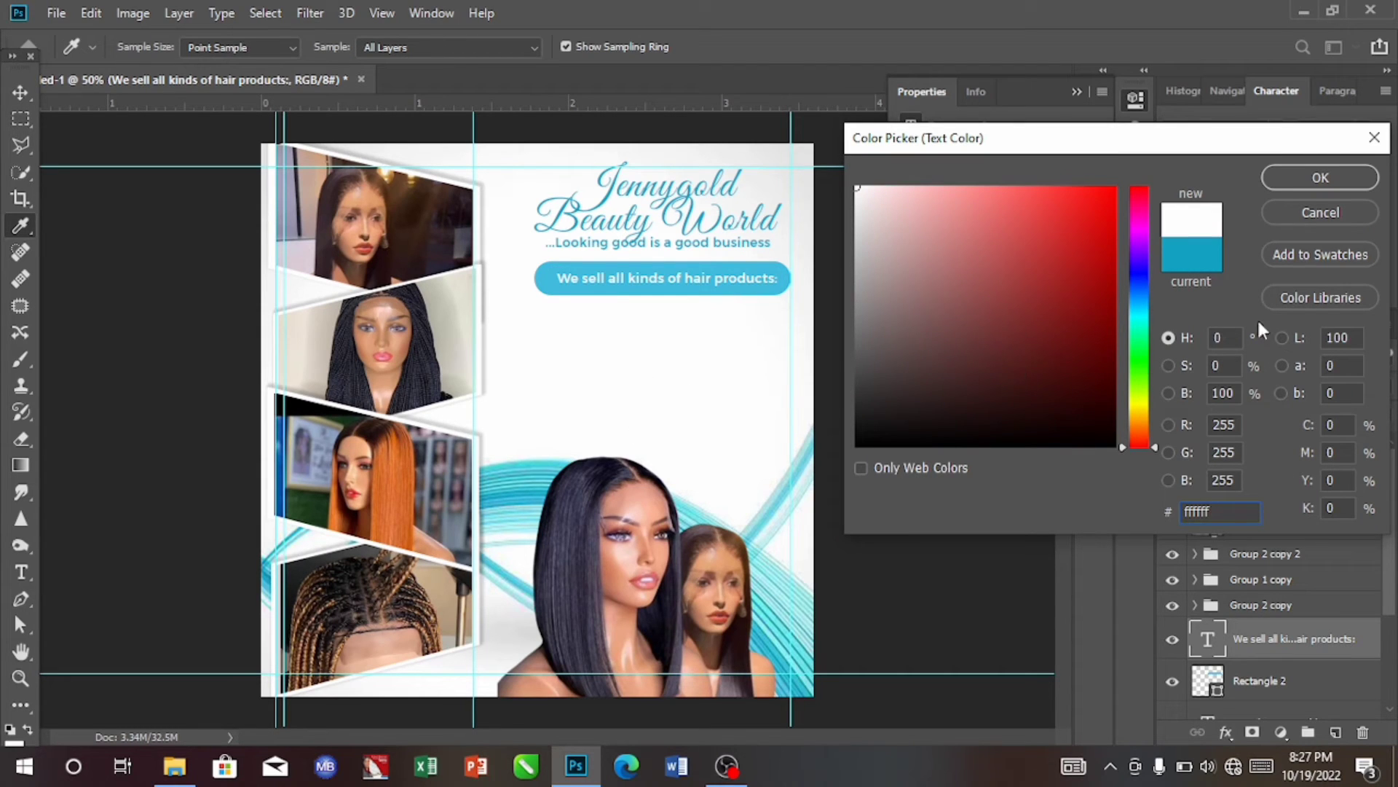
pyautogui.click(1303, 180)
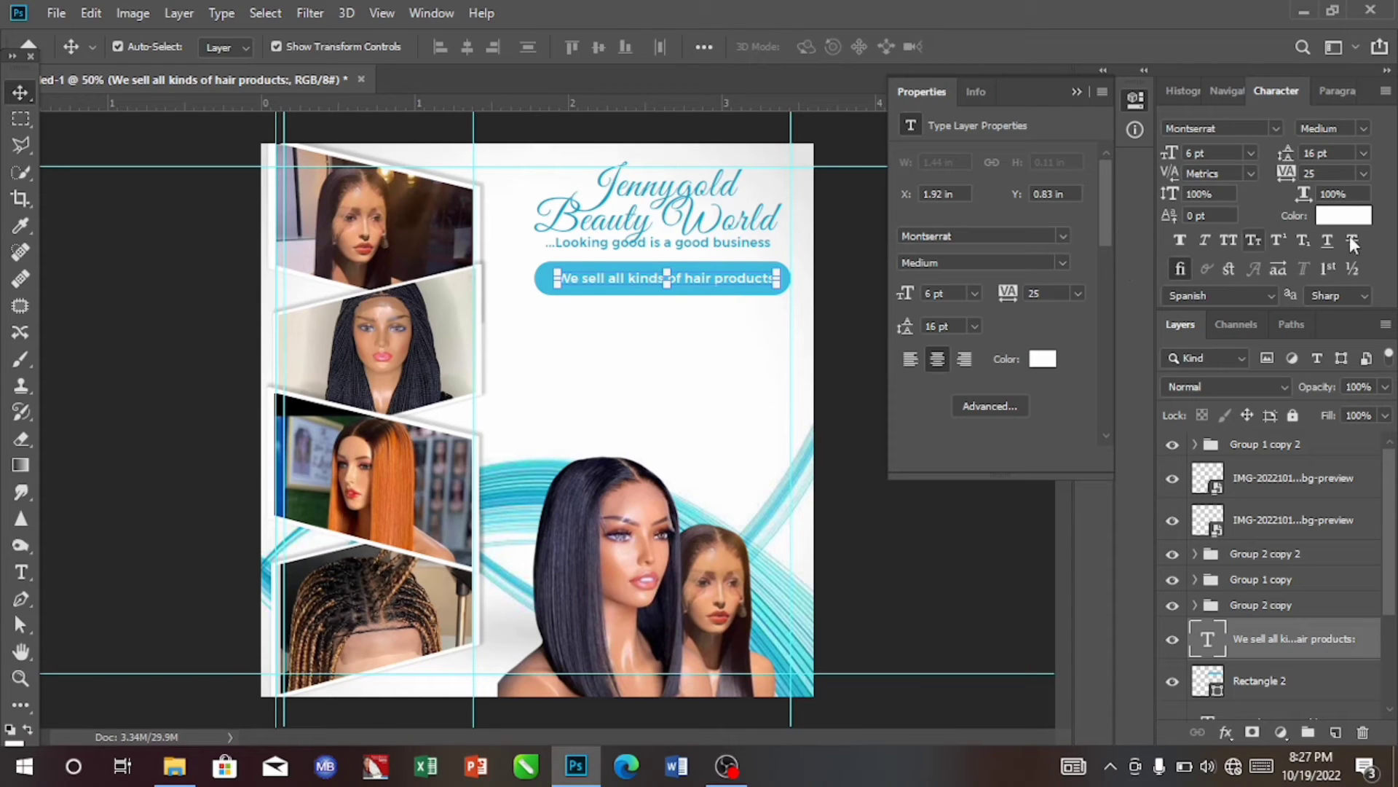
pyautogui.click(1361, 127)
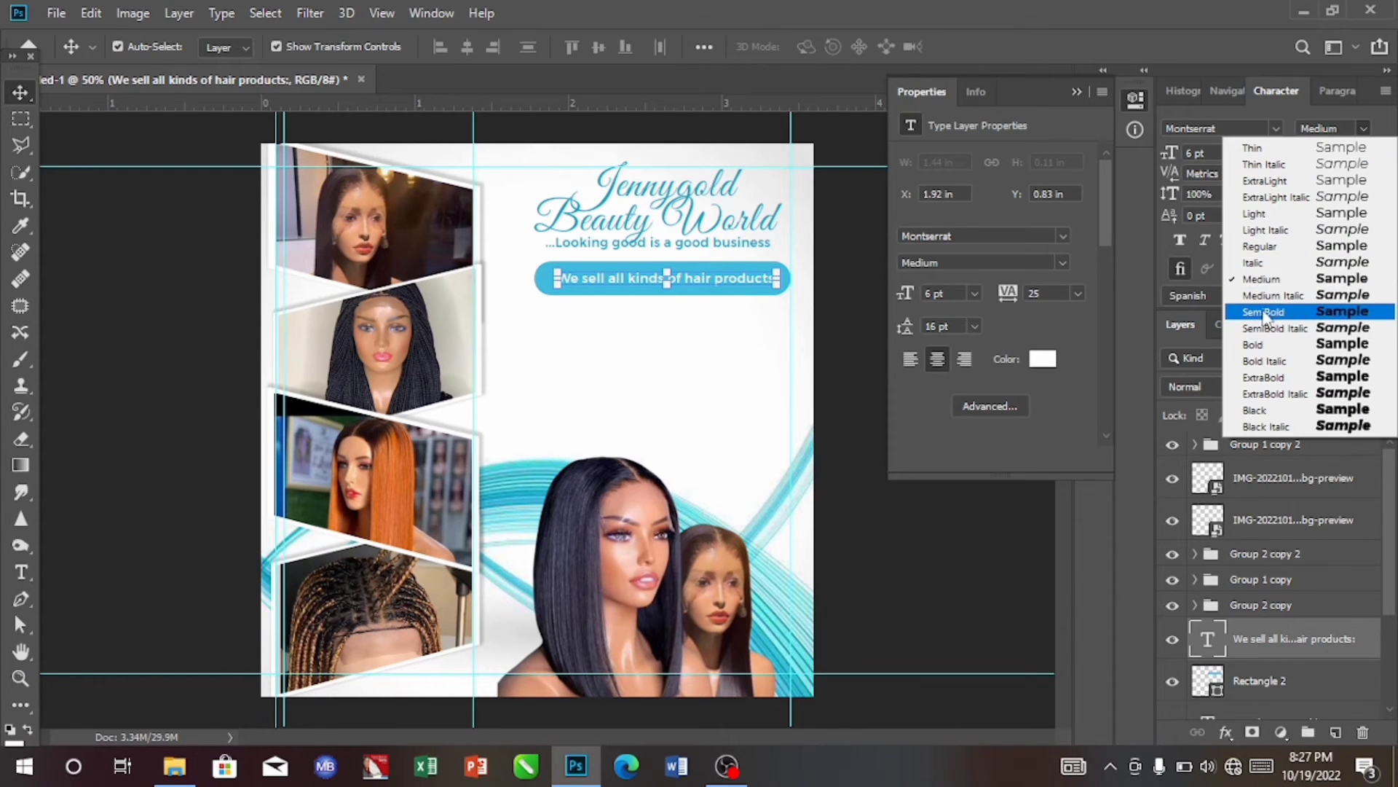
pyautogui.click(1269, 344)
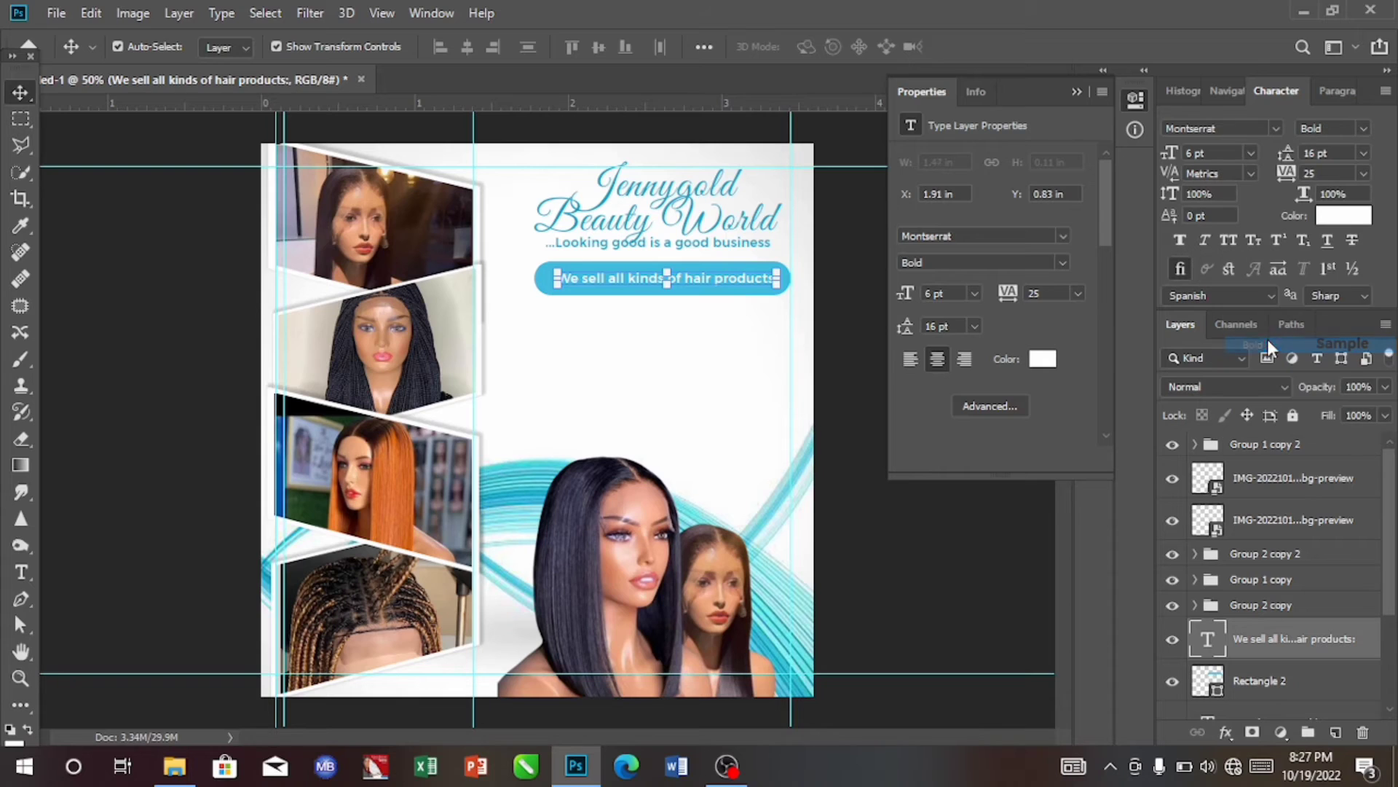
# - Set the bar text's size to 7.62 pt and its tracking to -25
pyautogui.click(1250, 153)
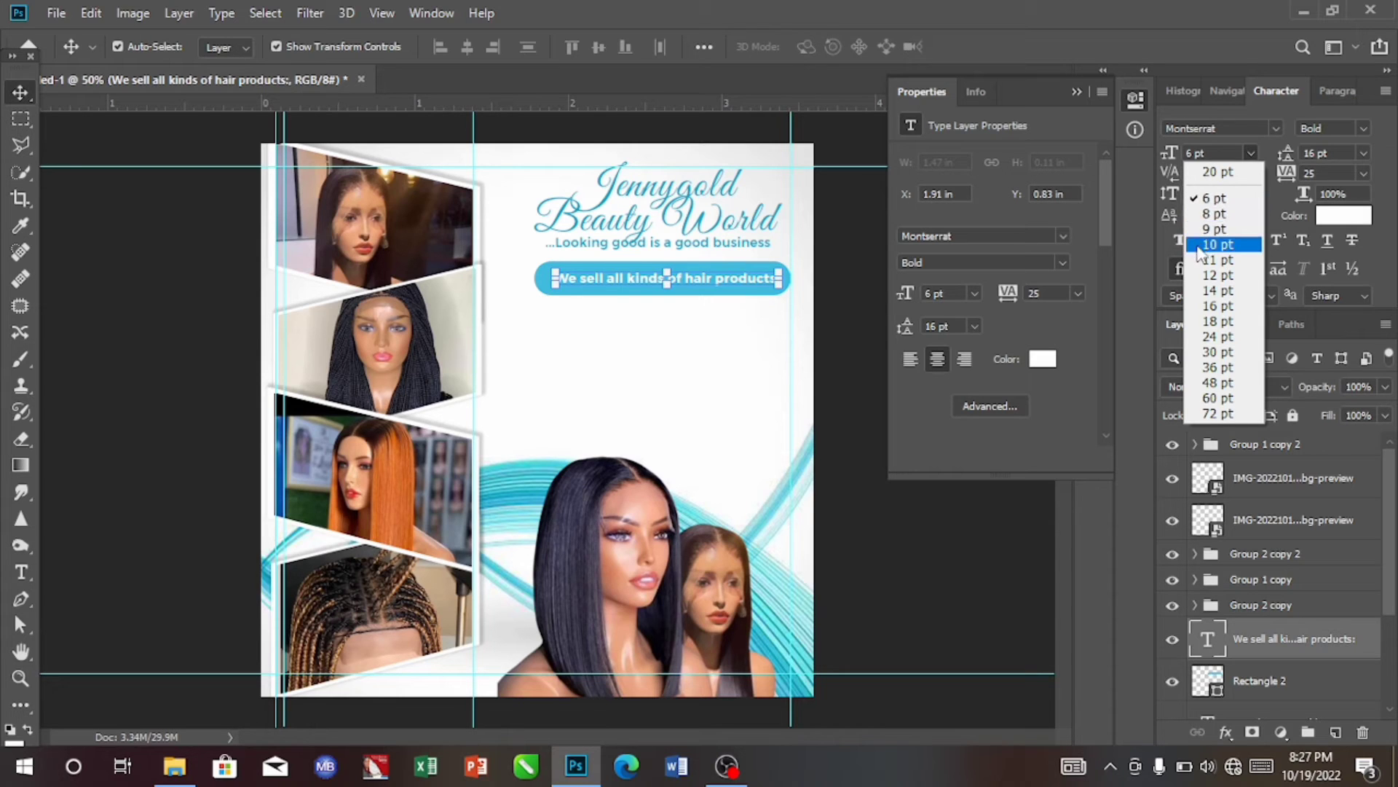
pyautogui.click(1215, 213)
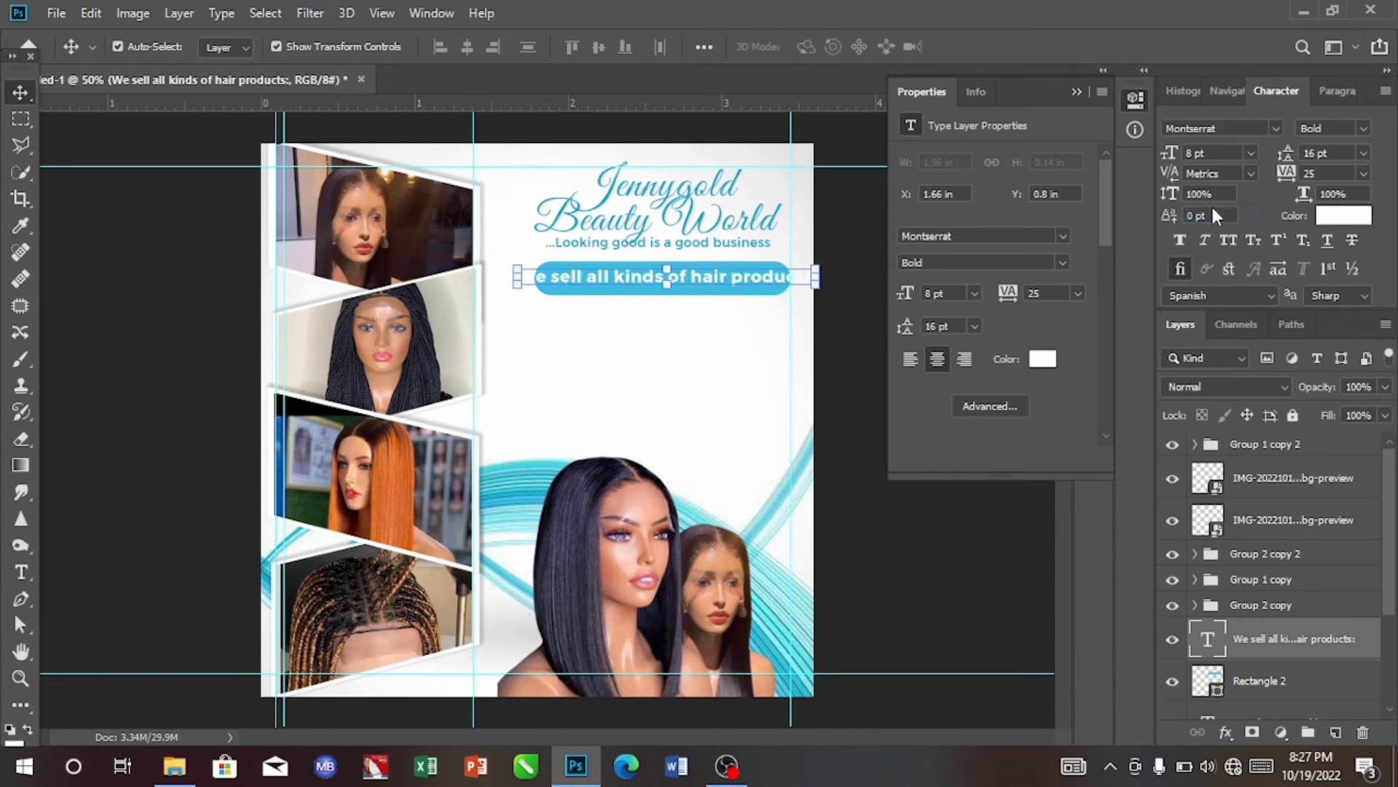
pyautogui.click(1188, 153)
pyautogui.press('BackSpace')
pyautogui.write('7')
pyautogui.write('.62')
pyautogui.press('Return')
pyautogui.click(1364, 174)
pyautogui.click(1344, 239)
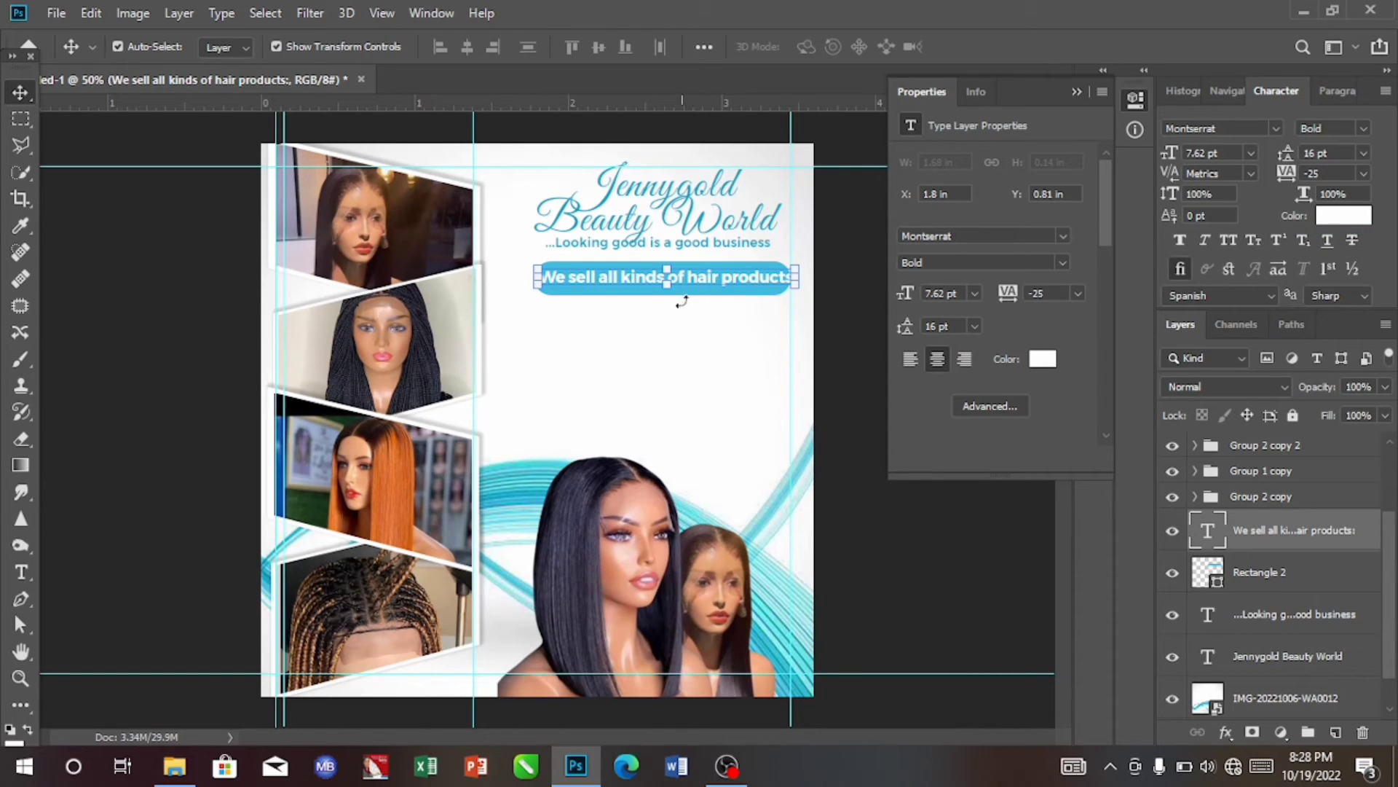
# - Widen the blue bar to about 535 px and nudge it 4 px to the left behind its text
pyautogui.click(666, 359)
pyautogui.click(700, 290)
pyautogui.moveTo(792, 279); pyautogui.dragTo(802, 281)
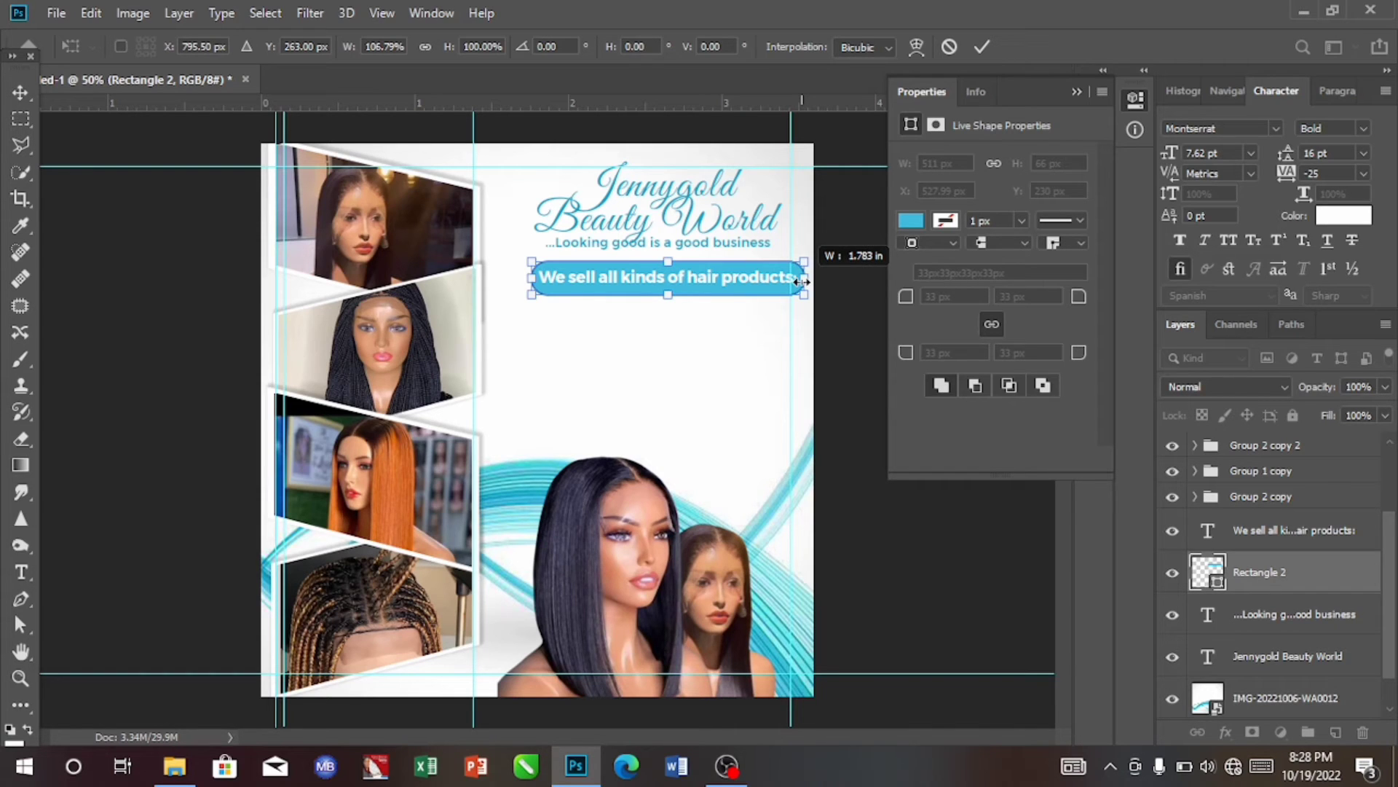
pyautogui.press('Left')
pyautogui.press('Left')
pyautogui.press('Left')
pyautogui.press('Left')
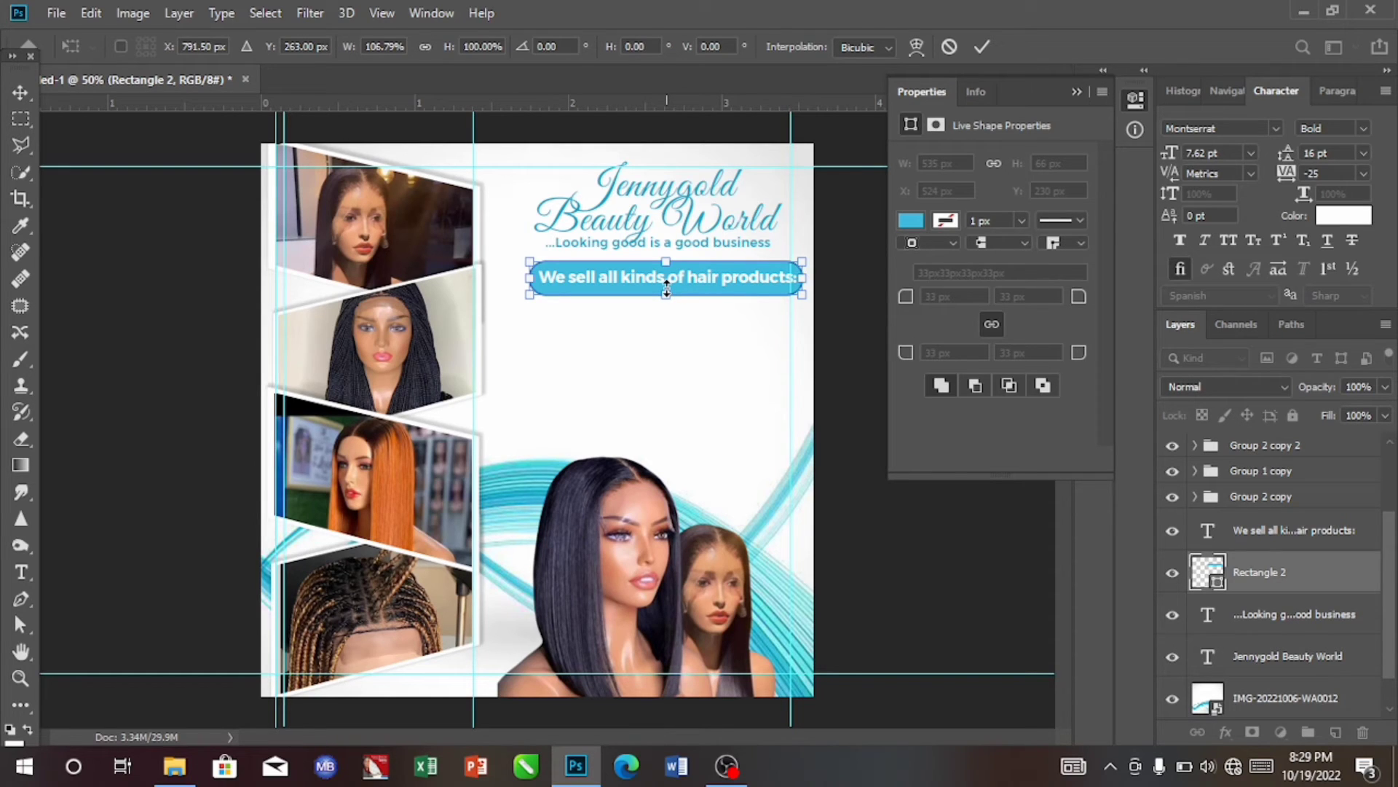
# - Reduce the blue bar's height to about 64 px and align the bar and its text on their horizontal centers
pyautogui.moveTo(666, 290); pyautogui.dragTo(668, 286)
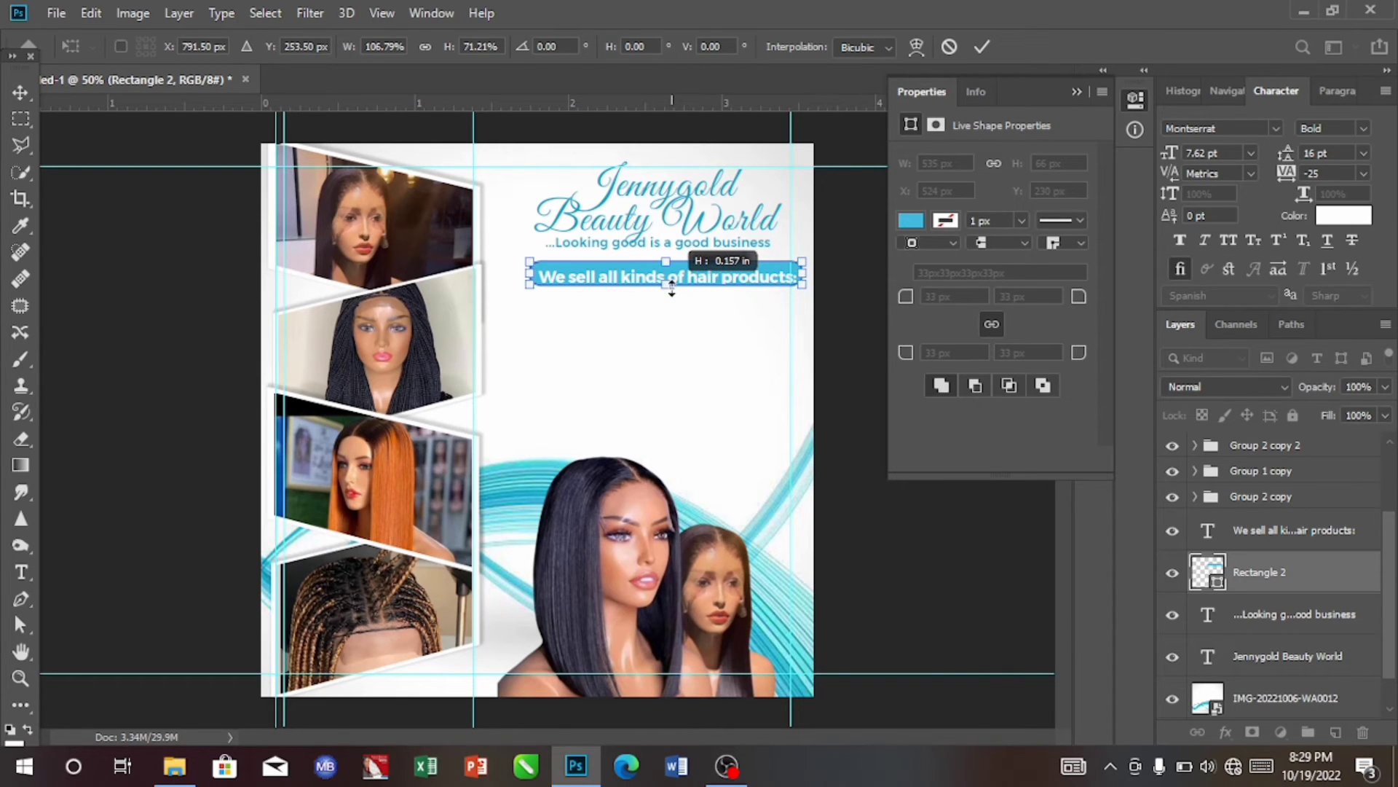
pyautogui.moveTo(671, 289); pyautogui.dragTo(671, 291)
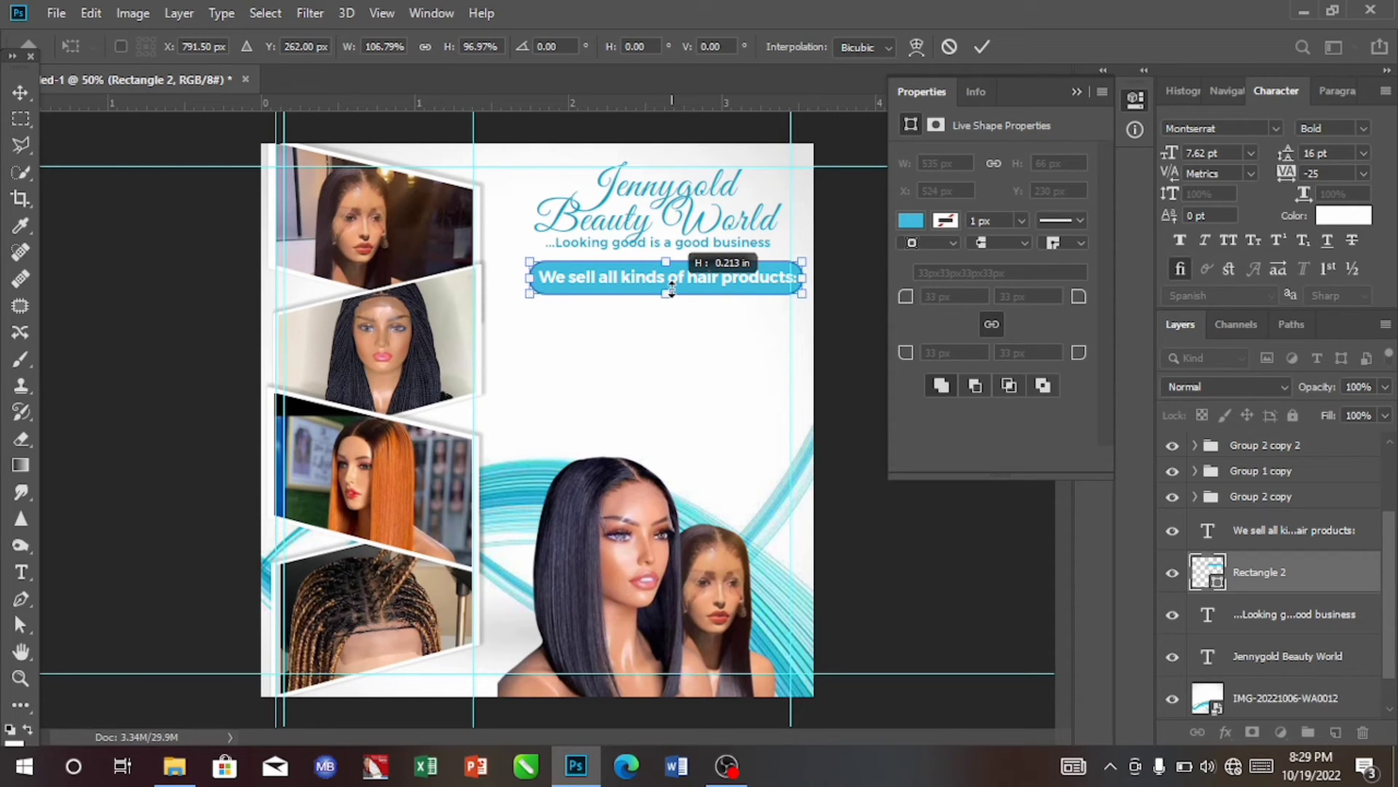
pyautogui.hotkey('ctrl', 'z')
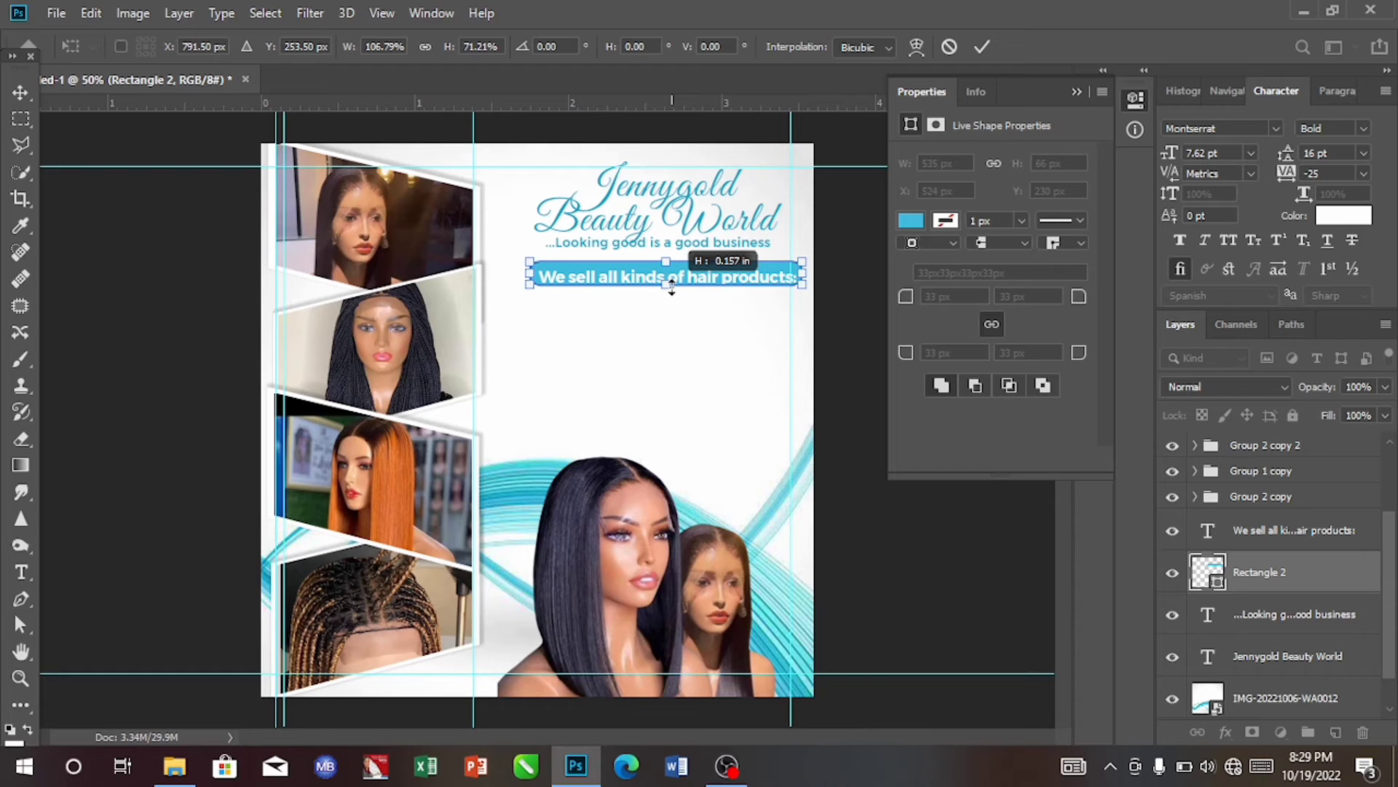
pyautogui.moveTo(671, 288); pyautogui.dragTo(673, 292)
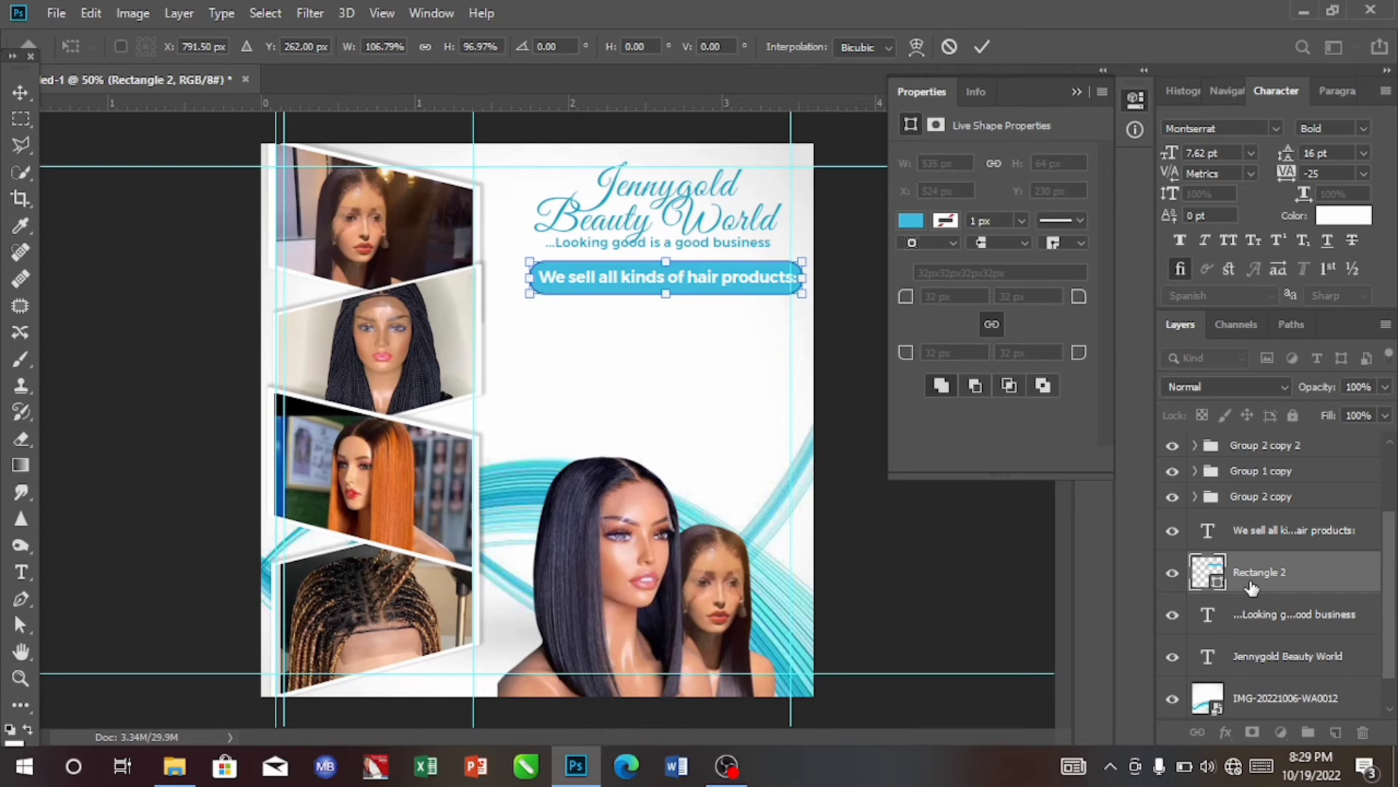
pyautogui.keyDown('shift'); pyautogui.click(1258, 532); pyautogui.keyUp('shift')
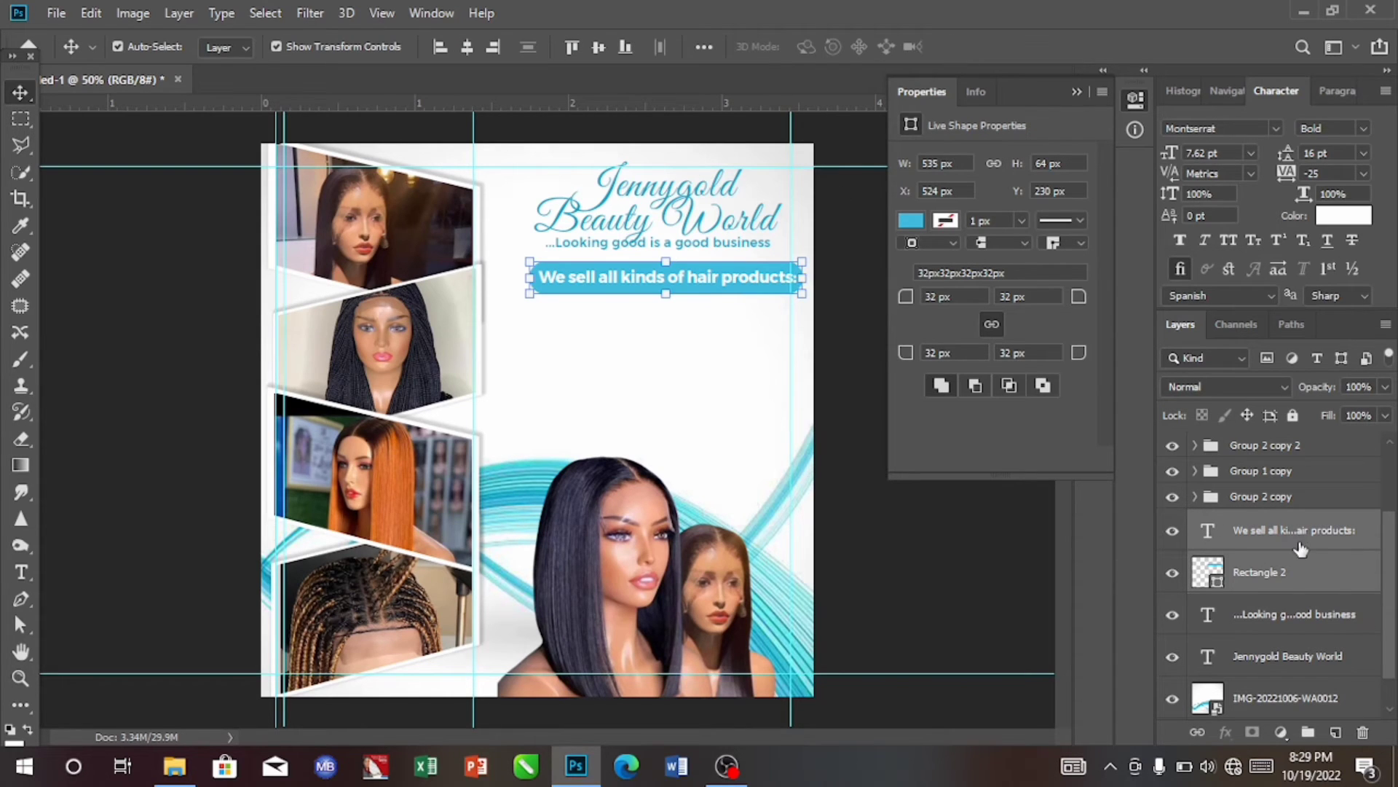
pyautogui.click(464, 51)
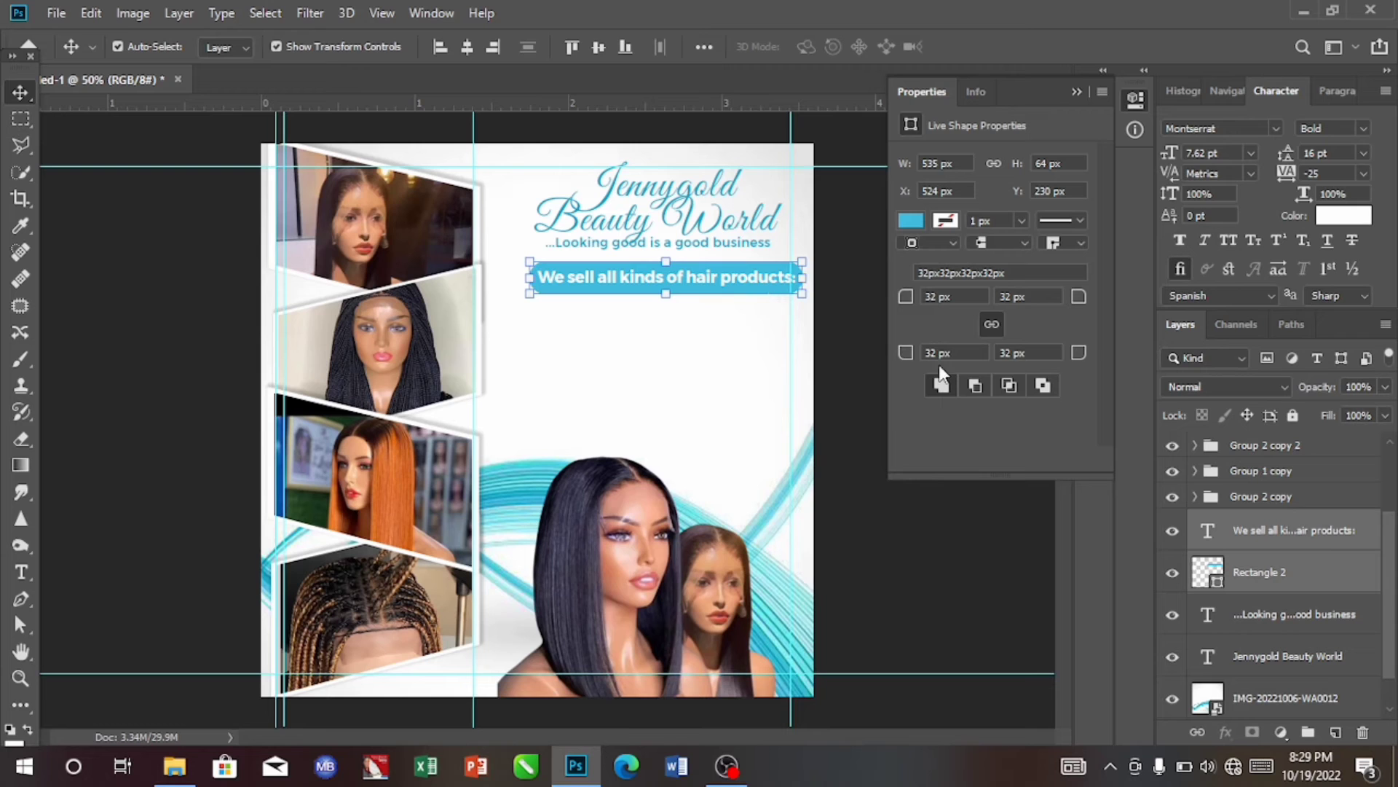
pyautogui.click(1300, 530)
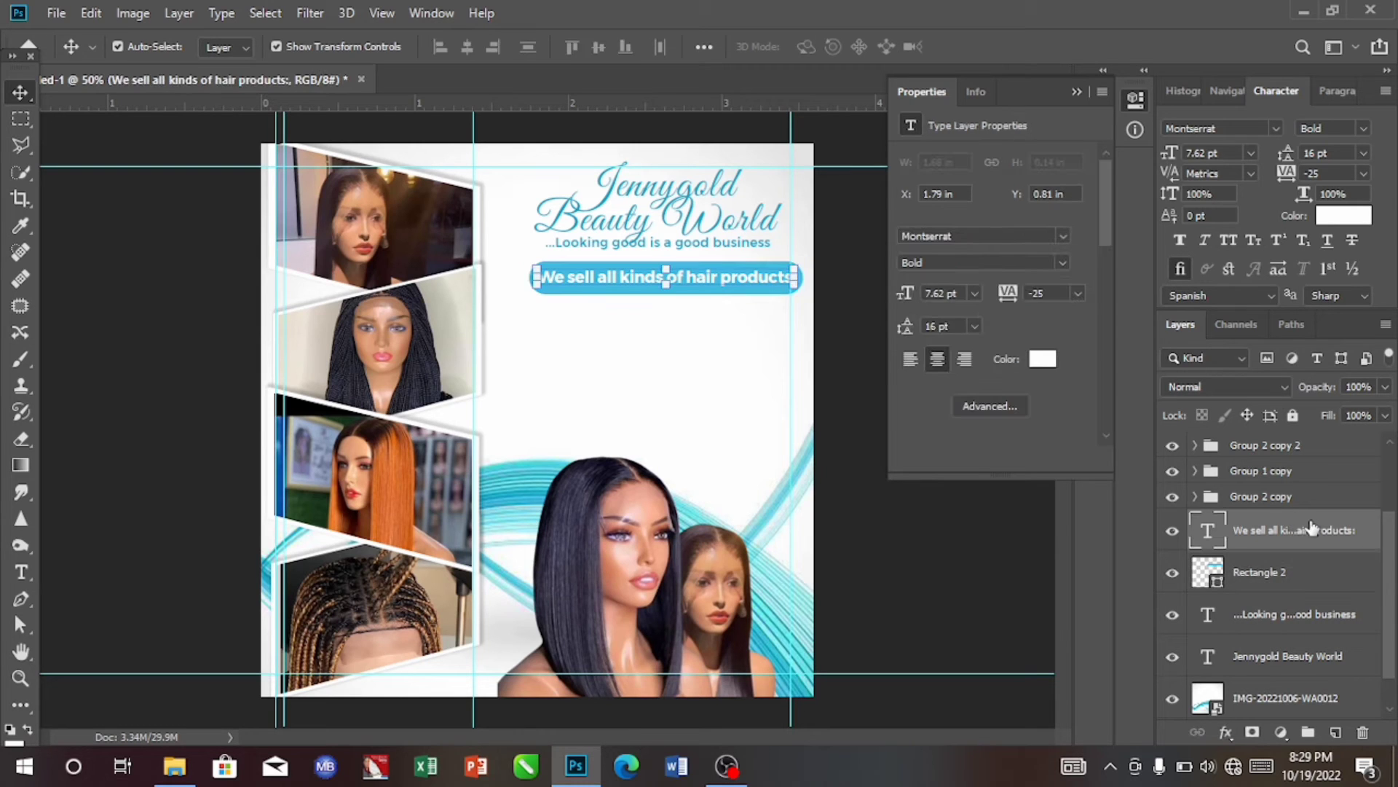
pyautogui.click(1343, 216)
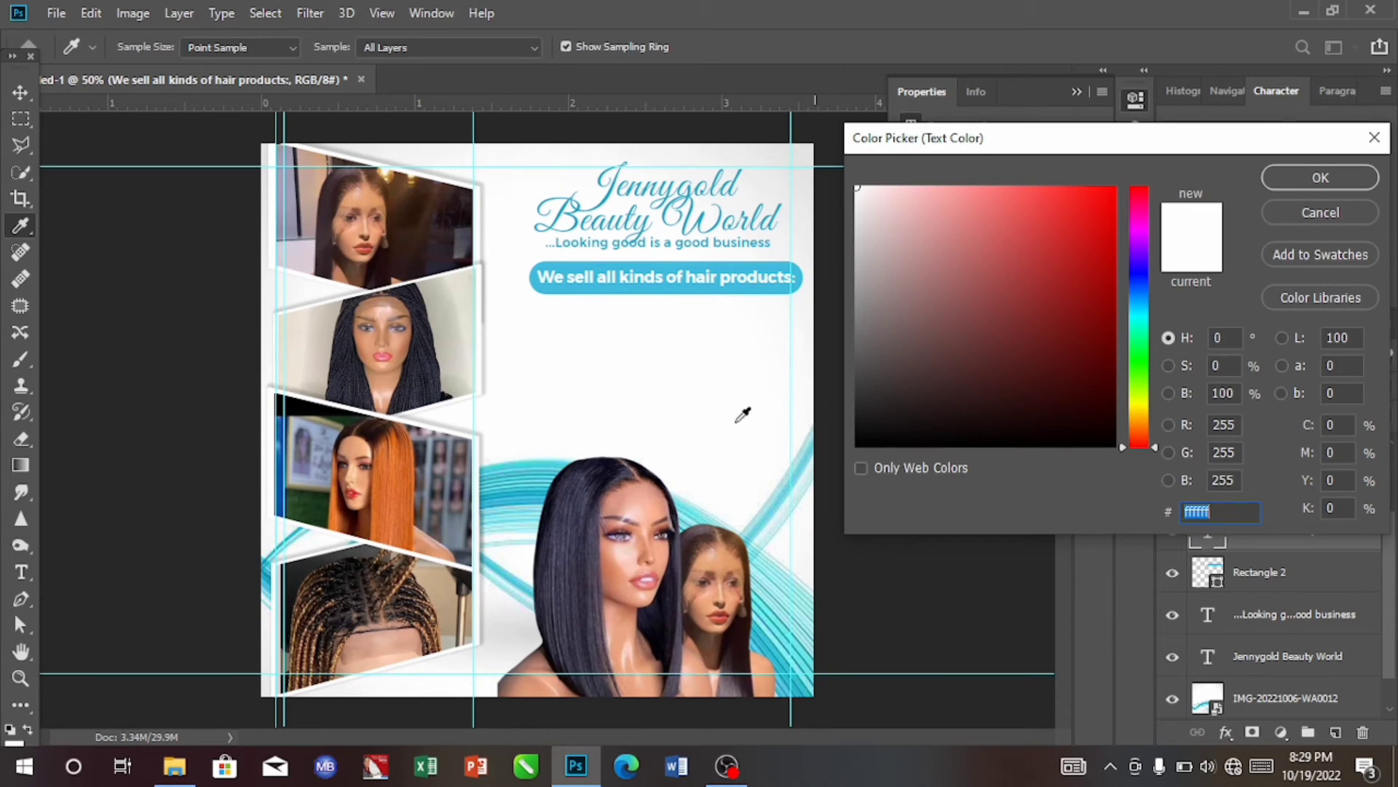
pyautogui.click(1335, 181)
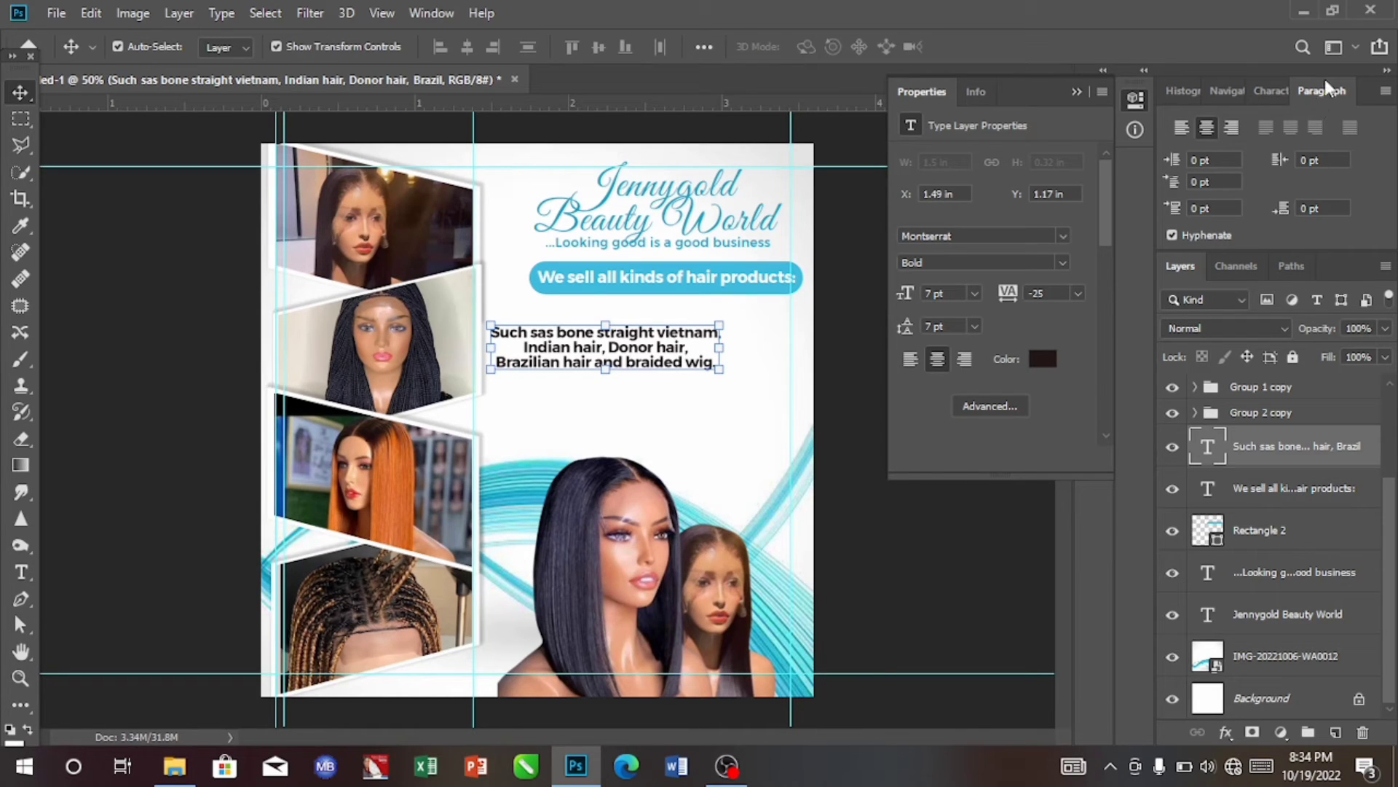
# - Format the product list text left-aligned in Montserrat Medium and move it directly beneath the blue bar
pyautogui.click(1315, 95)
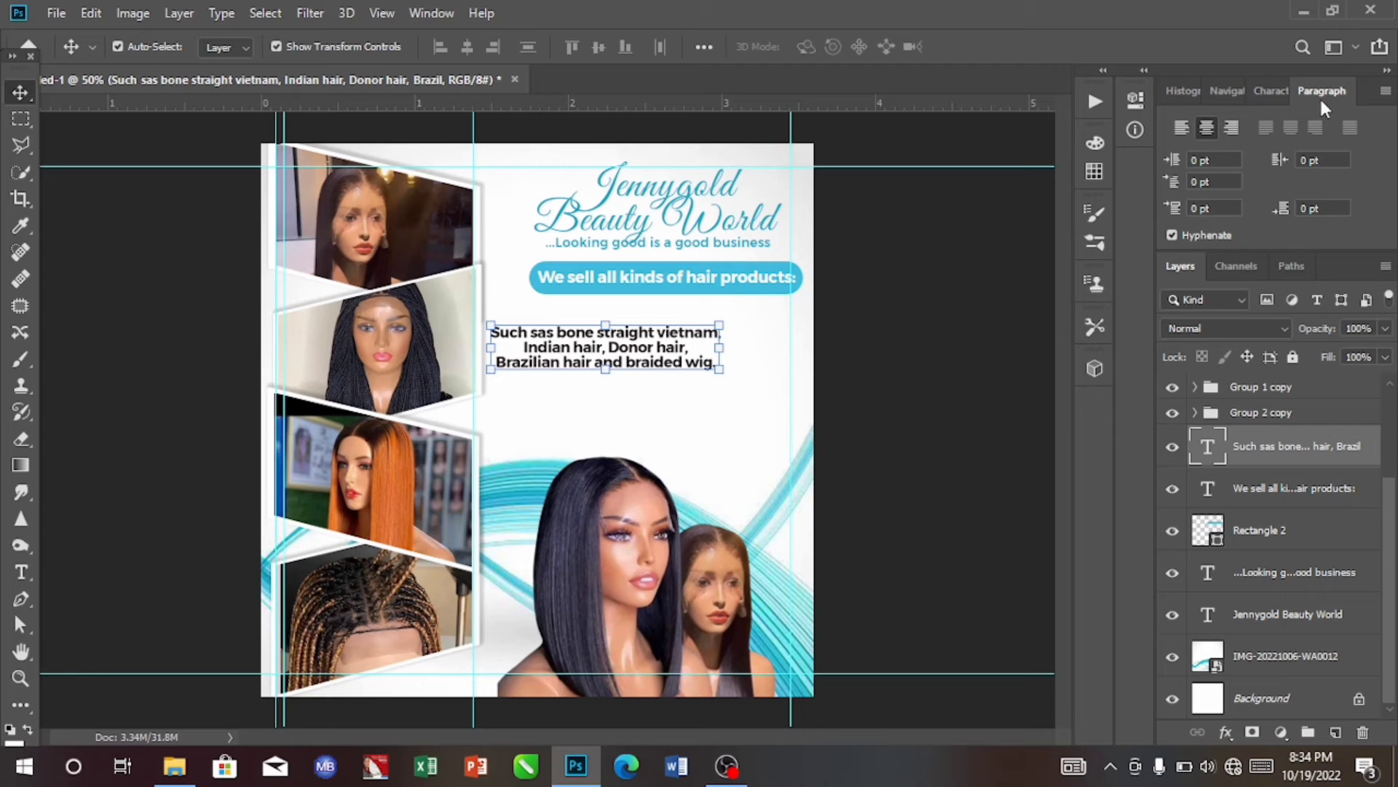
pyautogui.click(1183, 125)
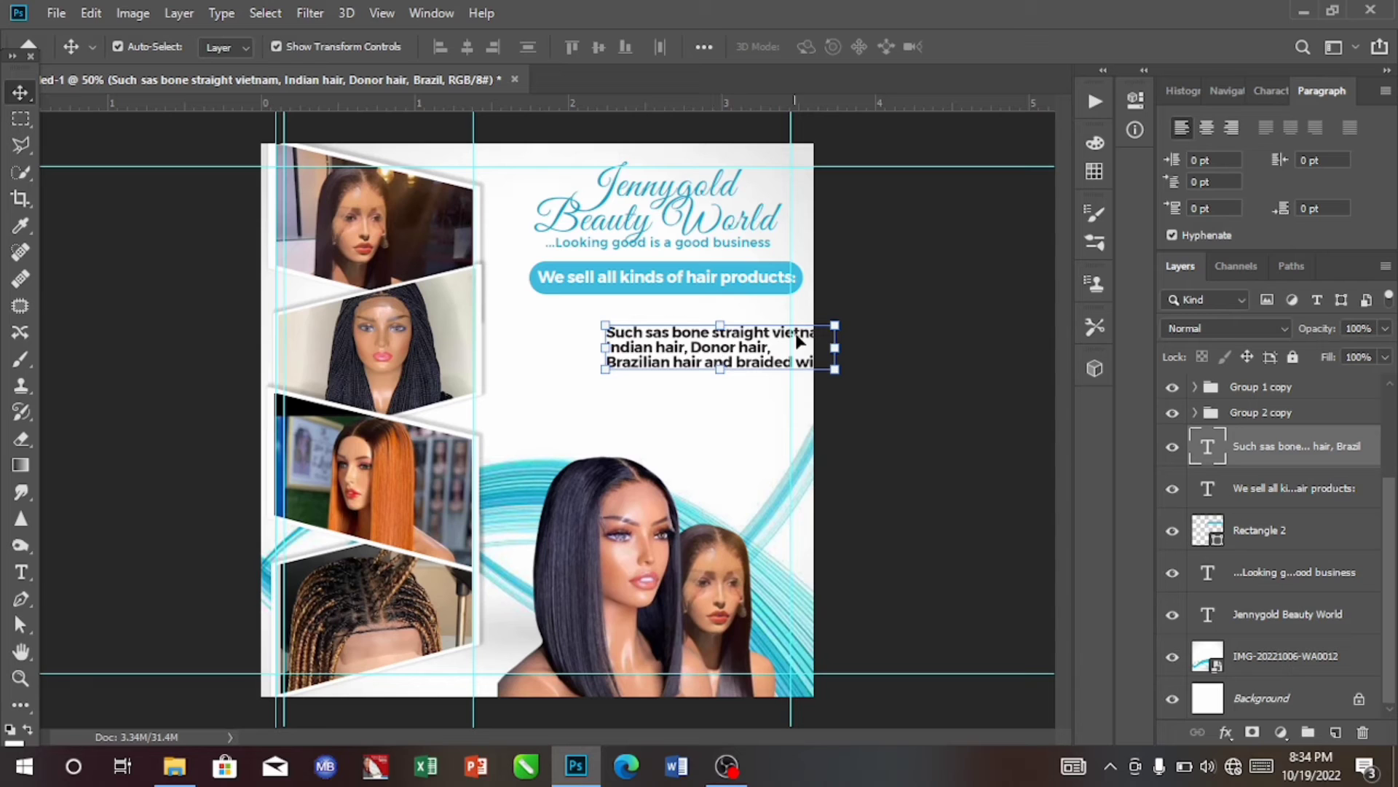
pyautogui.click(1271, 91)
pyautogui.click(1360, 130)
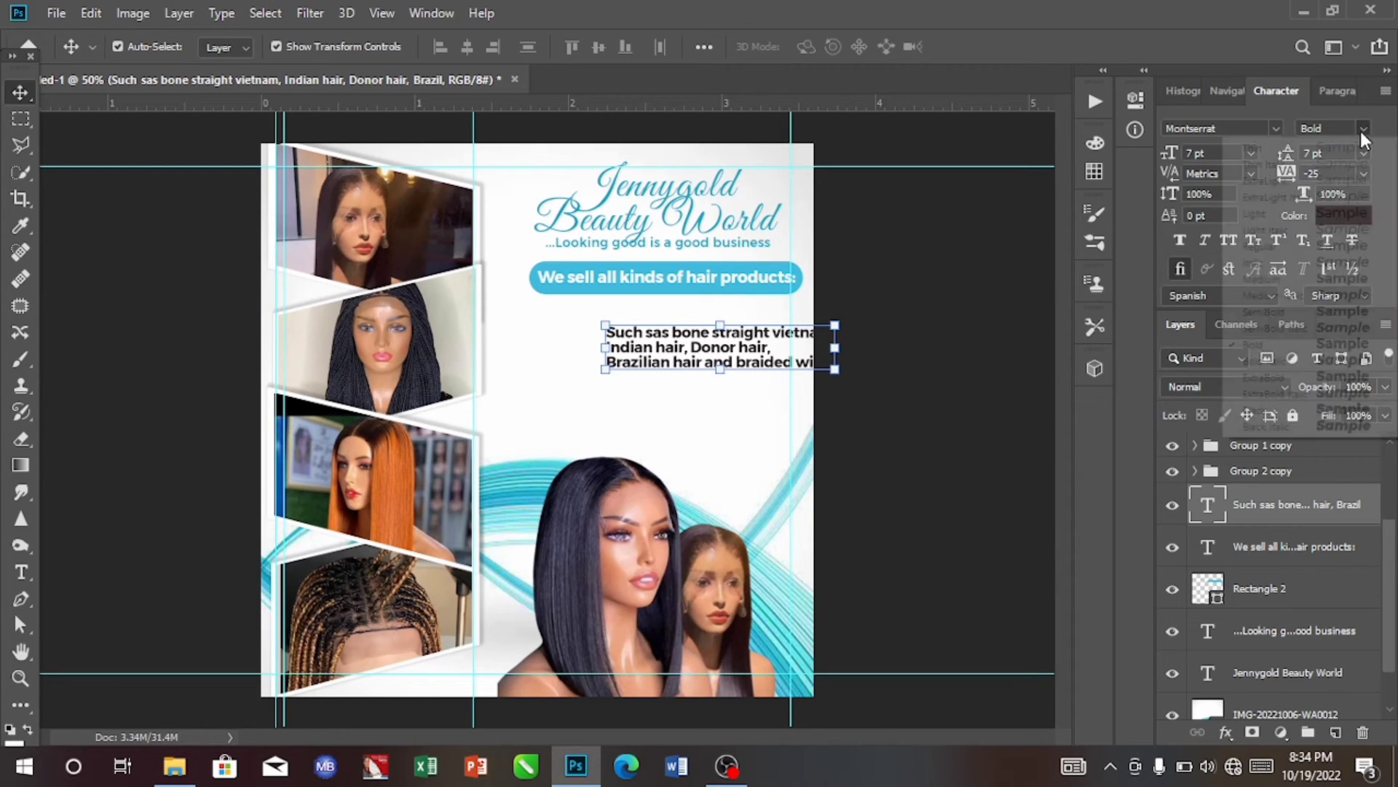
pyautogui.click(1282, 279)
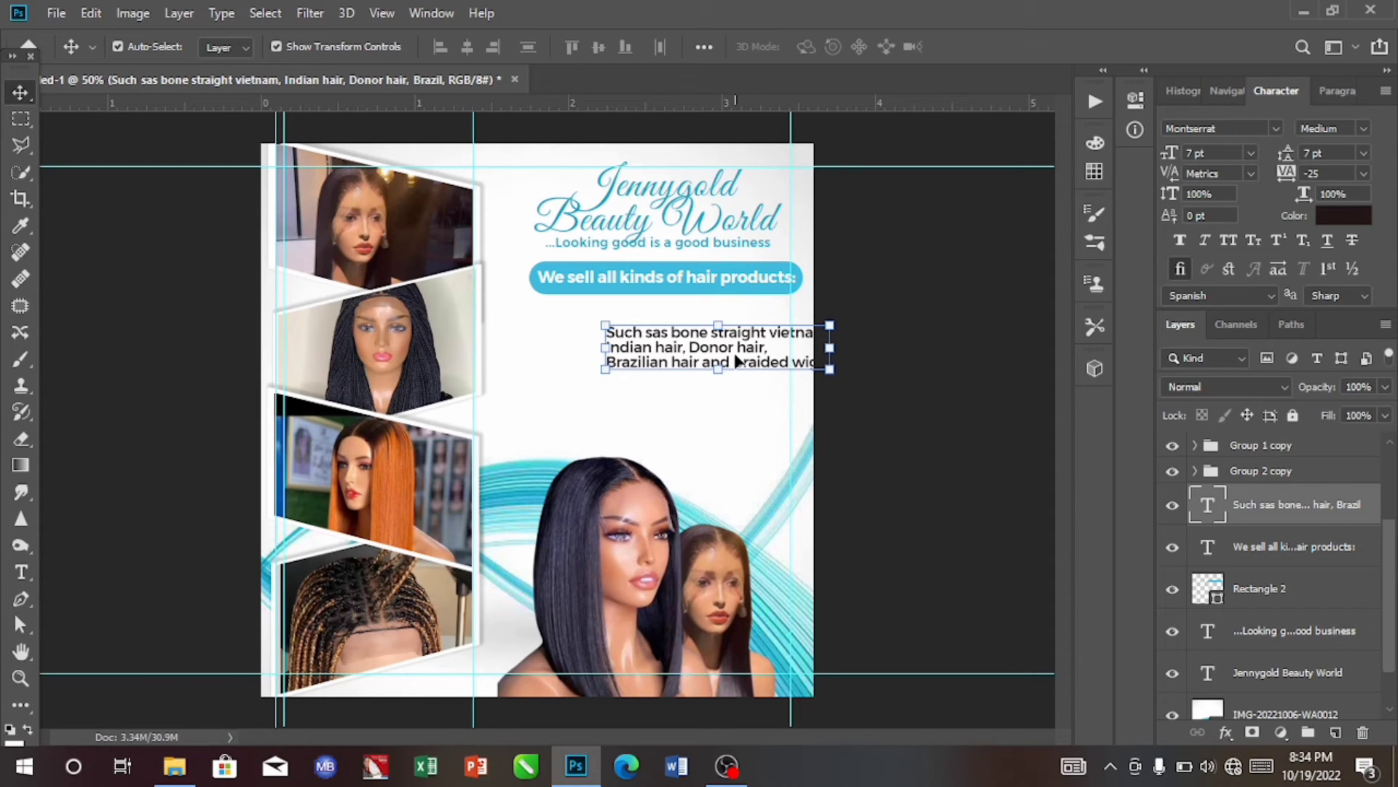
pyautogui.moveTo(727, 354); pyautogui.dragTo(689, 329)
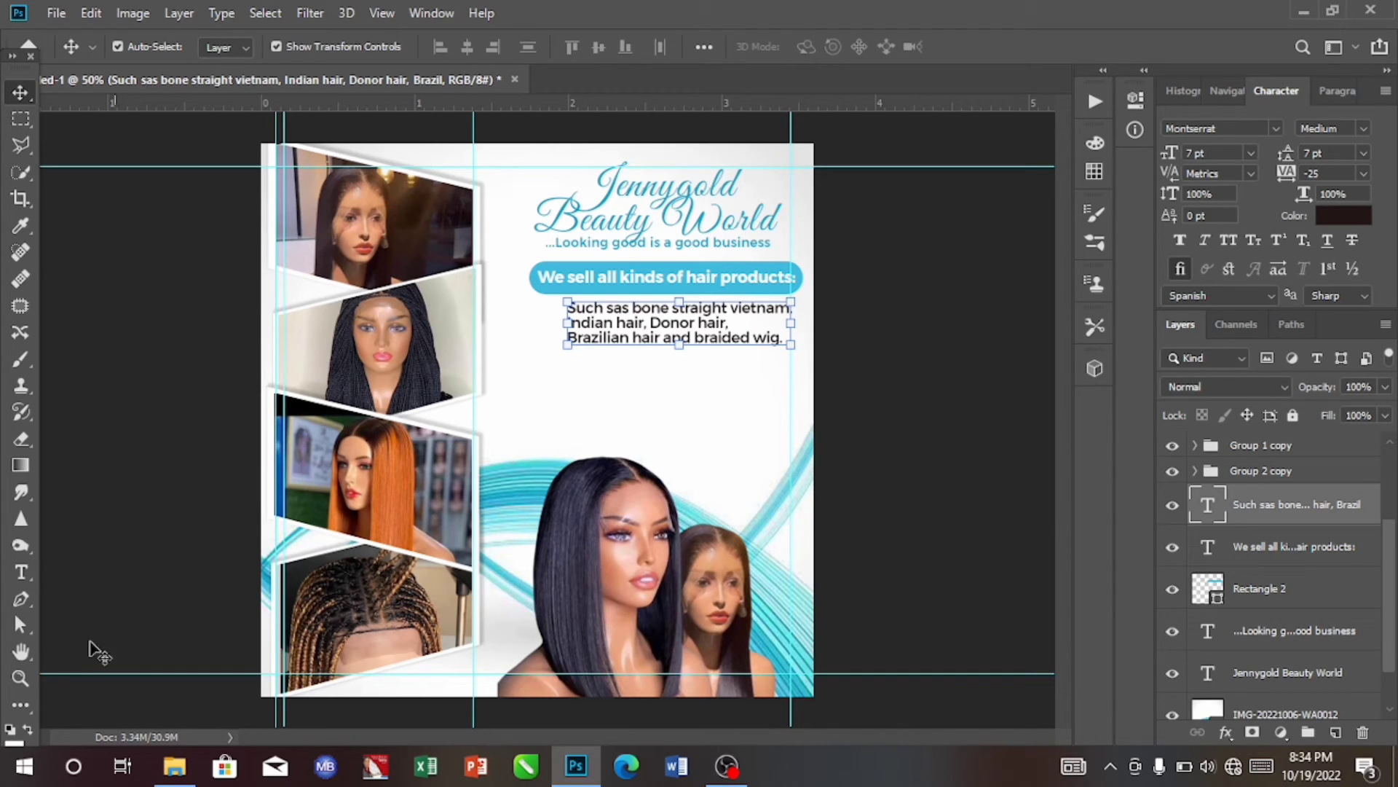
# - Add a separate text layer below the product list containing three dots, each on its own line, as bullets
pyautogui.click(20, 572)
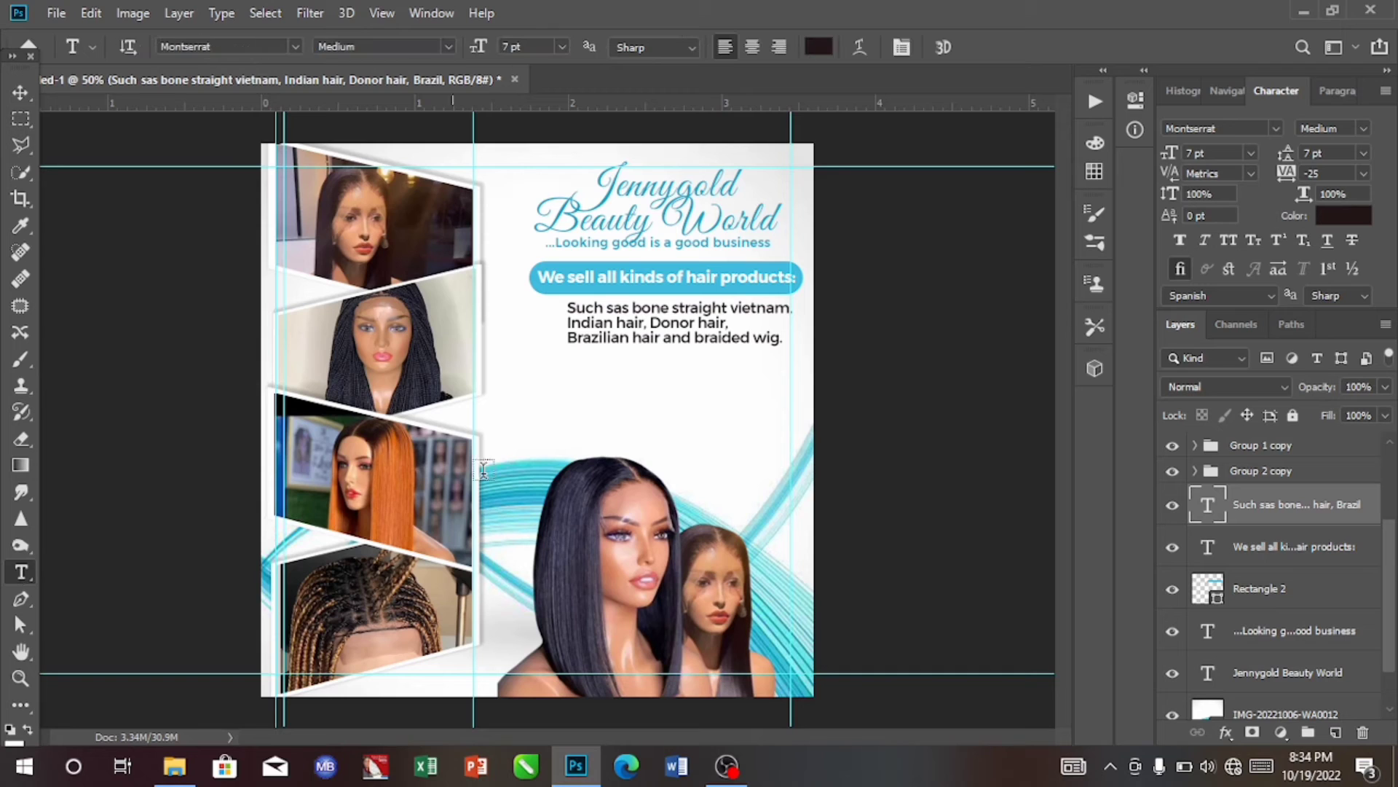
pyautogui.click(532, 394)
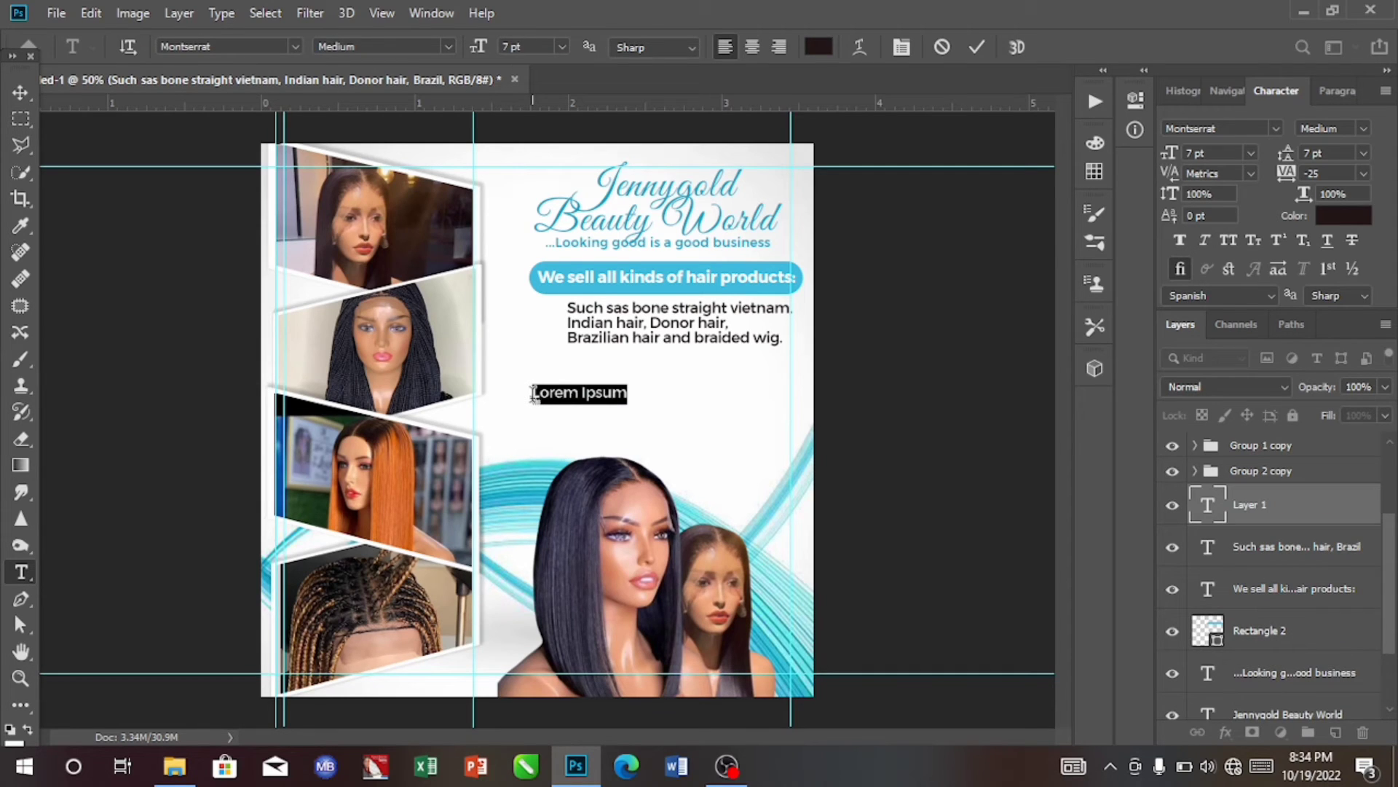
pyautogui.press('BackSpace')
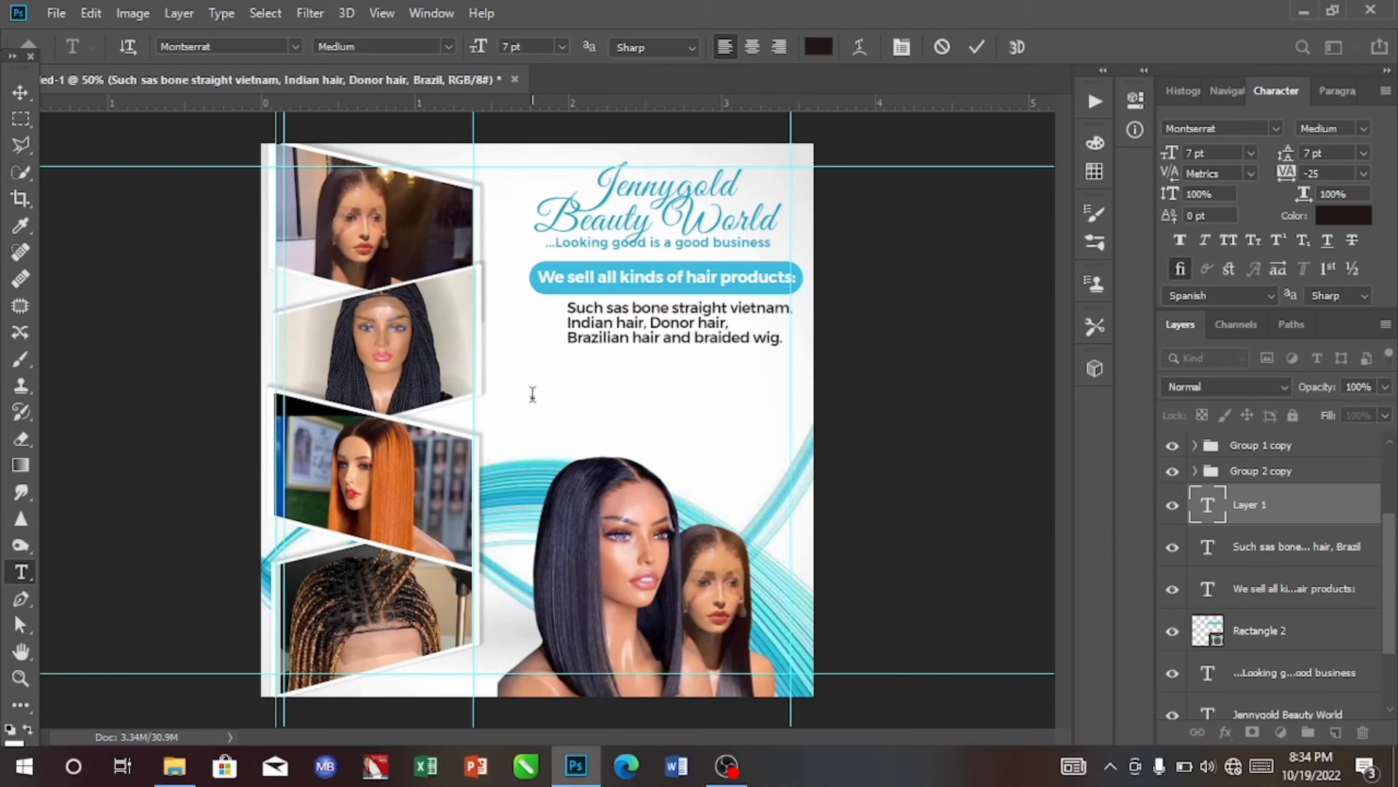
pyautogui.press('Return')
pyautogui.click(16, 94)
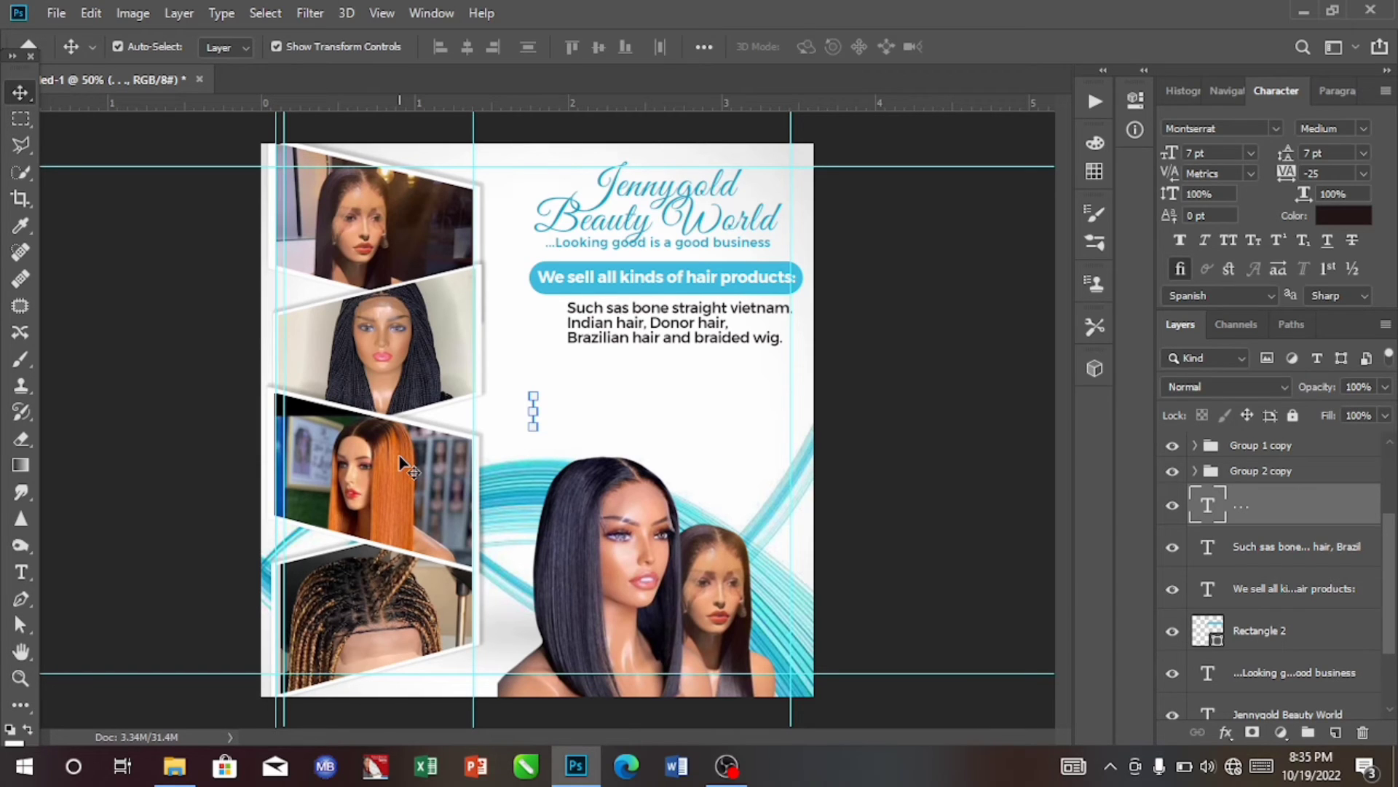
# - Set the three bullet dots in Montserrat Bold at 12 pt
pyautogui.click(1362, 127)
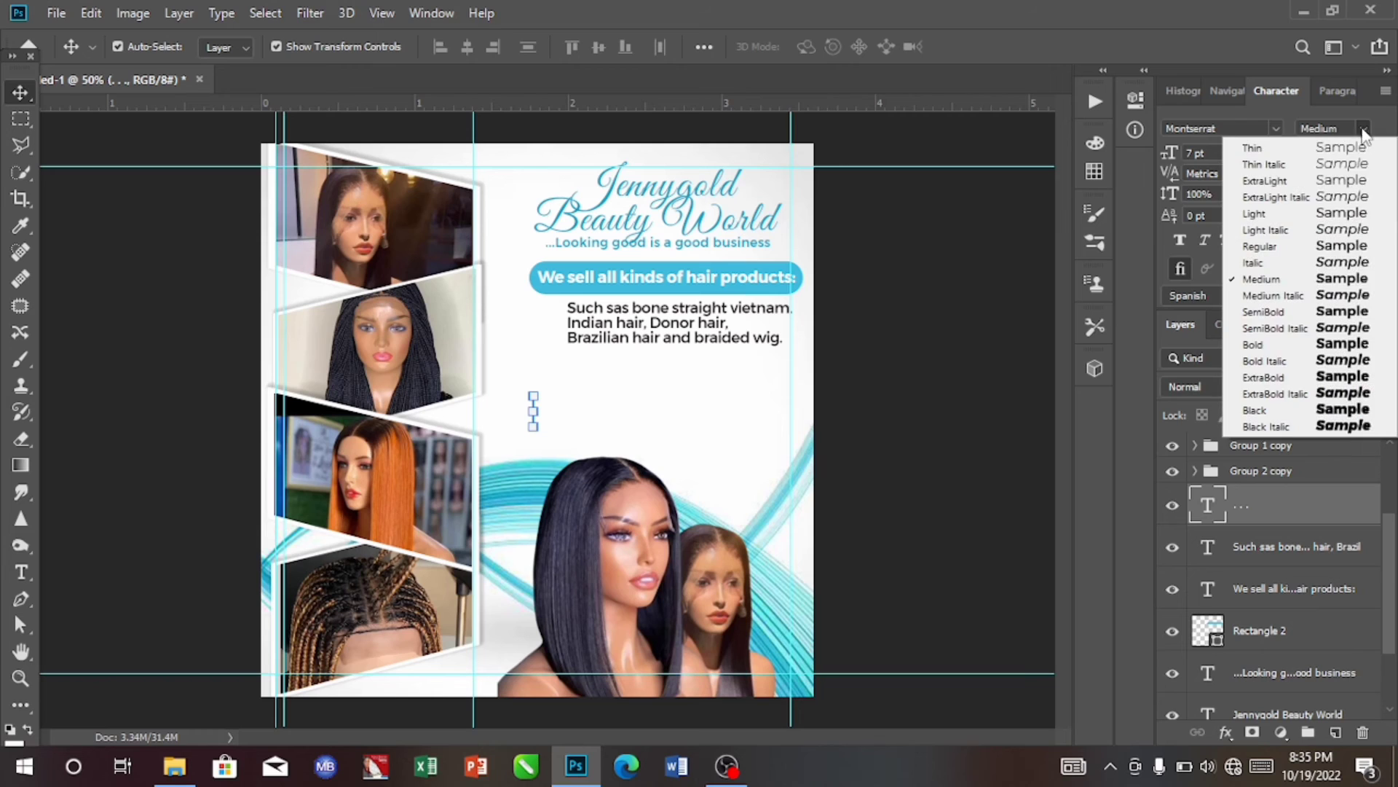
pyautogui.click(1278, 348)
pyautogui.click(1248, 153)
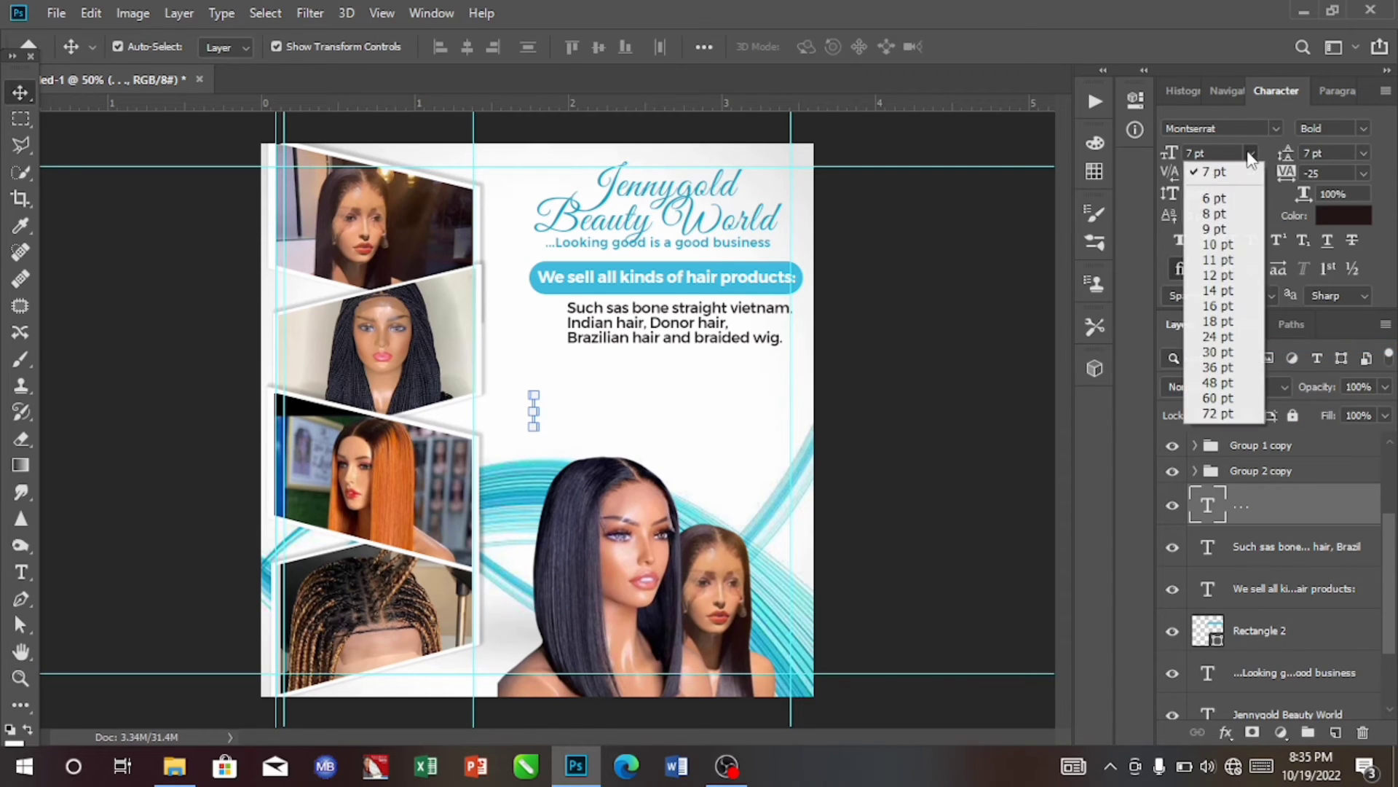
pyautogui.click(1217, 275)
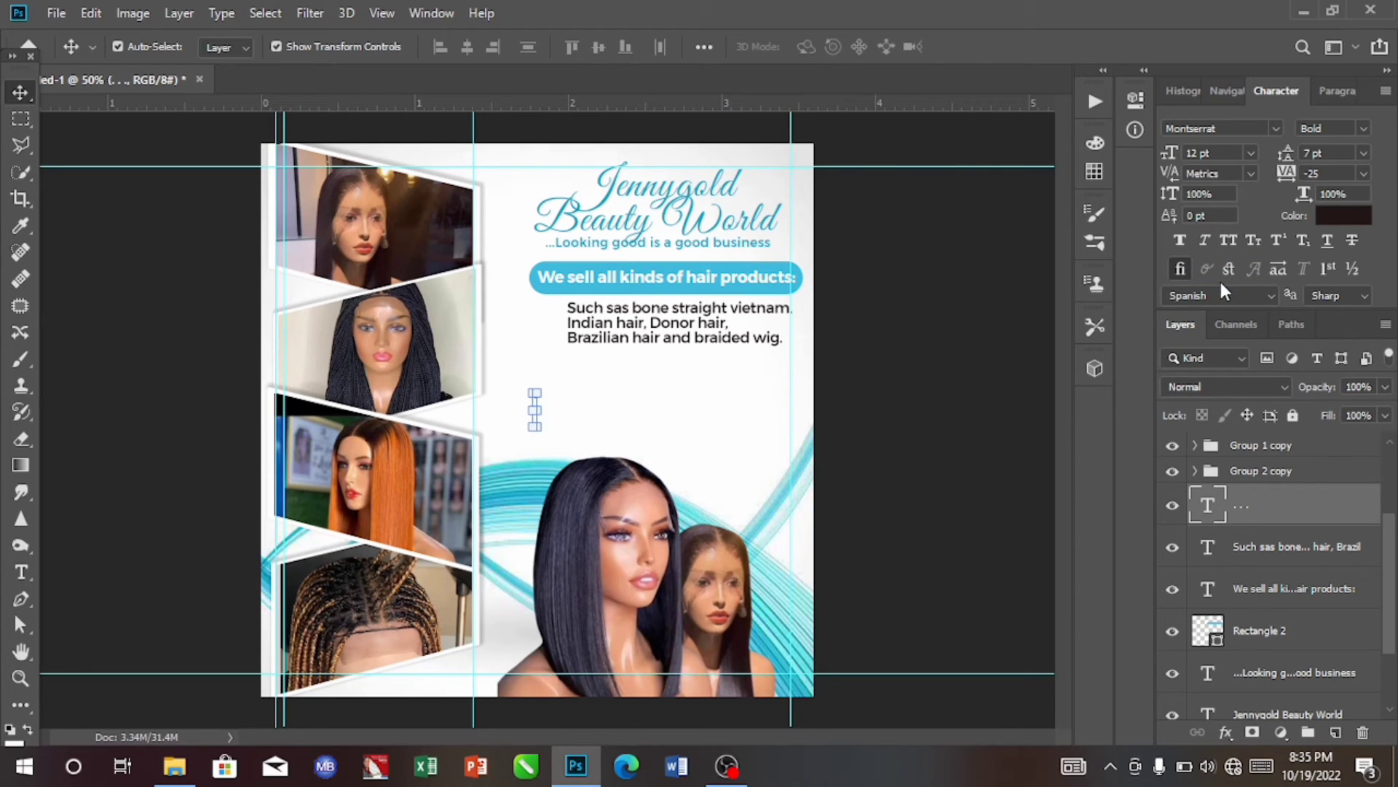
# - Set the bullet dots' leading to 9 pt and move them beside the three product list lines
pyautogui.click(1362, 153)
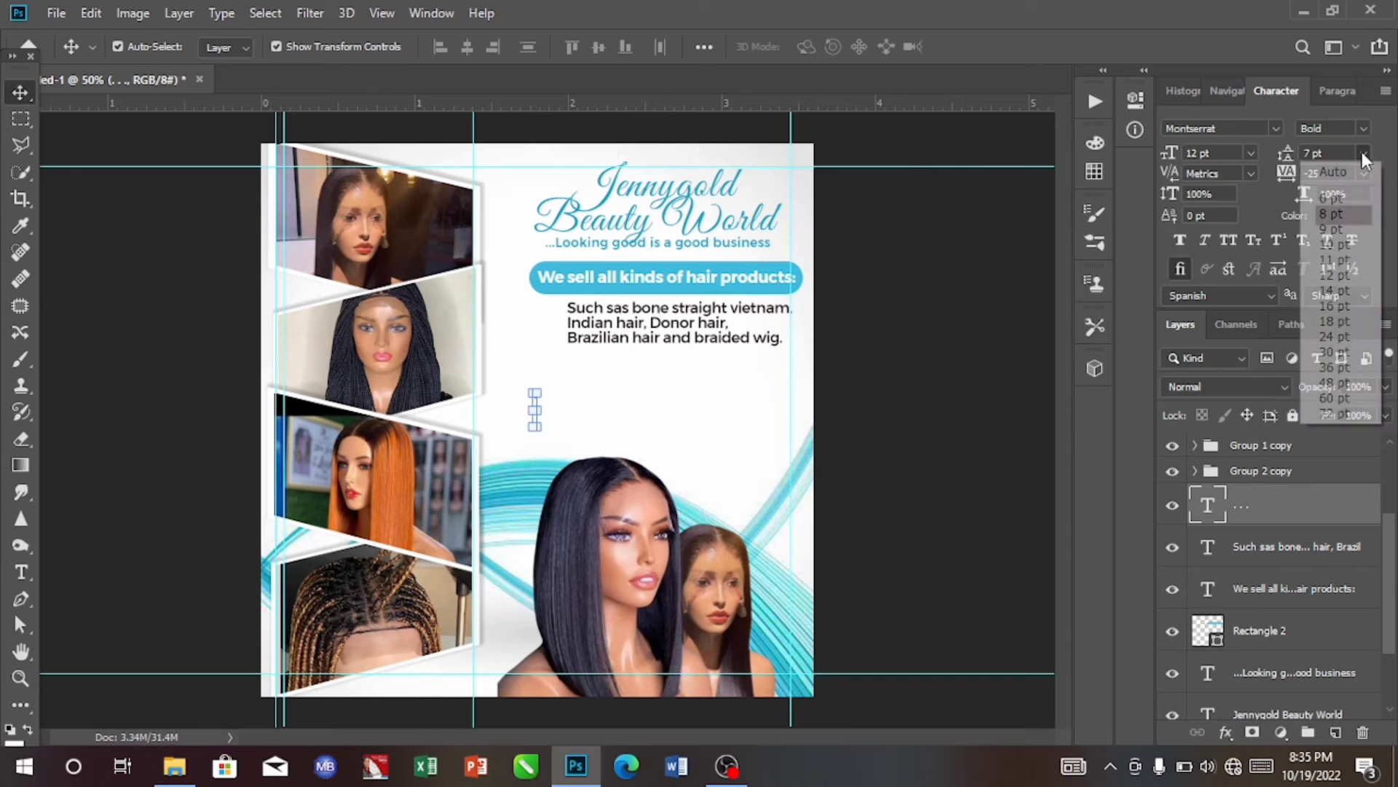
pyautogui.click(1327, 231)
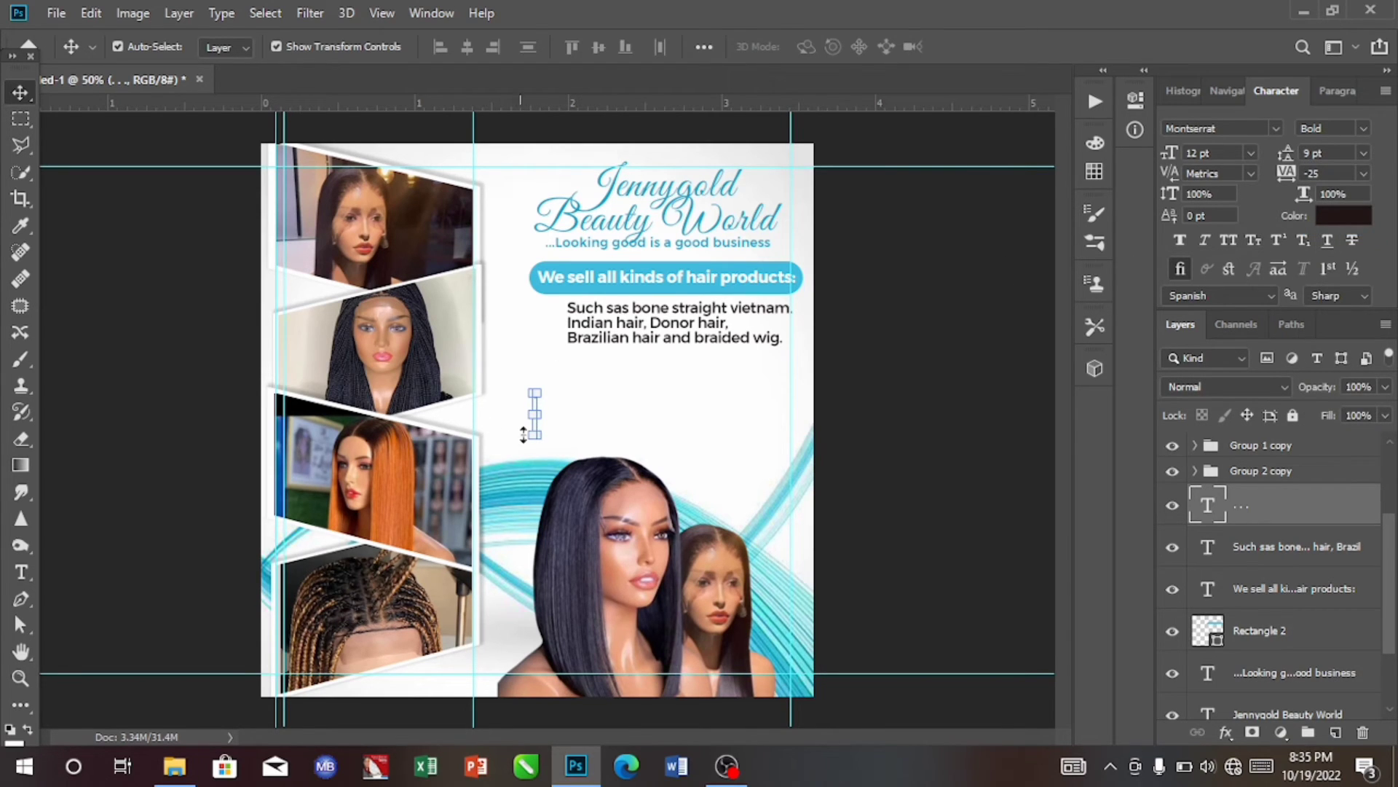
pyautogui.moveTo(540, 415); pyautogui.dragTo(554, 324)
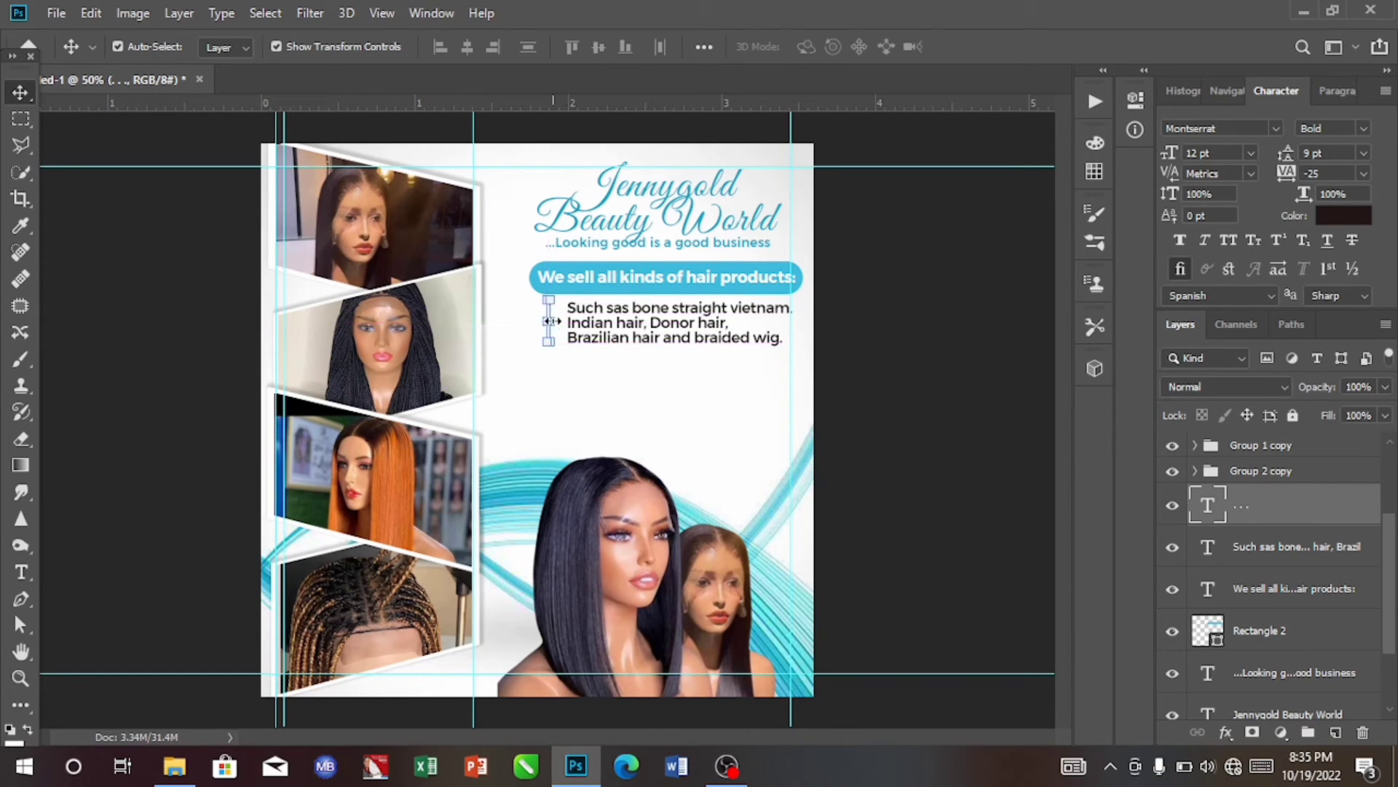
# - Nudge the product list text slightly left toward the bullets and set its leading to 8 pt
pyautogui.click(646, 339)
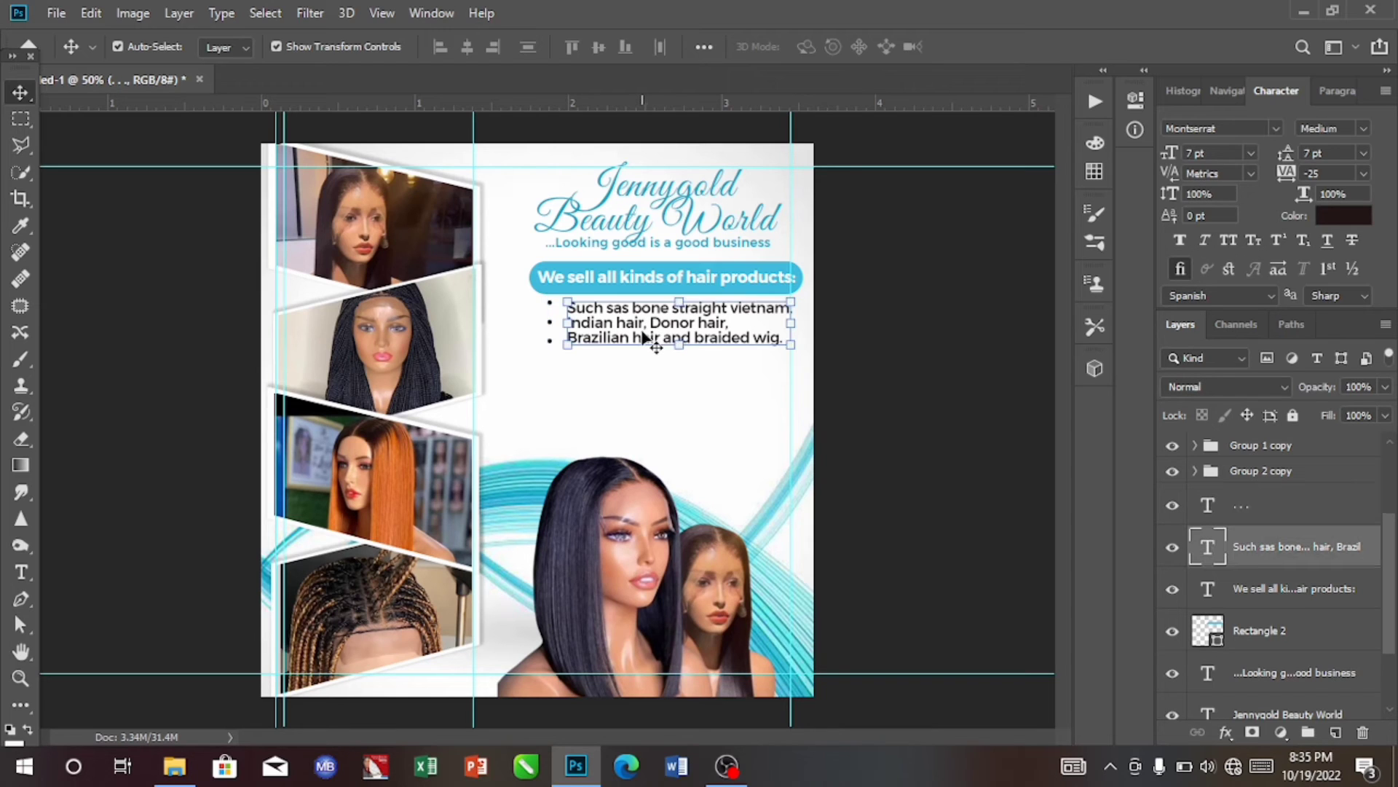
pyautogui.press('Left')
pyautogui.press('Left')
pyautogui.press('Left')
pyautogui.press('Left')
pyautogui.press('Left')
pyautogui.press('Left')
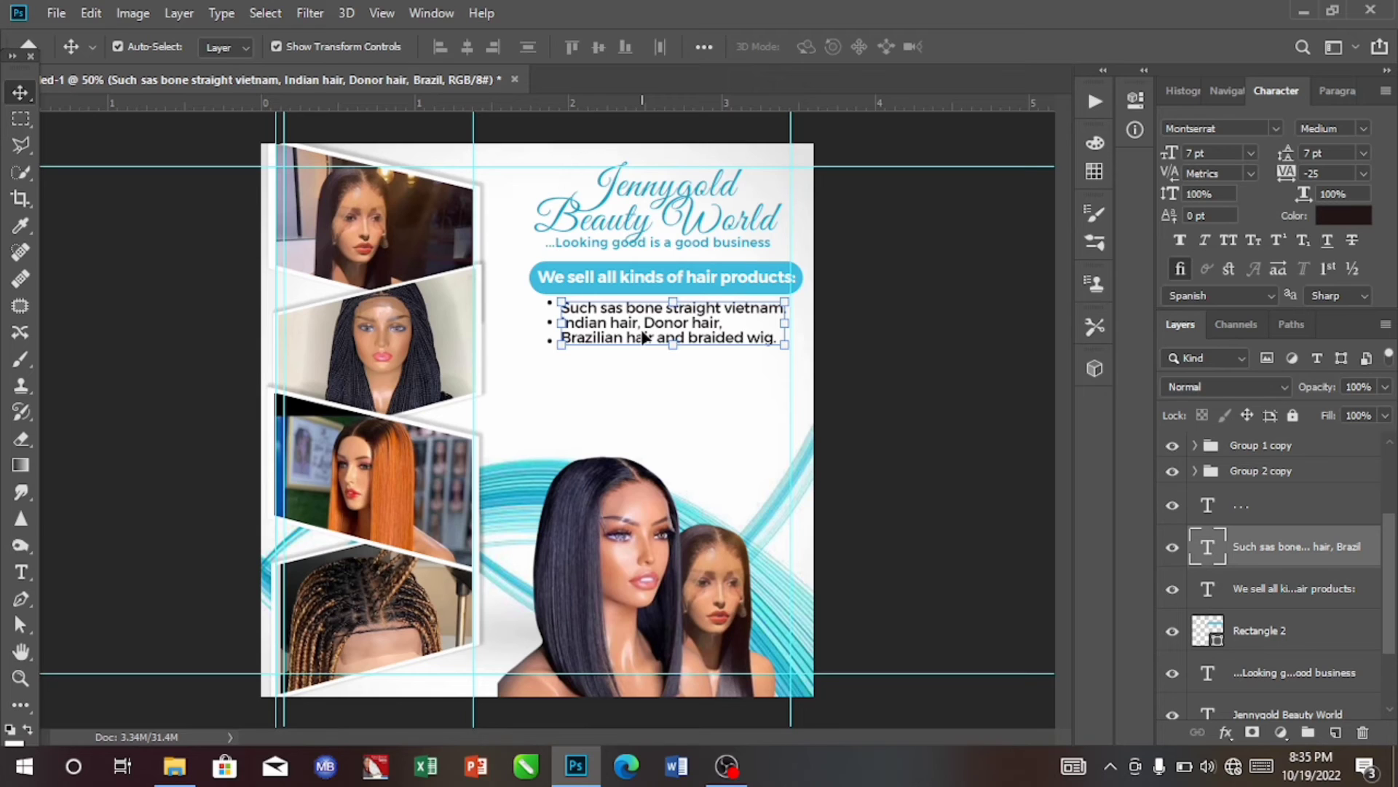
pyautogui.click(1363, 153)
pyautogui.click(1330, 214)
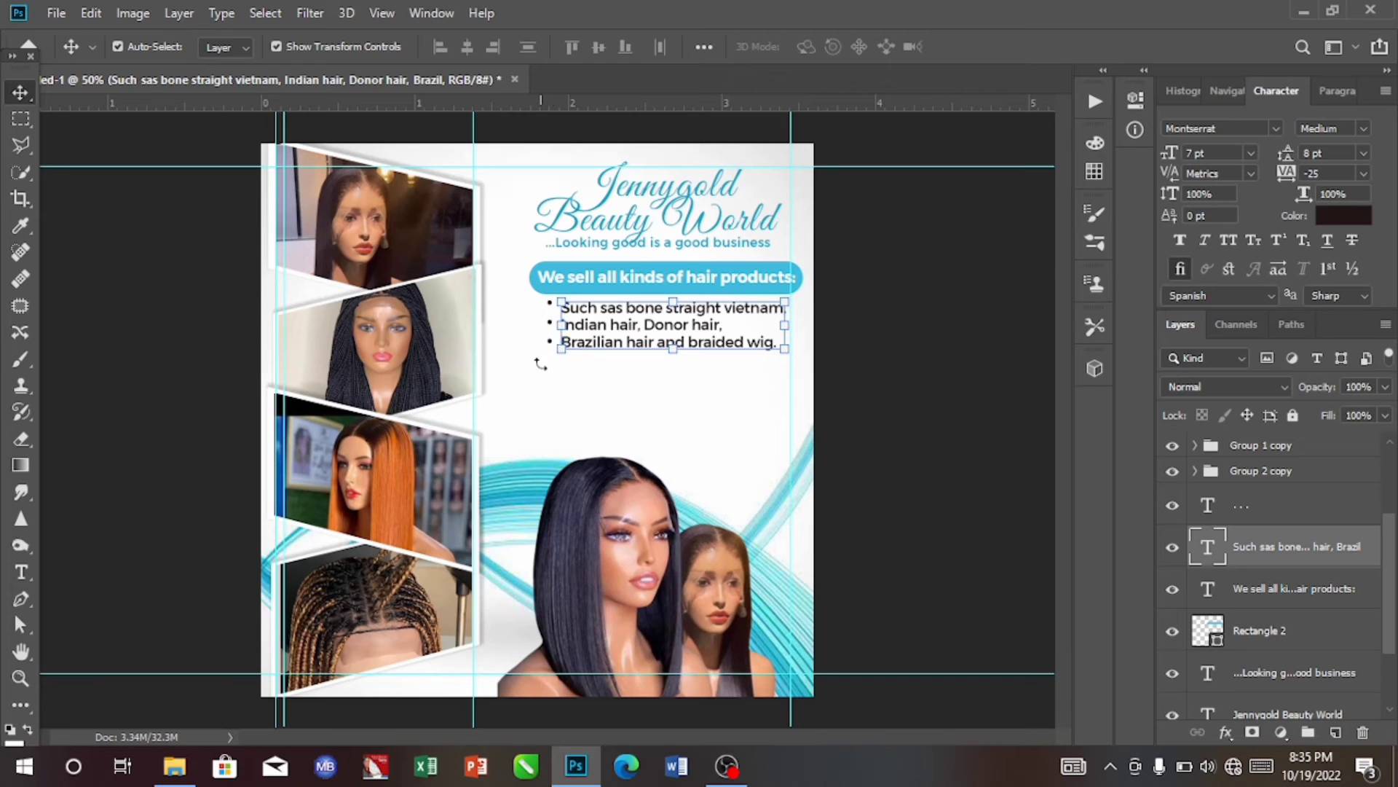
pyautogui.click(519, 433)
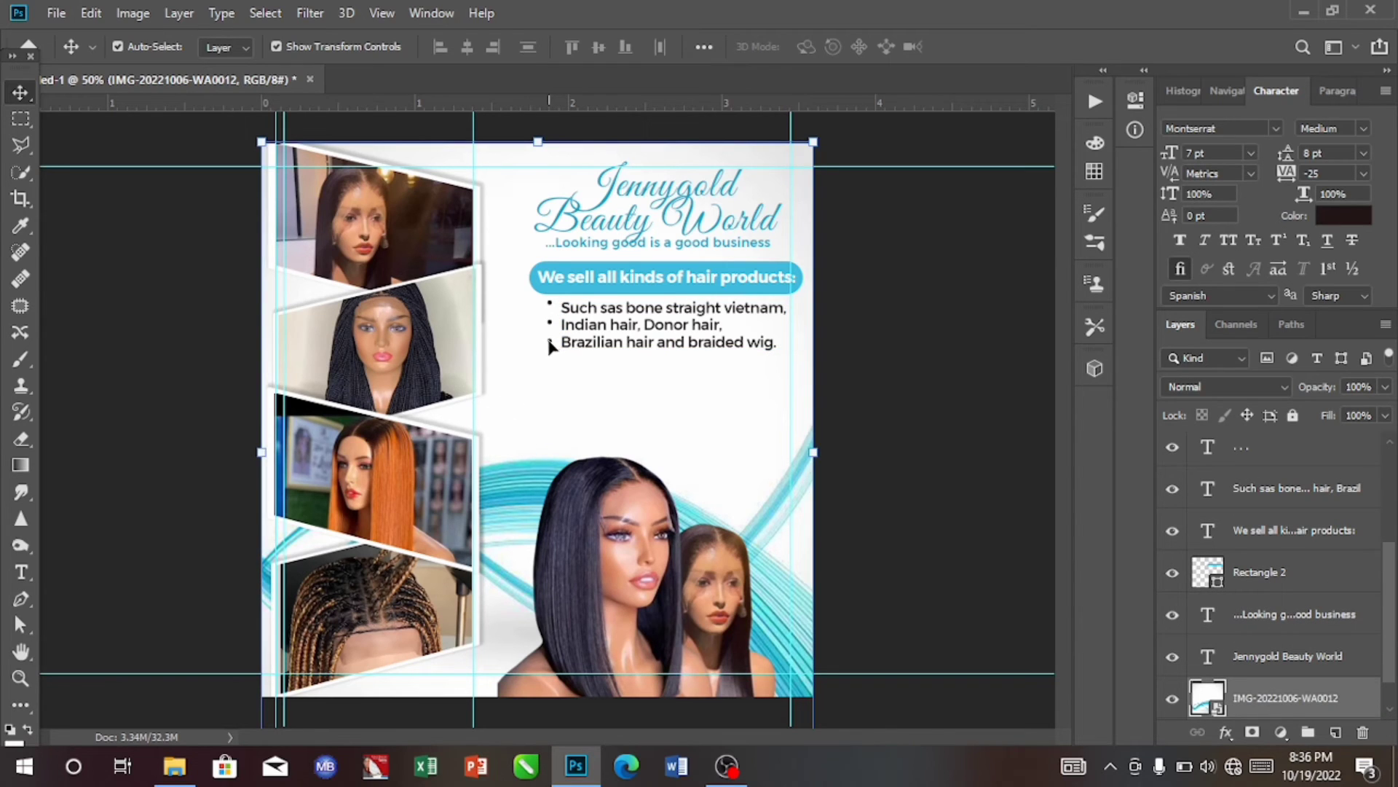
# - Nudge the bullet dots left to widen the gap between them and the product list
pyautogui.click(549, 343)
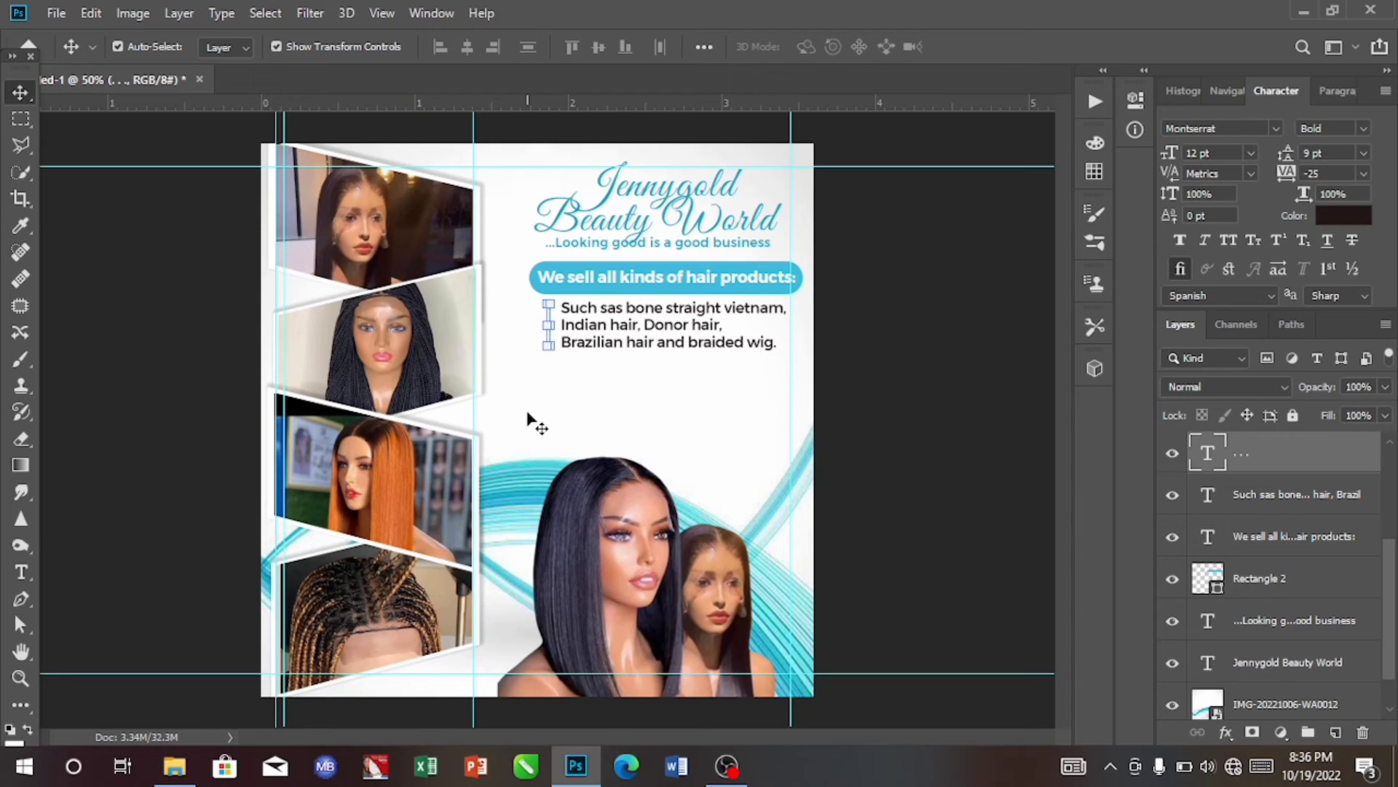
pyautogui.press('Left')
pyautogui.press('Left')
pyautogui.press('Left')
pyautogui.press('Left')
pyautogui.press('Left')
pyautogui.press('Left')
pyautogui.press('Left')
pyautogui.press('Left')
pyautogui.press('Left')
pyautogui.press('Left')
# - Nudge the product list text left so it sits close to the bullet dots
pyautogui.click(623, 336)
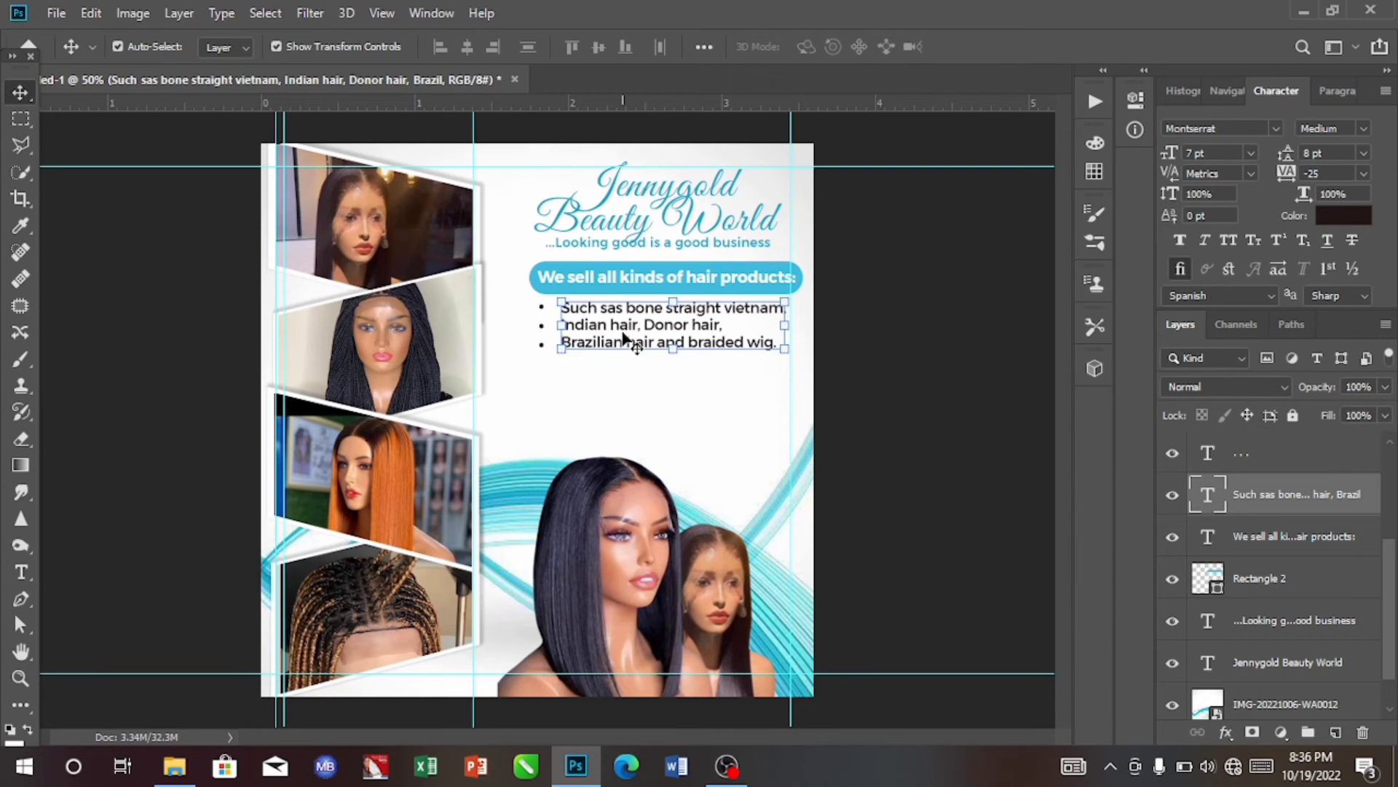
pyautogui.press('Left')
pyautogui.press('Left')
pyautogui.press('Left')
pyautogui.press('Left')
pyautogui.press('Left')
pyautogui.press('Left')
pyautogui.press('Left')
pyautogui.press('Left')
pyautogui.press('Left')
pyautogui.press('Left')
pyautogui.press('Left')
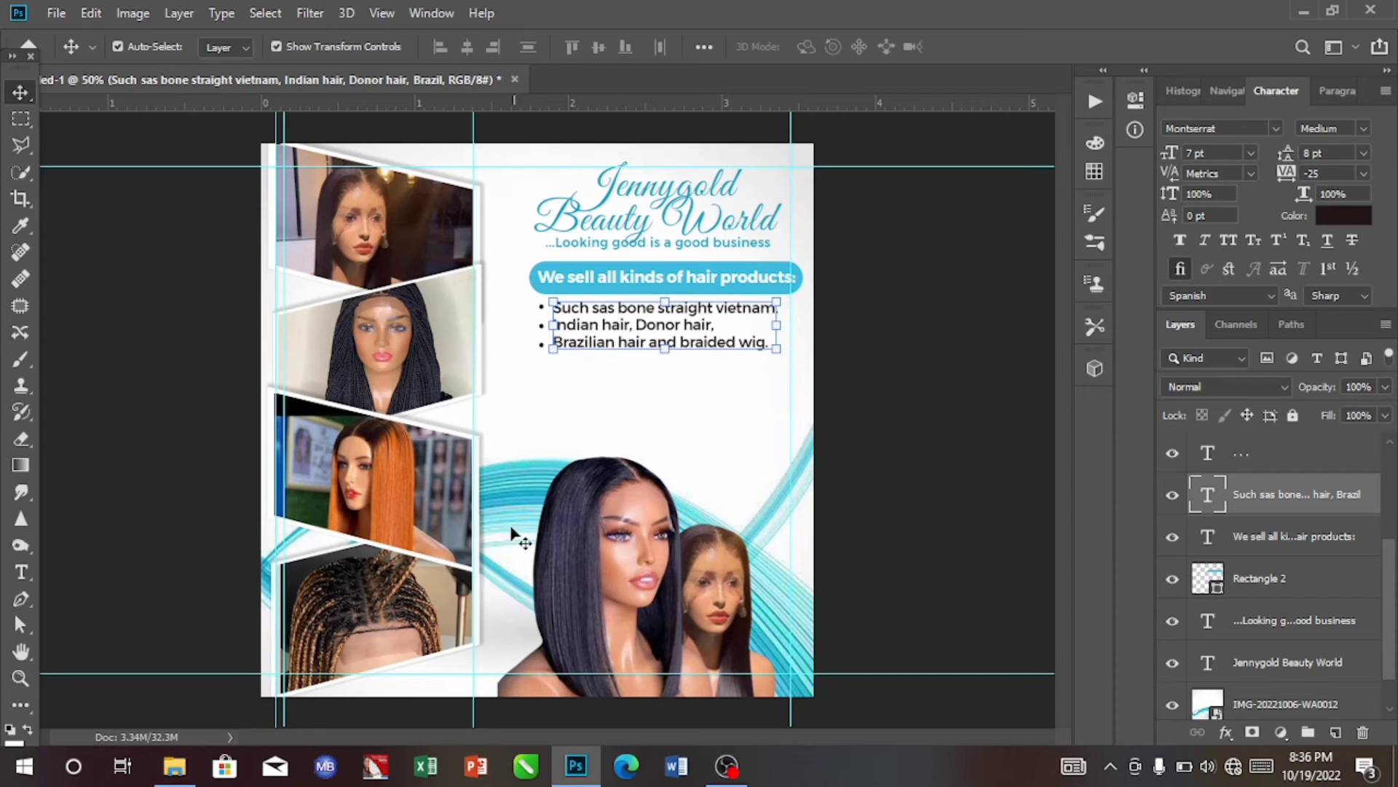
pyautogui.click(571, 420)
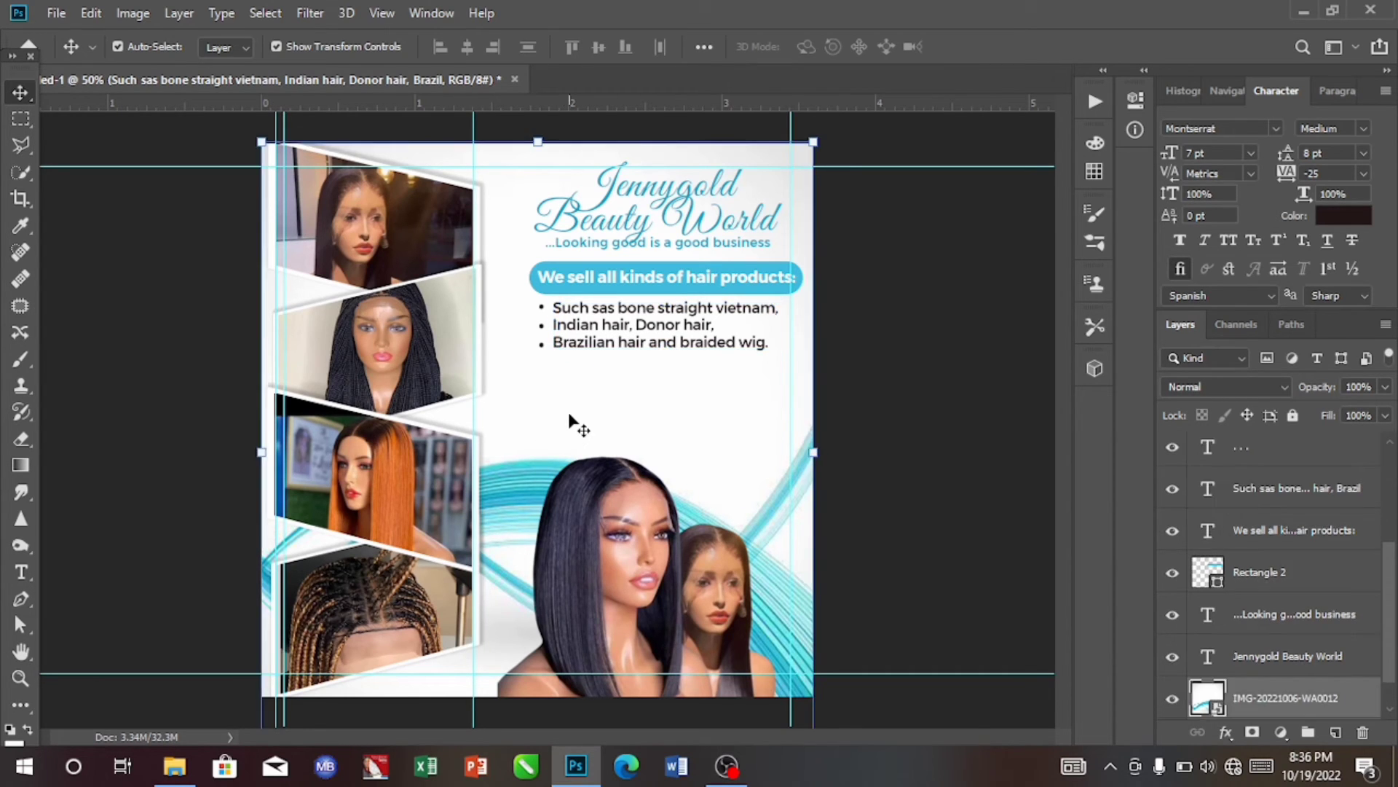
# - Shift the blue bar and its heading text left together until the bar ends at the right-hand margin guide
pyautogui.click(643, 289)
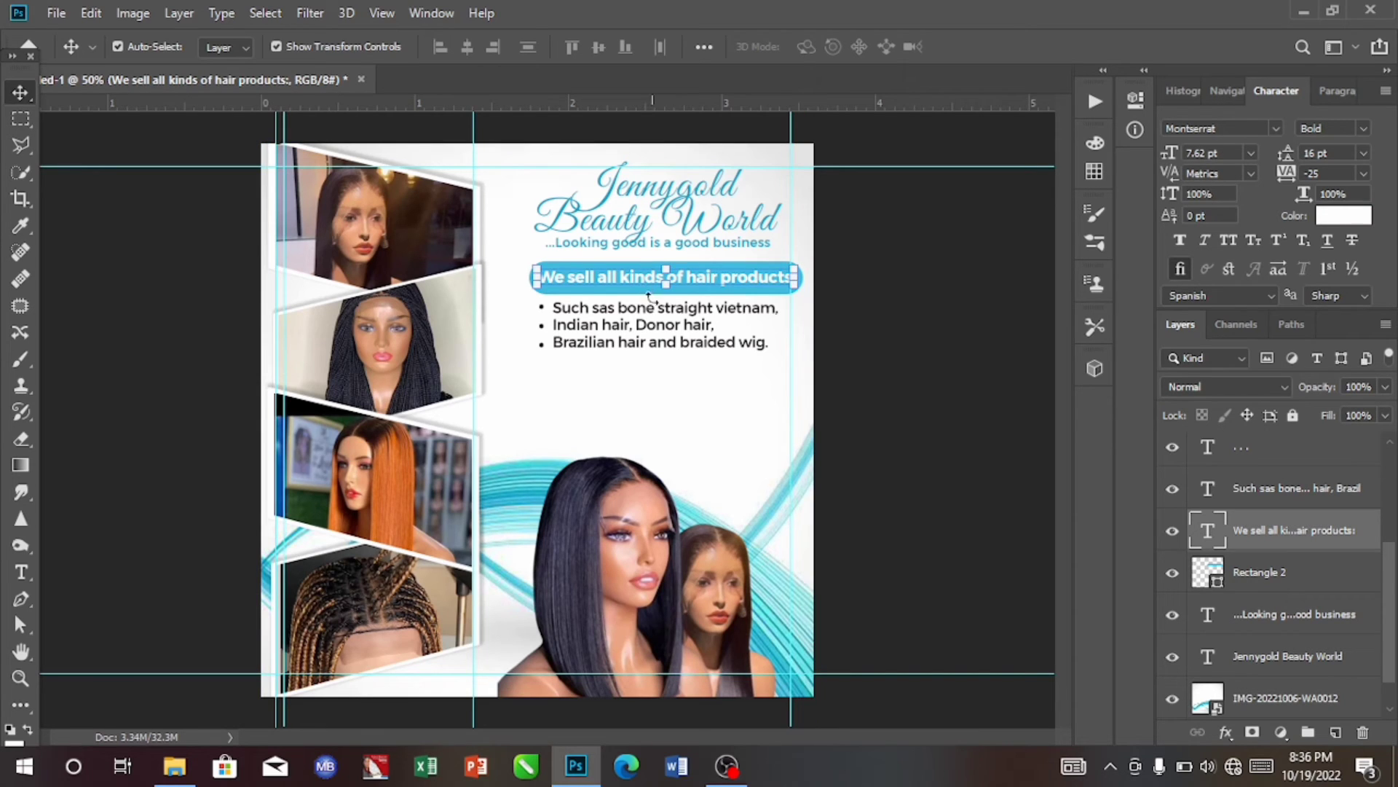
pyautogui.keyDown('shift'); pyautogui.click(1233, 572); pyautogui.keyUp('shift')
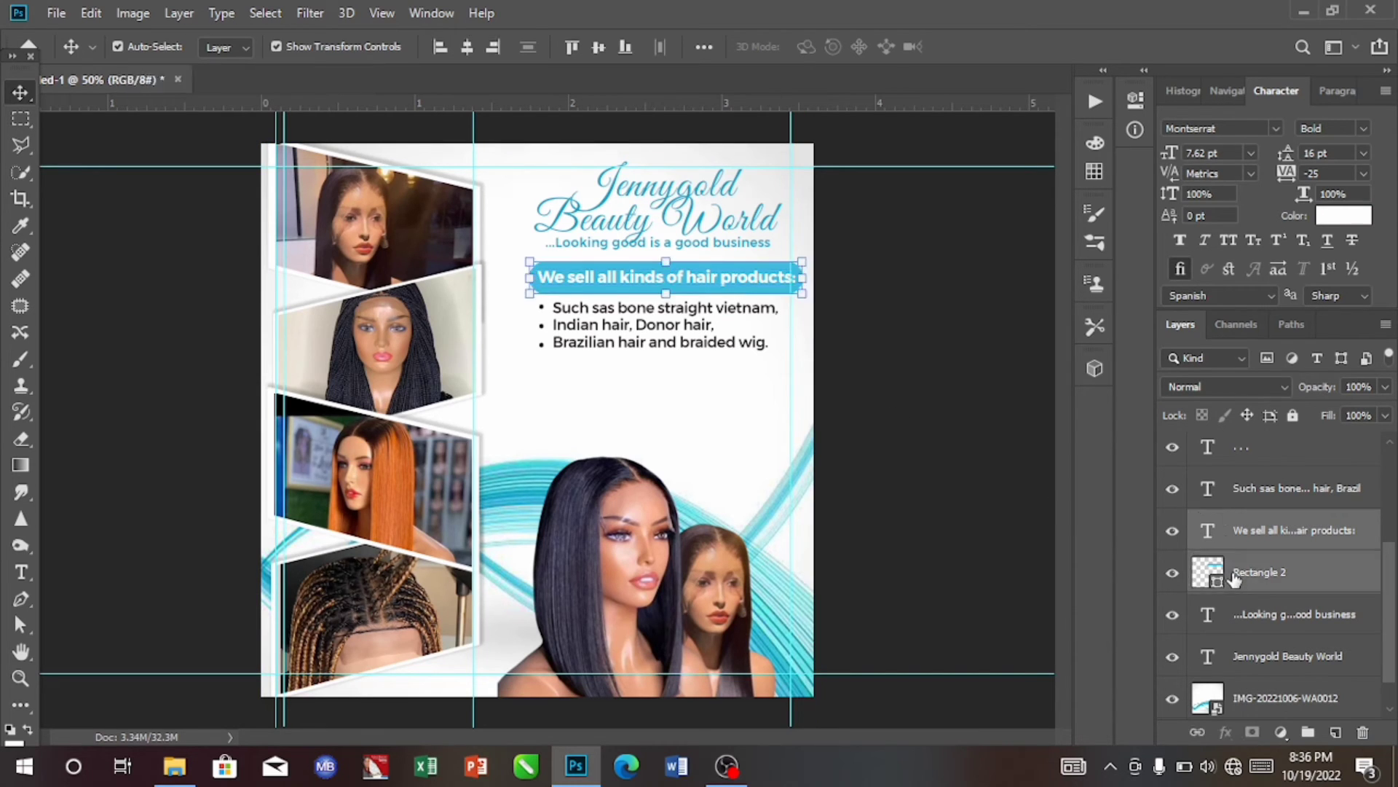
pyautogui.press('Left')
pyautogui.press('Left')
pyautogui.press('Left')
pyautogui.press('Left')
pyautogui.press('Left')
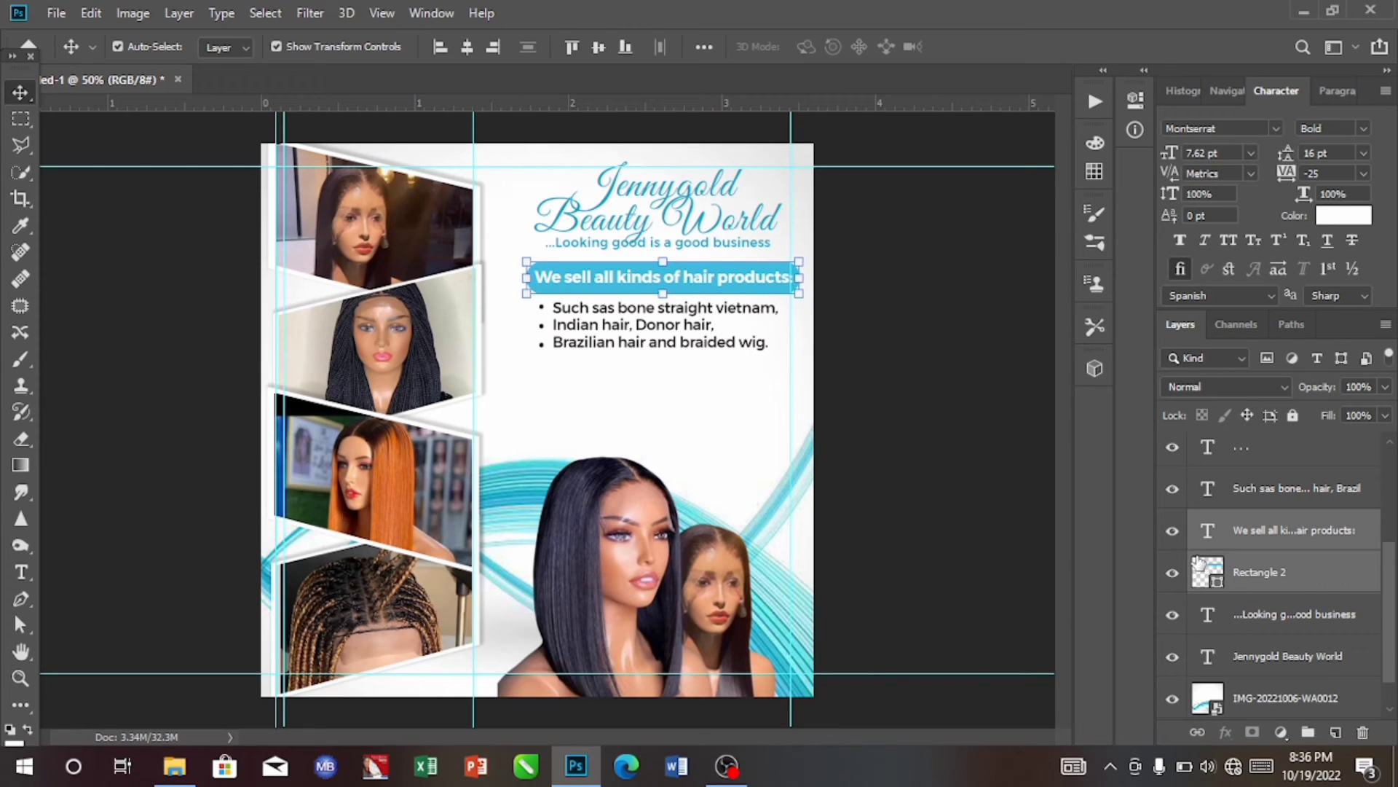
pyautogui.press('Left')
pyautogui.press('Left')
pyautogui.press('Left')
pyautogui.press('Left')
pyautogui.press('Left')
pyautogui.press('Left')
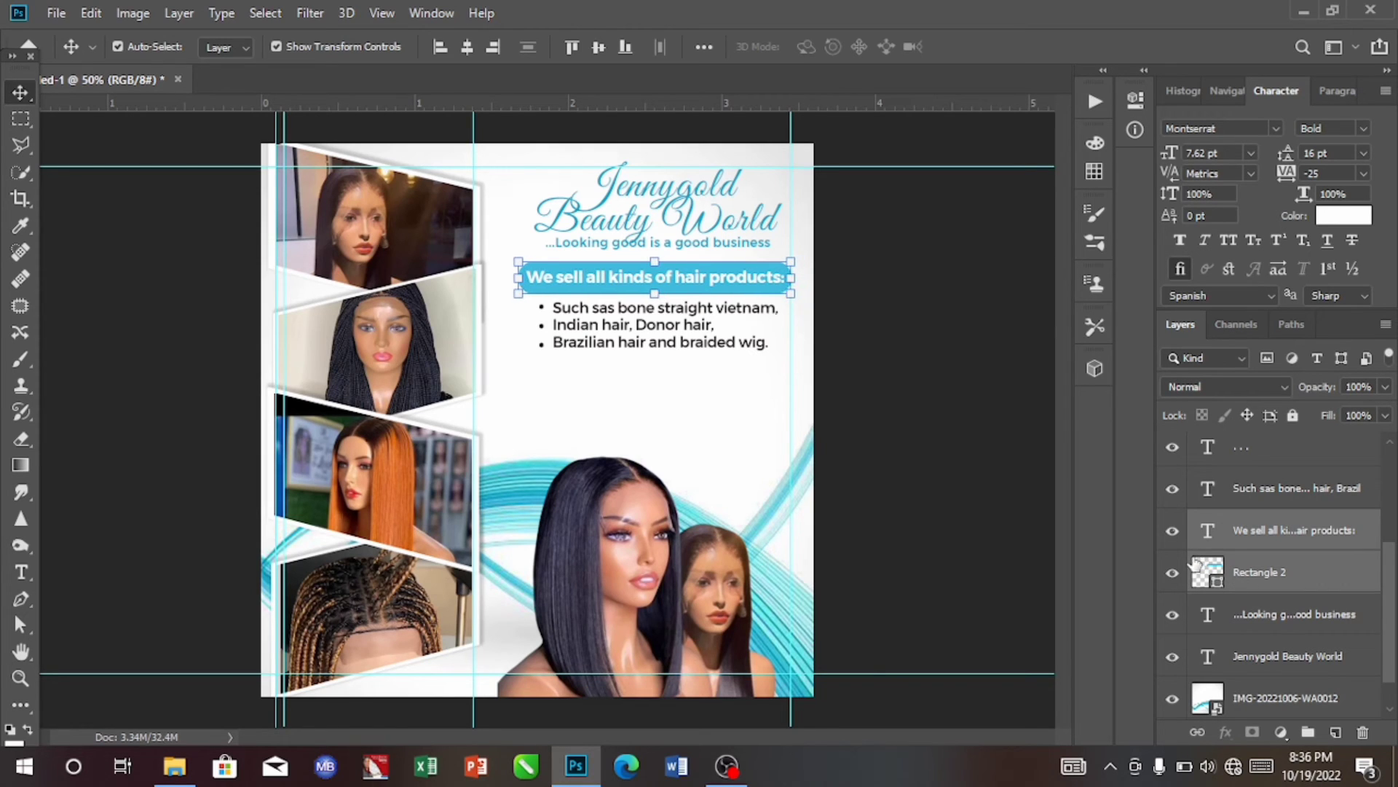
pyautogui.press('Left')
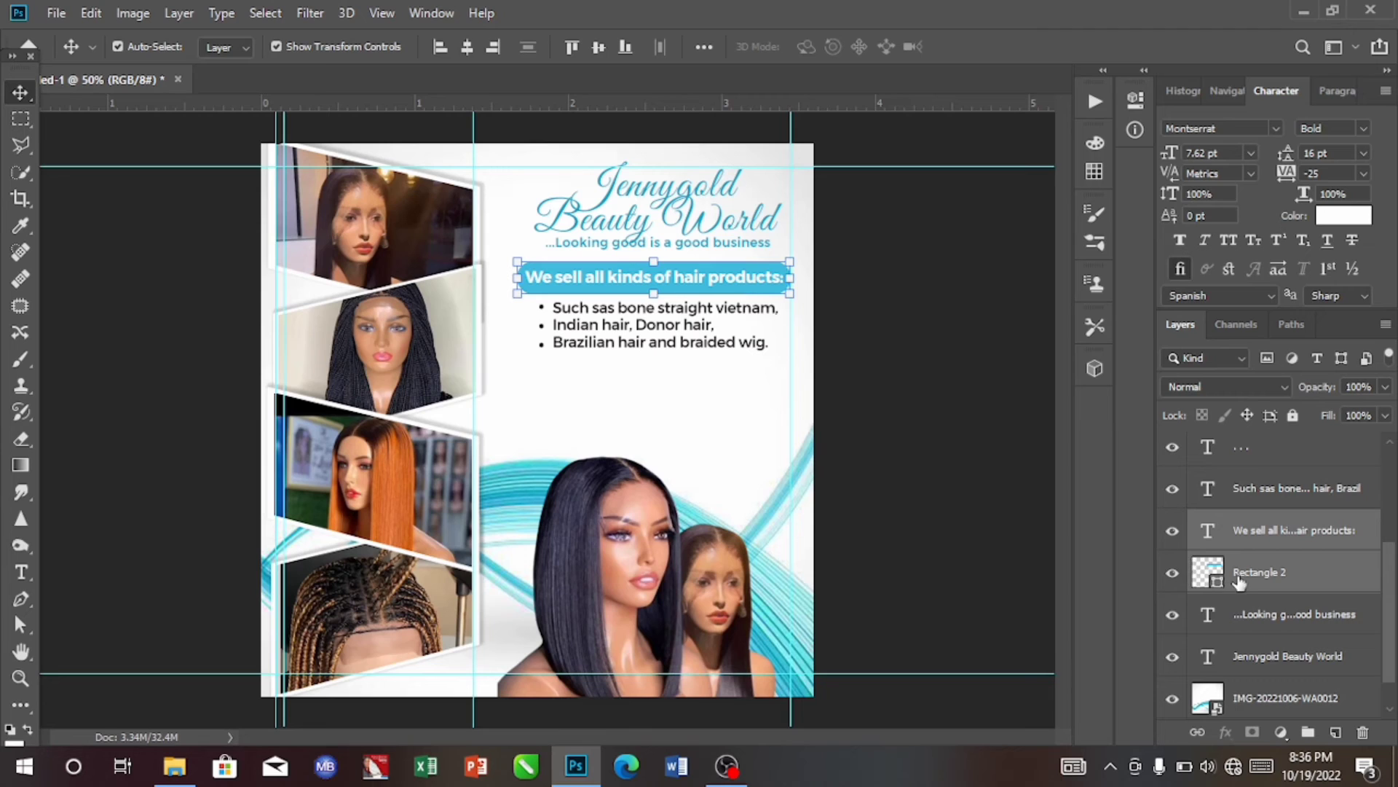
# - Duplicate the blue bar below the product list and scale the copy to 50.28% width and 93.75% height
pyautogui.click(1252, 575)
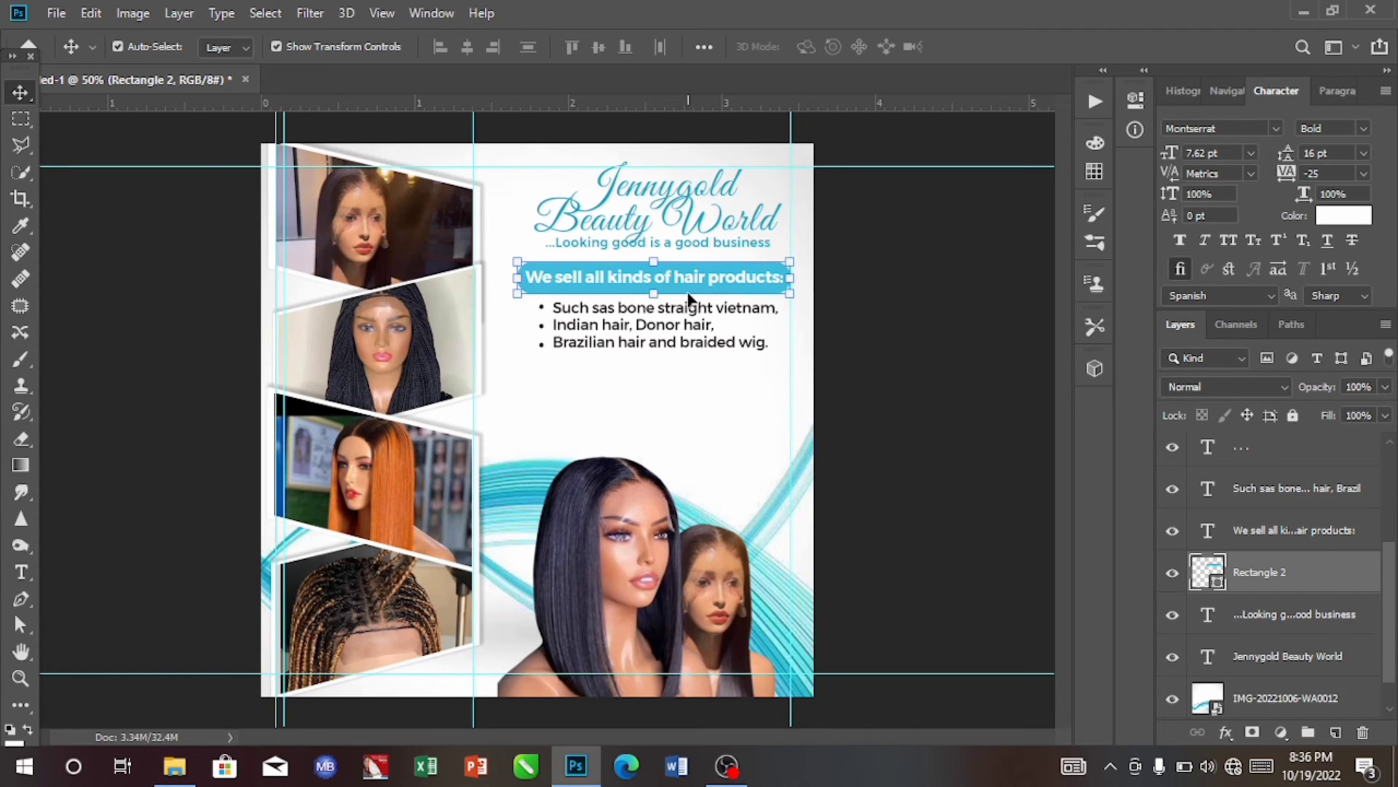
pyautogui.hotkey('ctrl', 't')
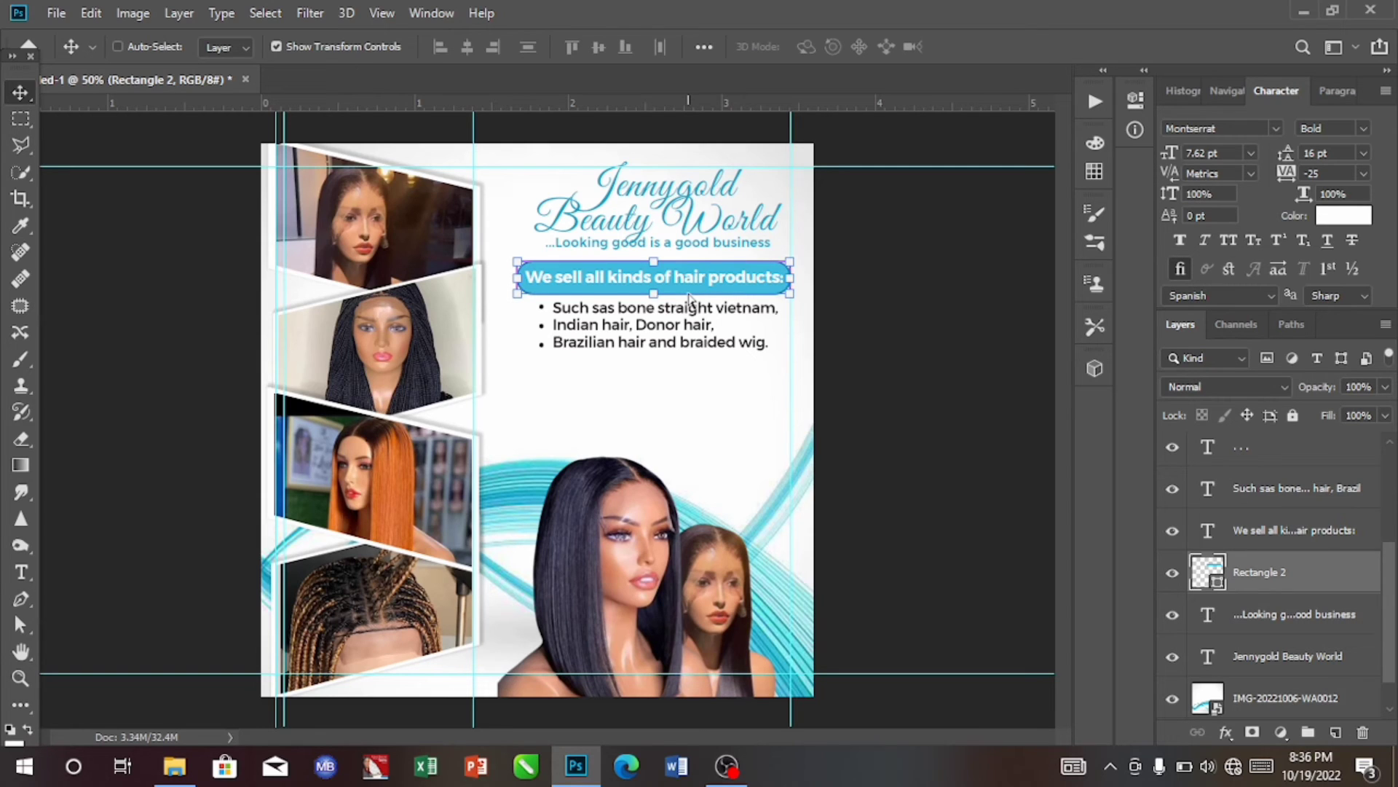
pyautogui.hotkey('ctrl', 'j')
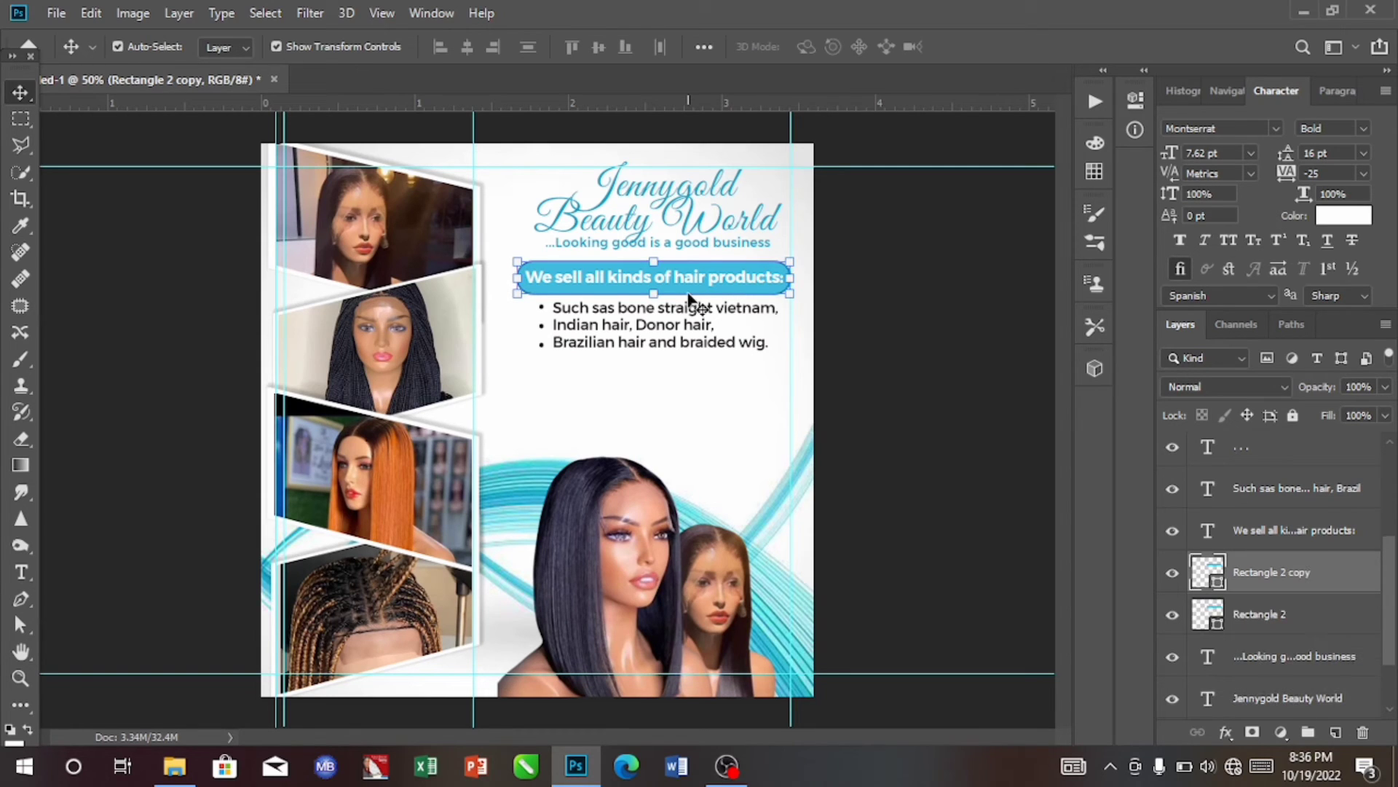
pyautogui.moveTo(688, 293)
pyautogui.mouseDown()
pyautogui.moveTo(677, 321)
pyautogui.moveTo(691, 277)
pyautogui.moveTo(691, 290)
pyautogui.mouseUp()
pyautogui.press('Up')
pyautogui.press('Up')
pyautogui.press('Up')
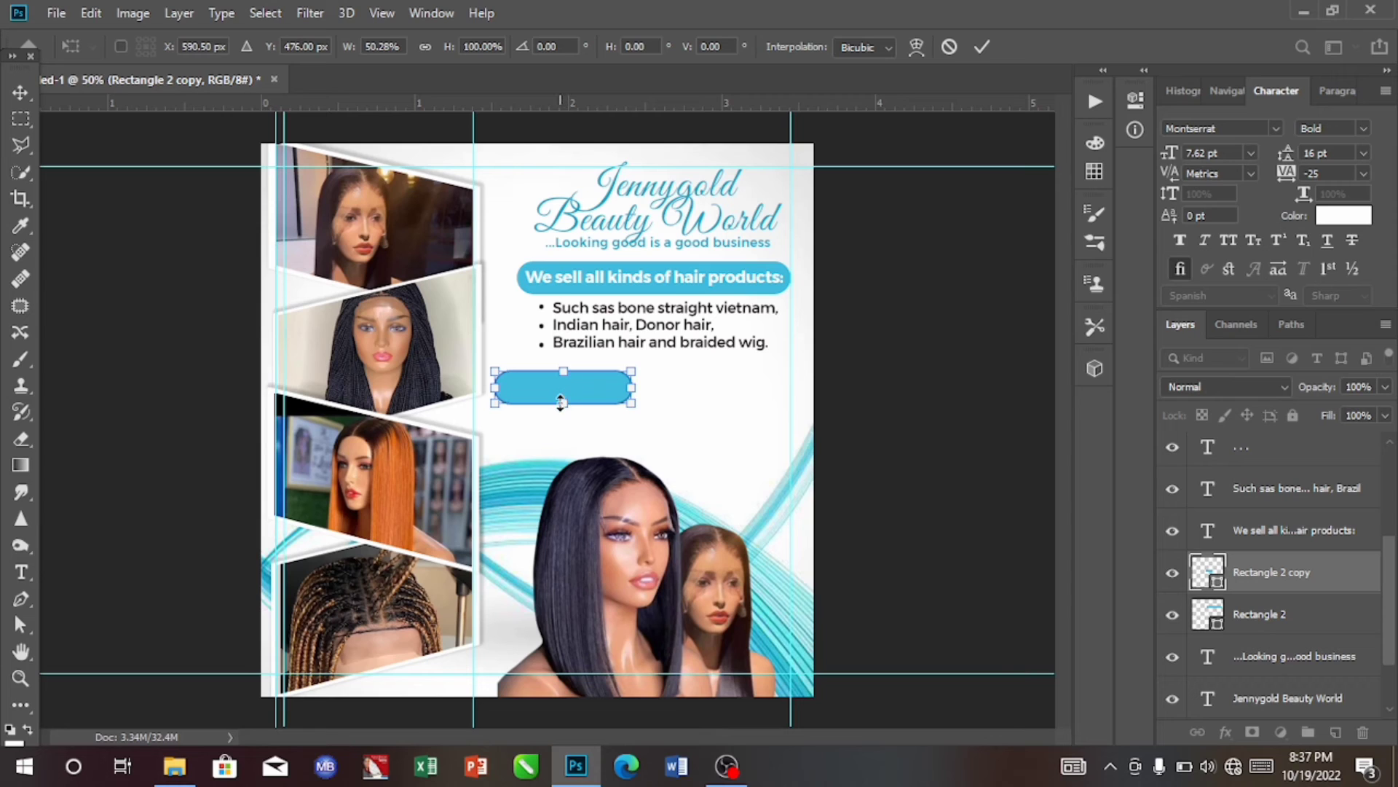
pyautogui.moveTo(561, 402); pyautogui.dragTo(562, 400)
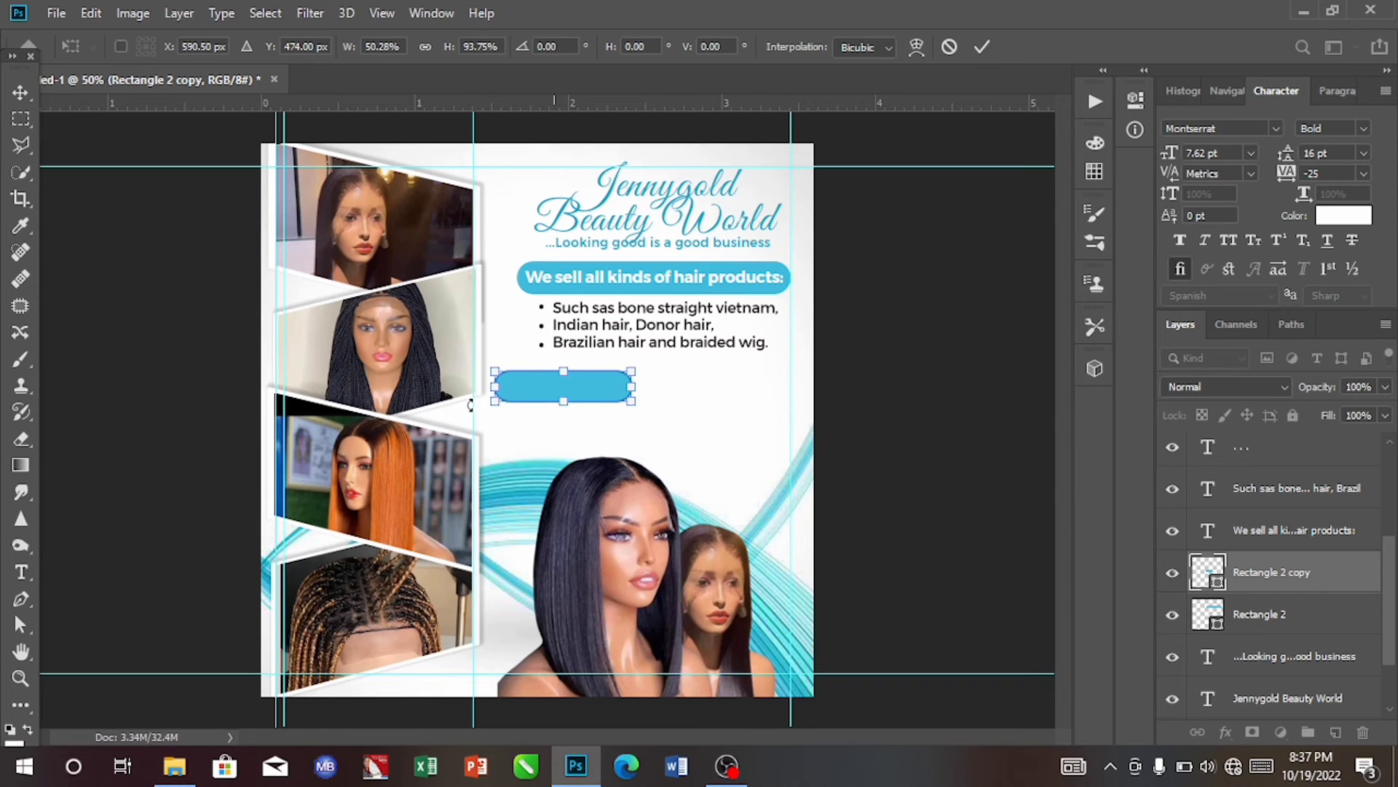
# - Add white "Location" text on the small blue bar and set its size to 9 pt
pyautogui.click(20, 95)
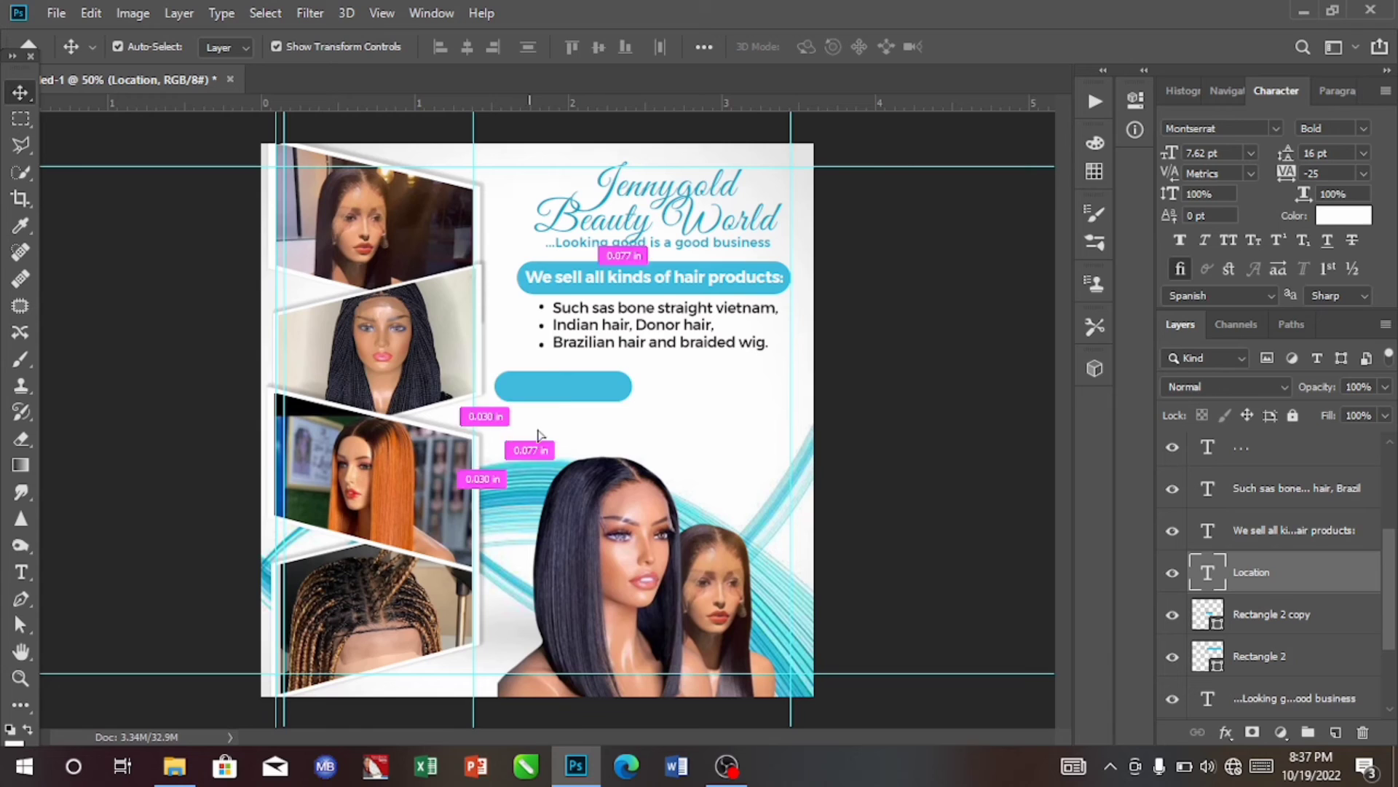
pyautogui.moveTo(527, 436); pyautogui.dragTo(572, 387)
pyautogui.doubleClick(572, 386)
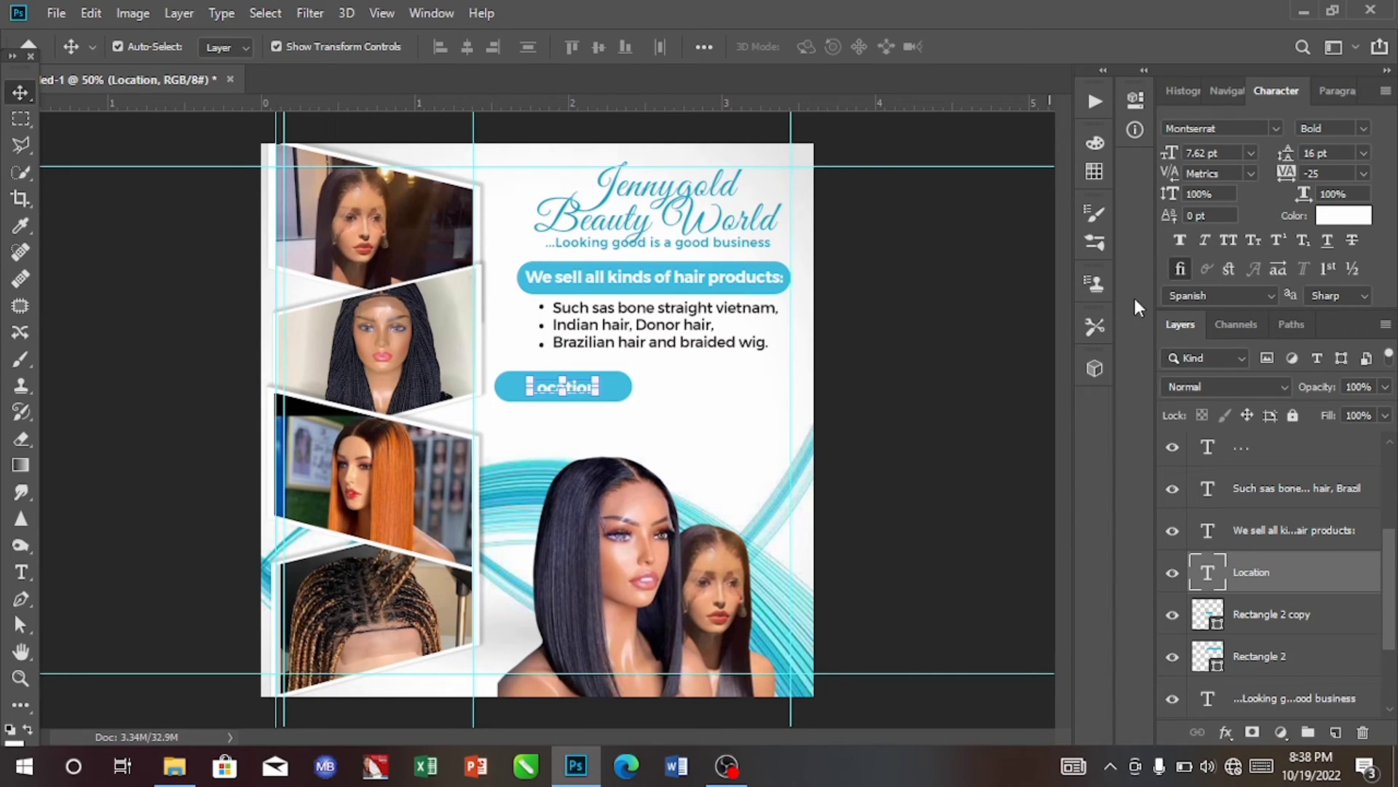
pyautogui.click(1252, 153)
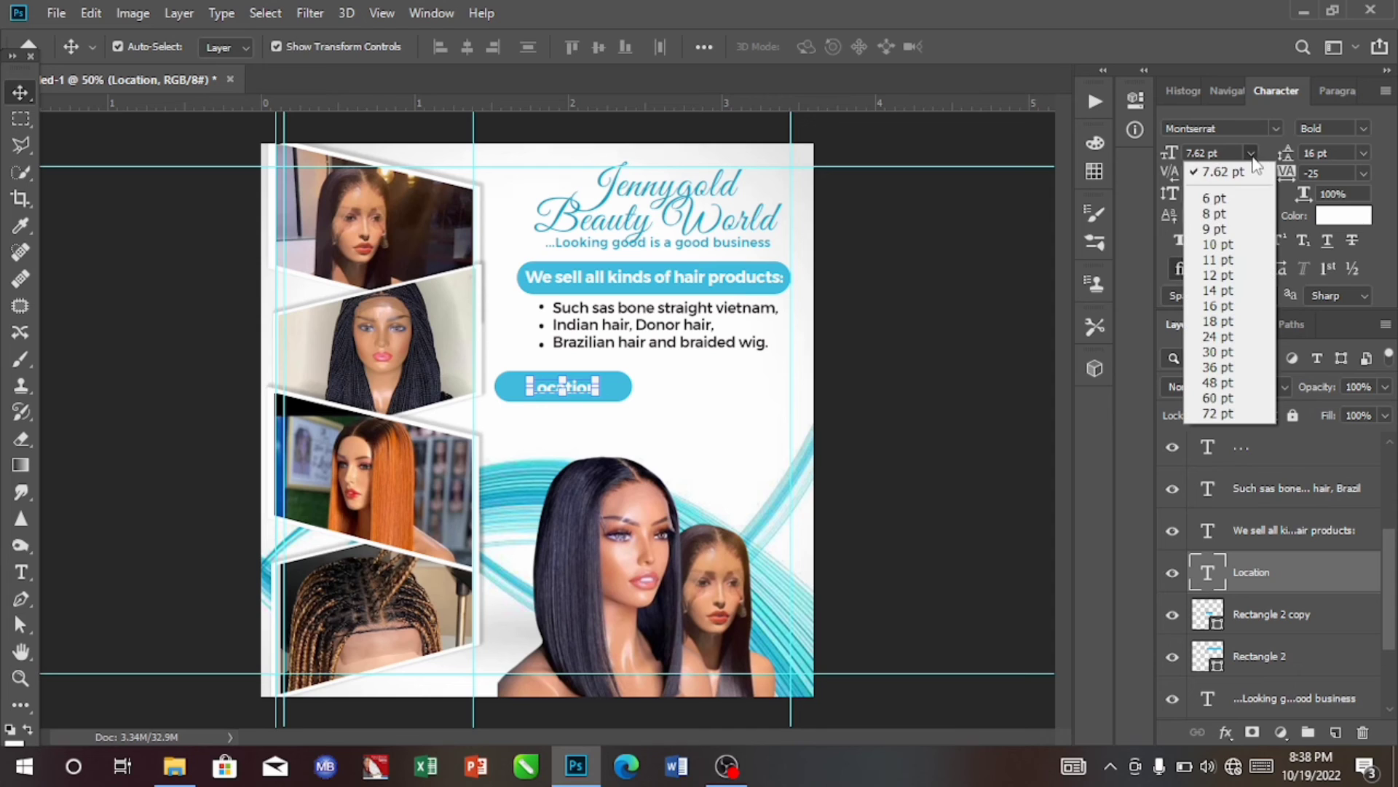
pyautogui.click(1227, 230)
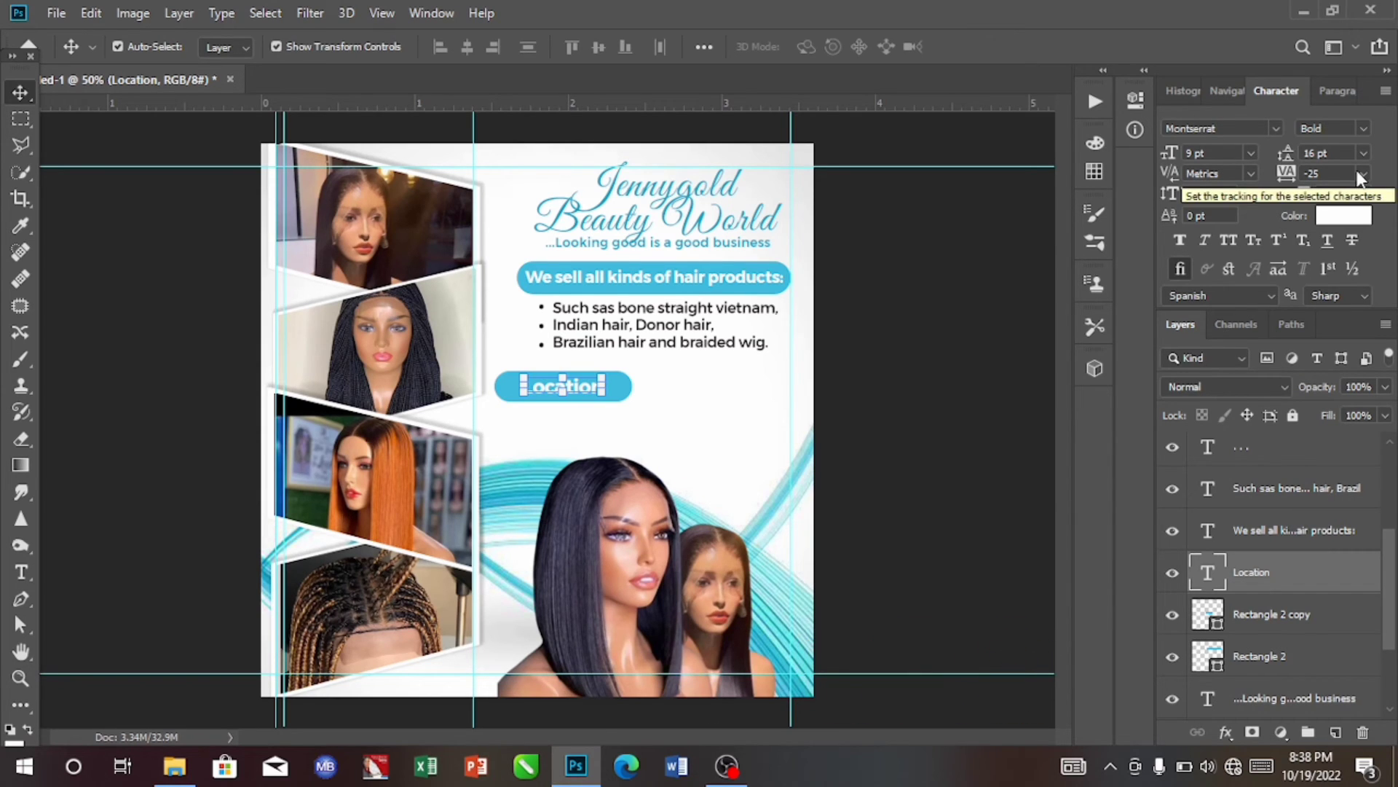
# - Narrow the small blue bar behind "Location" to 91.82% of its width
pyautogui.click(616, 403)
pyautogui.click(616, 403)
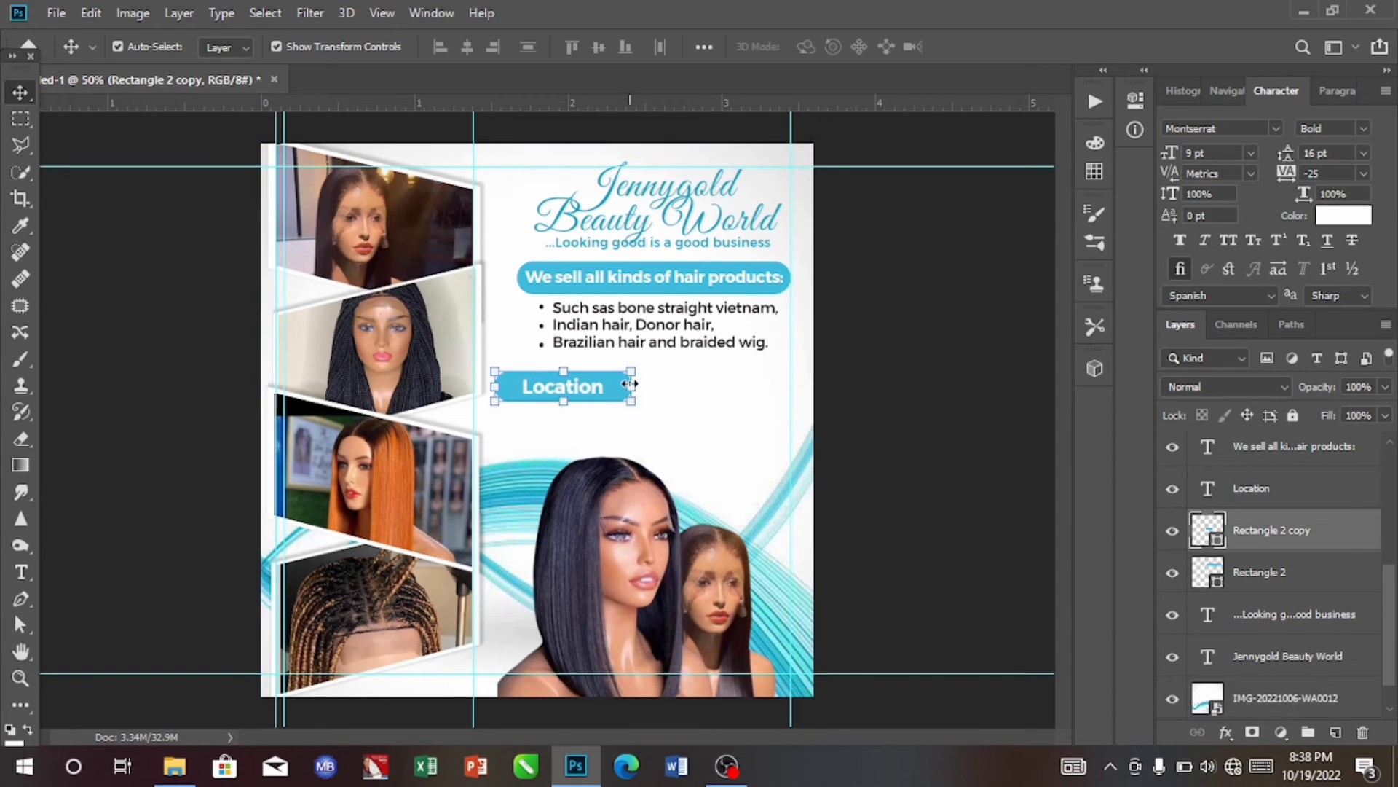
pyautogui.moveTo(630, 385); pyautogui.dragTo(620, 385)
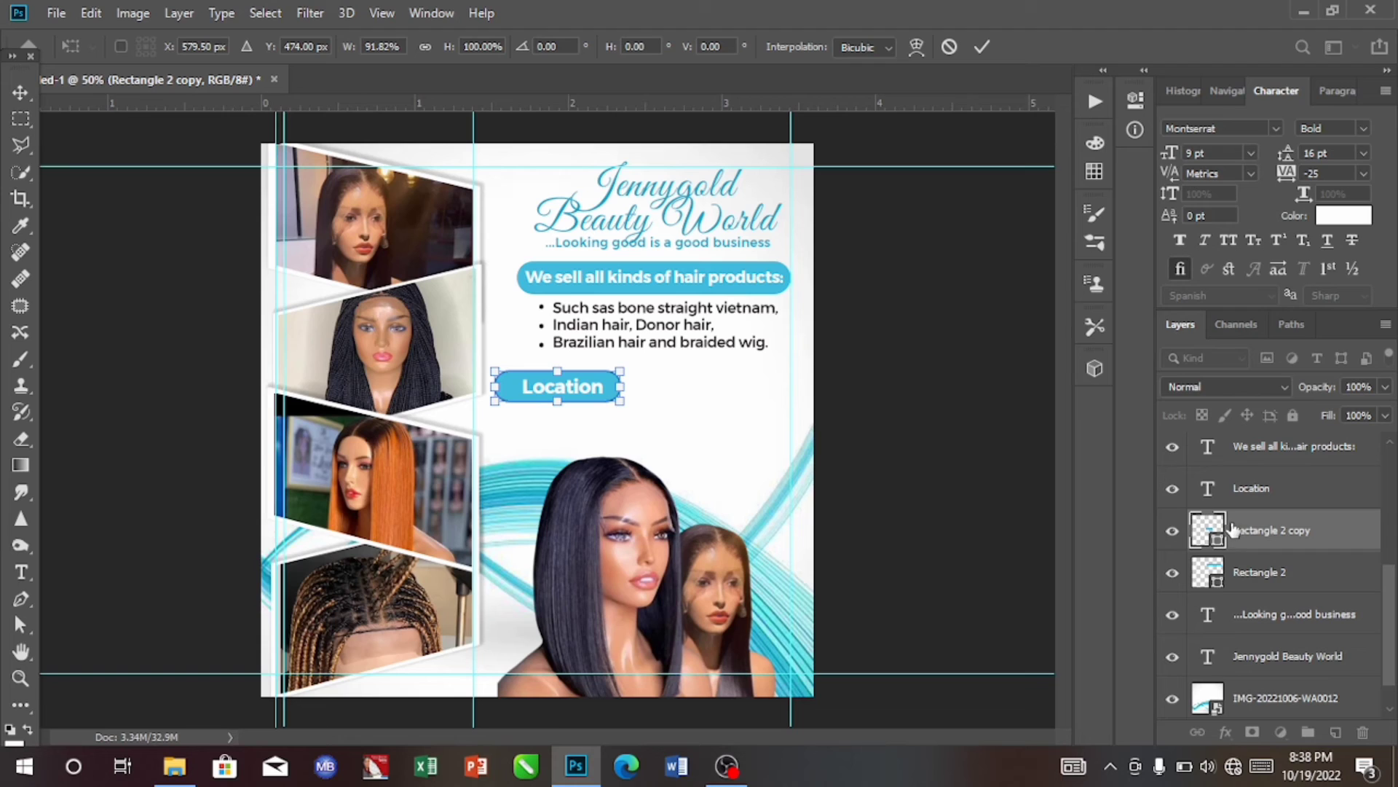
# - Align "Location" and its bar on their horizontal centers and move them beneath the product list, flush left with the larger bar
pyautogui.keyDown('ctrl'); pyautogui.click(1271, 495); pyautogui.keyUp('ctrl')
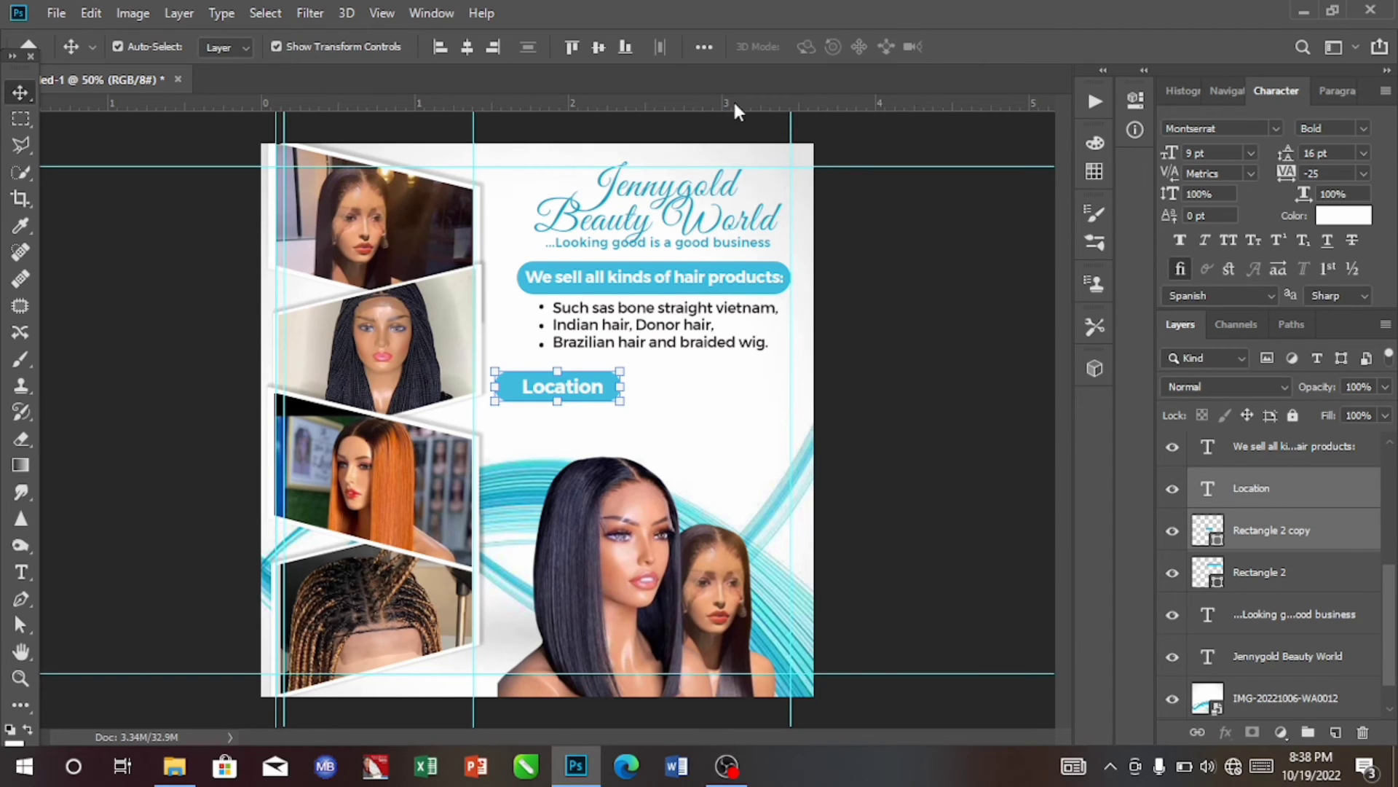
pyautogui.click(469, 51)
pyautogui.moveTo(594, 390); pyautogui.dragTo(595, 390)
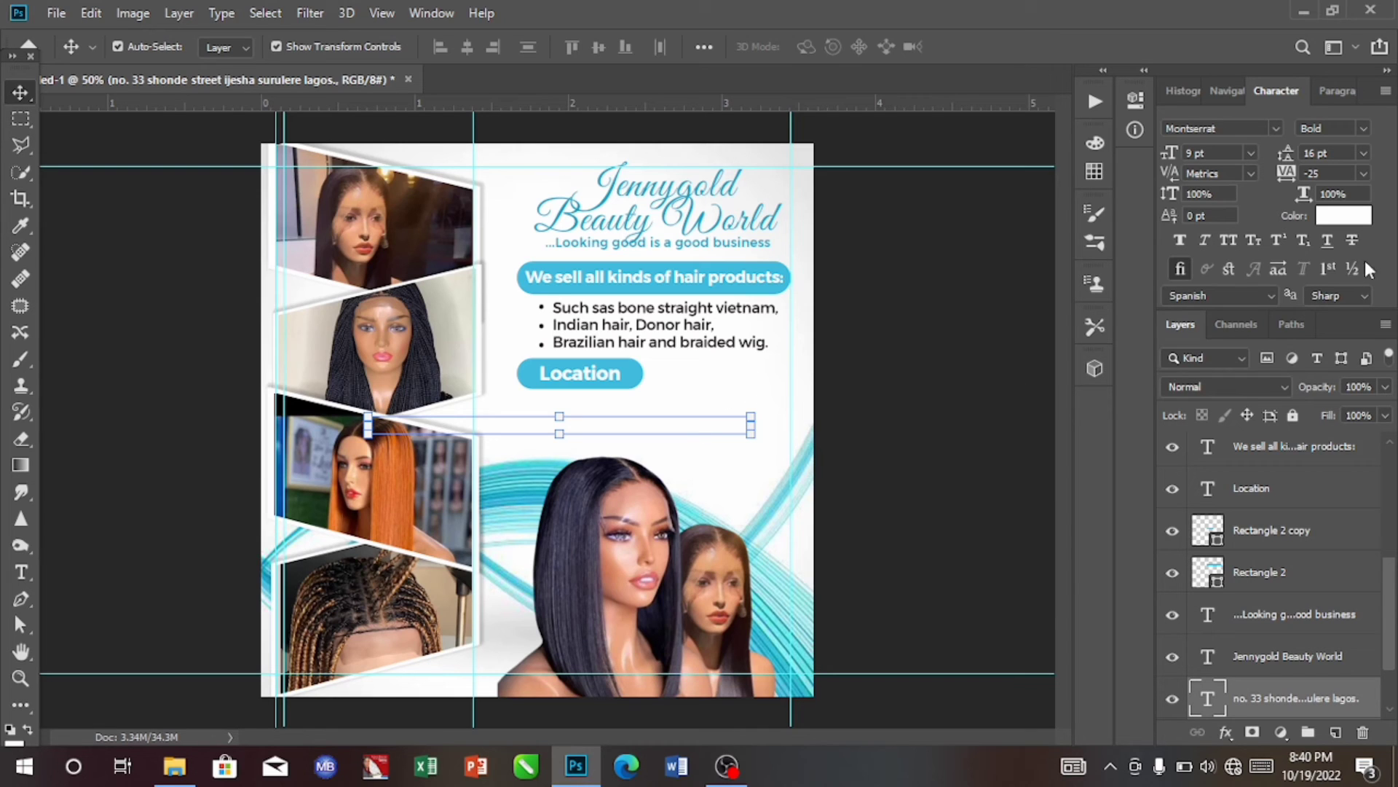
# - Recolor the address text to dark #281f1f, sampled from the product list text
pyautogui.click(1358, 221)
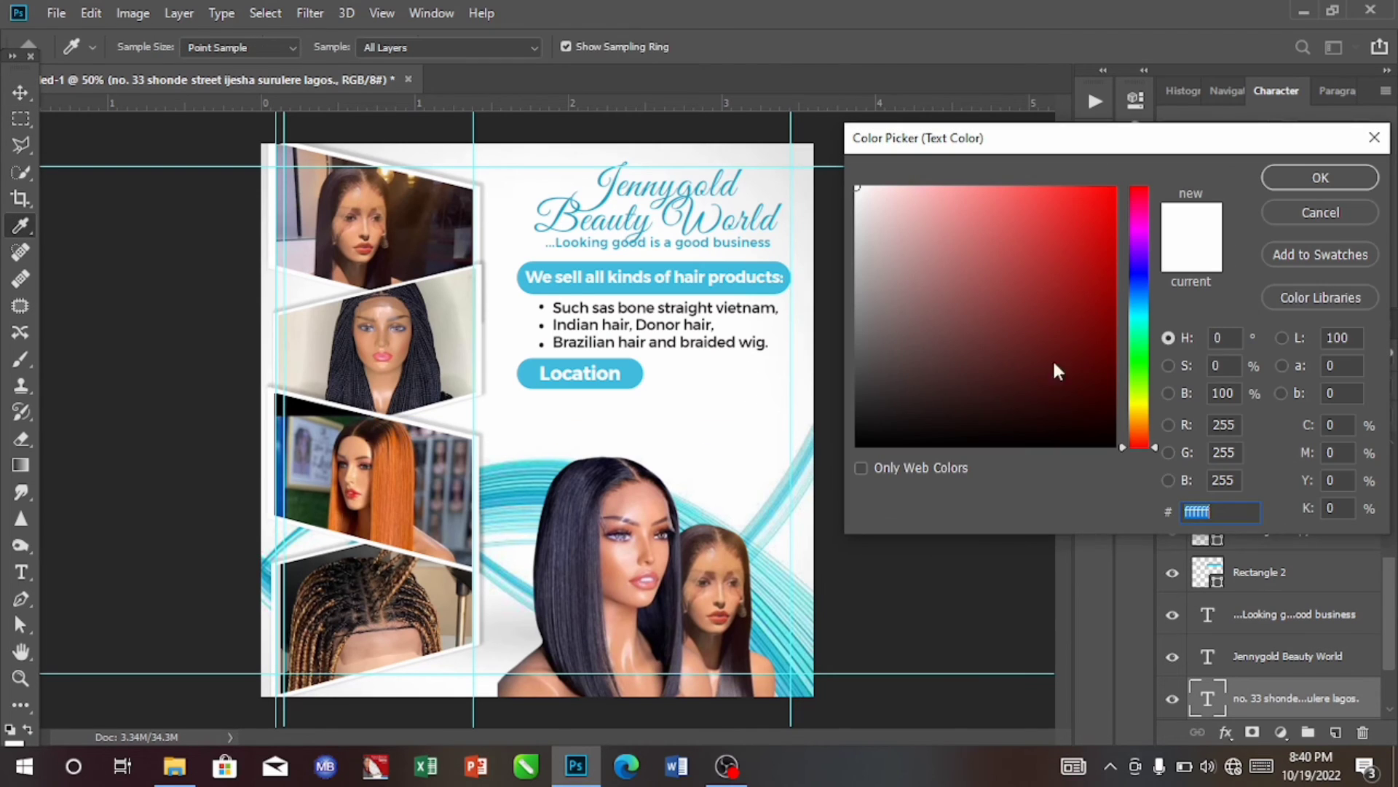
pyautogui.click(752, 342)
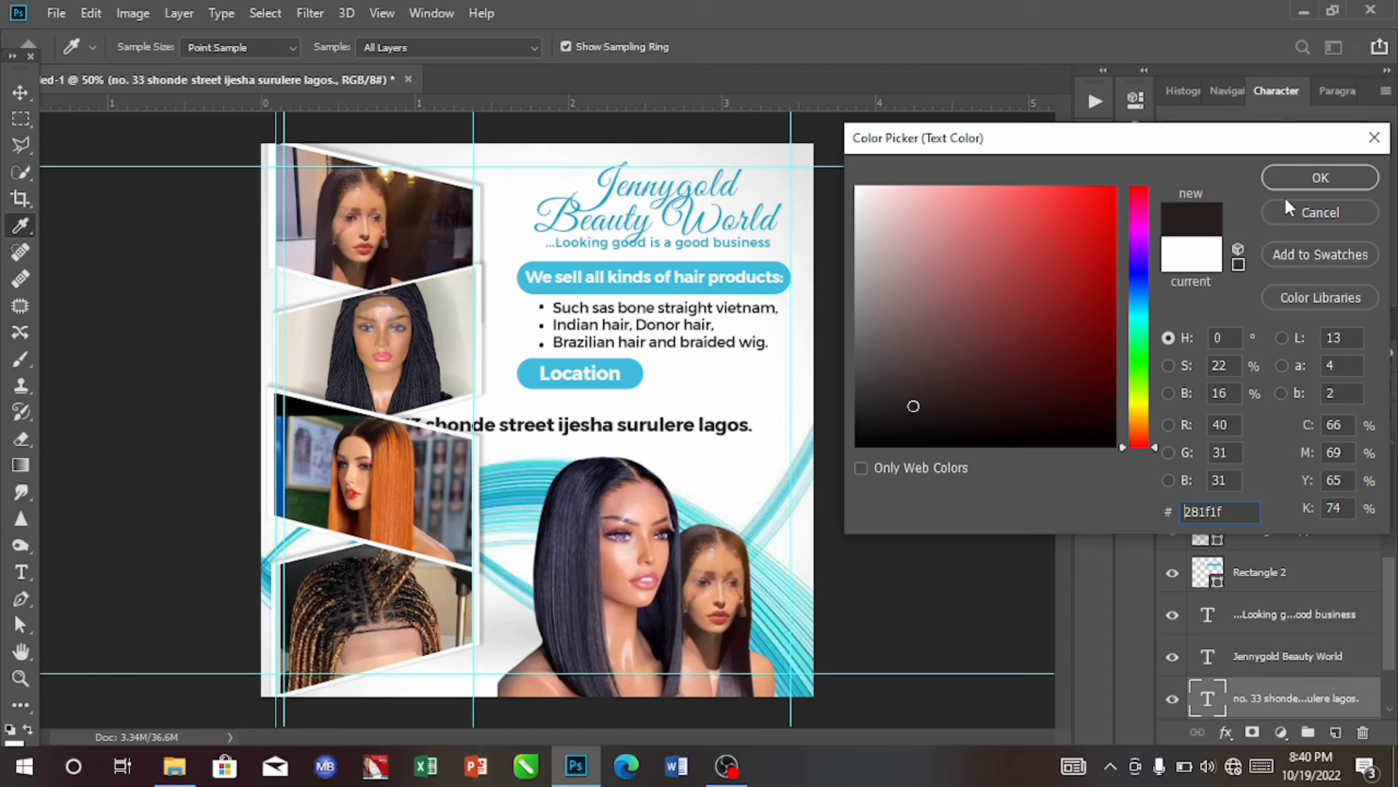
pyautogui.click(1304, 179)
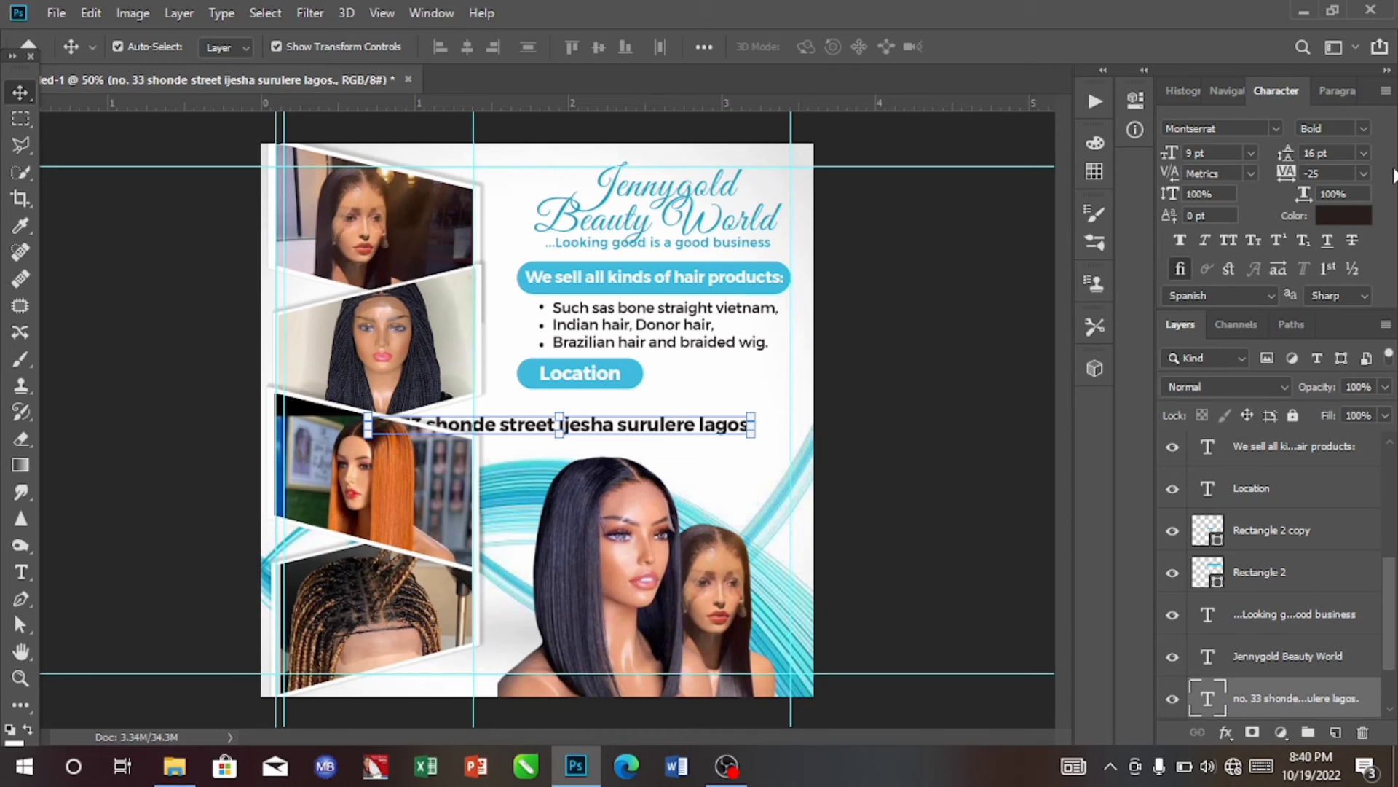
# - Change the address text to Medium weight and 7.62 pt size
pyautogui.click(1364, 129)
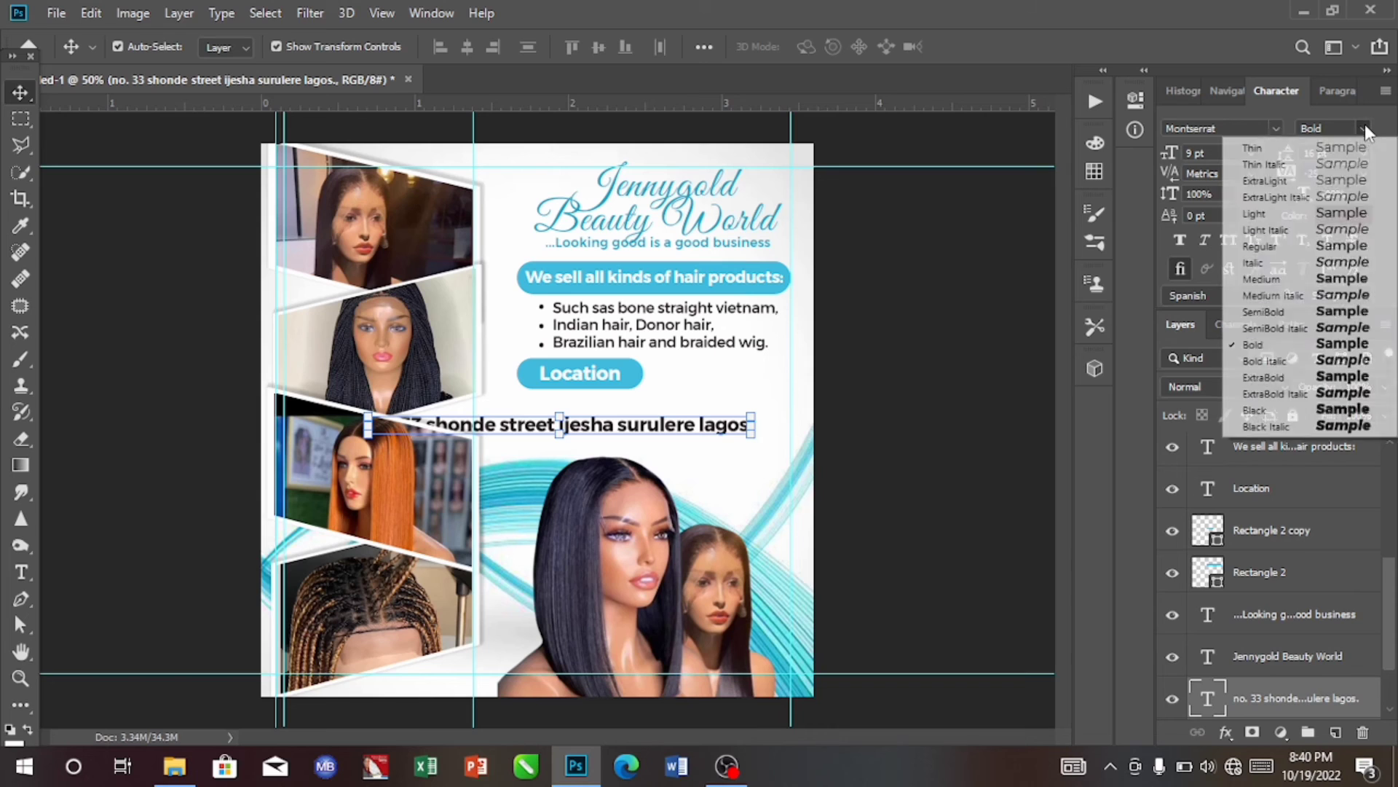
pyautogui.click(1307, 280)
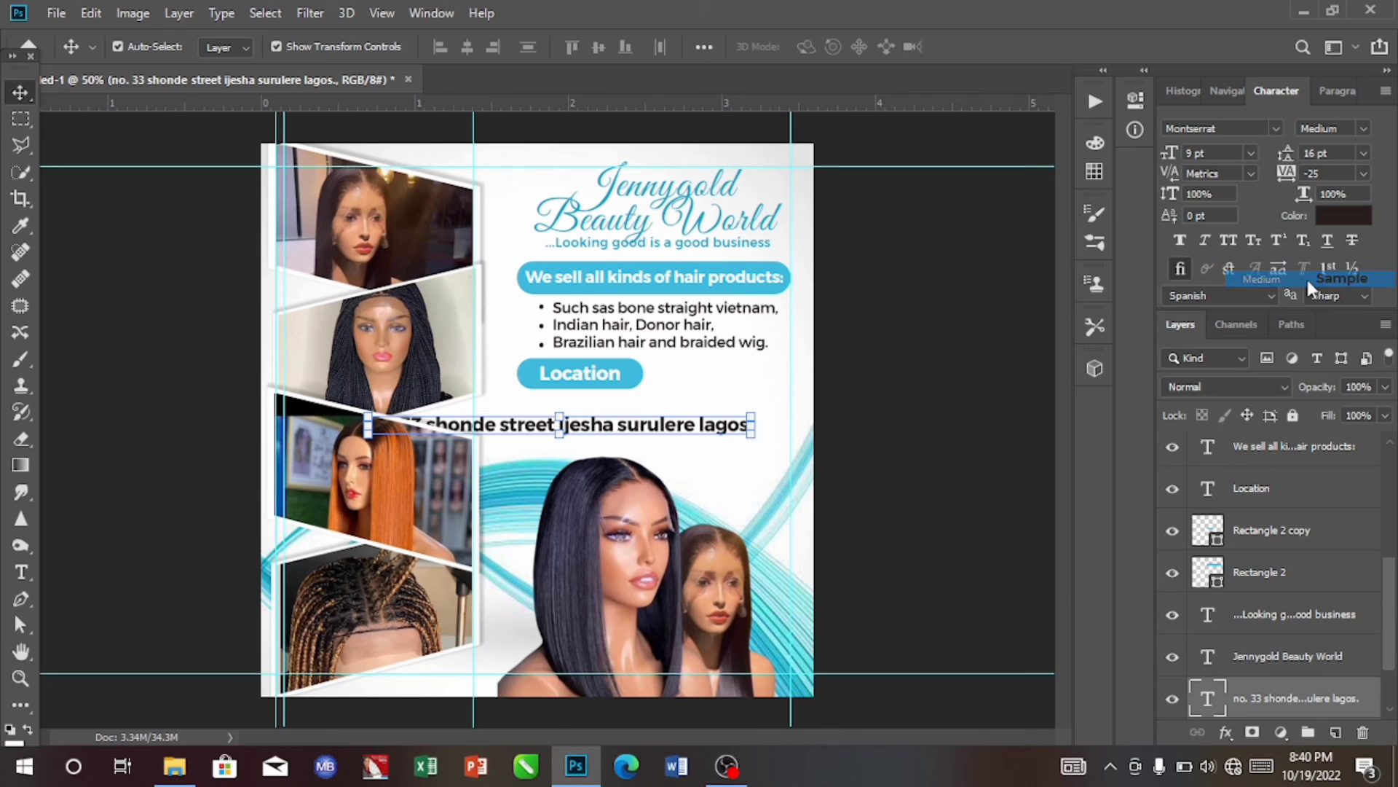
pyautogui.click(1251, 153)
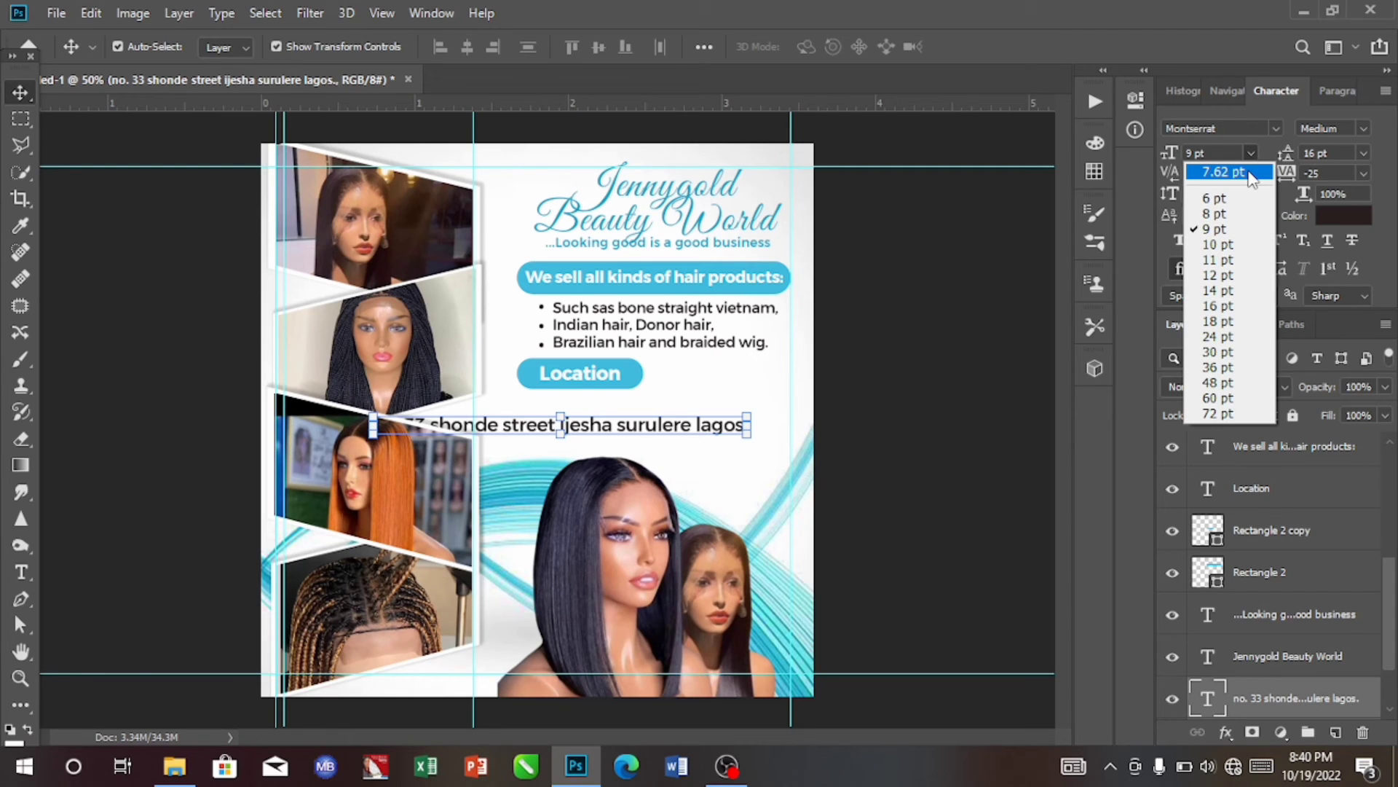
pyautogui.click(1249, 172)
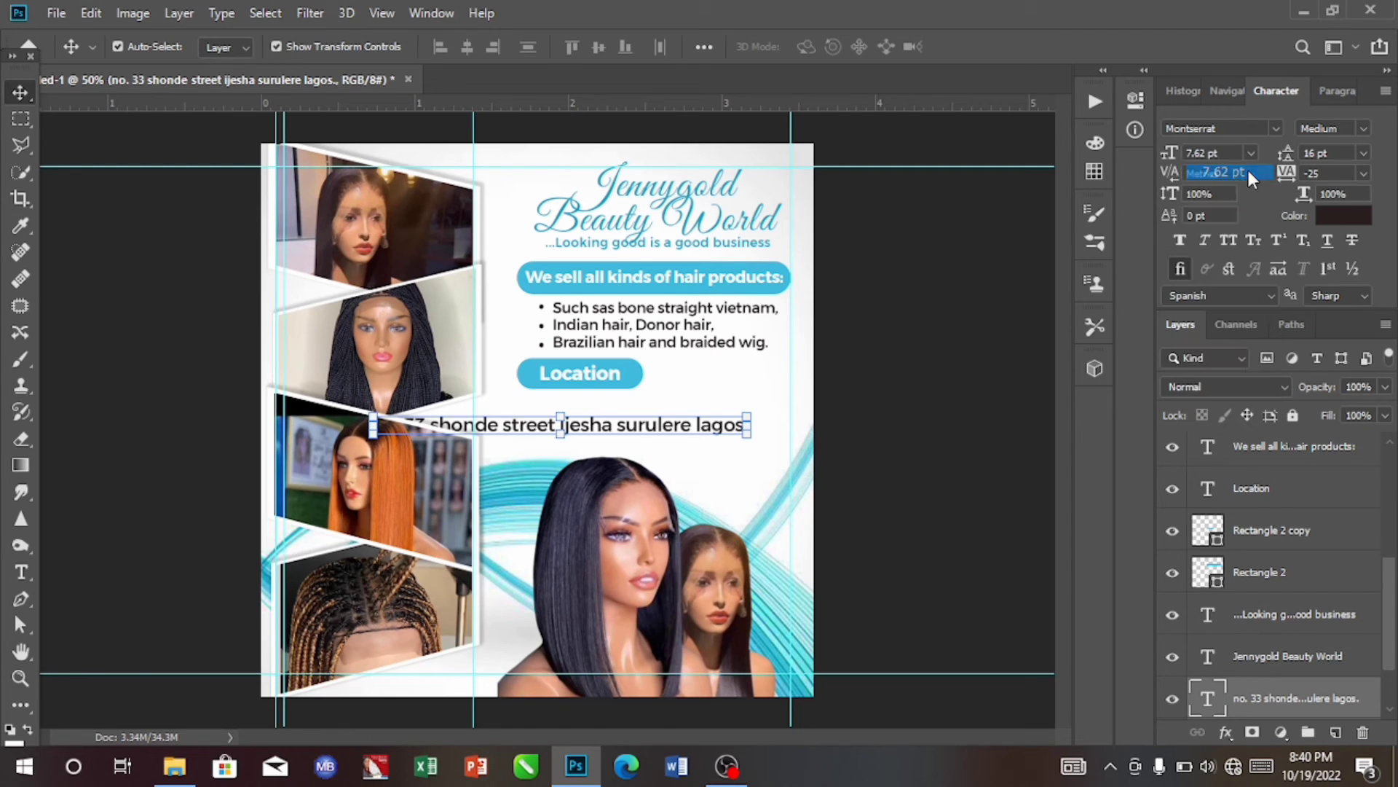
# - Set the address text's size to 7 pt and its leading to 8 pt
pyautogui.click(1205, 154)
pyautogui.press('BackSpace')
pyautogui.press('BackSpace')
pyautogui.press('BackSpace')
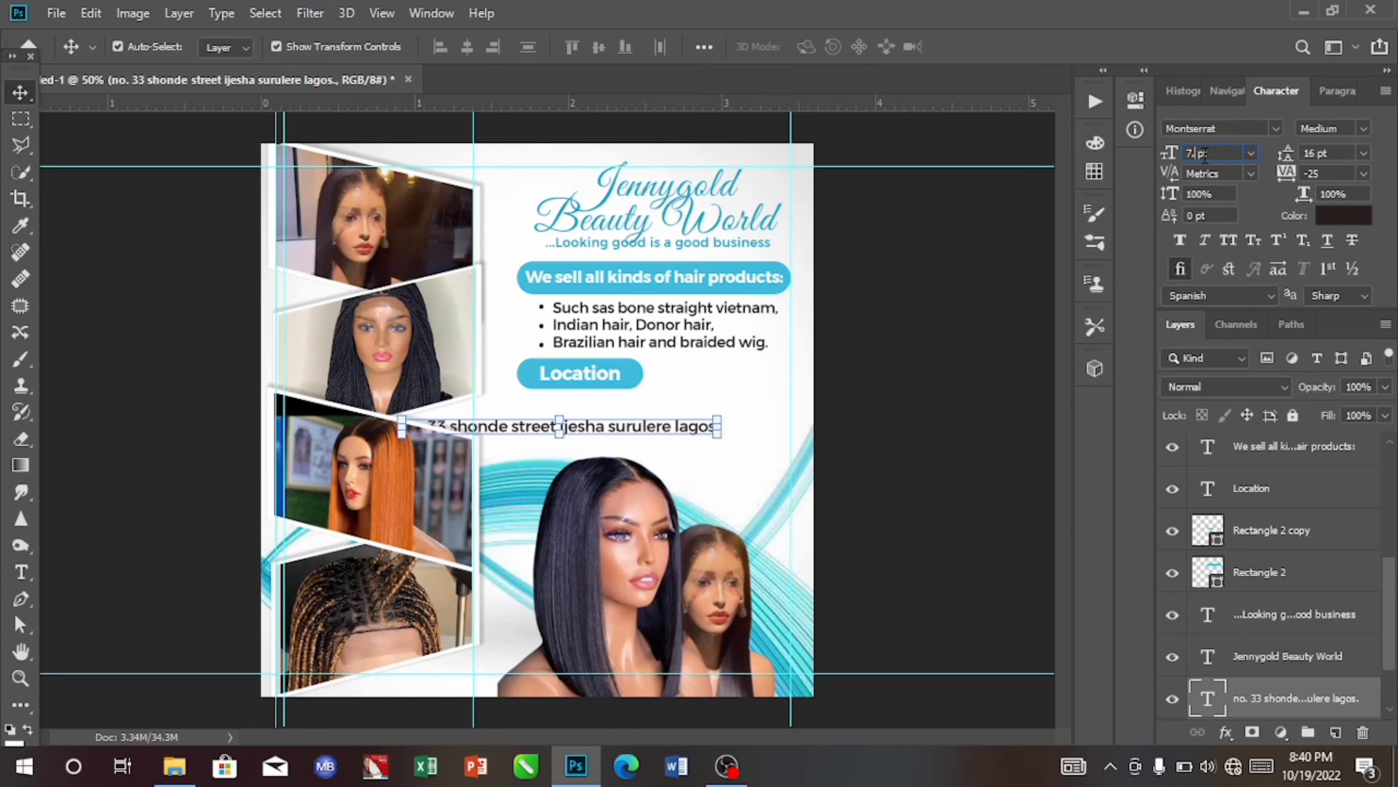
pyautogui.click(1364, 153)
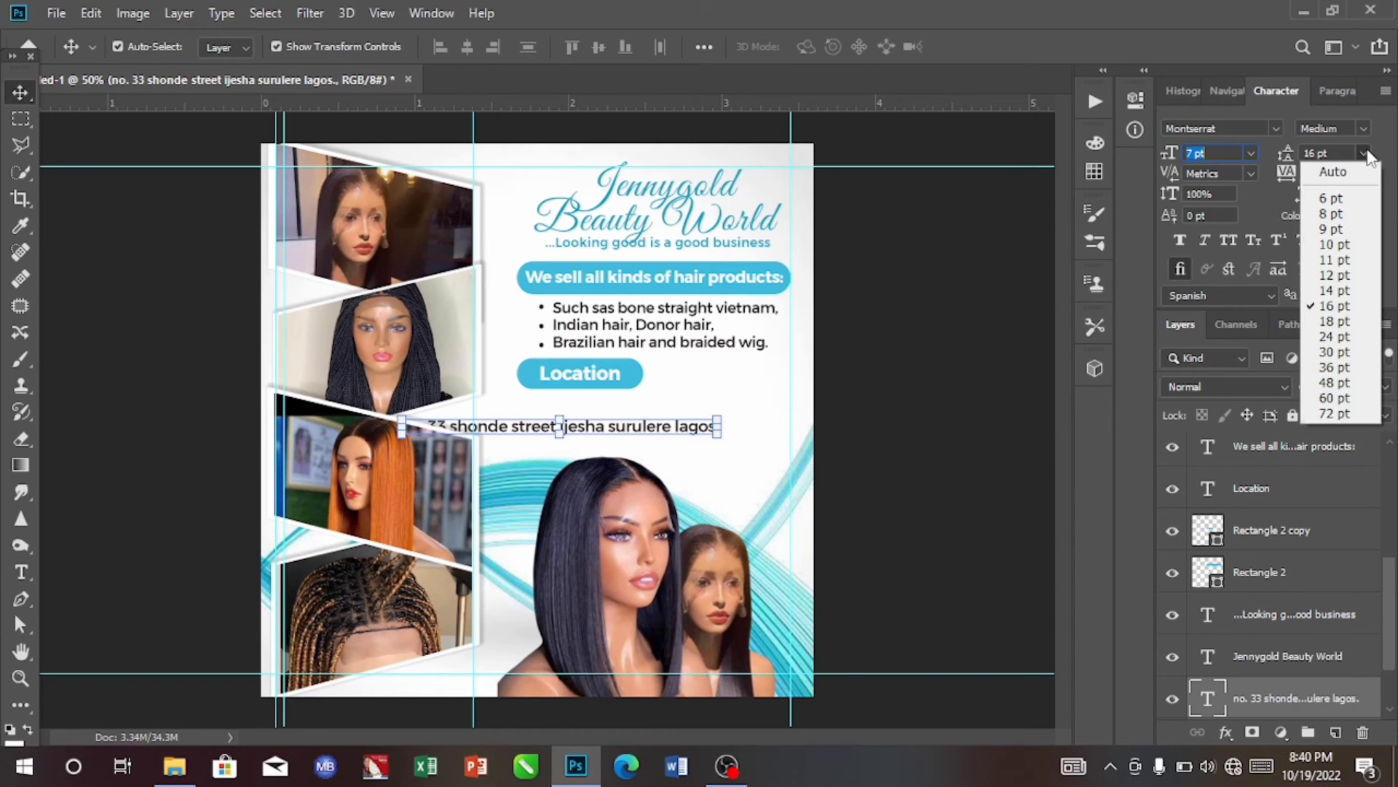
pyautogui.click(1354, 213)
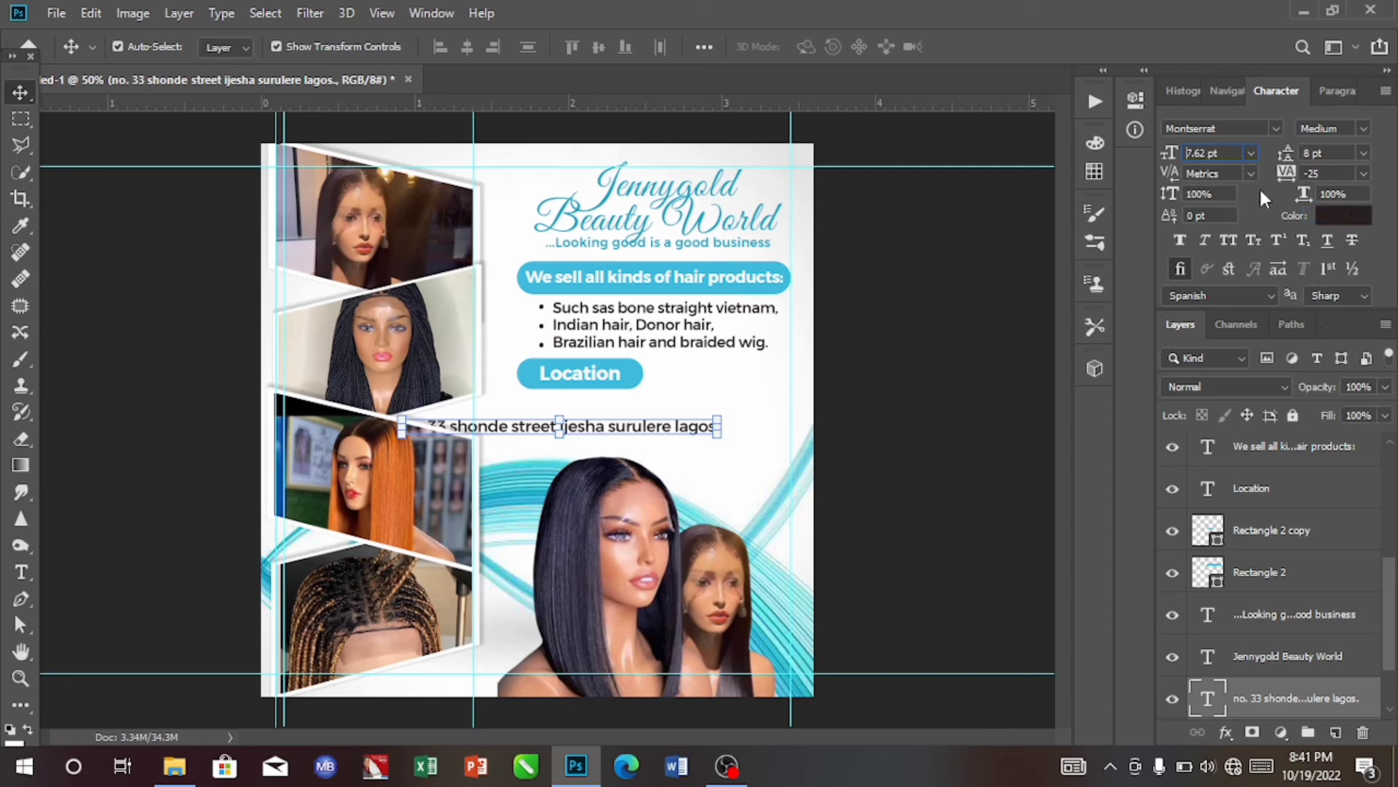
pyautogui.click(1210, 155)
pyautogui.press('BackSpace')
pyautogui.press('BackSpace')
pyautogui.press('BackSpace')
pyautogui.press('BackSpace')
pyautogui.press('BackSpace')
pyautogui.write('7')
pyautogui.press('Return')
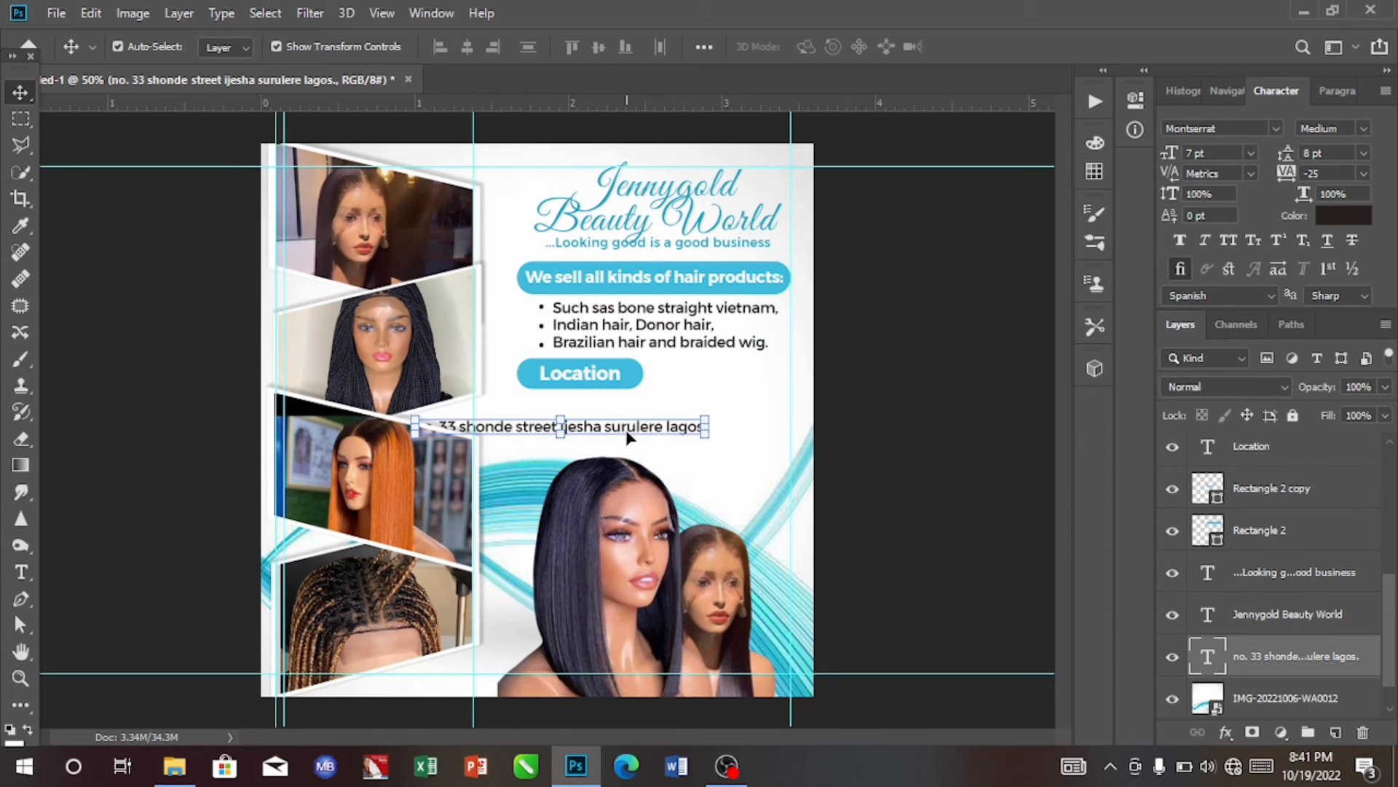
# - Move the address text directly beneath the "Location" bar and set its tracking to -50
pyautogui.moveTo(628, 435); pyautogui.dragTo(715, 414)
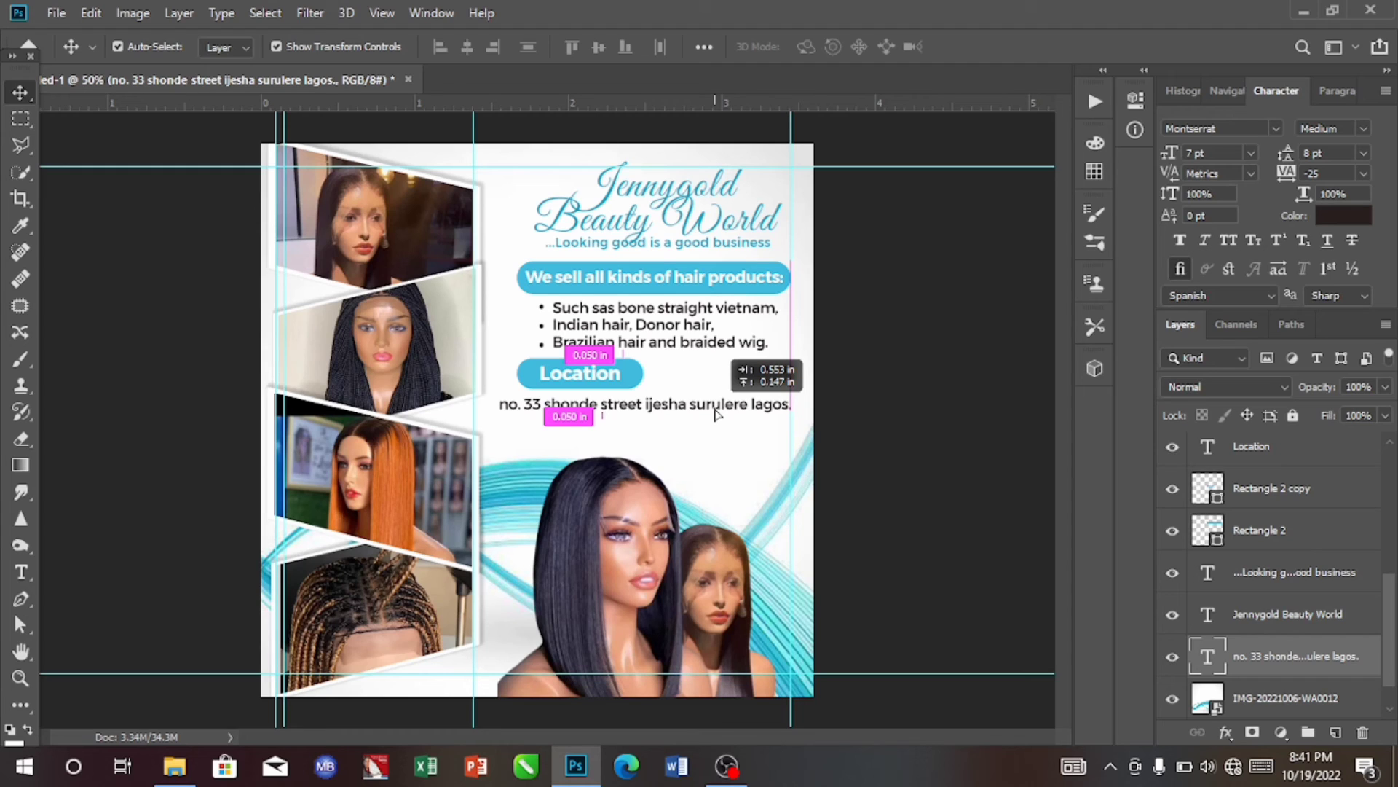
pyautogui.moveTo(716, 412); pyautogui.dragTo(714, 411)
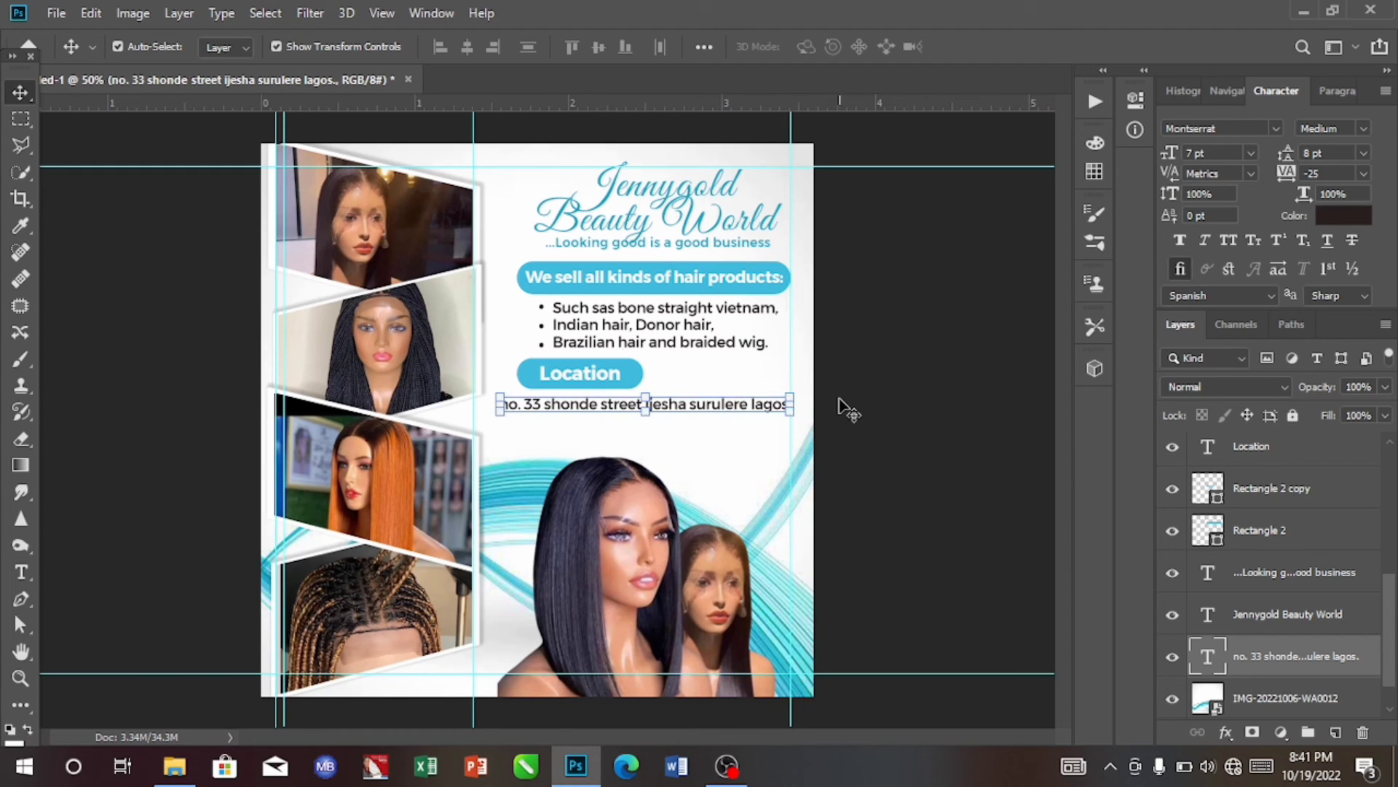
pyautogui.click(1361, 175)
pyautogui.click(1345, 230)
pyautogui.click(740, 448)
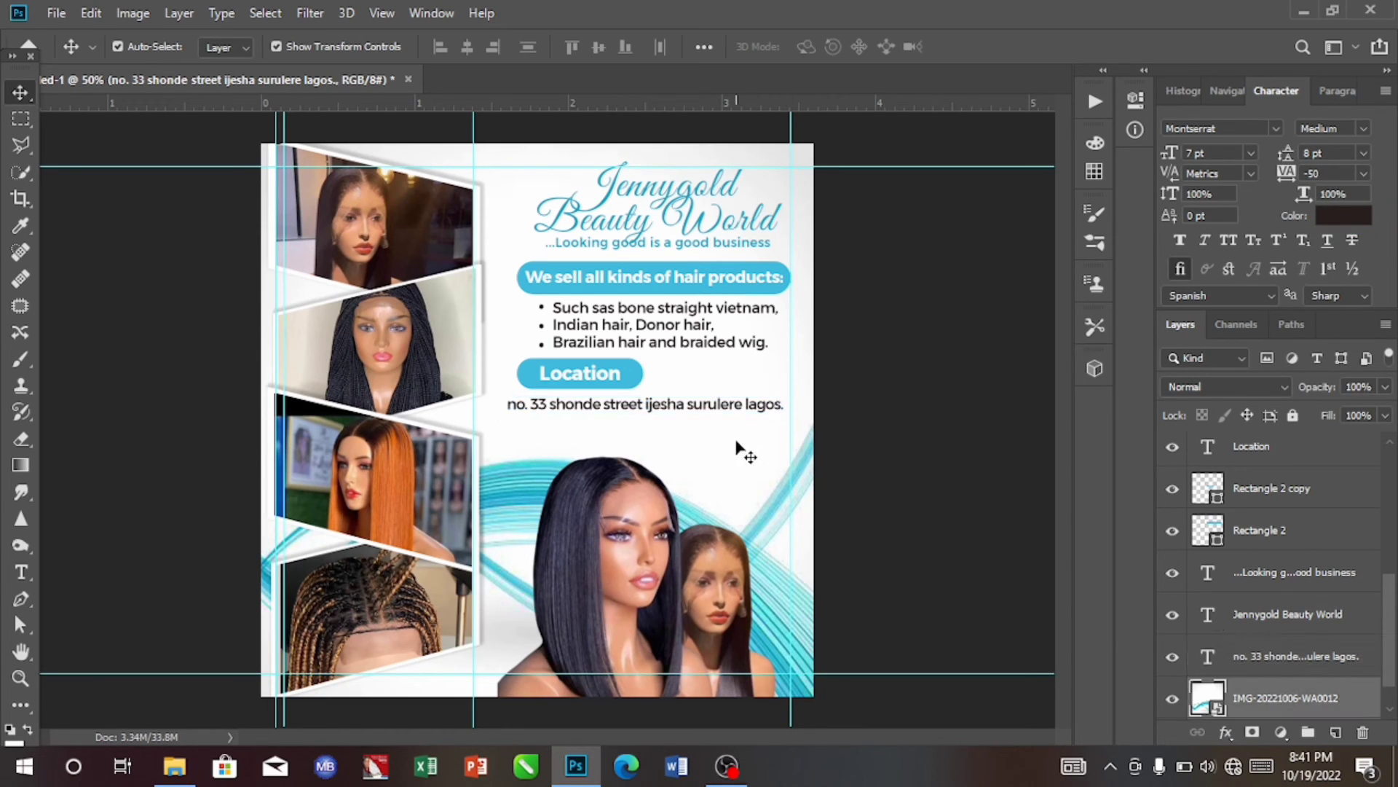
# - Tighten the address text's tracking to -75 and nudge the line so it sits centered beneath the product section
pyautogui.click(754, 405)
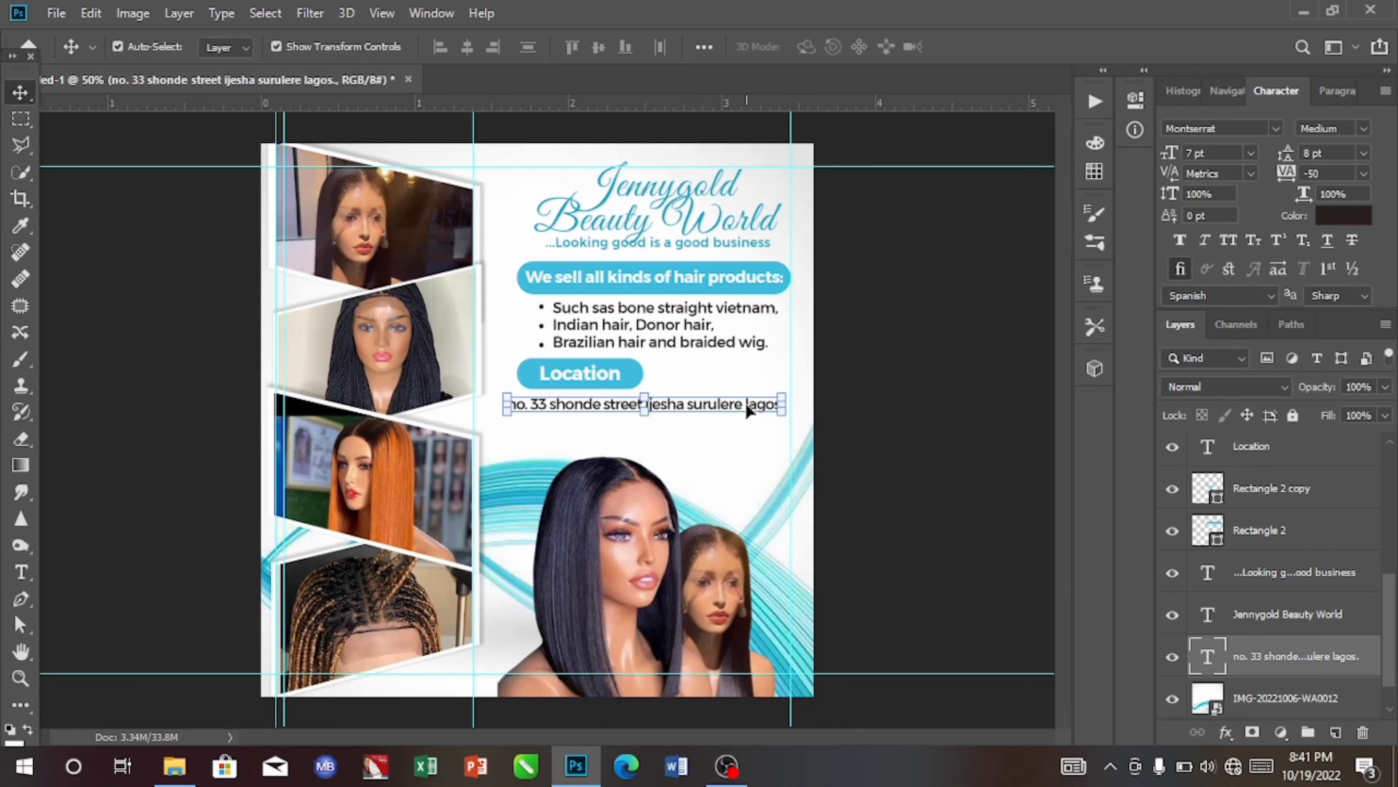
pyautogui.click(1364, 172)
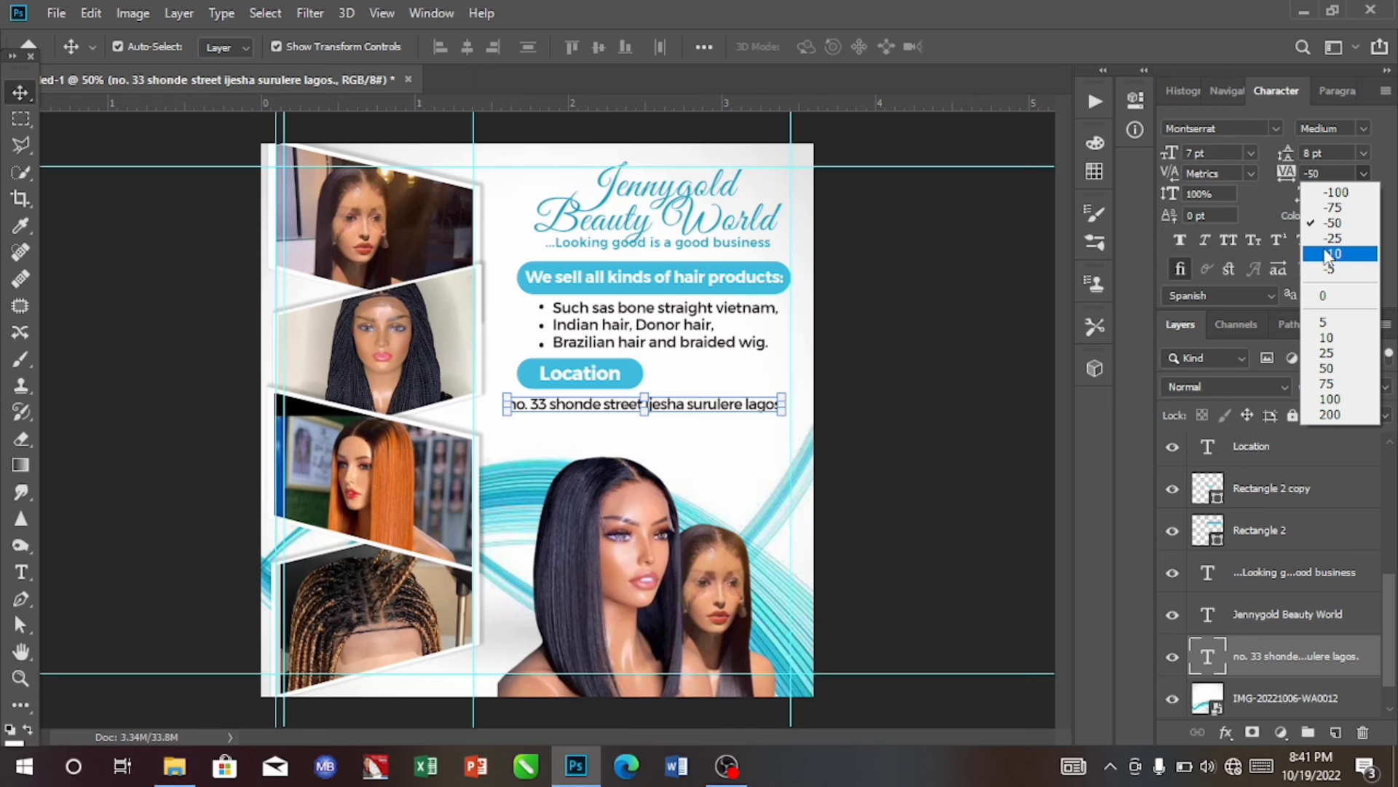
pyautogui.click(1331, 209)
pyautogui.press('Right')
pyautogui.press('Right')
pyautogui.press('Right')
pyautogui.press('Right')
pyautogui.press('Right')
pyautogui.press('Right')
pyautogui.press('Right')
pyautogui.press('Right')
pyautogui.press('Right')
pyautogui.press('Right')
pyautogui.press('Right')
pyautogui.press('Right')
pyautogui.press('Left')
pyautogui.press('Left')
pyautogui.press('Up')
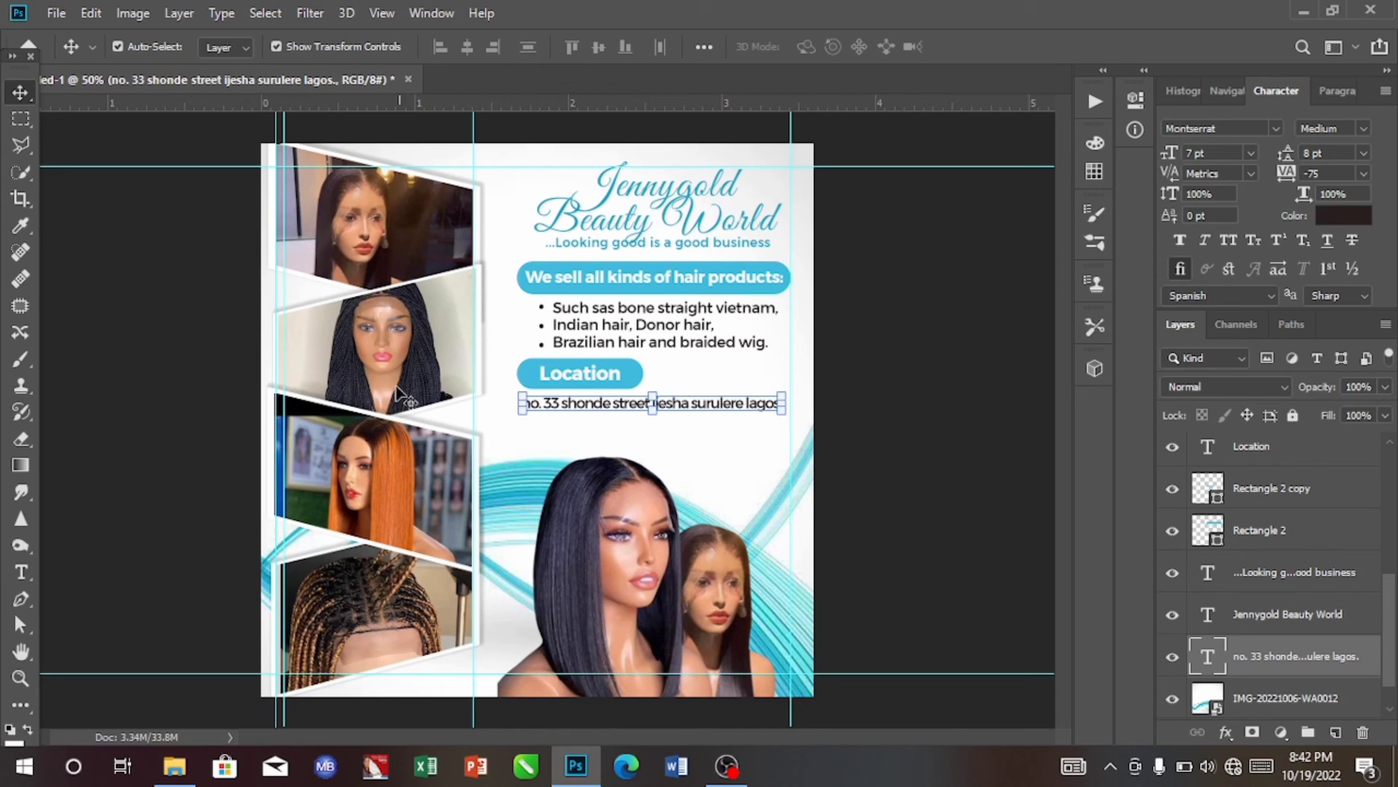
# - Add a two-line text with the letters "c" and "w" beneath the start of the address
pyautogui.click(572, 440)
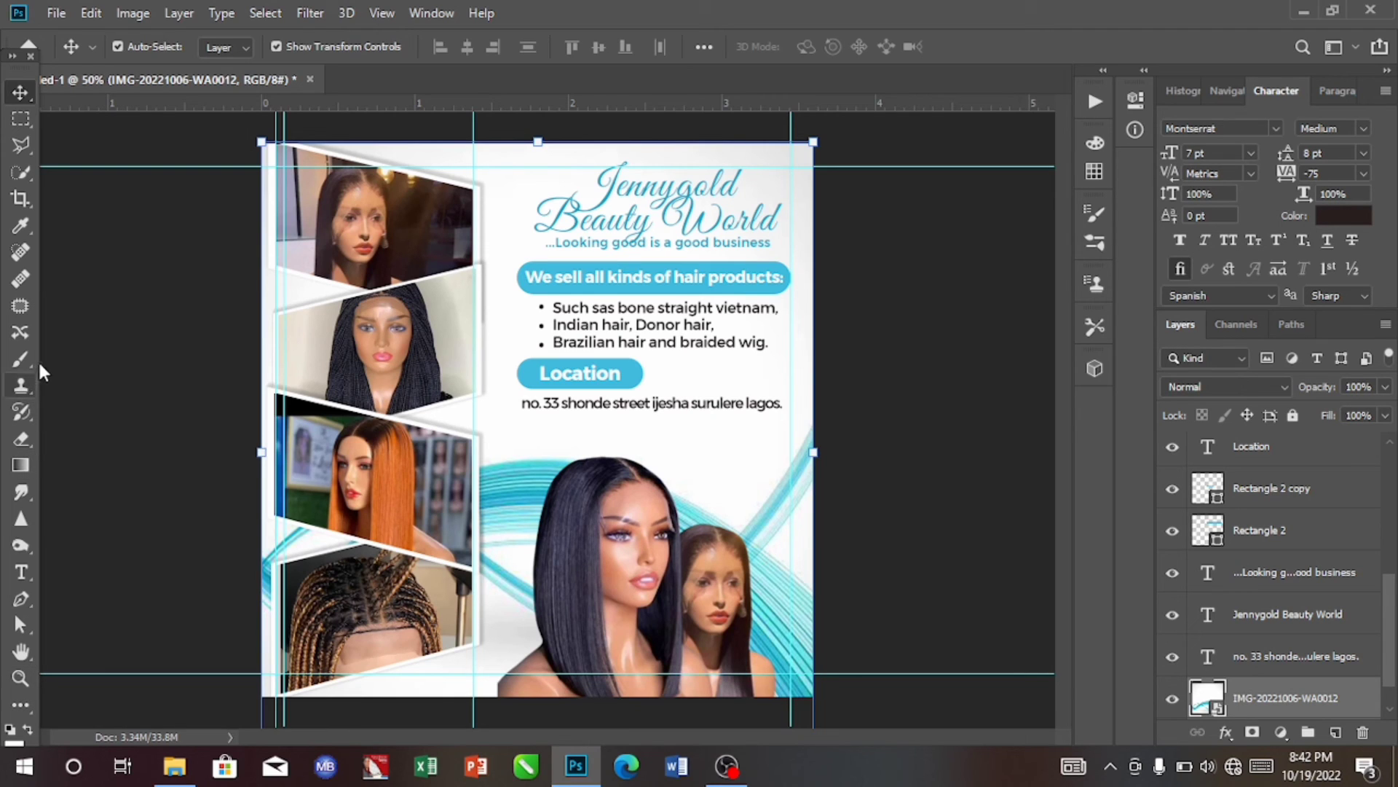
pyautogui.click(21, 571)
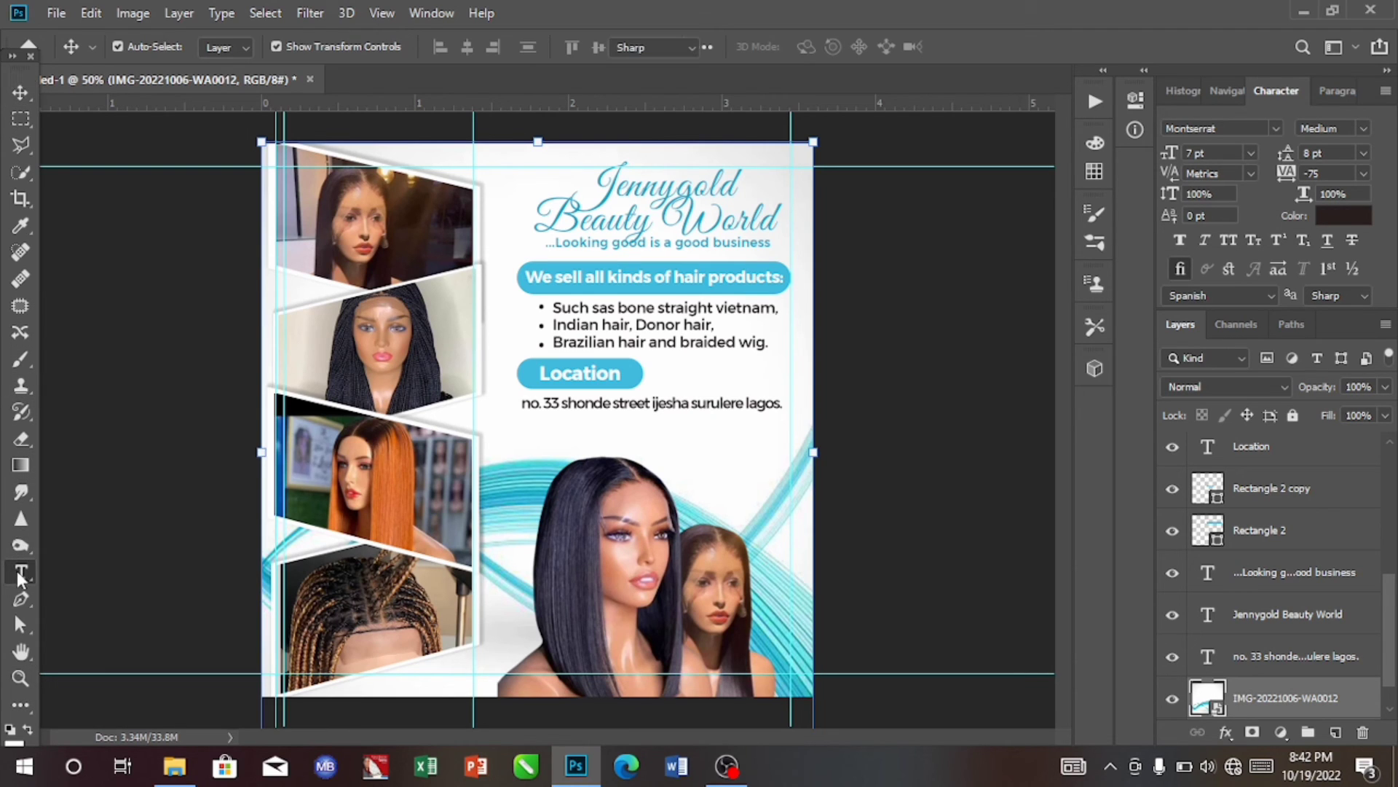
pyautogui.click(532, 439)
pyautogui.press('BackSpace')
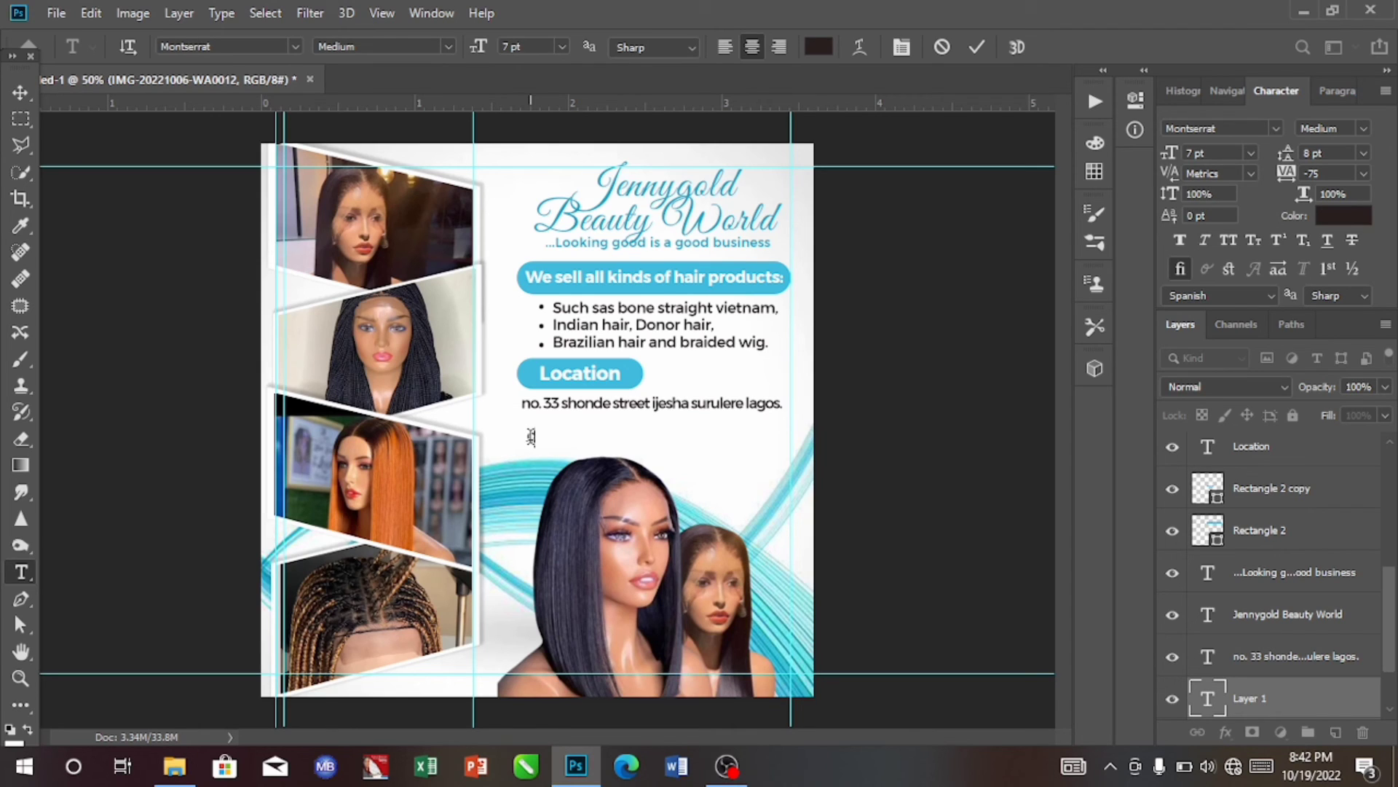
pyautogui.write('CN')
pyautogui.press('BackSpace')
pyautogui.press('BackSpace')
pyautogui.write('Sa')
pyautogui.click(21, 92)
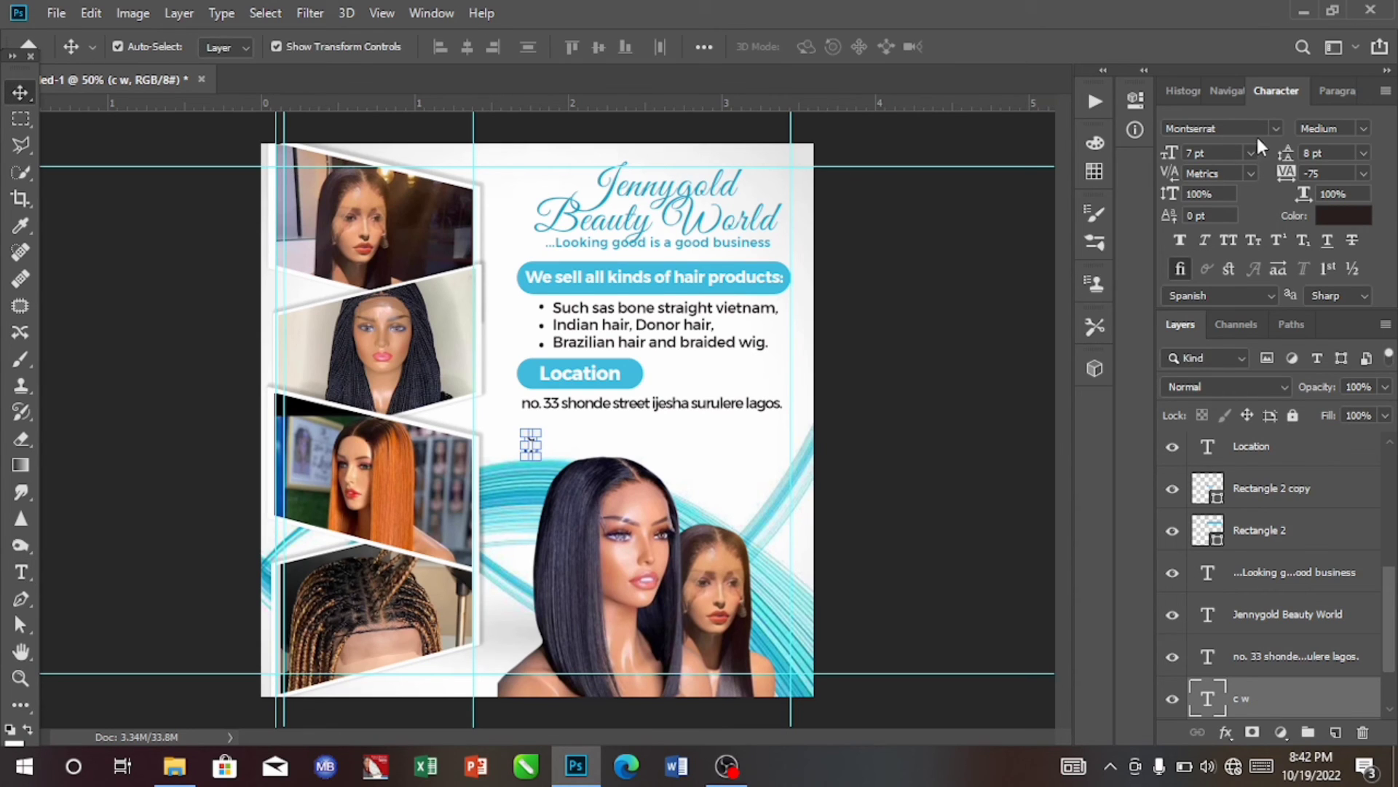
# - Turn the "c w" text into social icons with the Social Circles font and recolor it with the heading bars' blue
pyautogui.click(1276, 128)
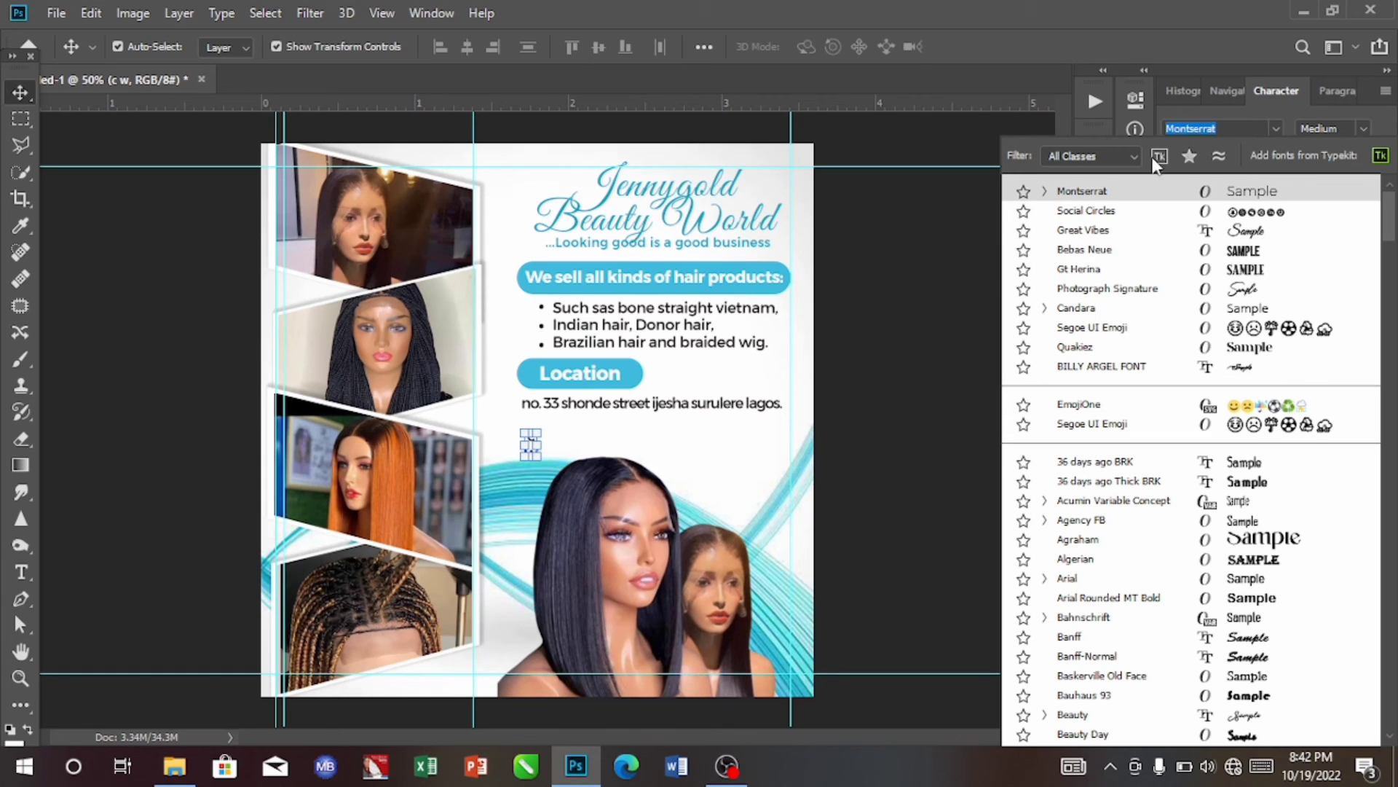
pyautogui.click(1119, 212)
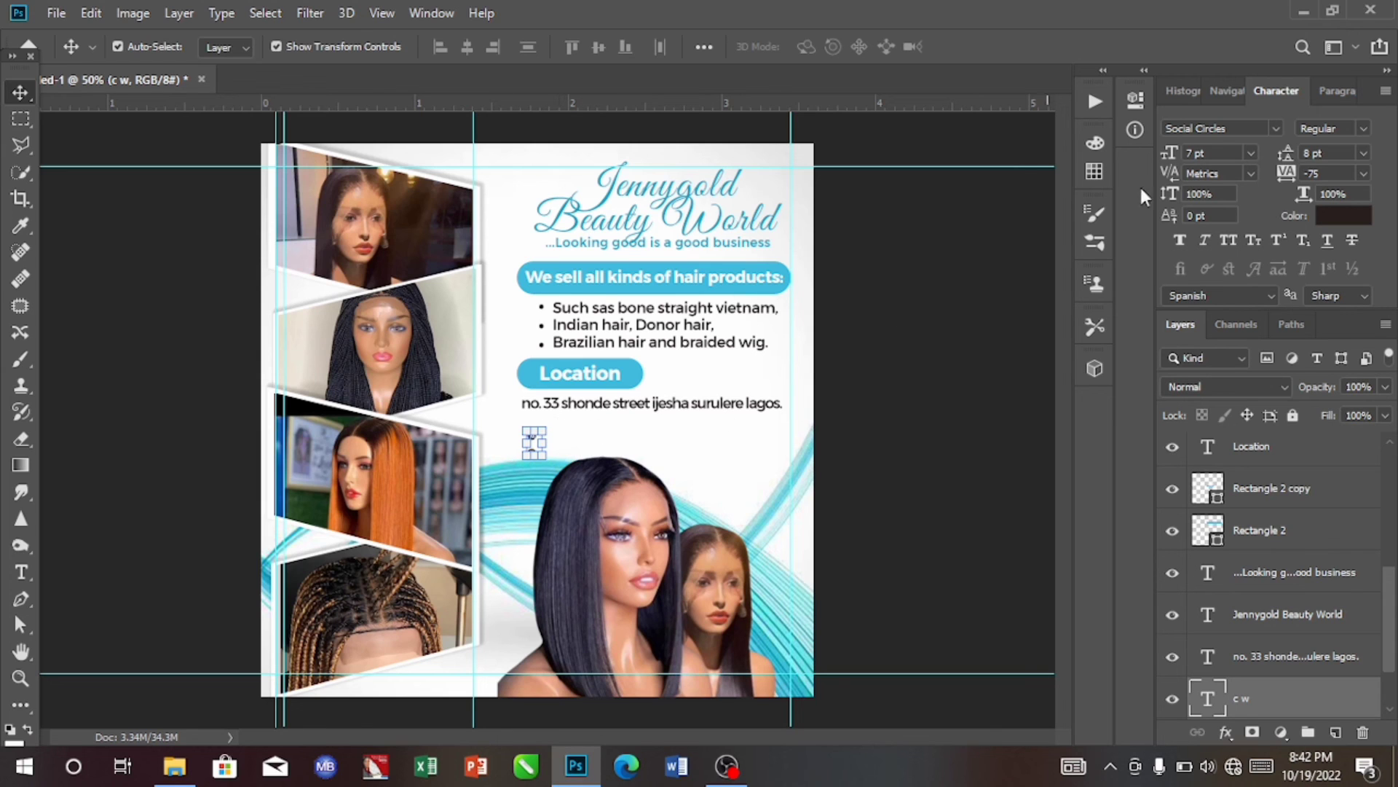
pyautogui.click(1334, 217)
pyautogui.click(1337, 184)
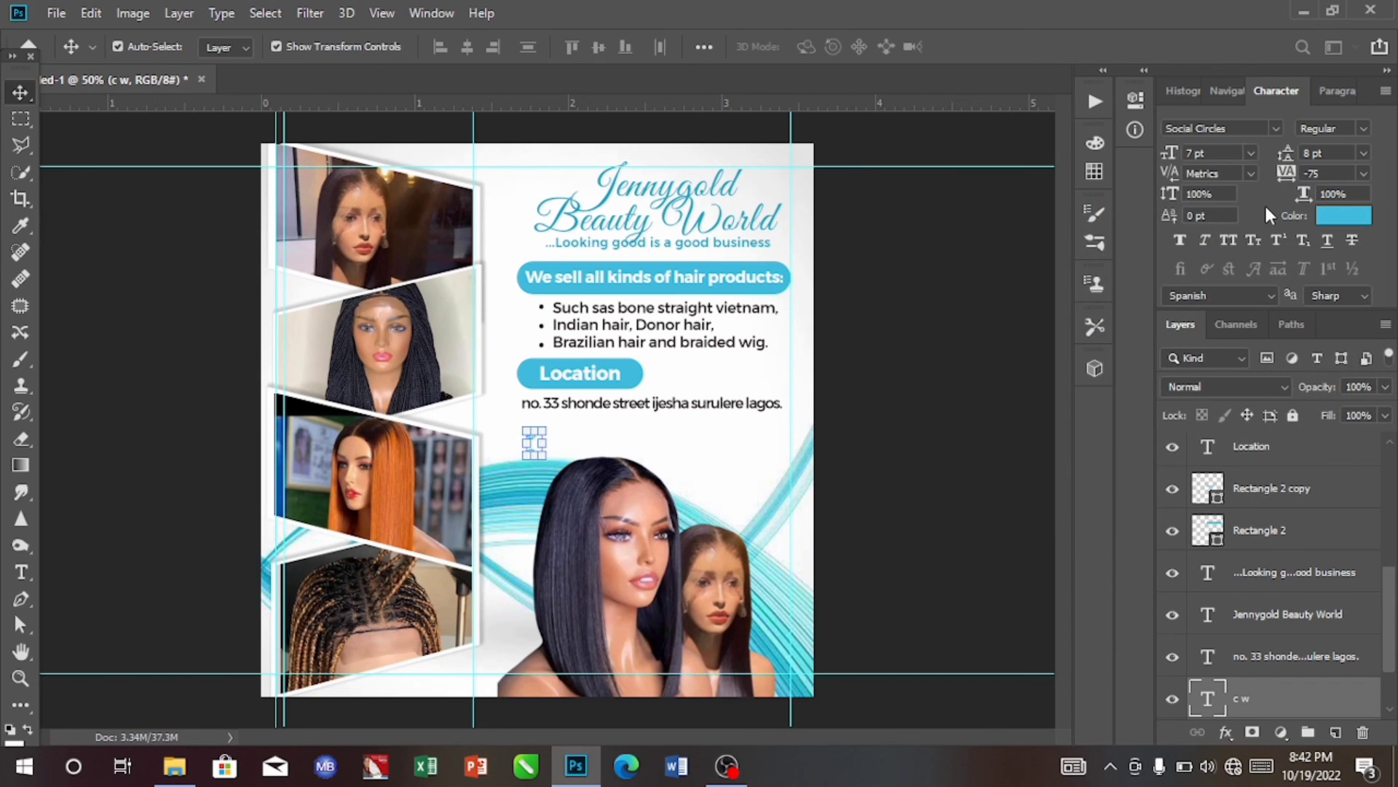
# - Set the social icons' size to 14 pt and their tracking to 0
pyautogui.click(1251, 149)
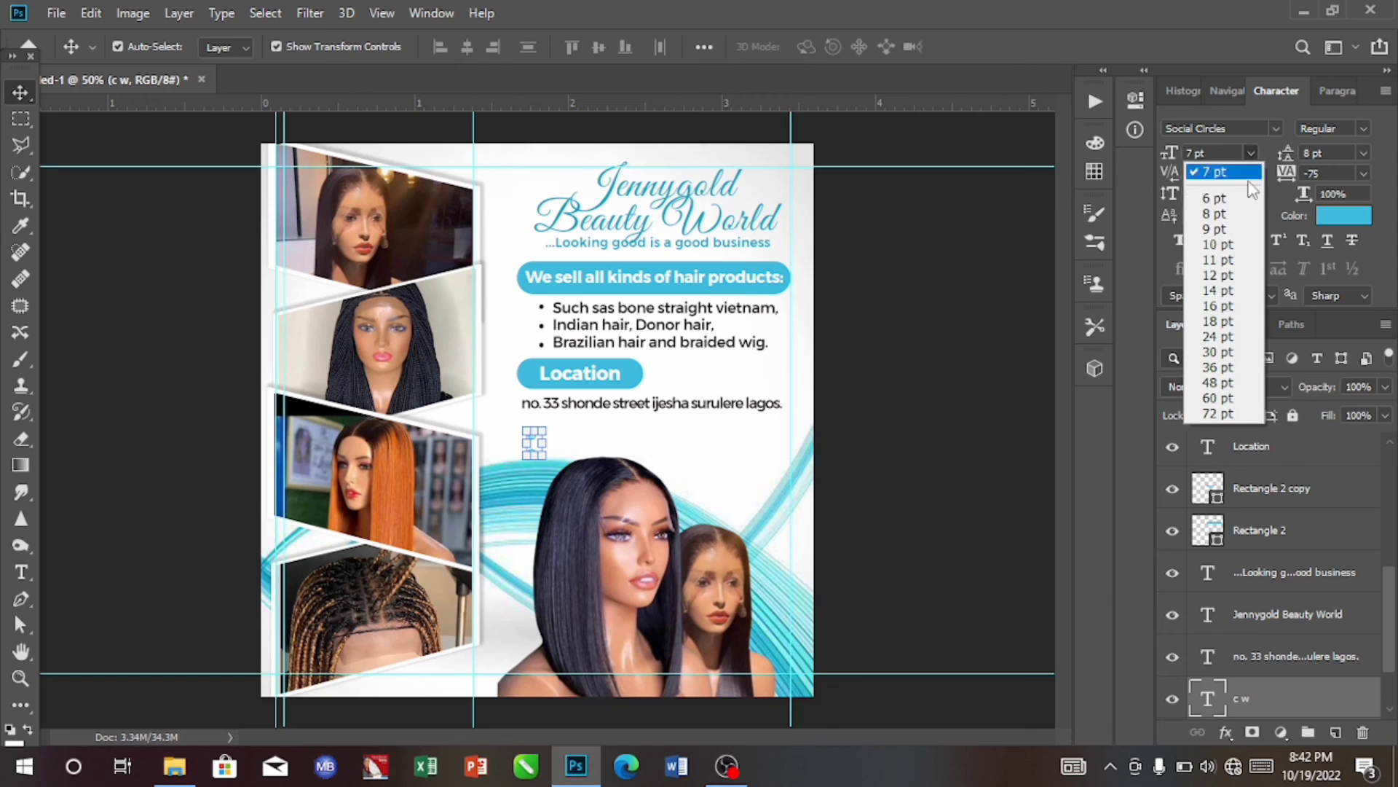
pyautogui.click(1200, 290)
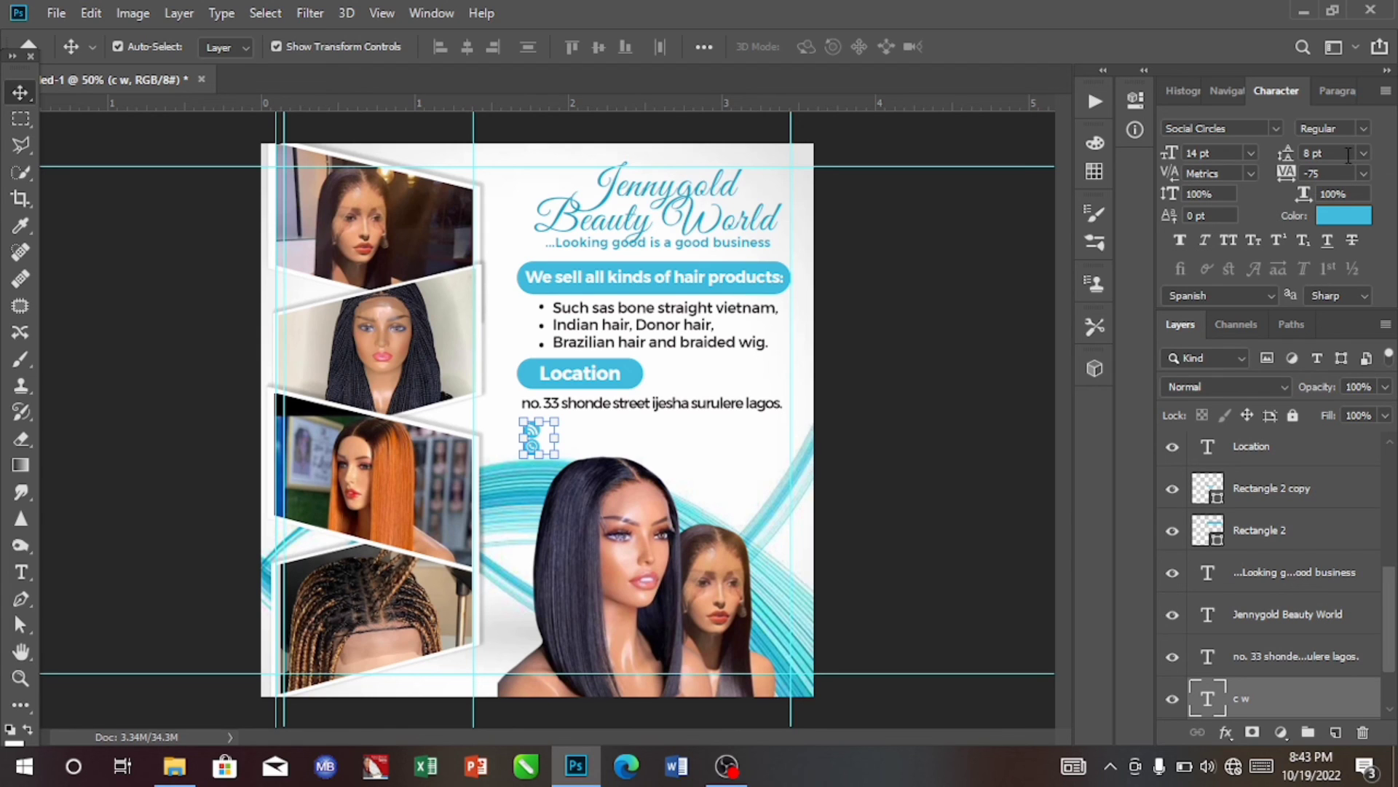
pyautogui.click(1361, 173)
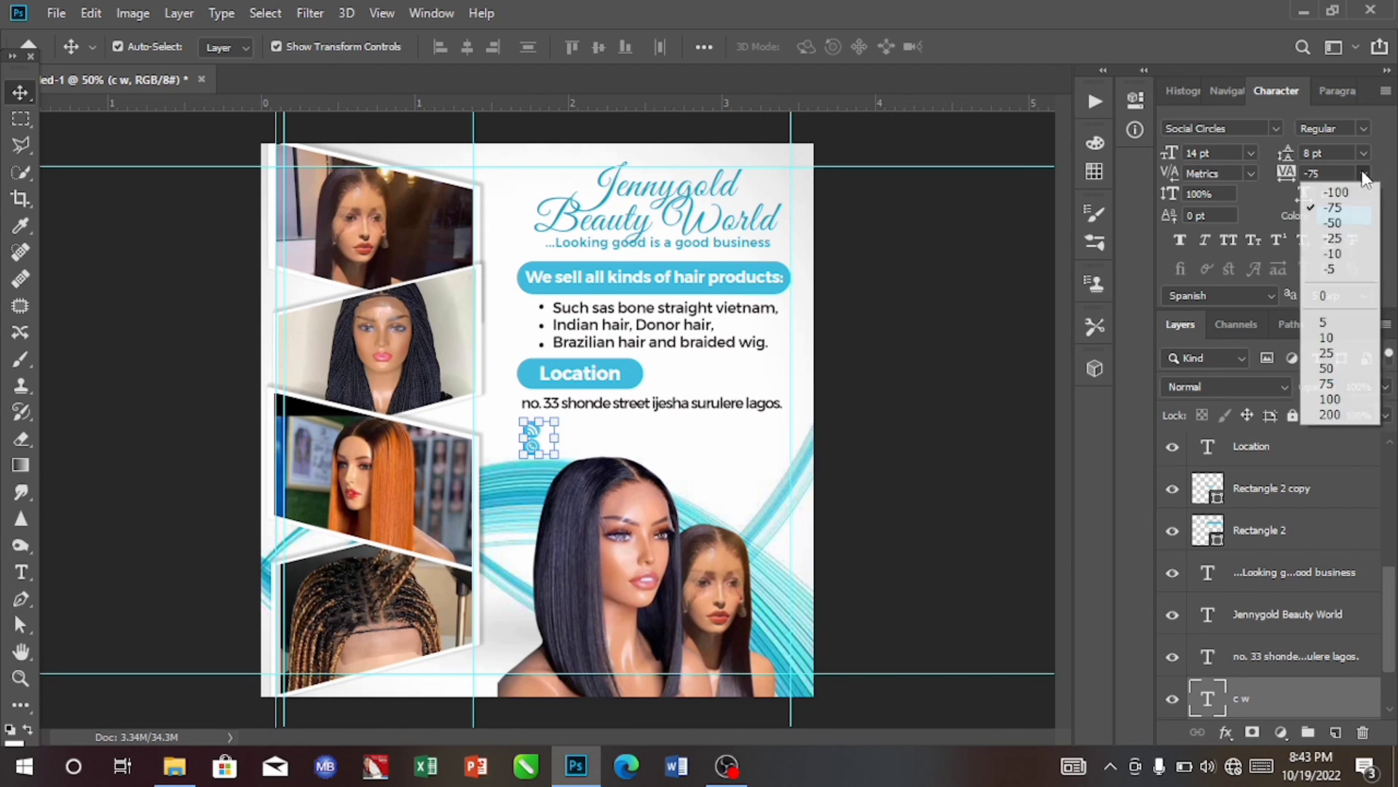
pyautogui.click(1327, 294)
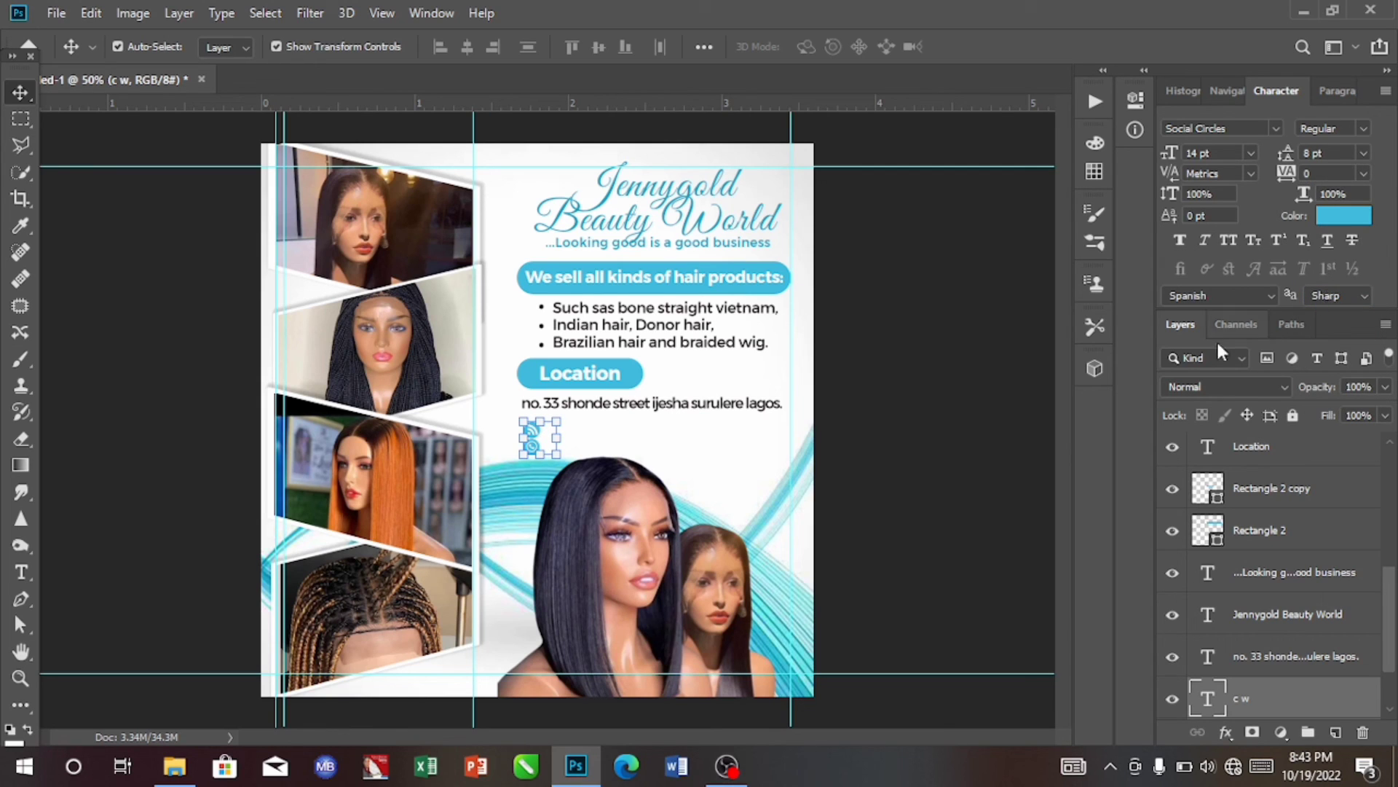
# - Set the two social icons' leading to 12 pt and shift them slightly closer to the address line
pyautogui.click(727, 486)
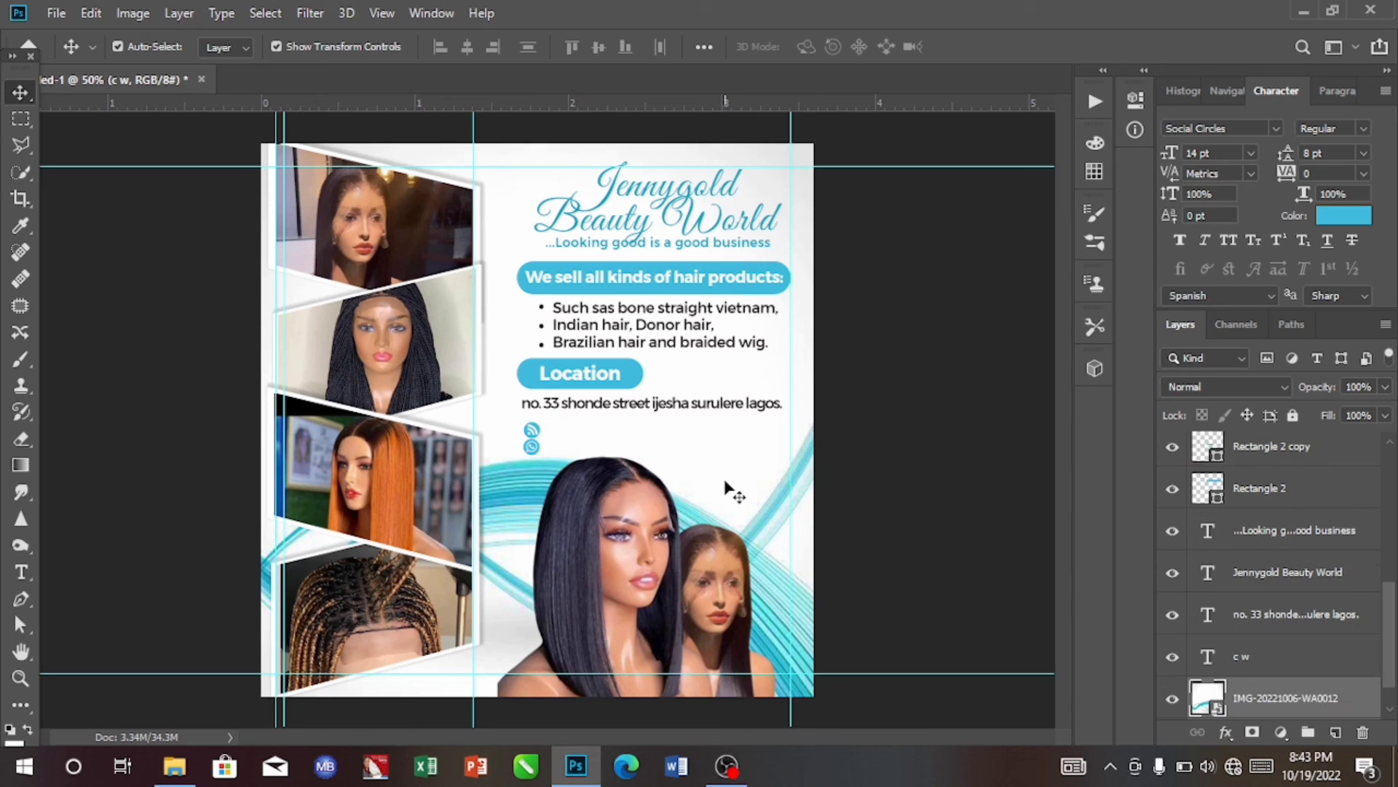
pyautogui.click(533, 444)
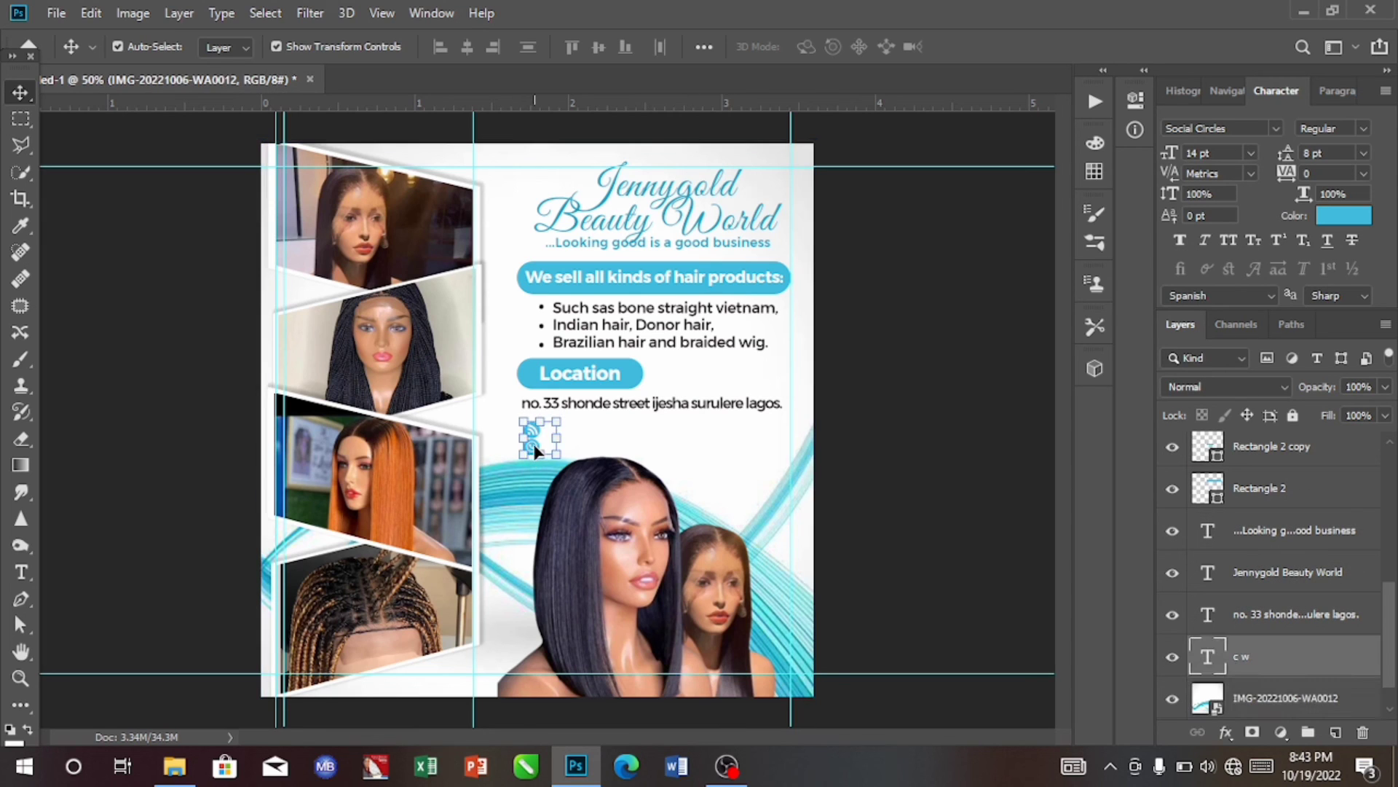
pyautogui.click(1361, 153)
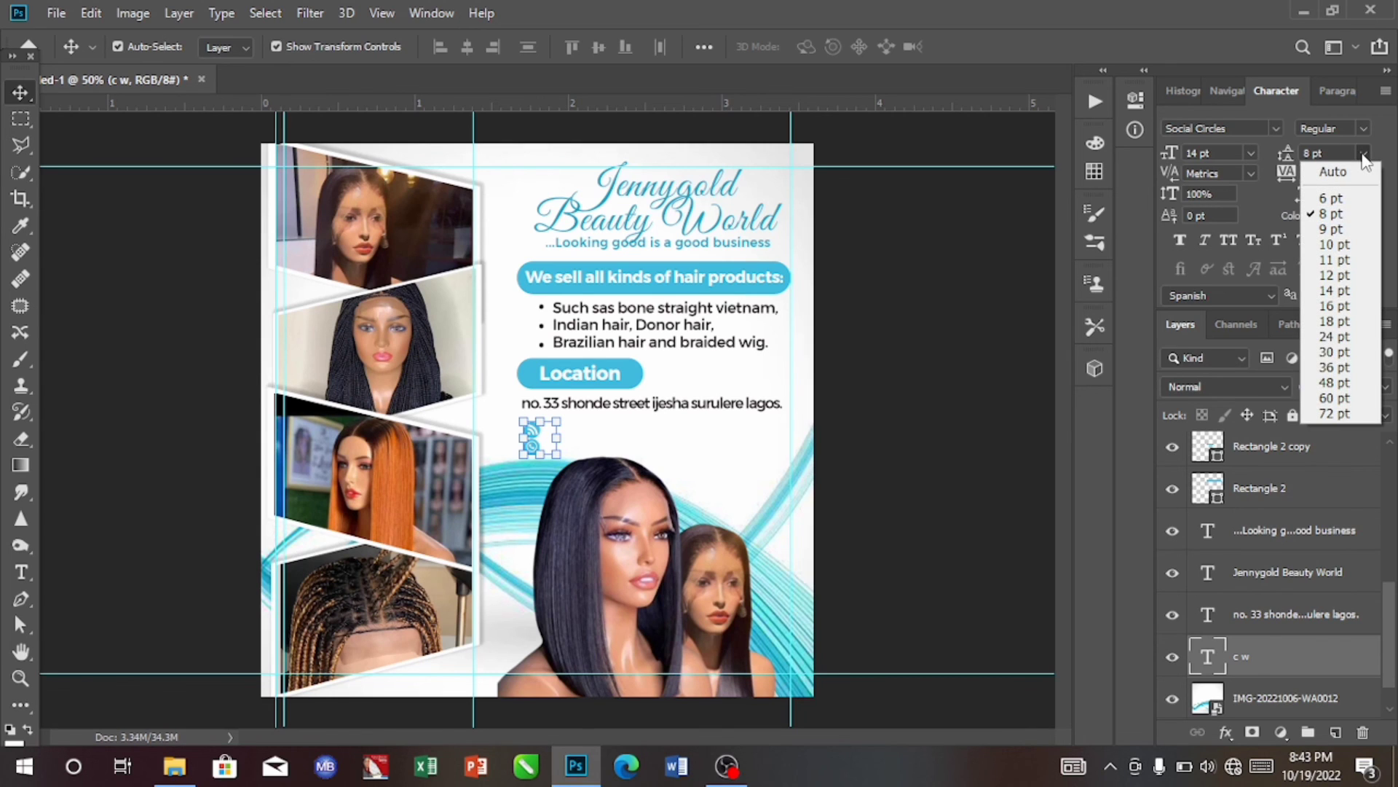
pyautogui.click(1327, 290)
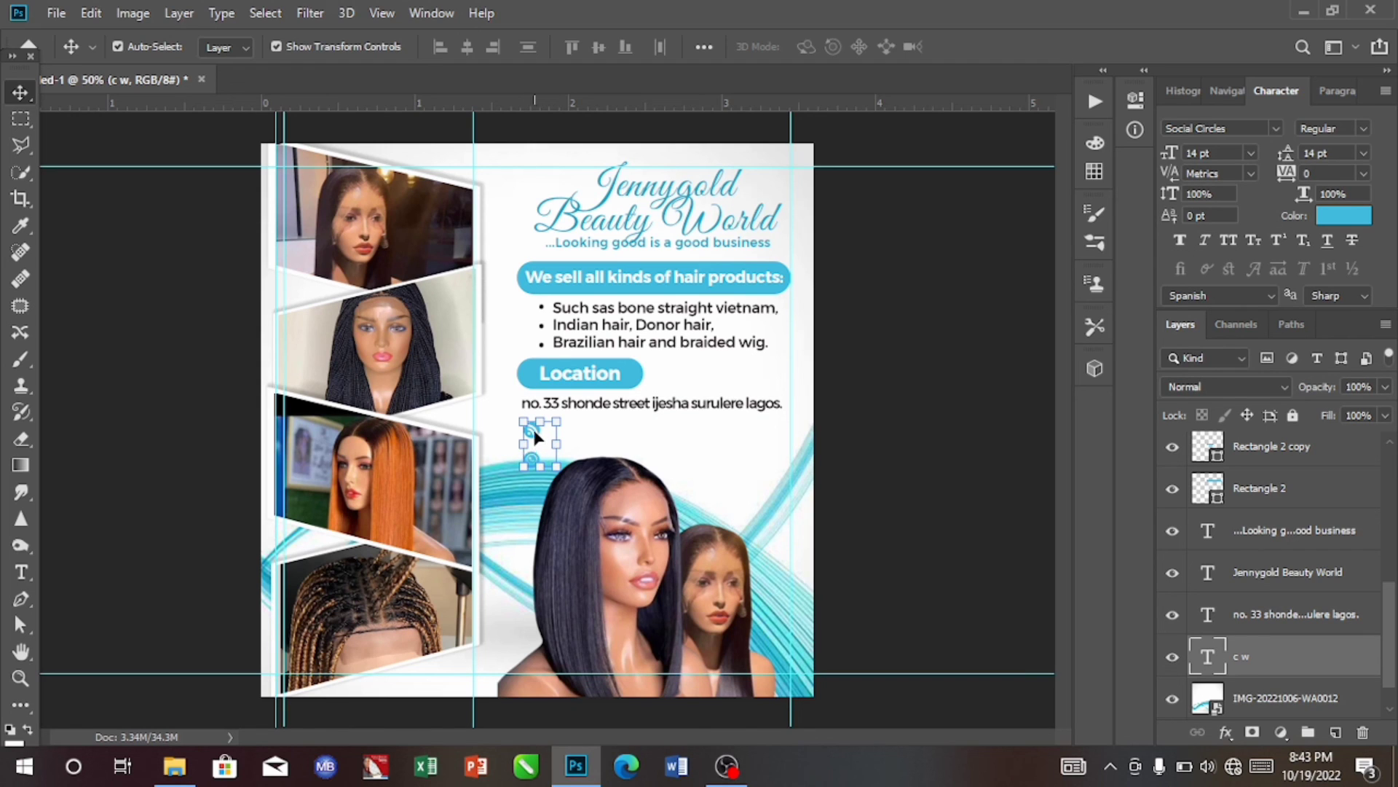
pyautogui.moveTo(534, 435)
pyautogui.mouseDown()
pyautogui.moveTo(515, 397)
pyautogui.moveTo(532, 431)
pyautogui.mouseUp()
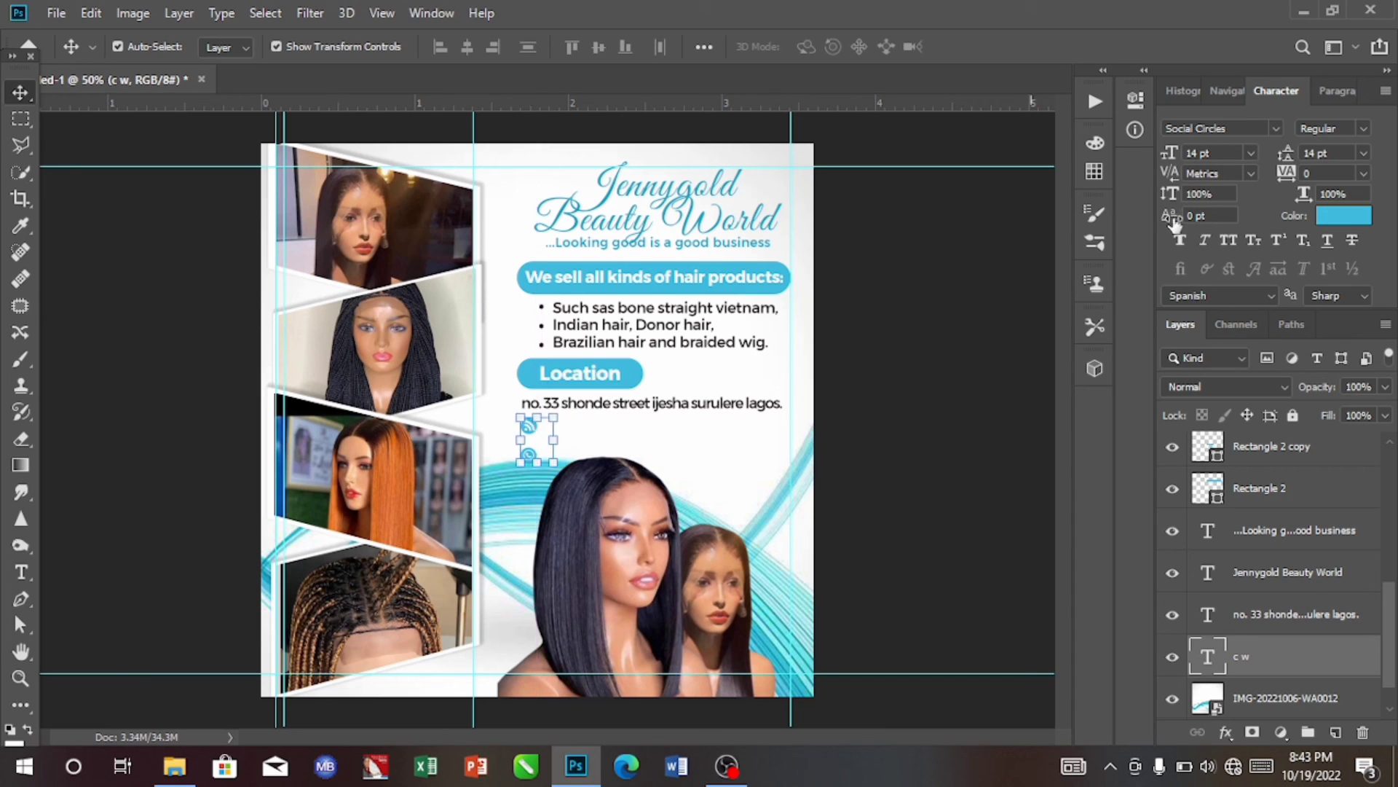
pyautogui.click(1361, 153)
pyautogui.click(1343, 274)
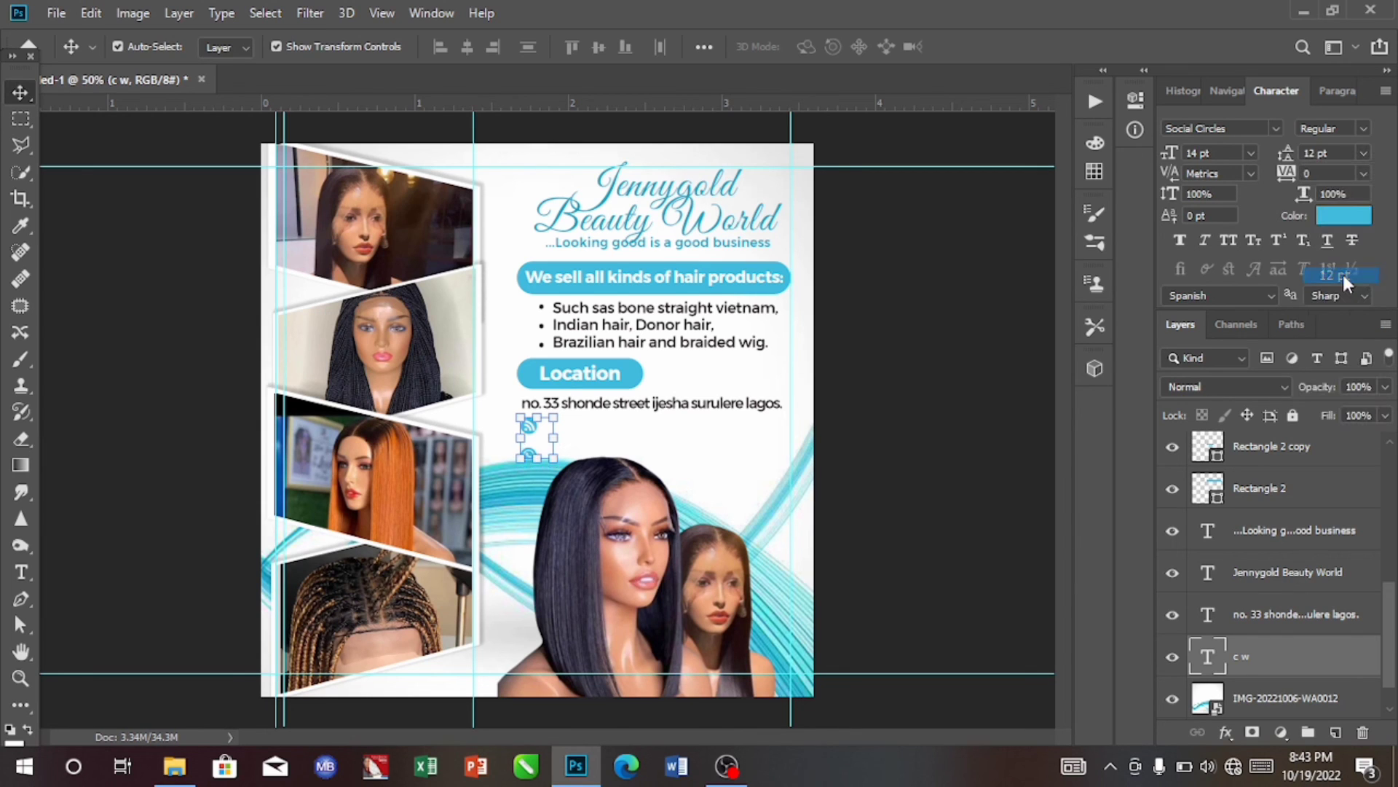
# - Add the vendor's phone number on two lines beside the social icons, using the address text's style
pyautogui.click(670, 447)
pyautogui.click(673, 412)
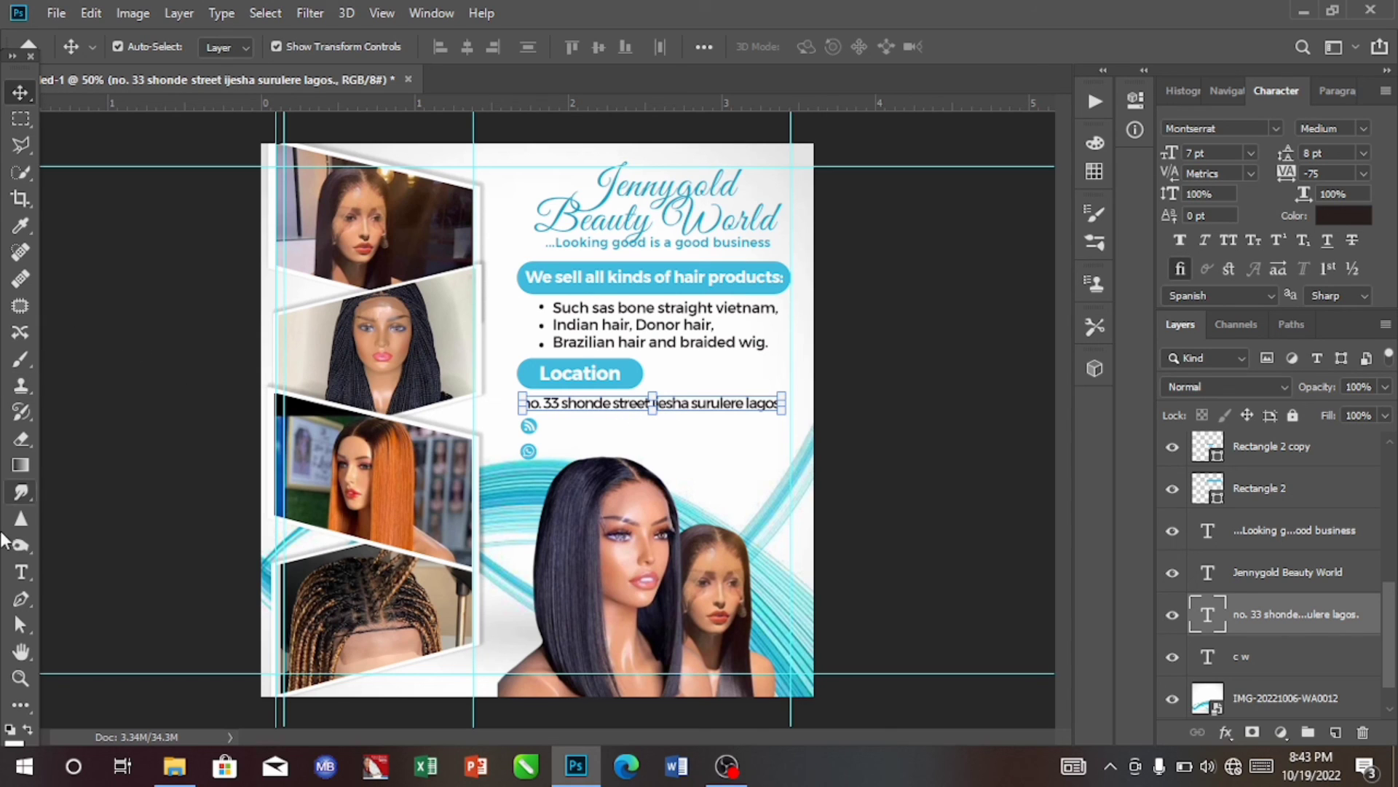
pyautogui.click(21, 574)
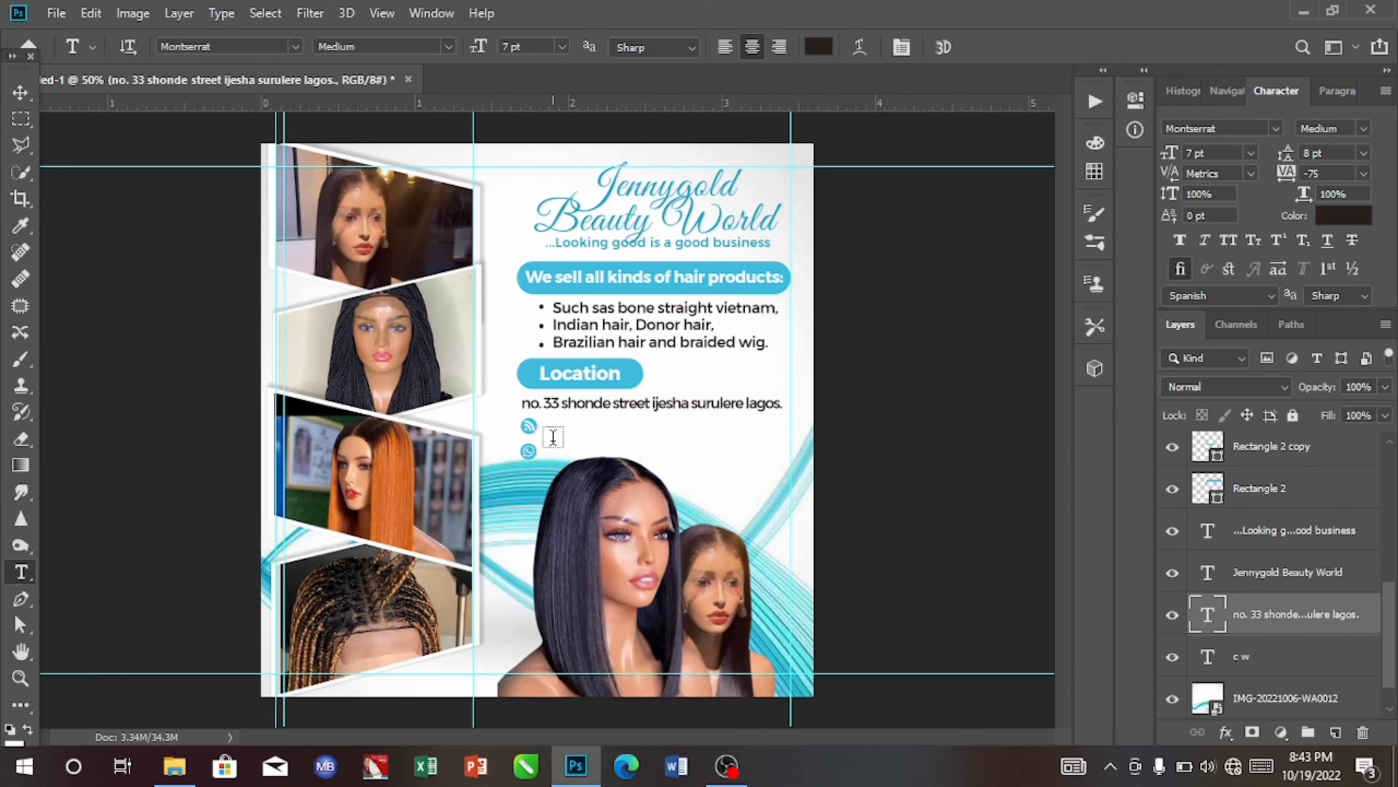
pyautogui.click(565, 435)
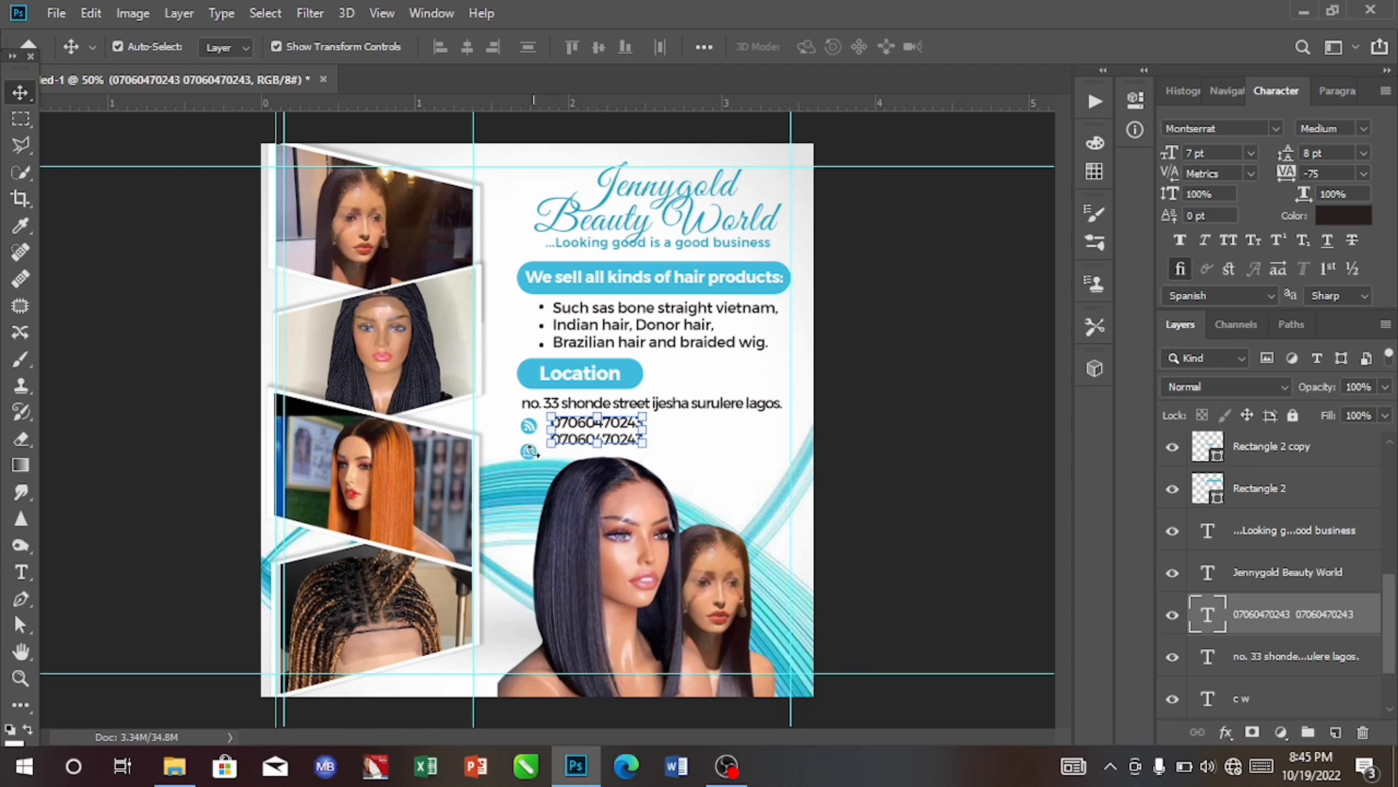
pyautogui.click(702, 443)
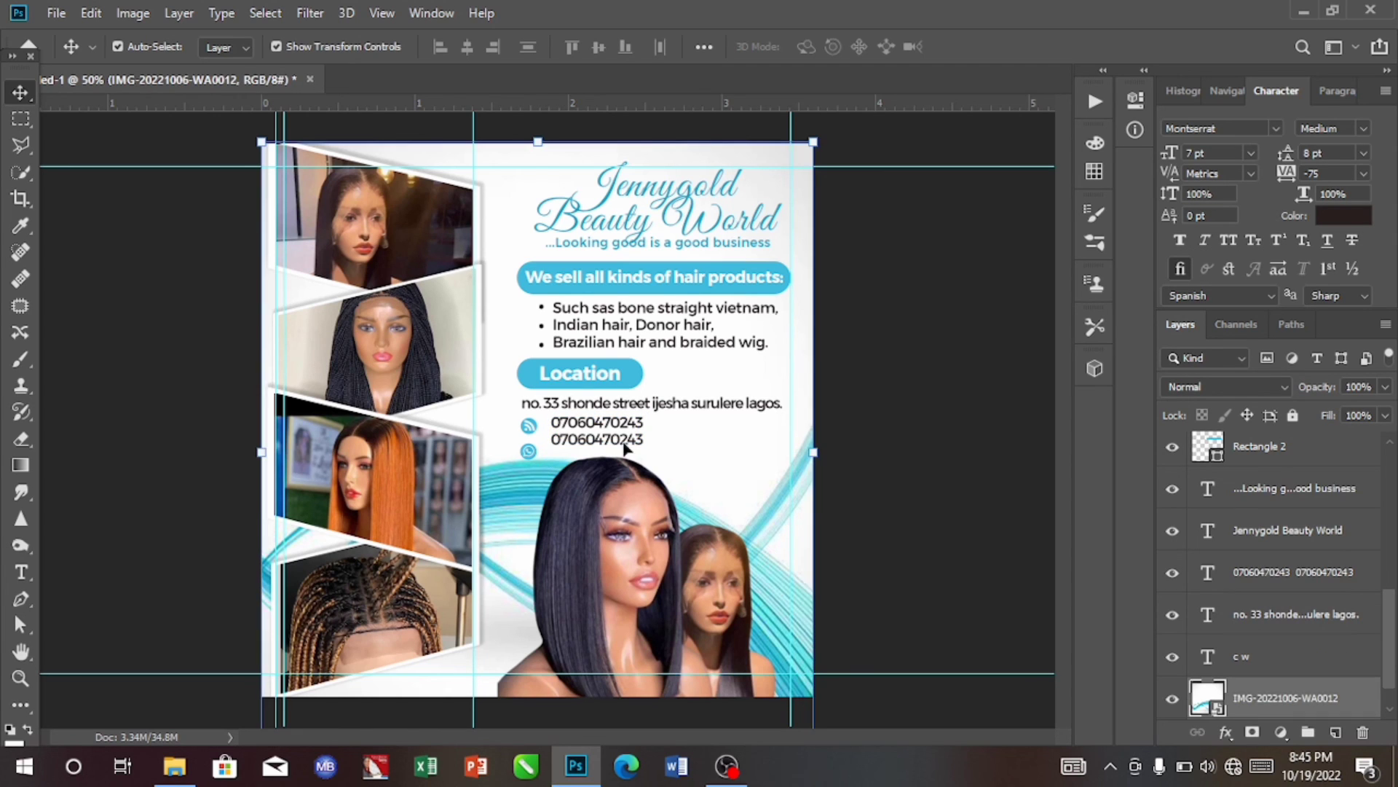
# - Set the two social icons' leading to 11 pt and nudge them slightly up and right to line up with the phone lines
pyautogui.click(526, 452)
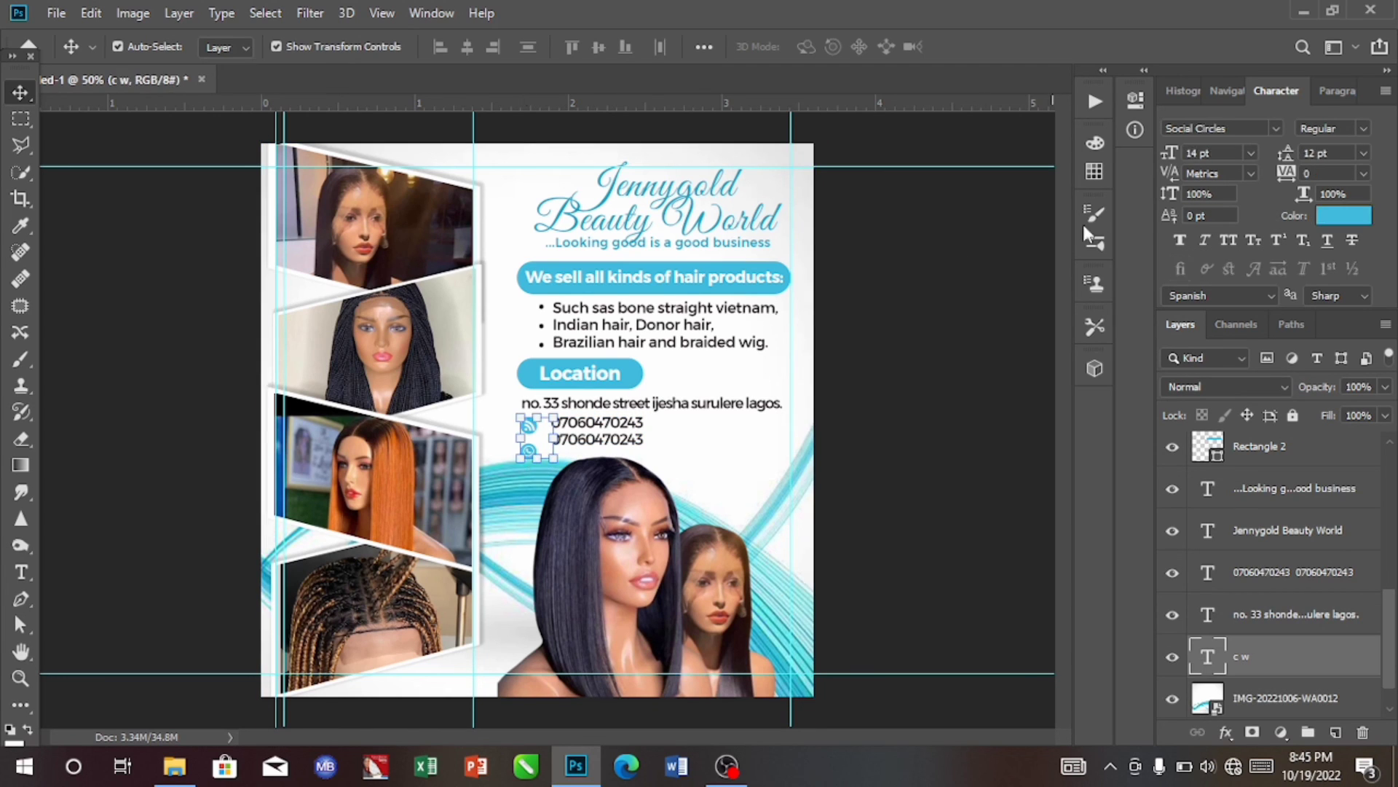
pyautogui.click(1362, 155)
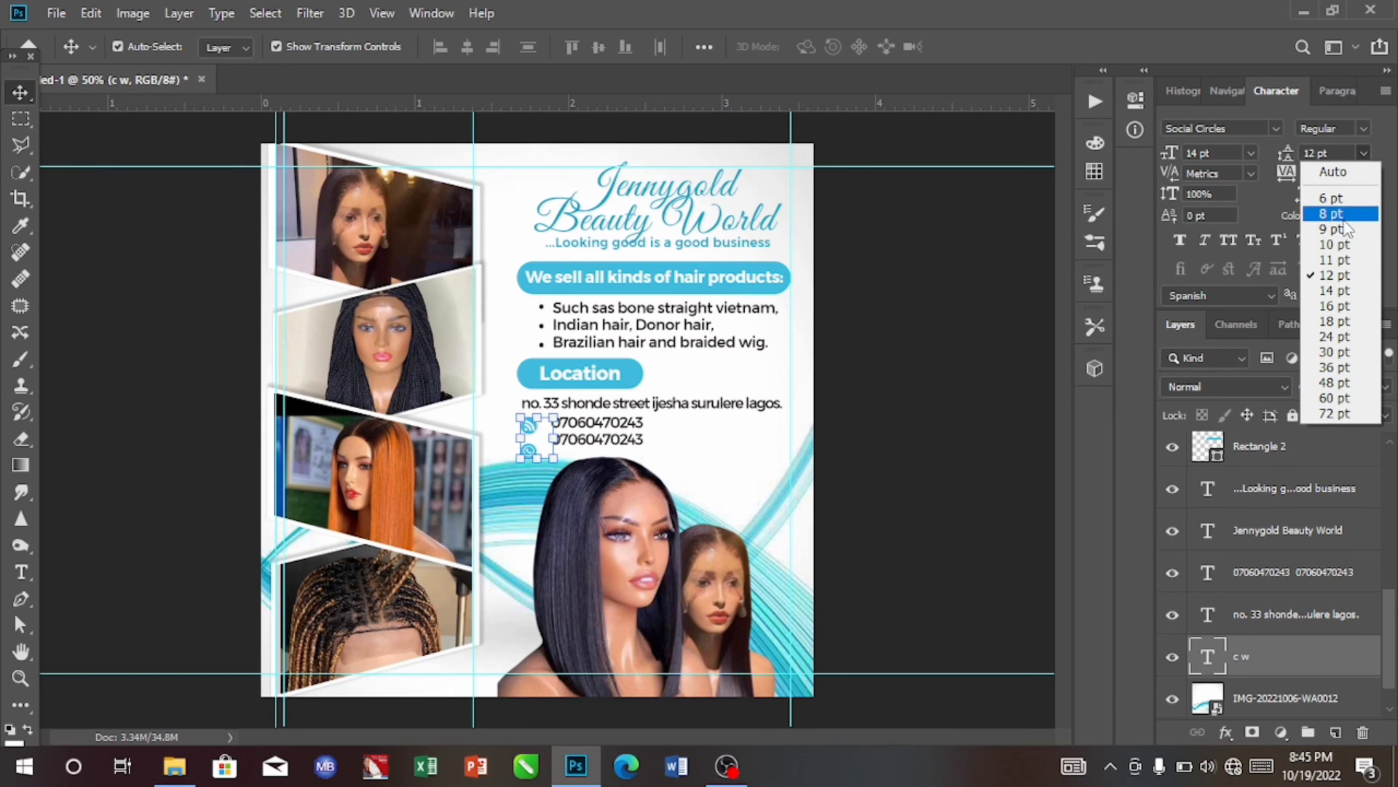
pyautogui.click(1338, 260)
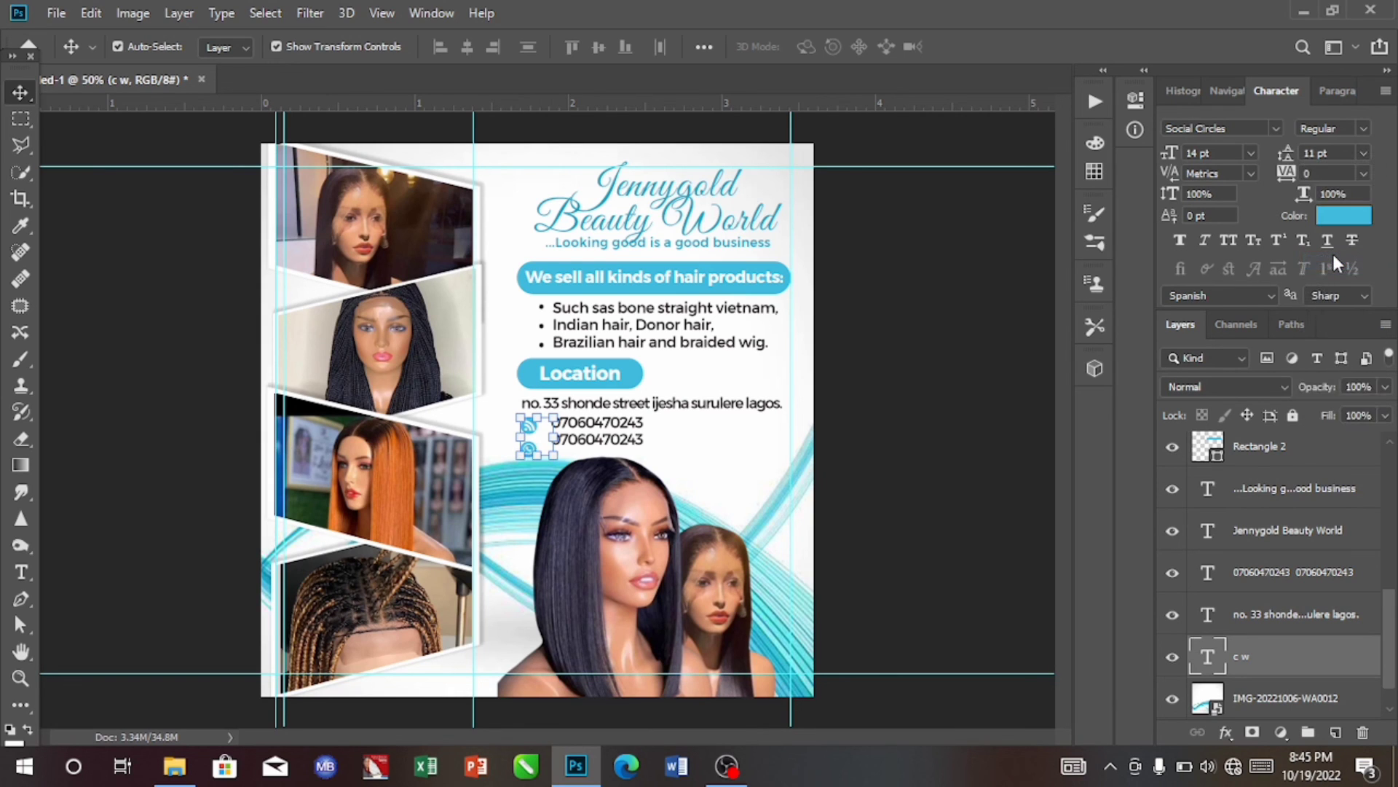
pyautogui.press('Up')
pyautogui.press('Up')
pyautogui.press('Up')
pyautogui.press('Up')
pyautogui.press('Up')
pyautogui.press('Right')
pyautogui.press('Right')
pyautogui.press('Right')
pyautogui.press('Right')
pyautogui.press('Right')
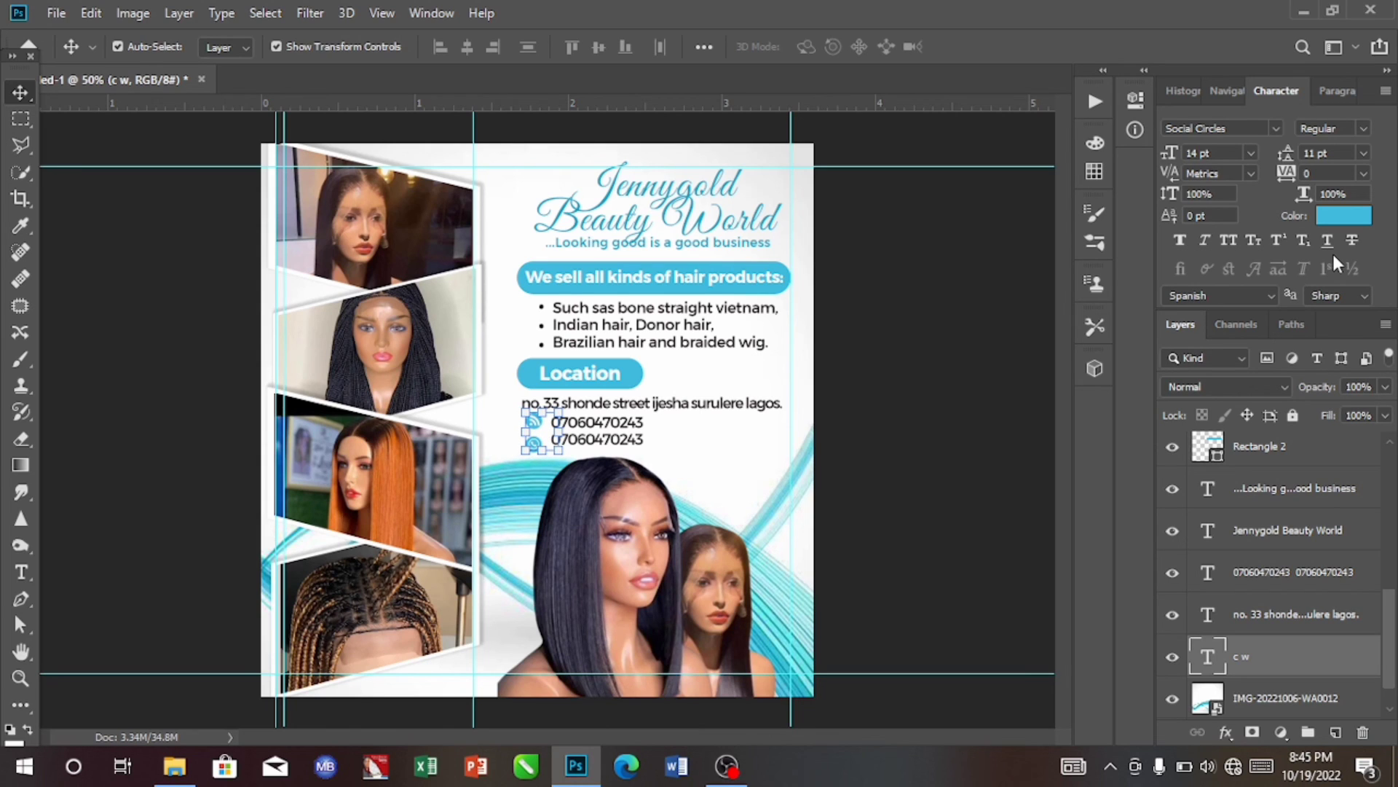
pyautogui.click(704, 488)
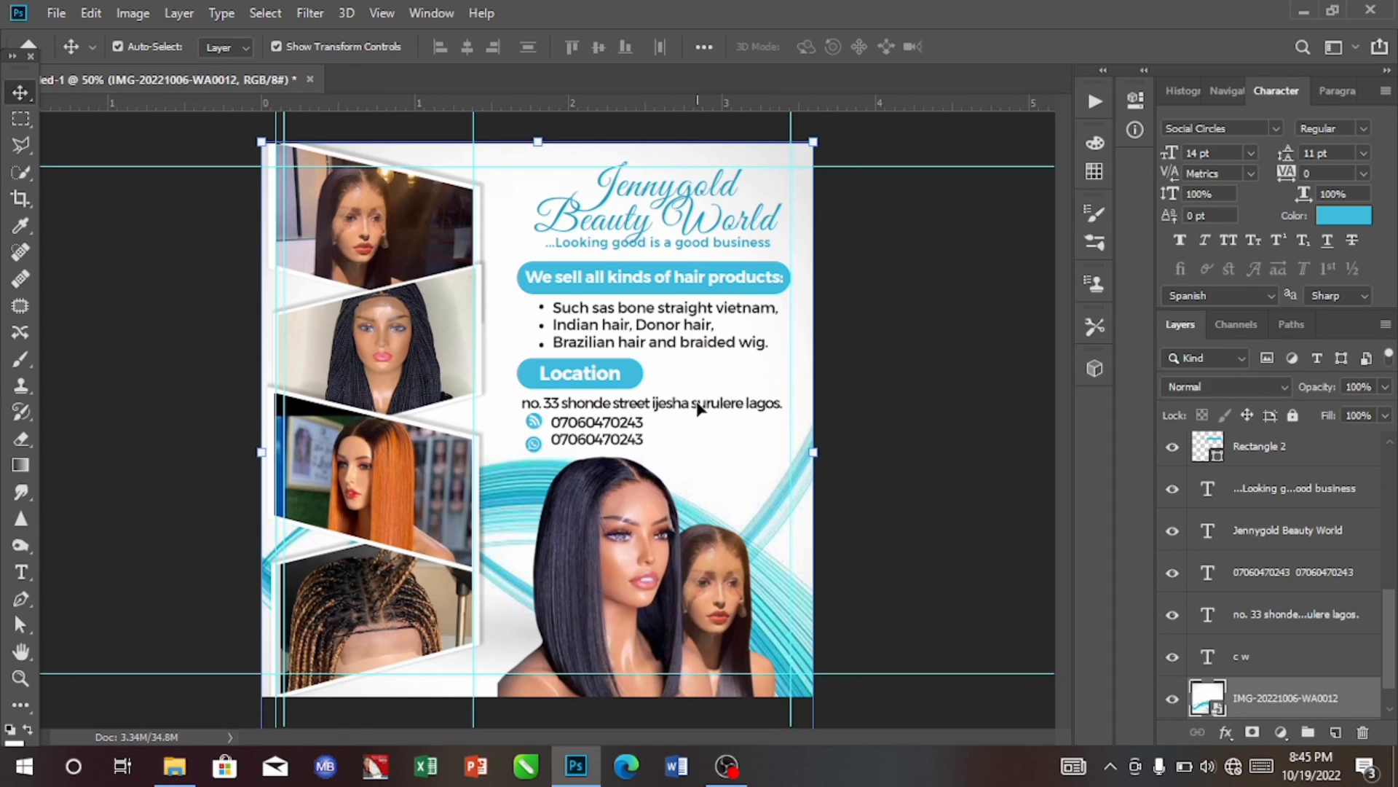
# - Nudge the social icons slightly left, toward the start of the address line
pyautogui.click(534, 443)
pyautogui.press('Left')
pyautogui.press('Left')
pyautogui.press('Left')
pyautogui.press('Left')
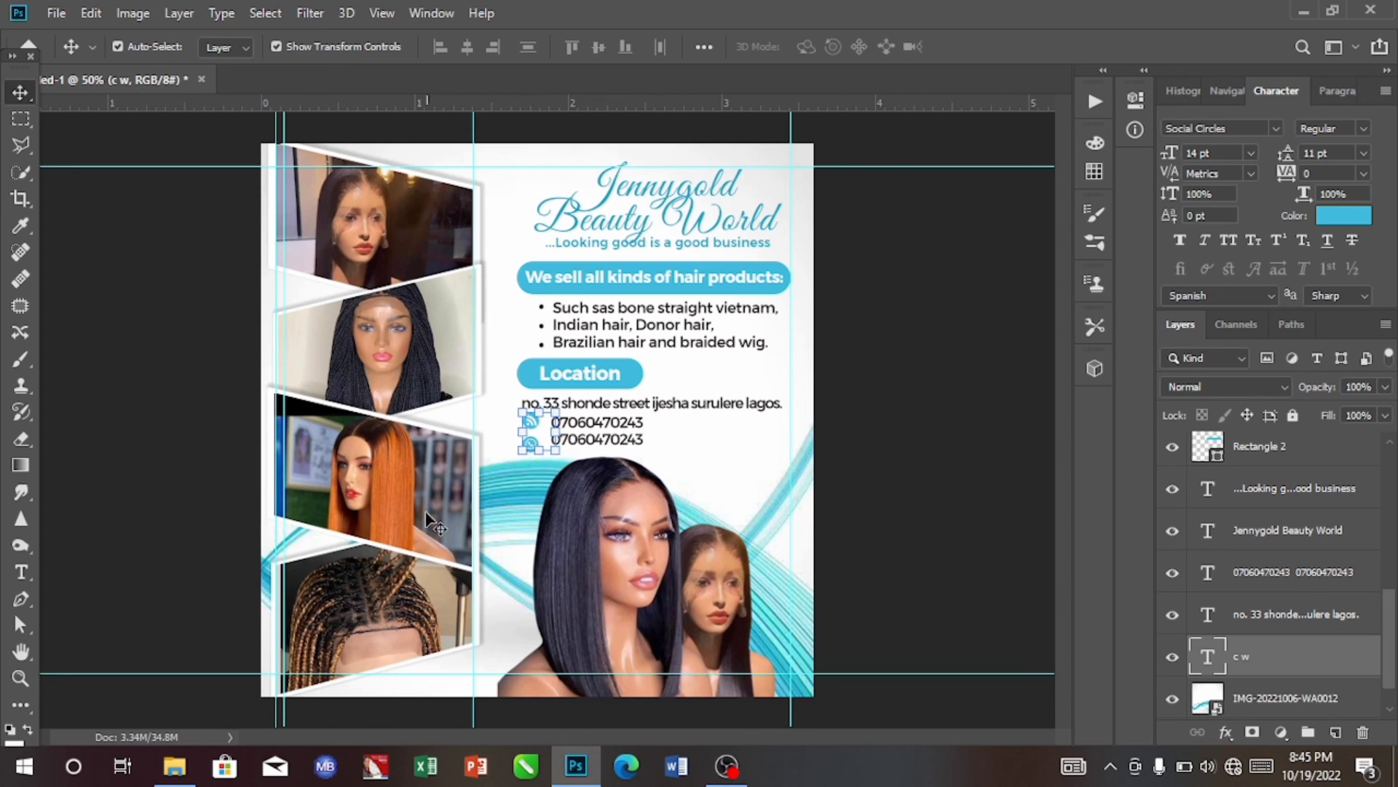
# - Shift the two-line phone number text slightly left, closer to the social icons
pyautogui.click(608, 437)
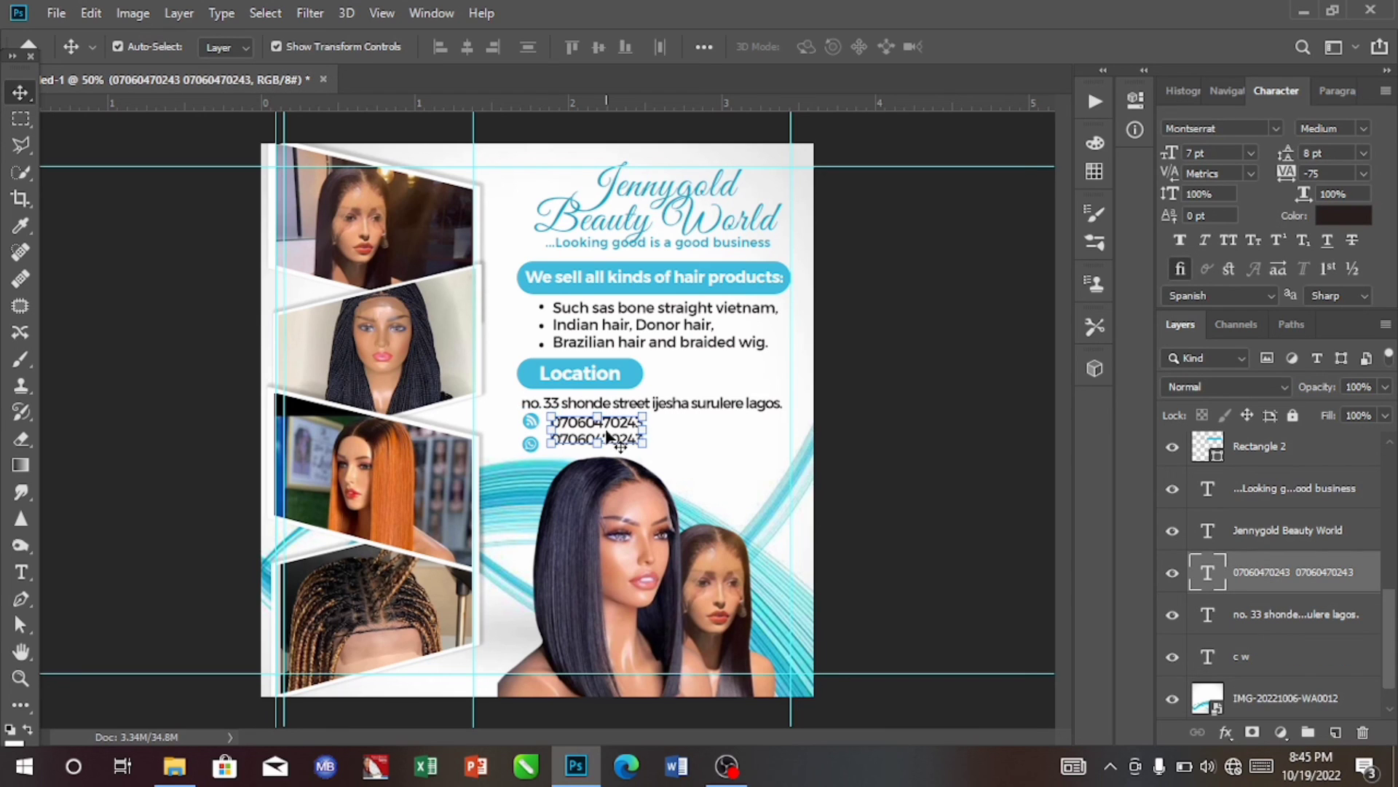
pyautogui.press('Left')
pyautogui.press('Left')
pyautogui.press('Left')
pyautogui.press('Left')
pyautogui.press('Left')
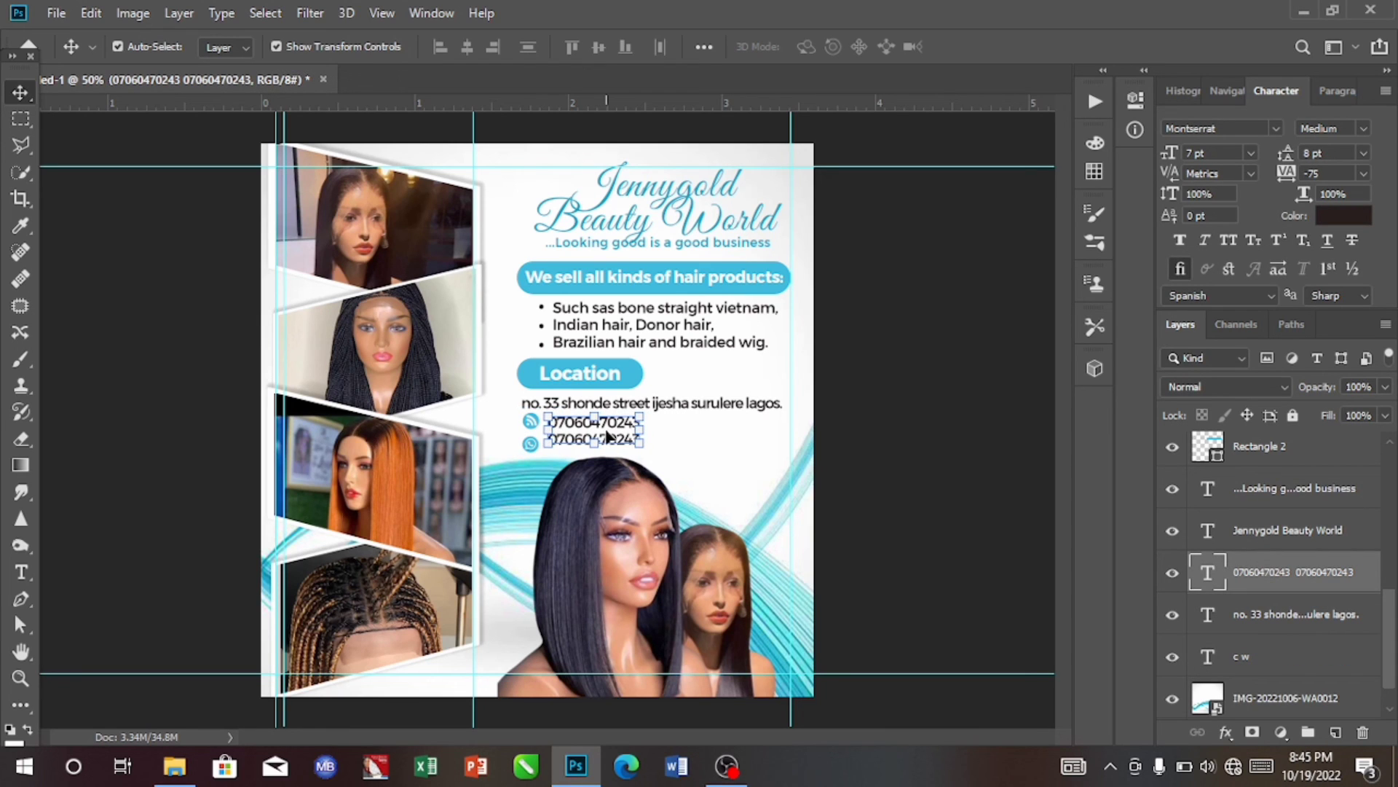
pyautogui.click(671, 408)
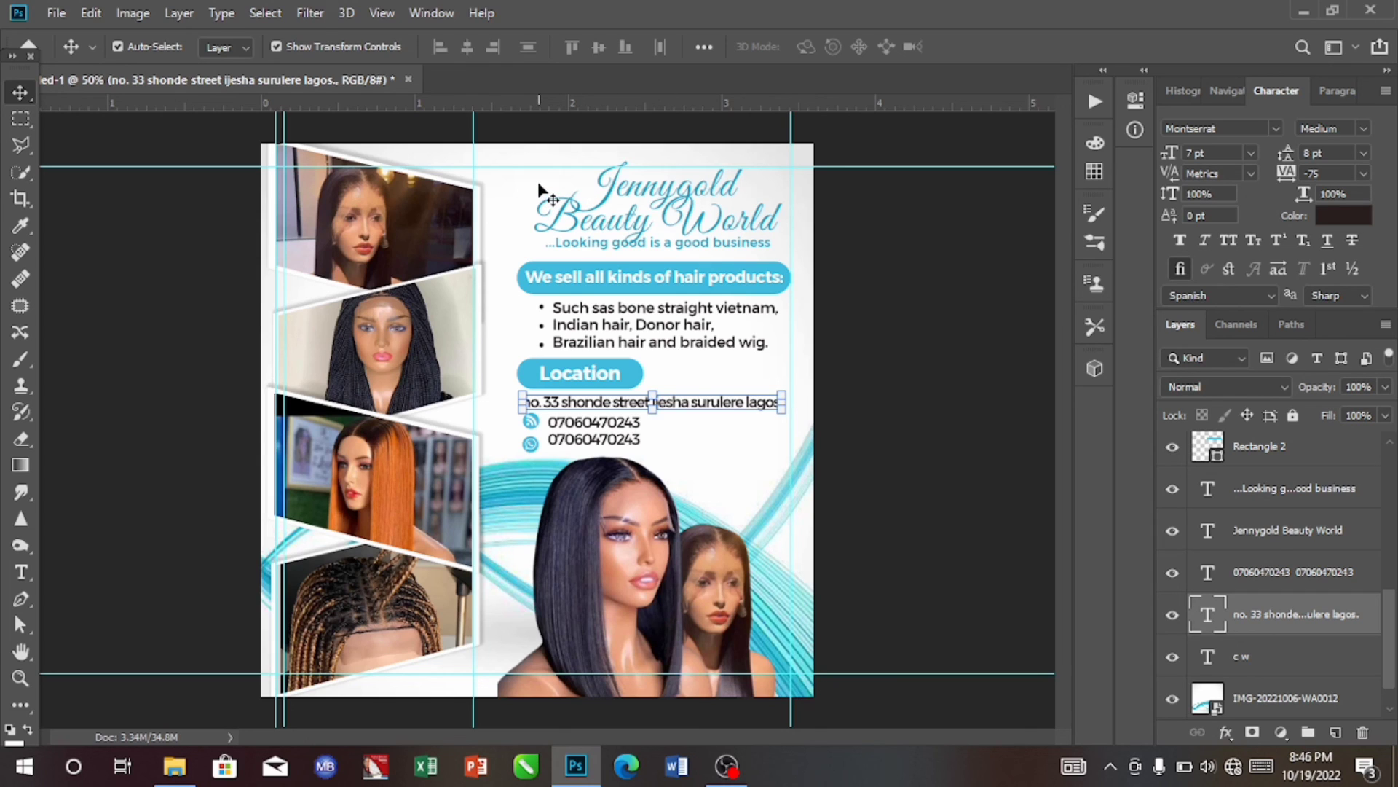
# - Save the design in the Documents folder as a layered Photoshop file named "buy", with Maximize Compatibility on
pyautogui.click(56, 13)
pyautogui.click(98, 221)
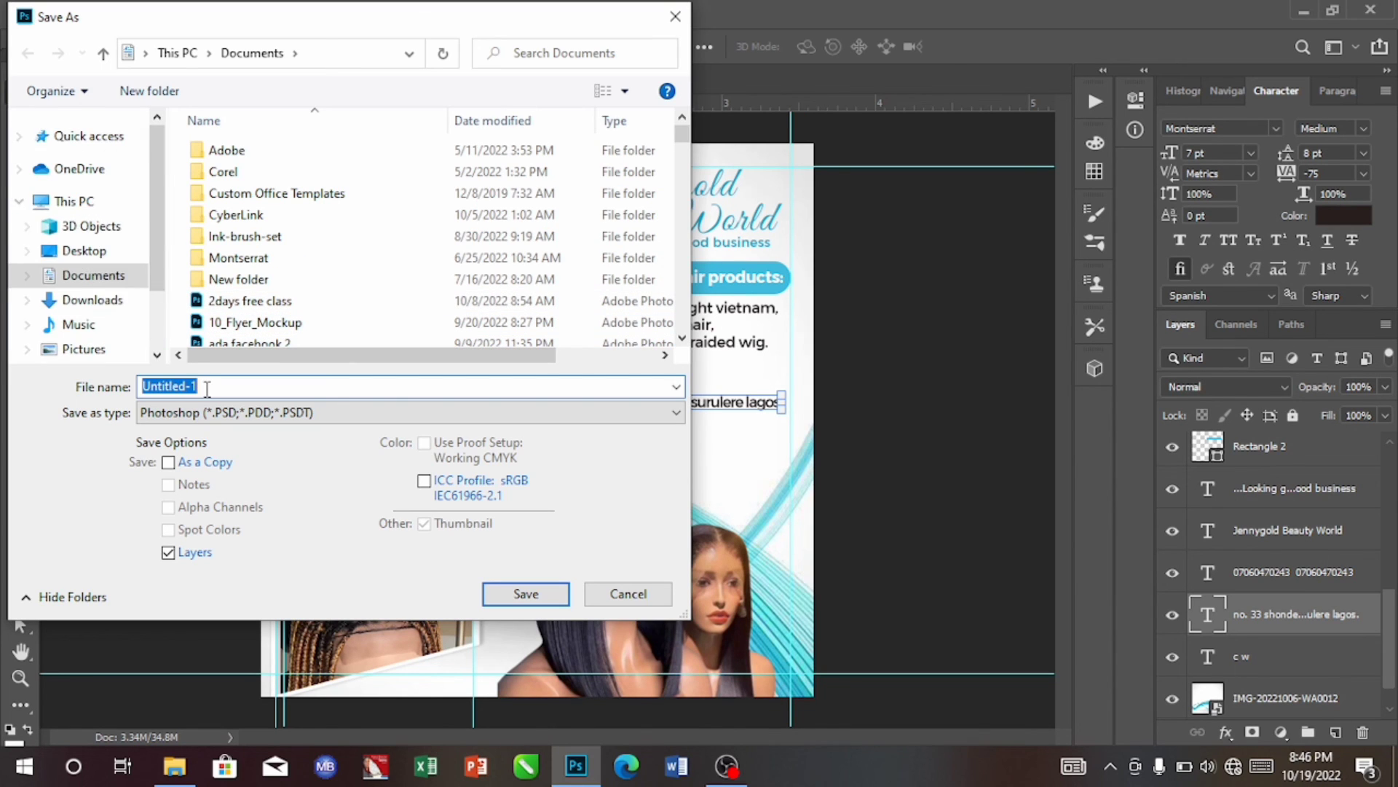
pyautogui.click(207, 384)
pyautogui.press('BackSpace')
pyautogui.press('BackSpace')
pyautogui.press('BackSpace')
pyautogui.press('BackSpace')
pyautogui.press('BackSpace')
pyautogui.press('BackSpace')
pyautogui.press('BackSpace')
pyautogui.press('BackSpace')
pyautogui.press('BackSpace')
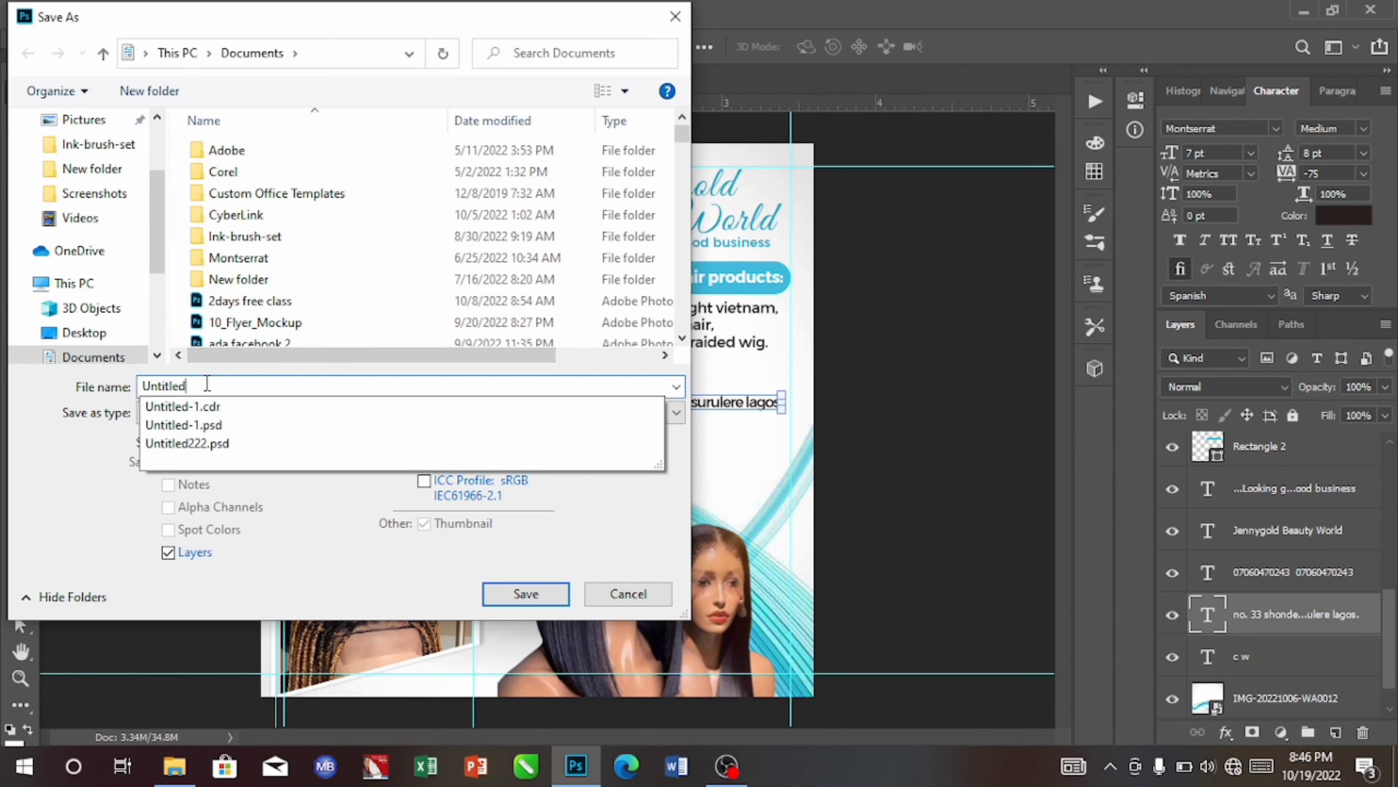
pyautogui.press('BackSpace')
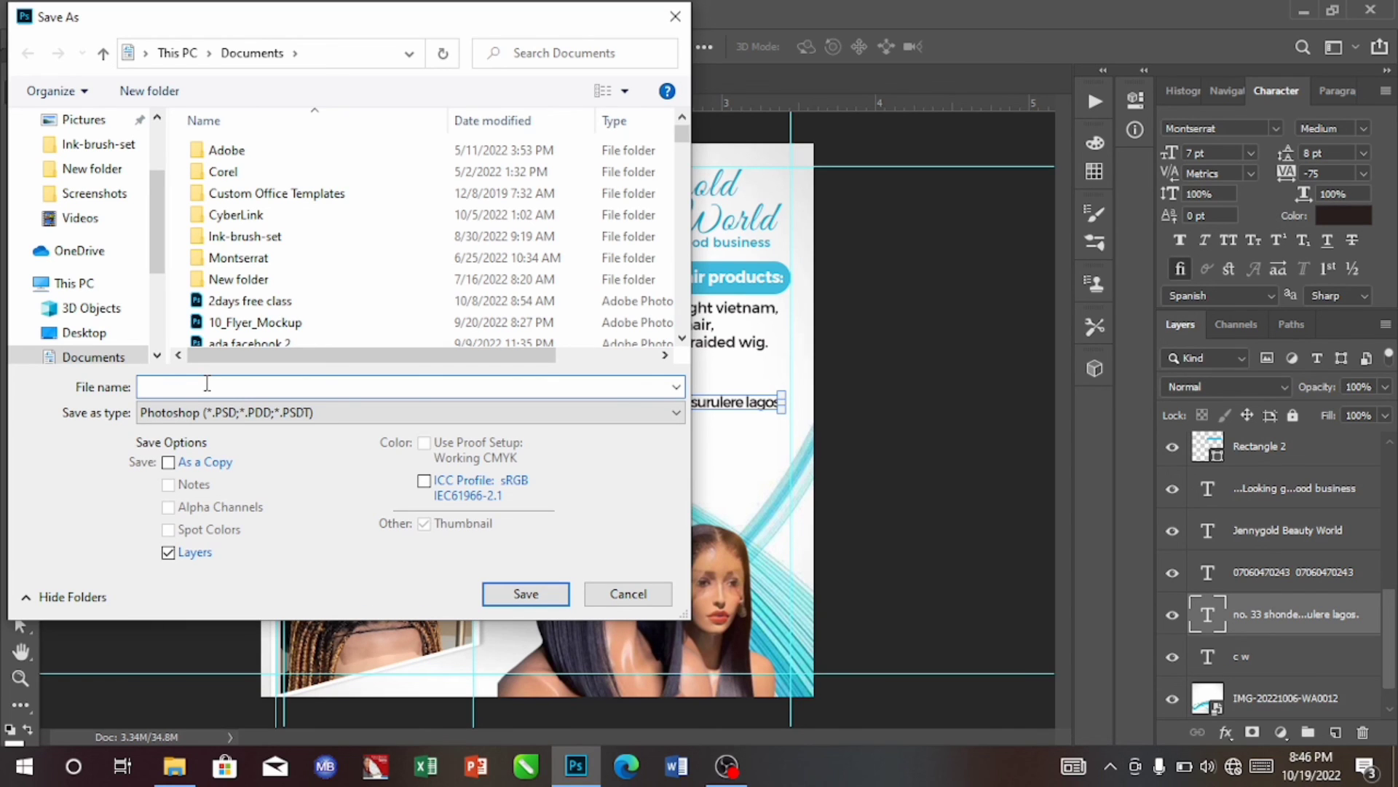
pyautogui.write('tuy')
pyautogui.press('BackSpace')
pyautogui.press('BackSpace')
pyautogui.press('BackSpace')
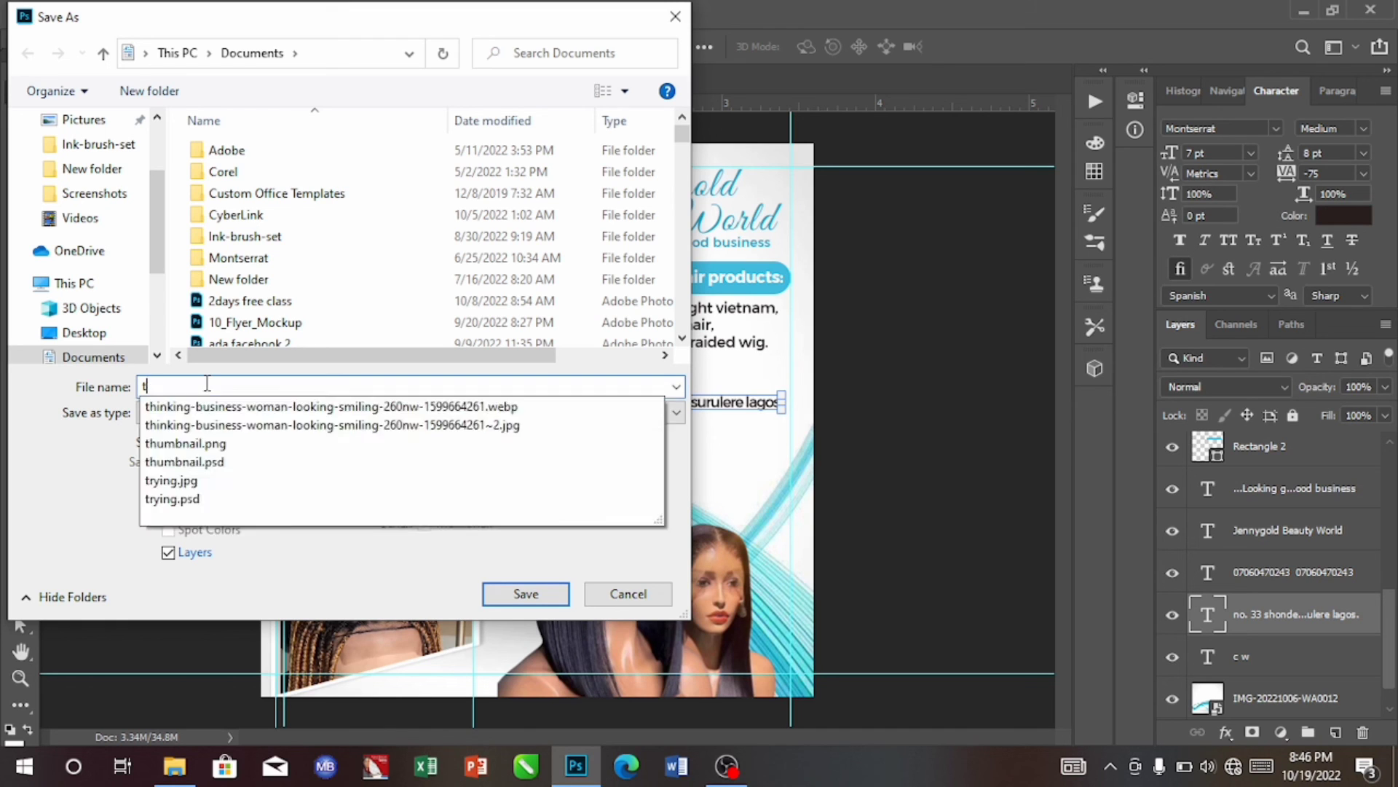
pyautogui.write('buy')
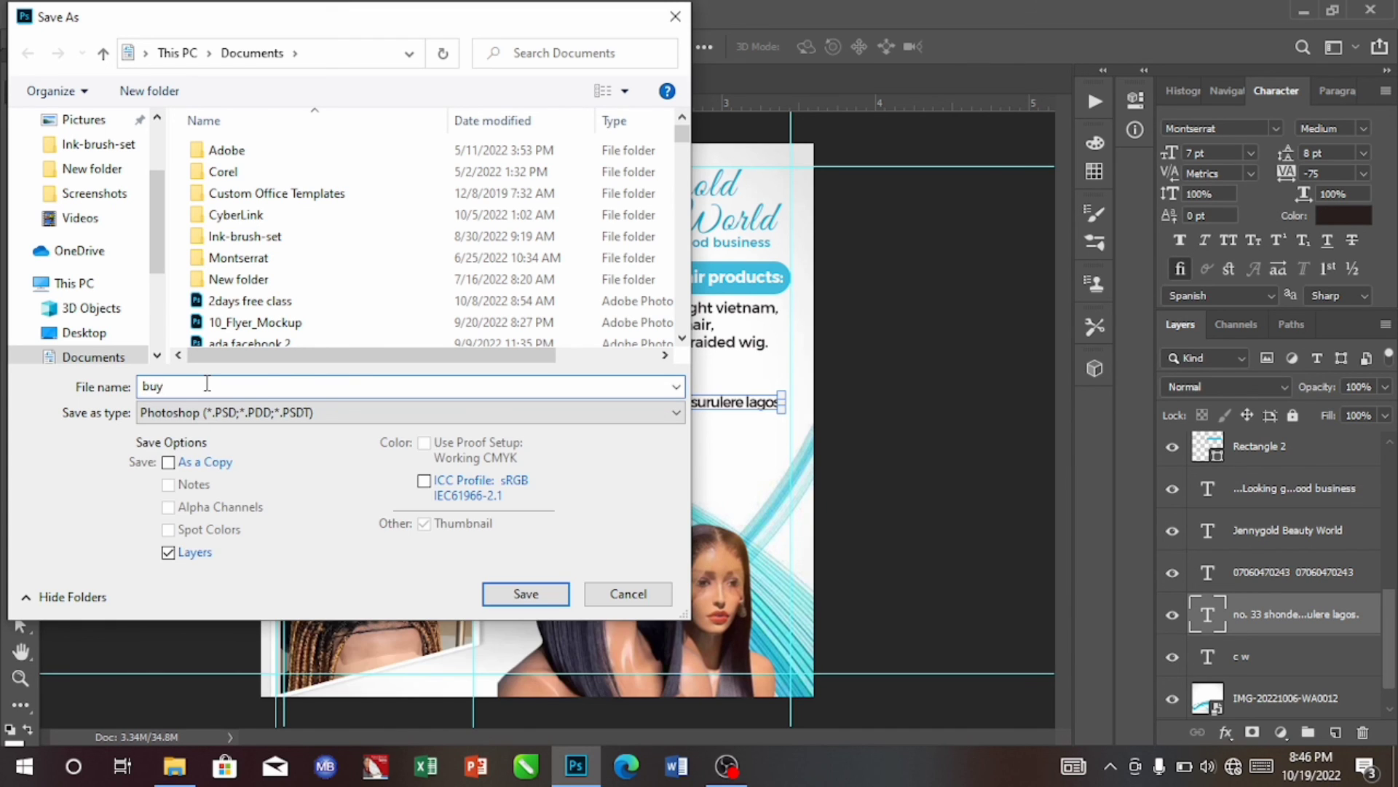
pyautogui.click(526, 593)
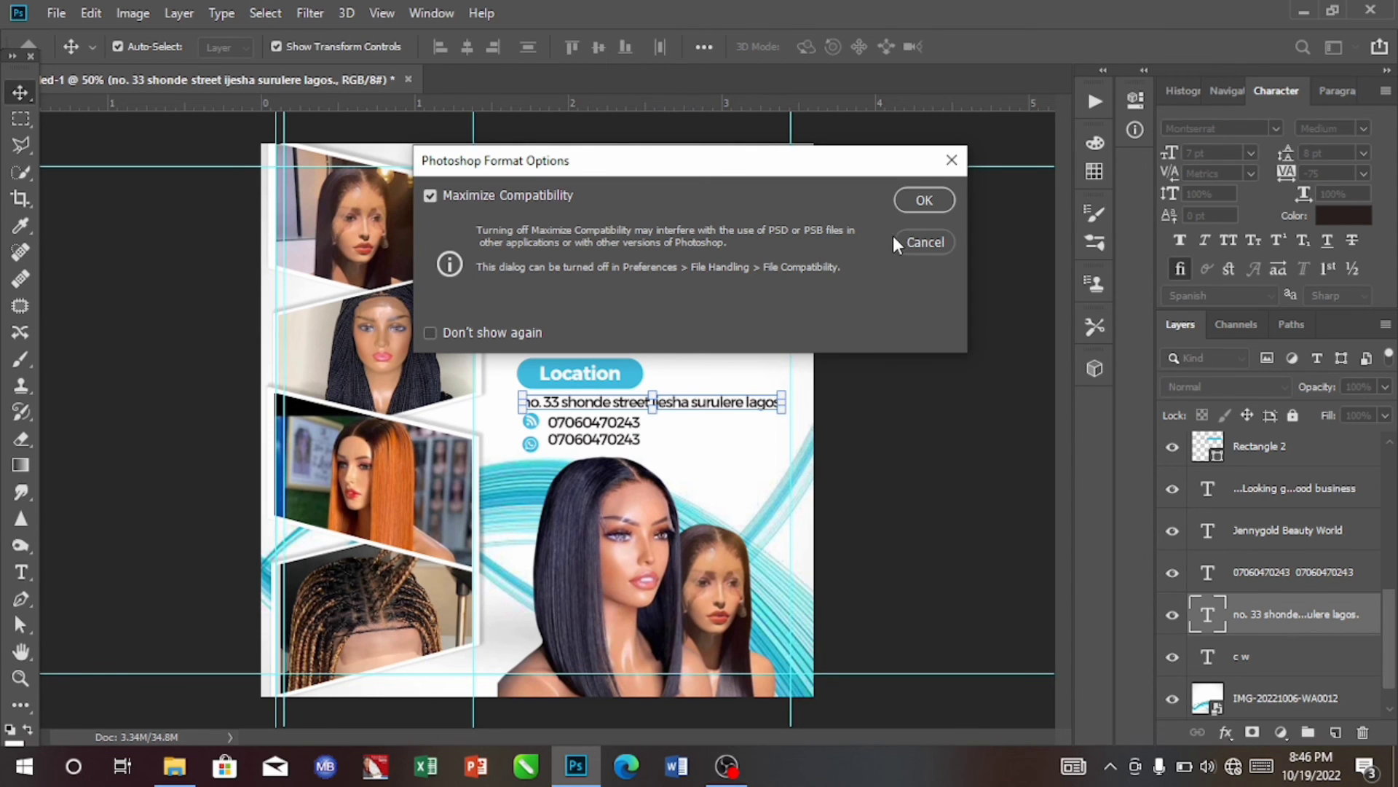
pyautogui.click(921, 201)
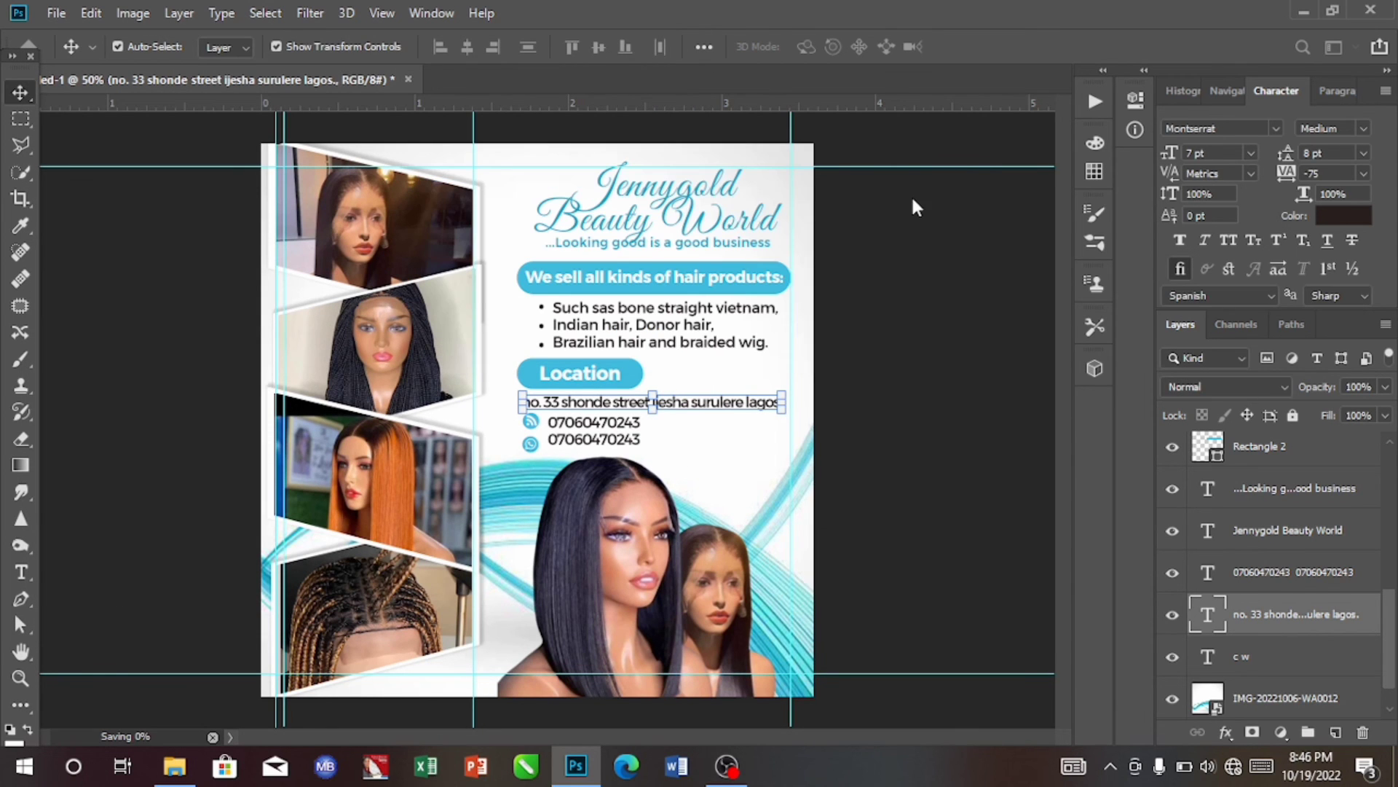
# - Export the design to the Documents folder as a 1080 × 1080 px PNG with transparency, named "buy"
pyautogui.click(56, 13)
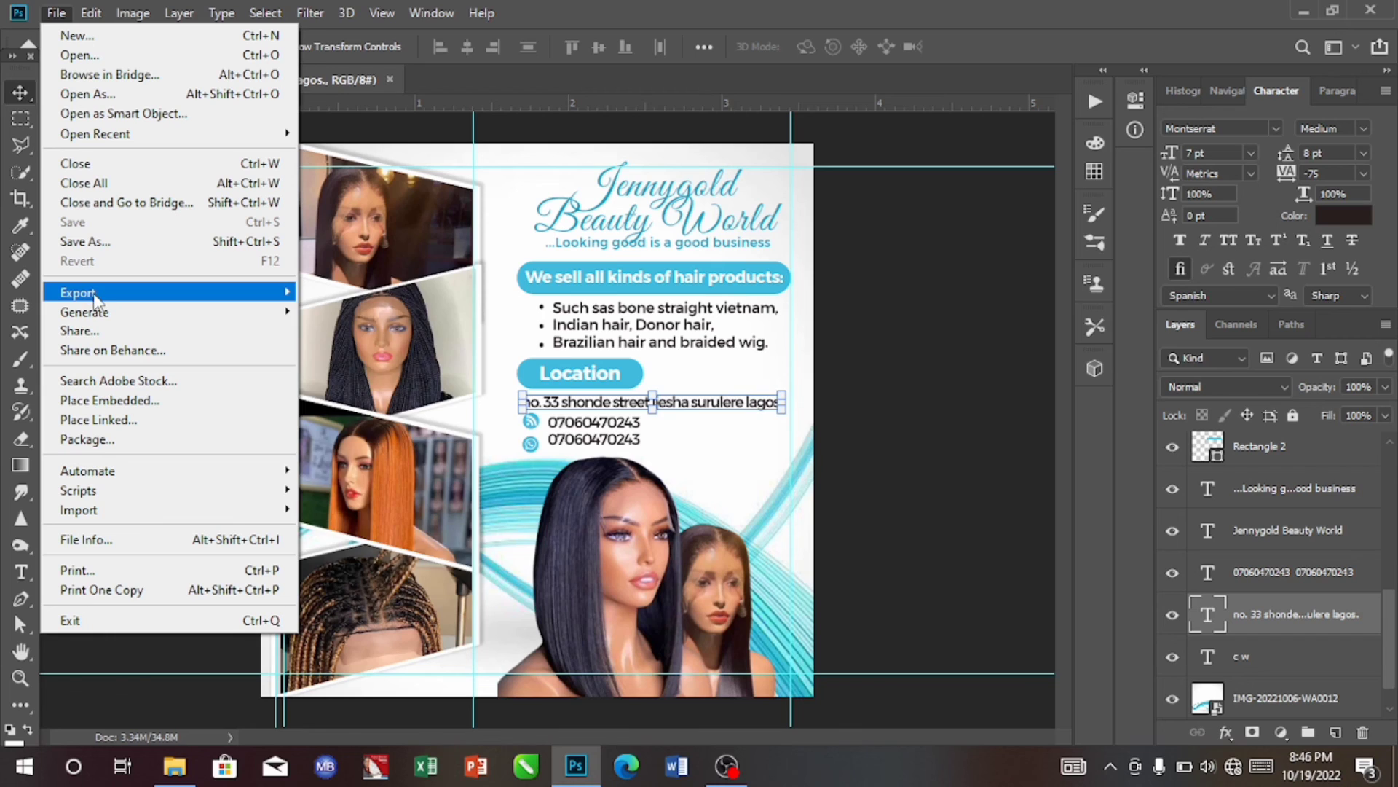
pyautogui.moveTo(94, 299)
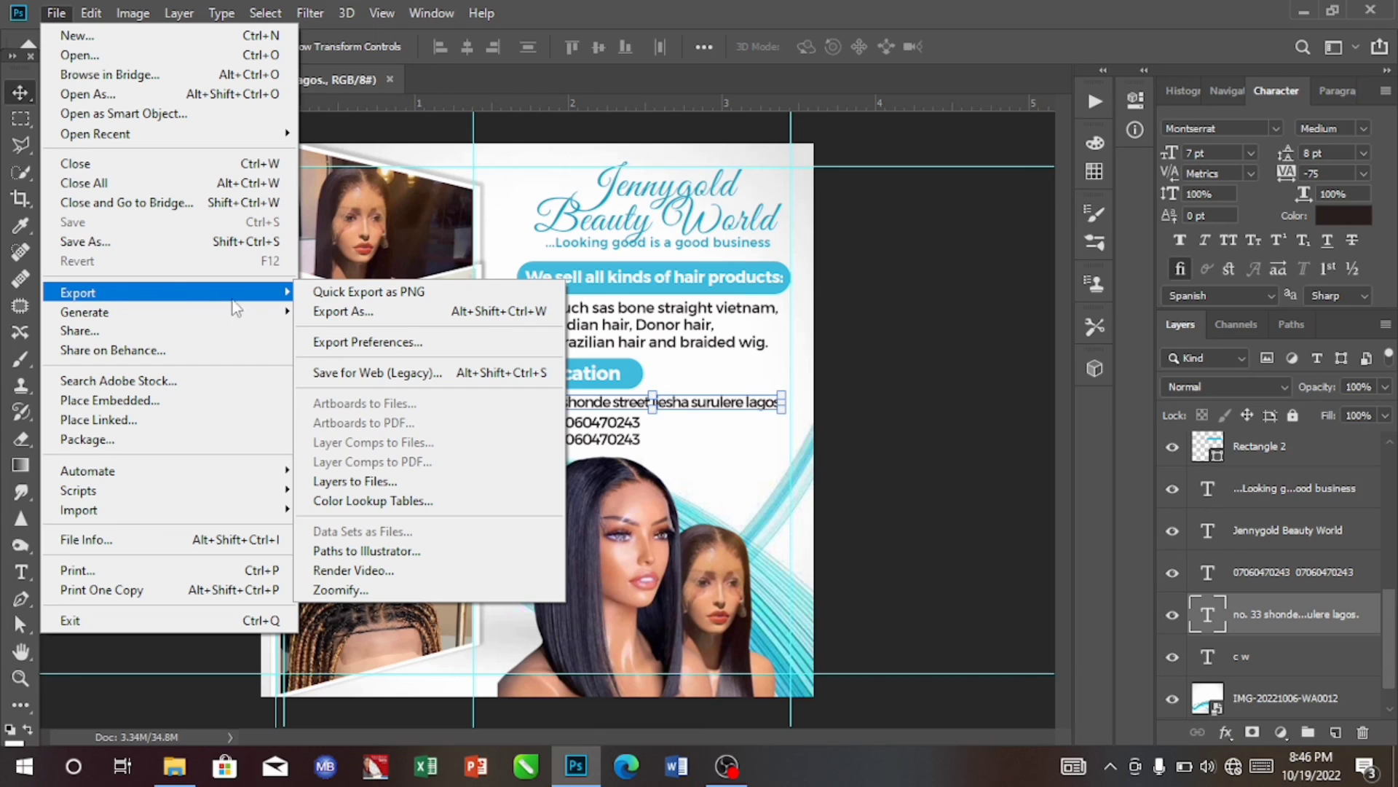
pyautogui.click(326, 311)
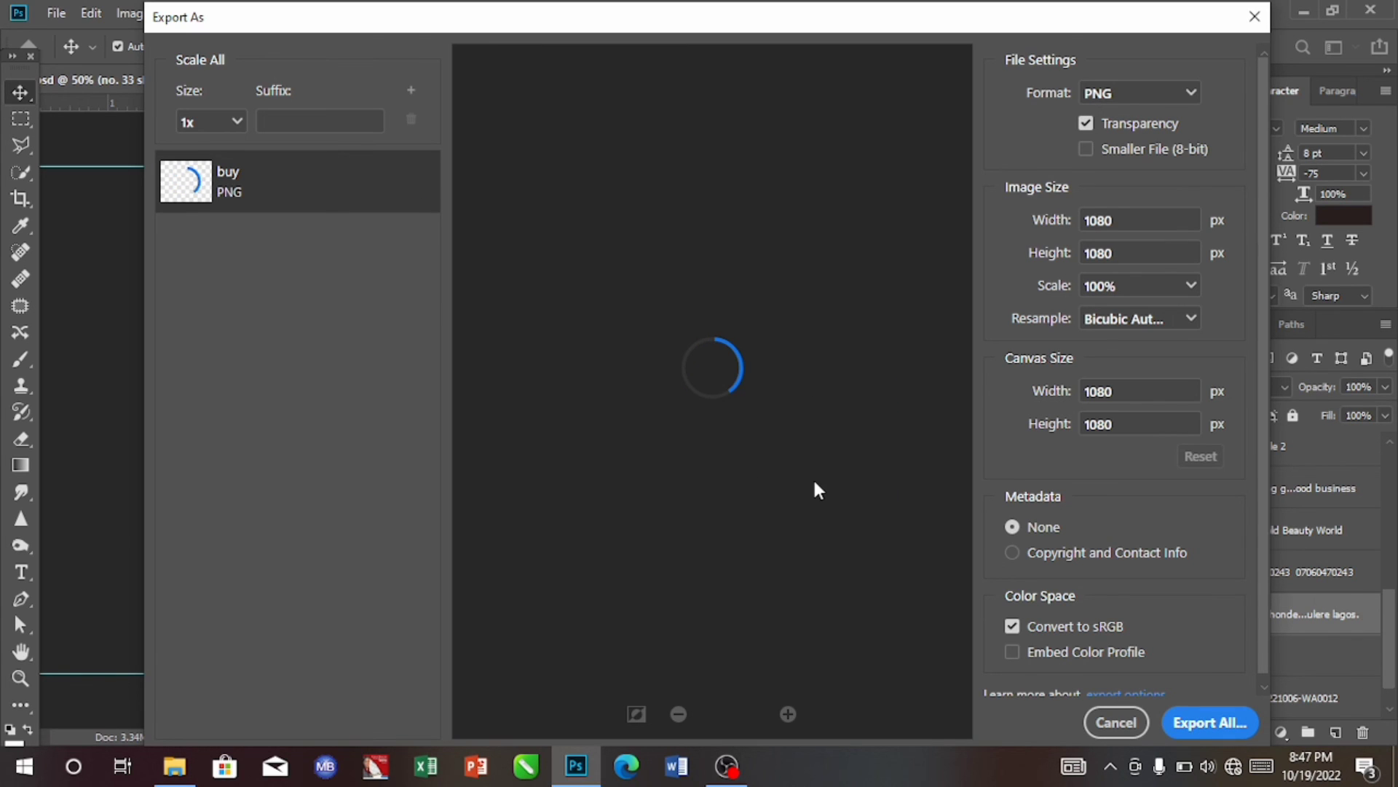
pyautogui.click(1180, 726)
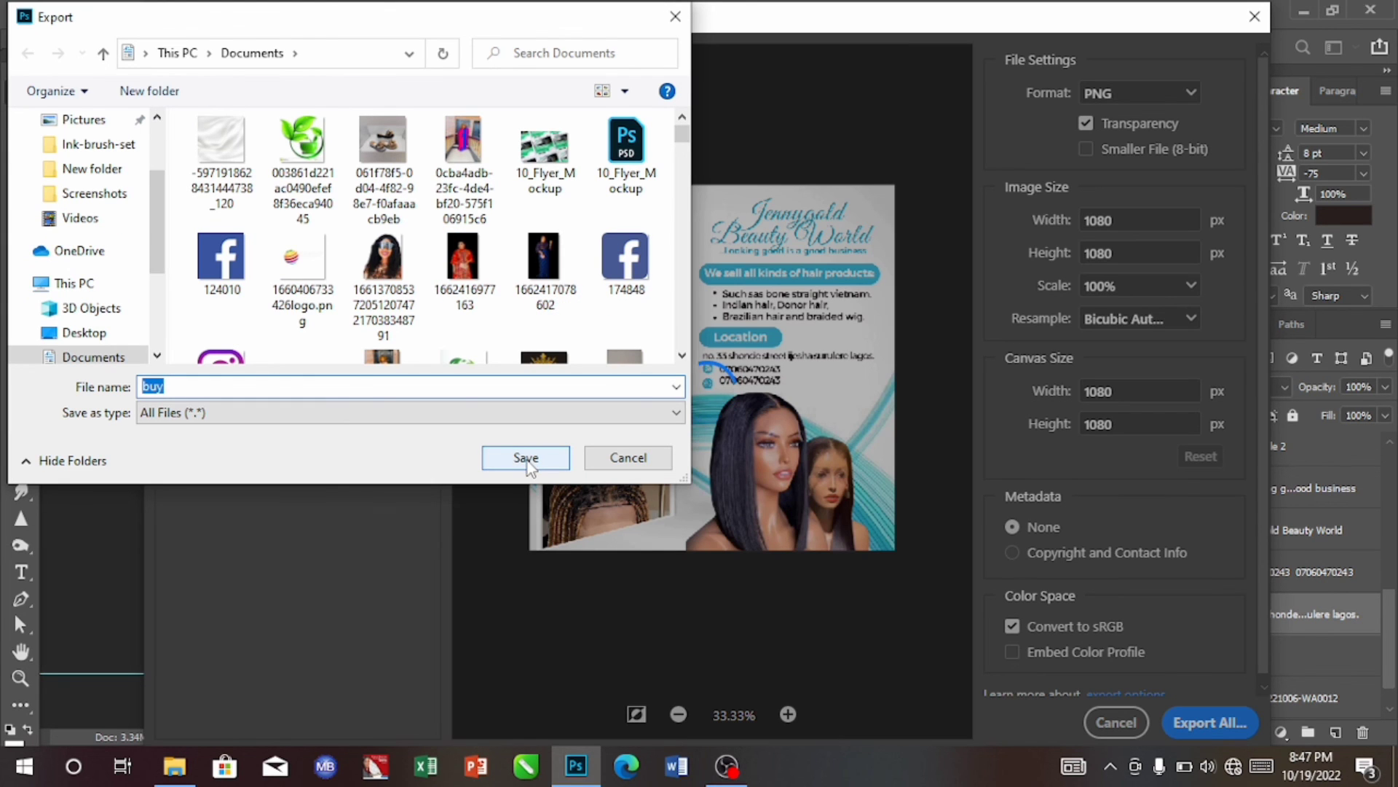
pyautogui.click(528, 463)
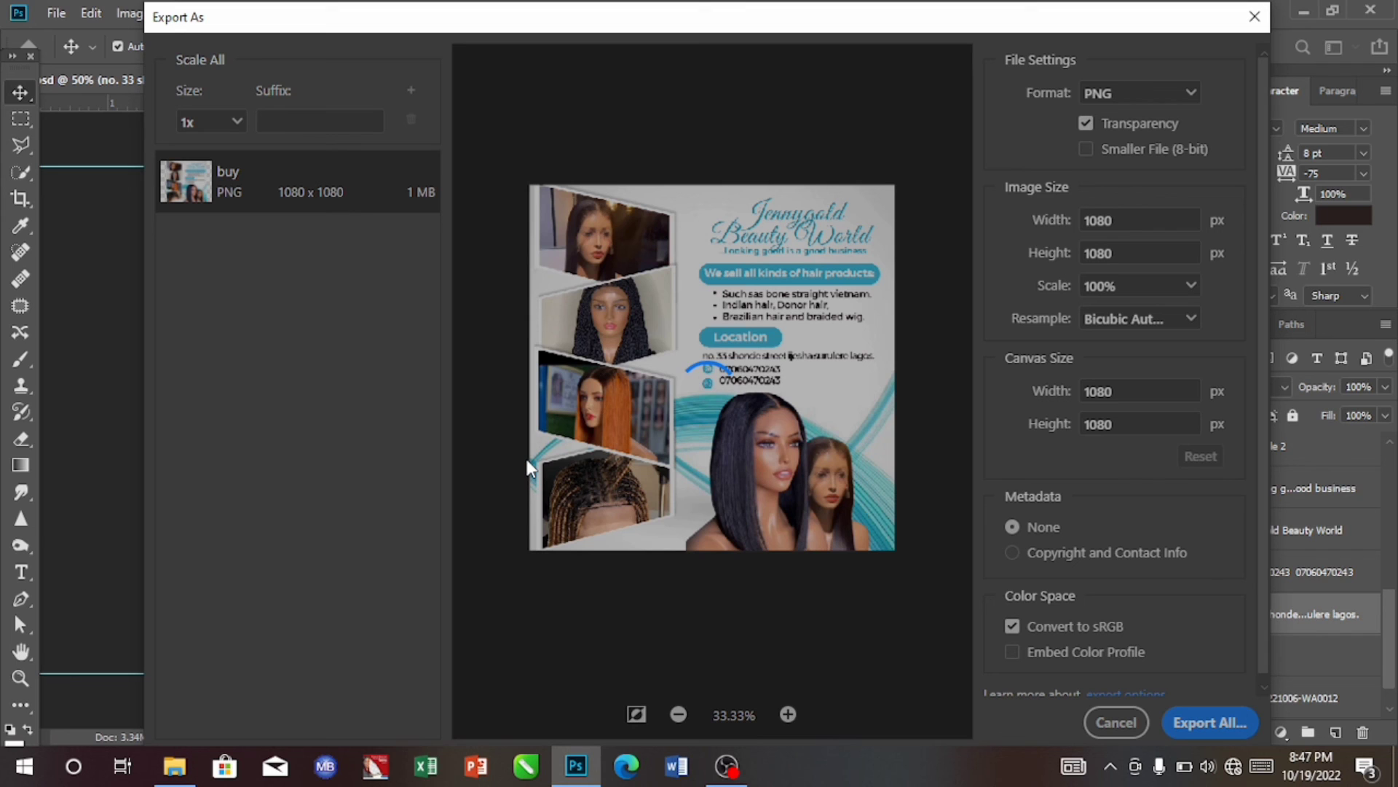